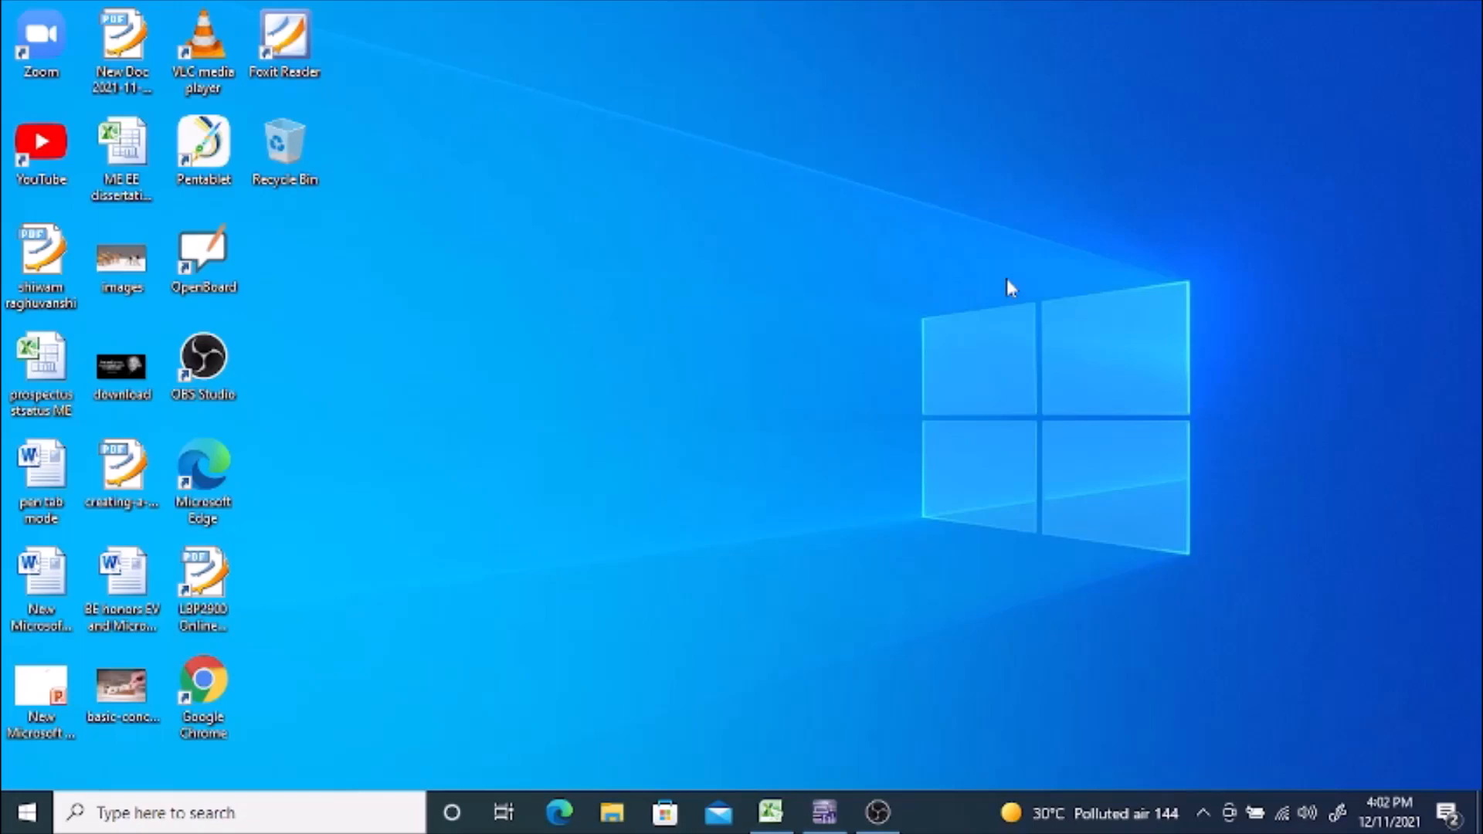
Step: Switch to Multisim and browse the component database to the ZENER family in the Diodes group
left_click(824, 813)
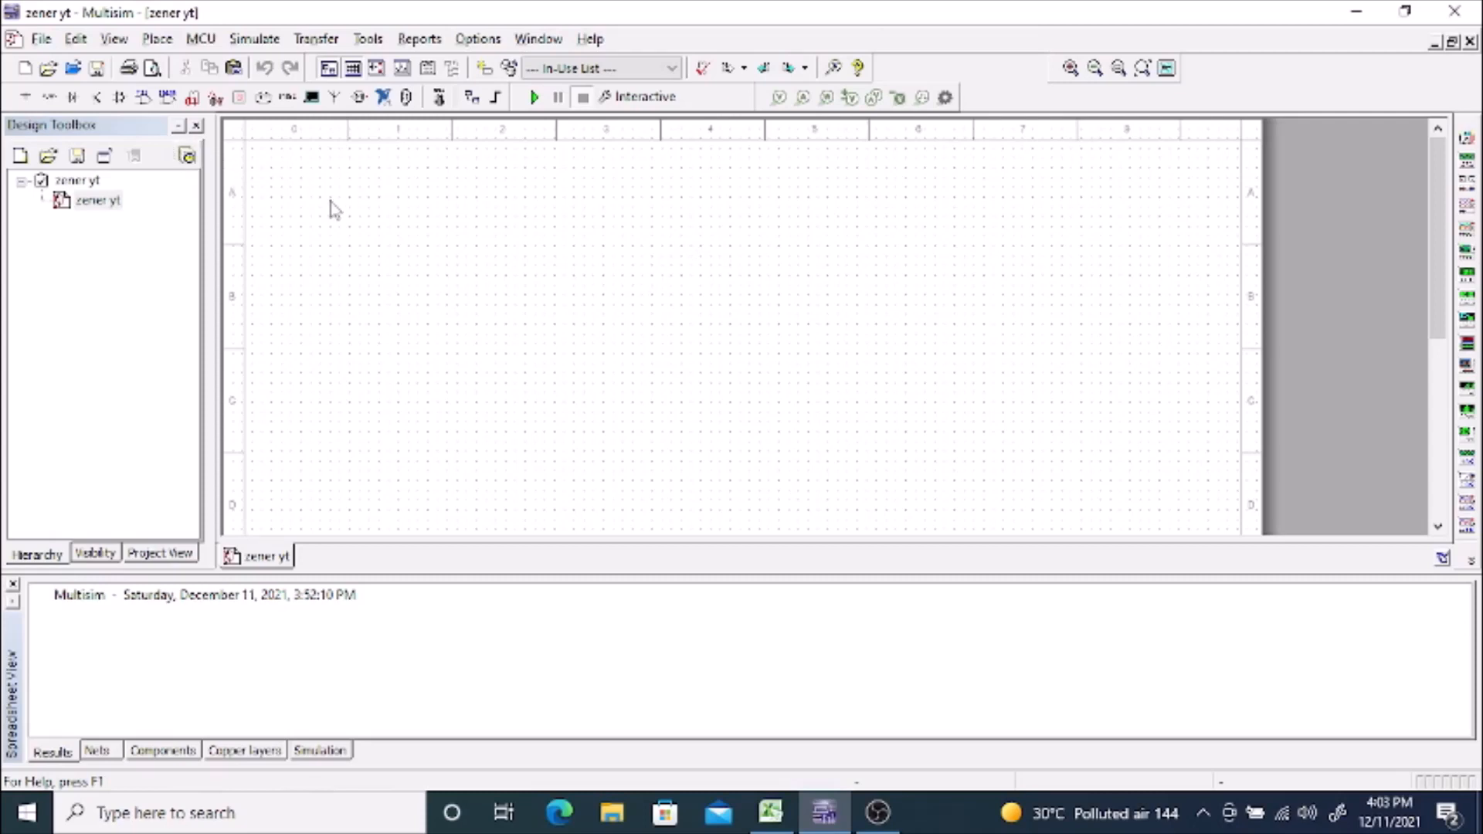
left_click(156, 42)
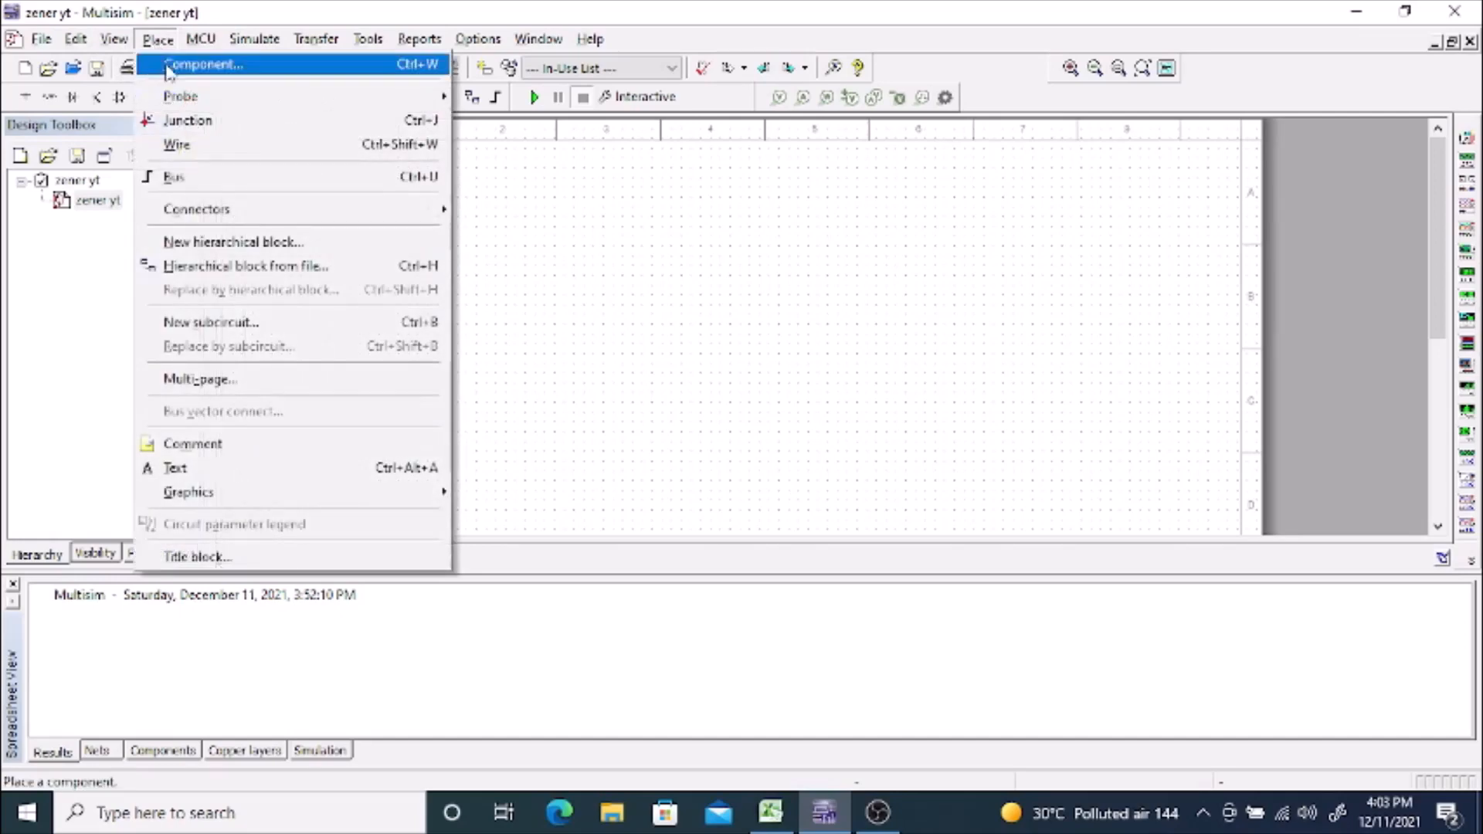
left_click(170, 68)
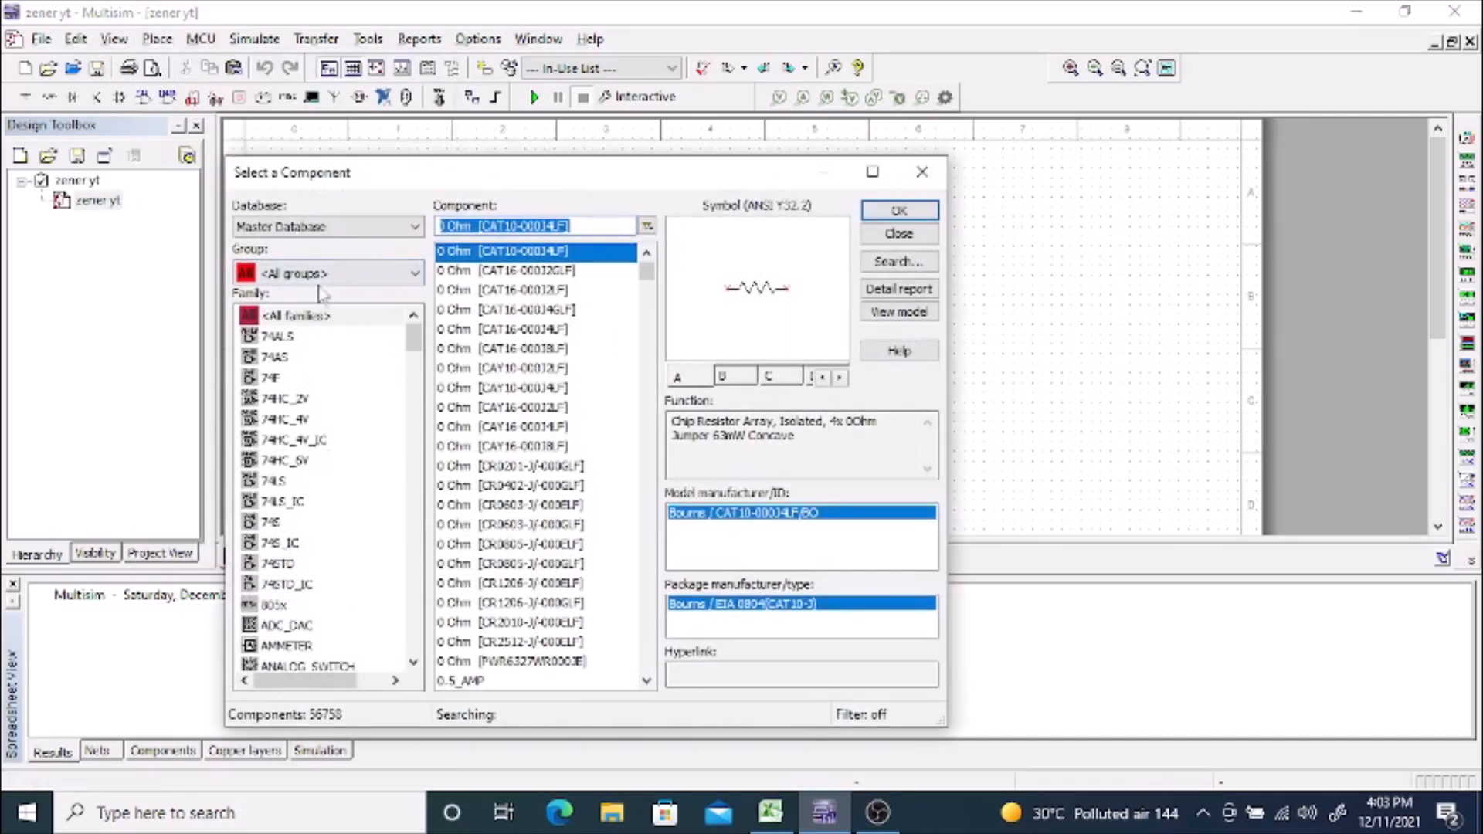
left_click(323, 274)
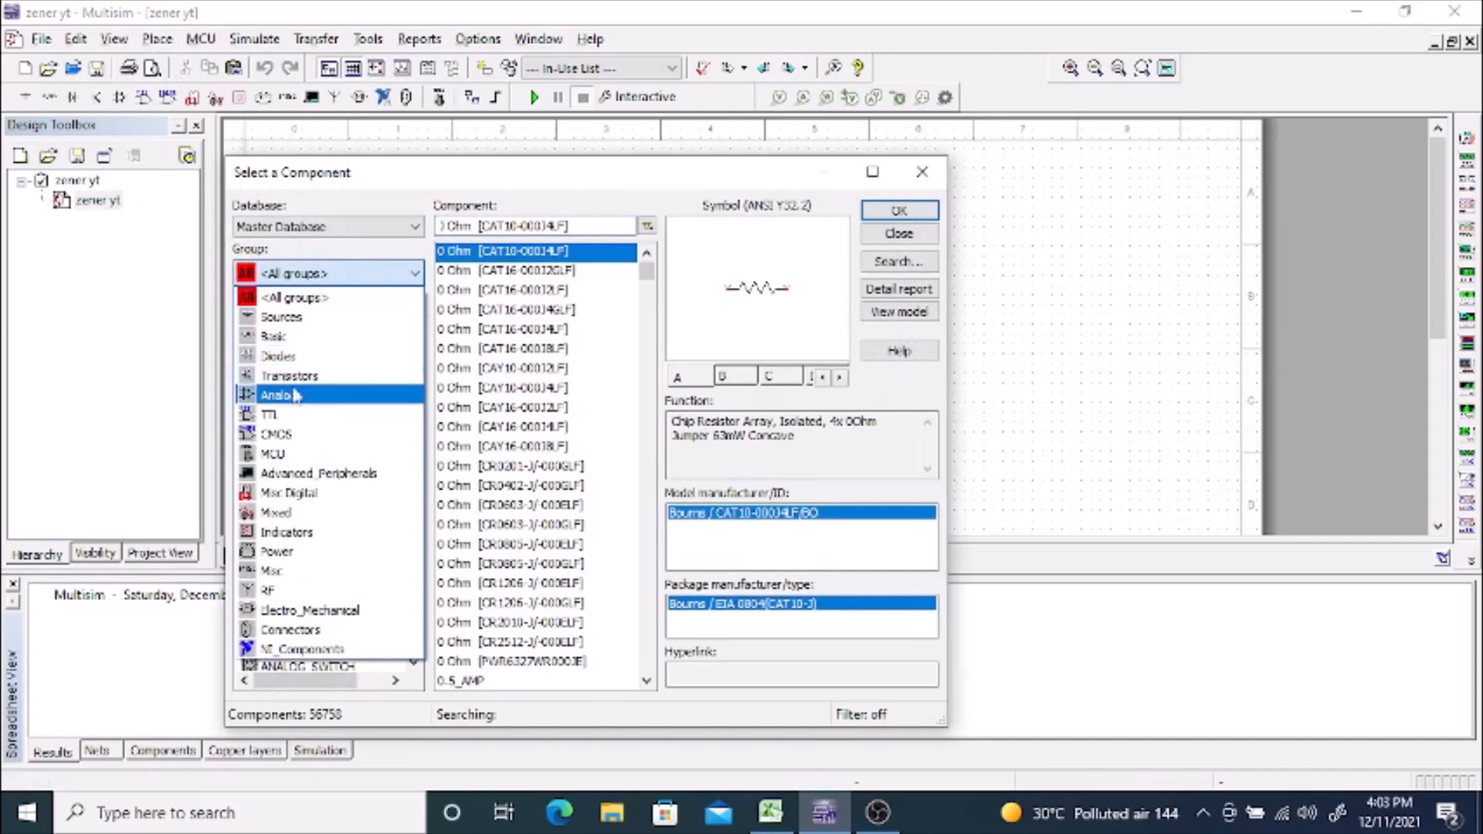
left_click(287, 357)
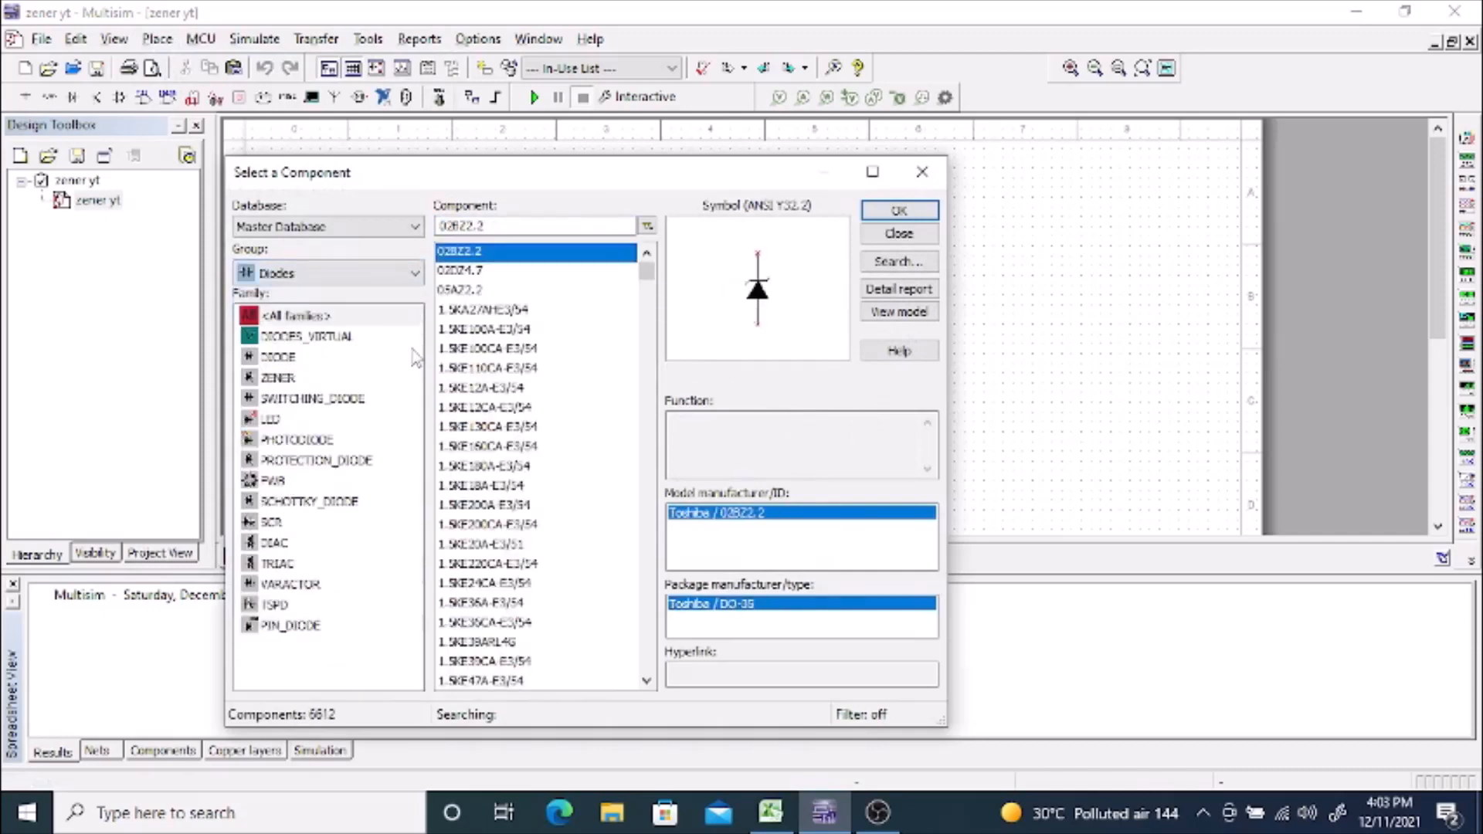
left_click(275, 378)
Step: Filter the zener parts by 1n and place a 1N5221B diode in the upper middle of the schematic
left_click(489, 226)
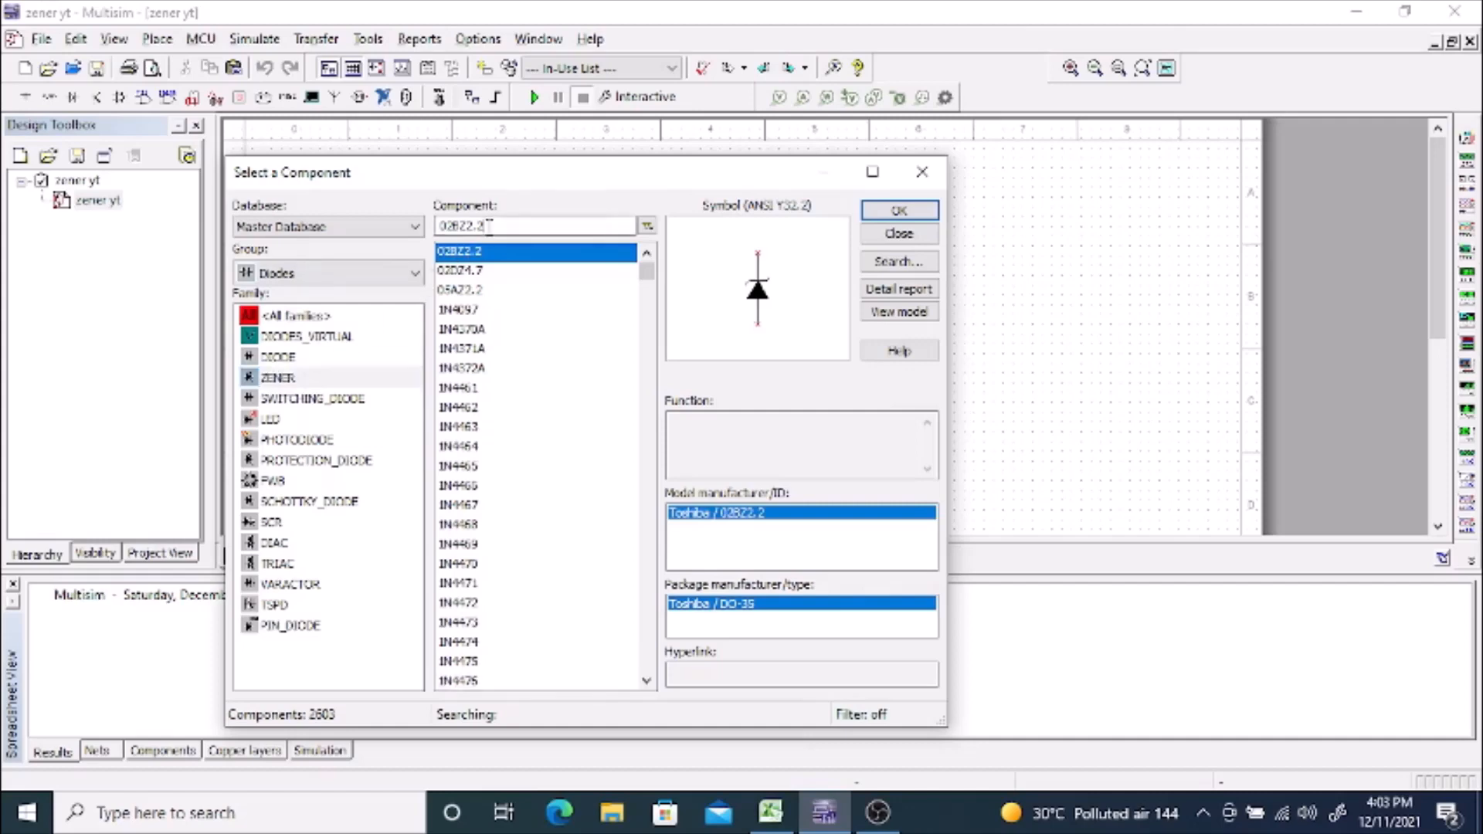
left_click_drag(489, 225, 437, 230)
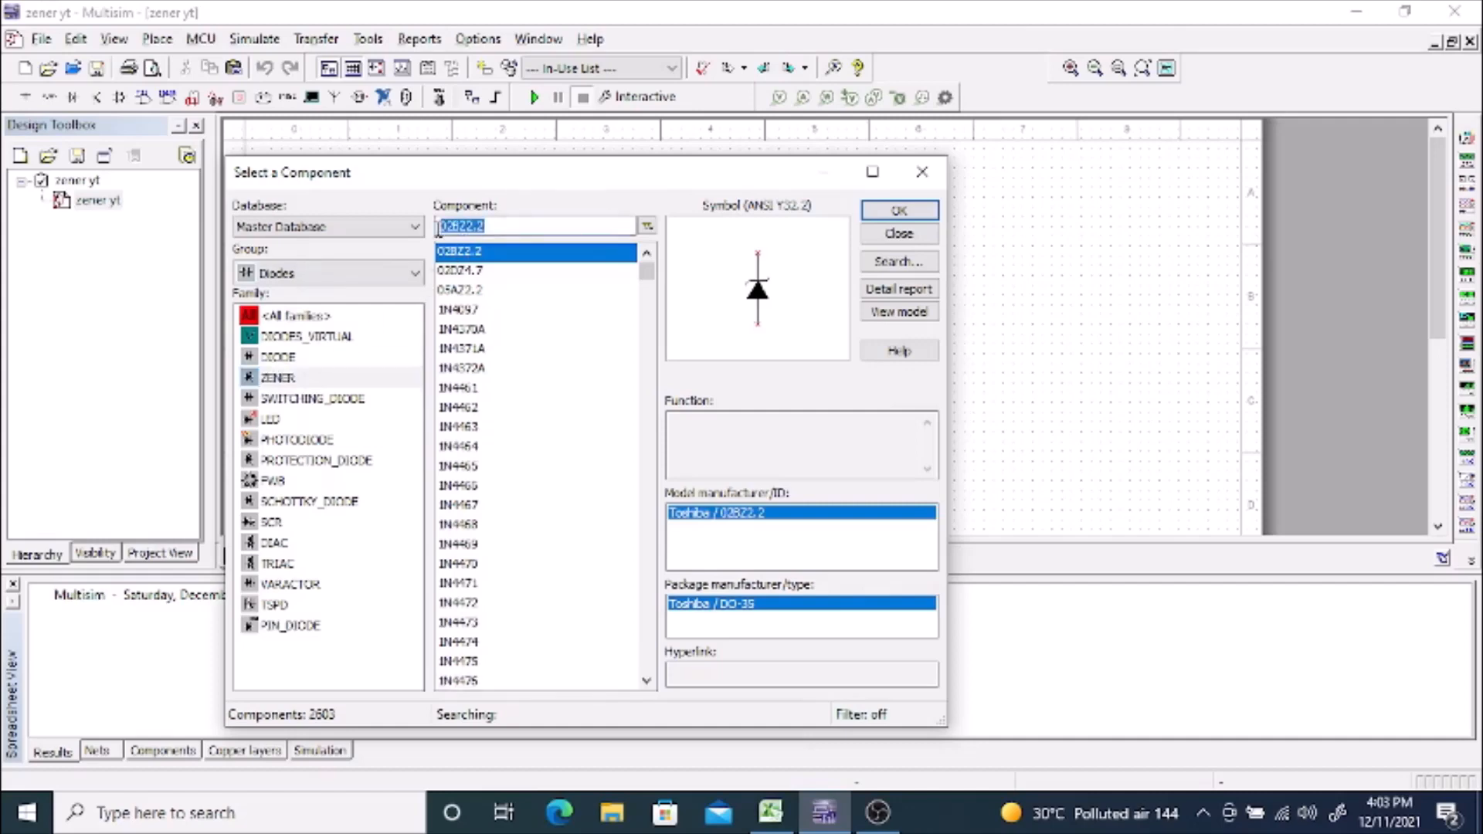
type("1n")
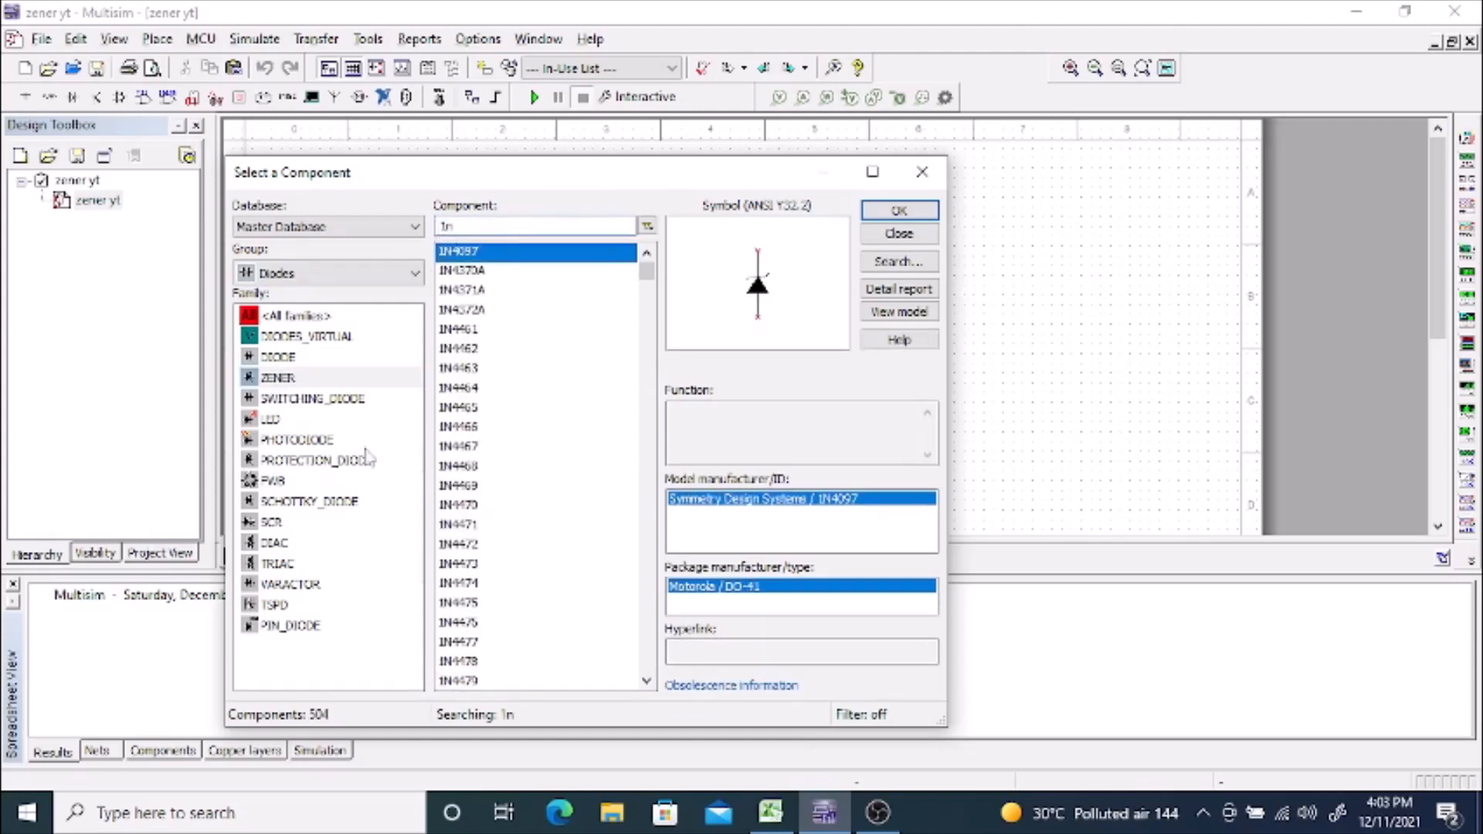
left_click(646, 681)
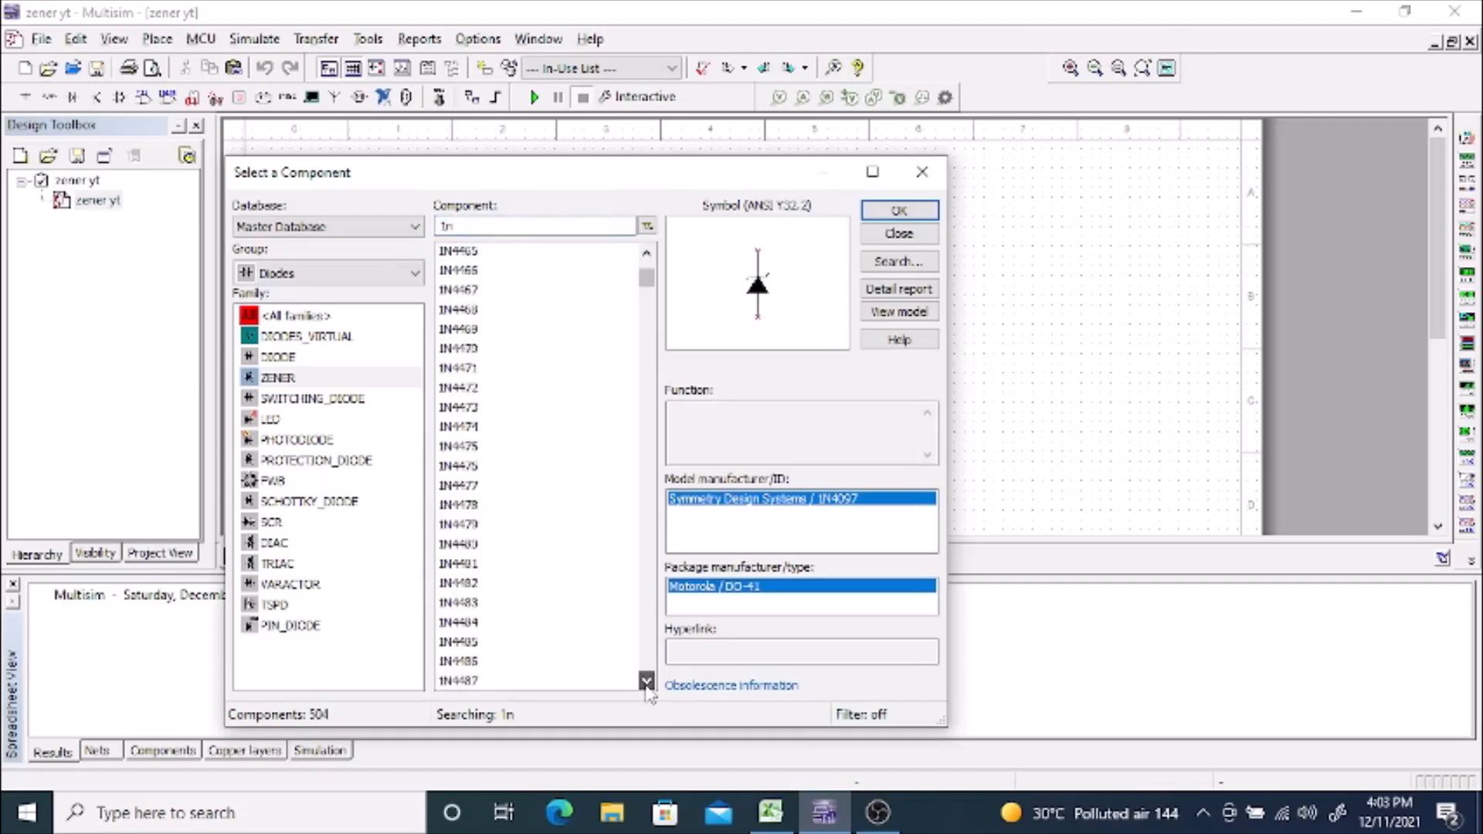
left_click_drag(646, 286, 665, 397)
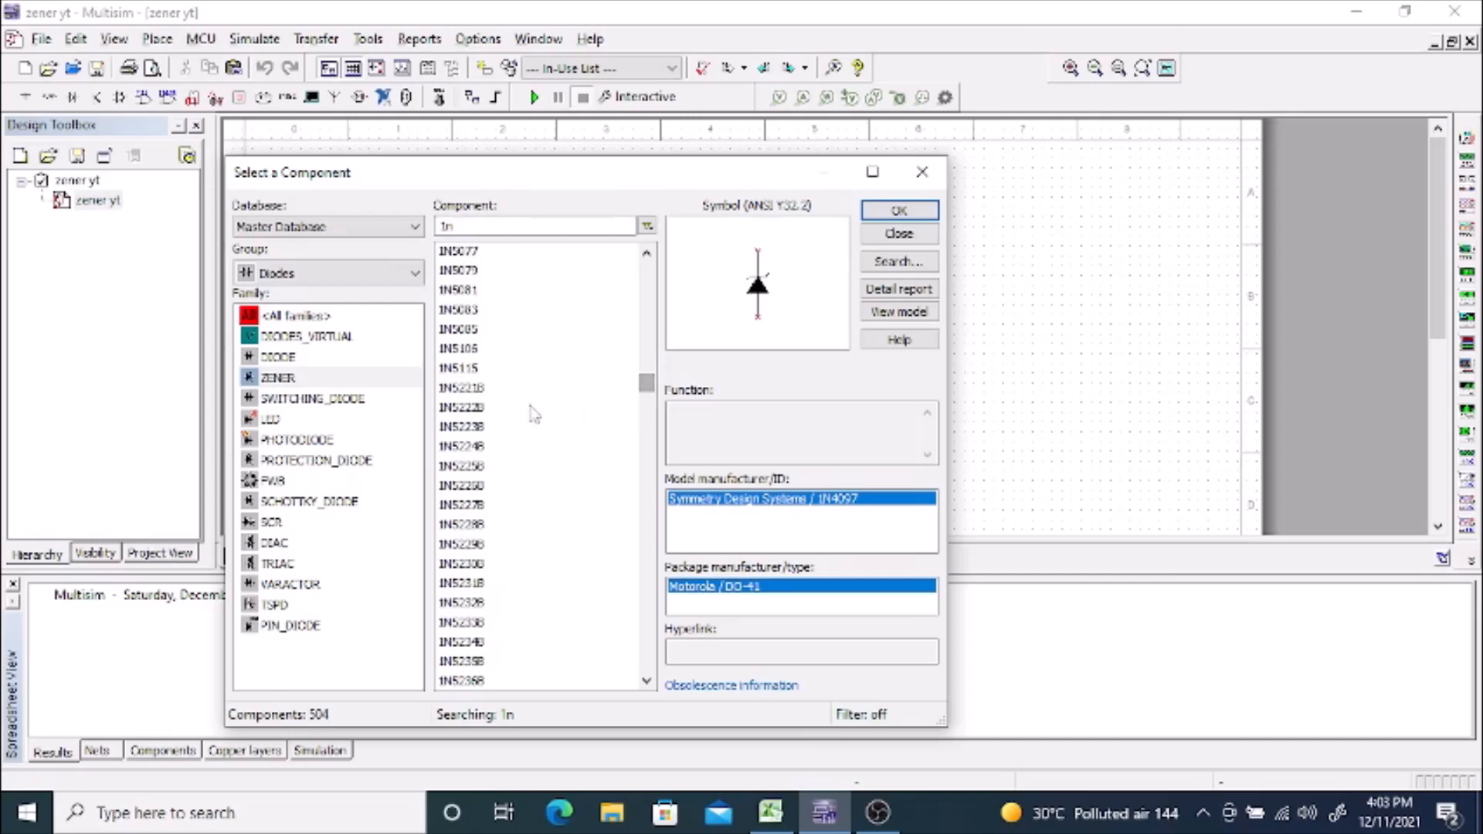
left_click(459, 396)
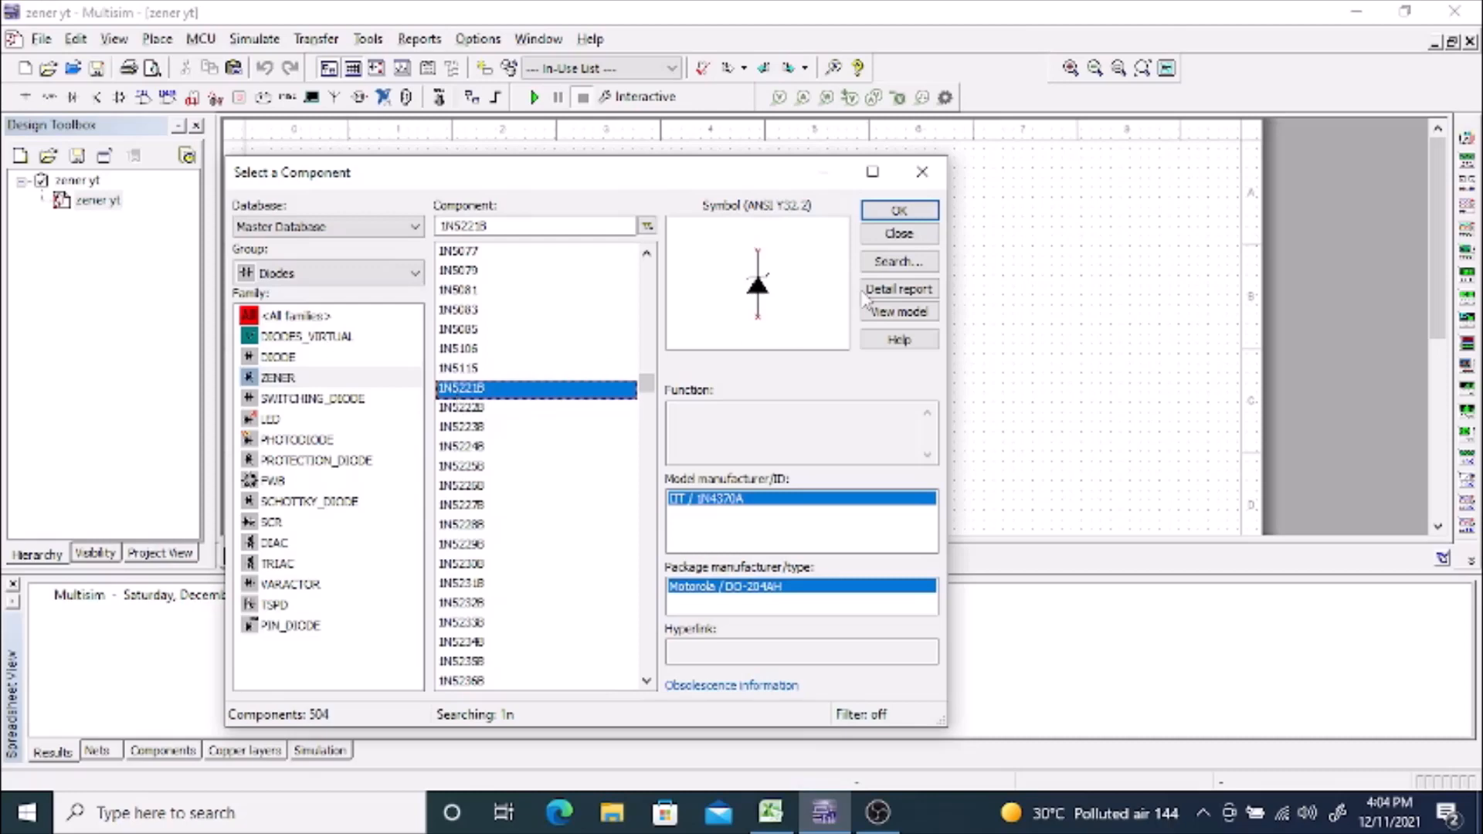
left_click(902, 214)
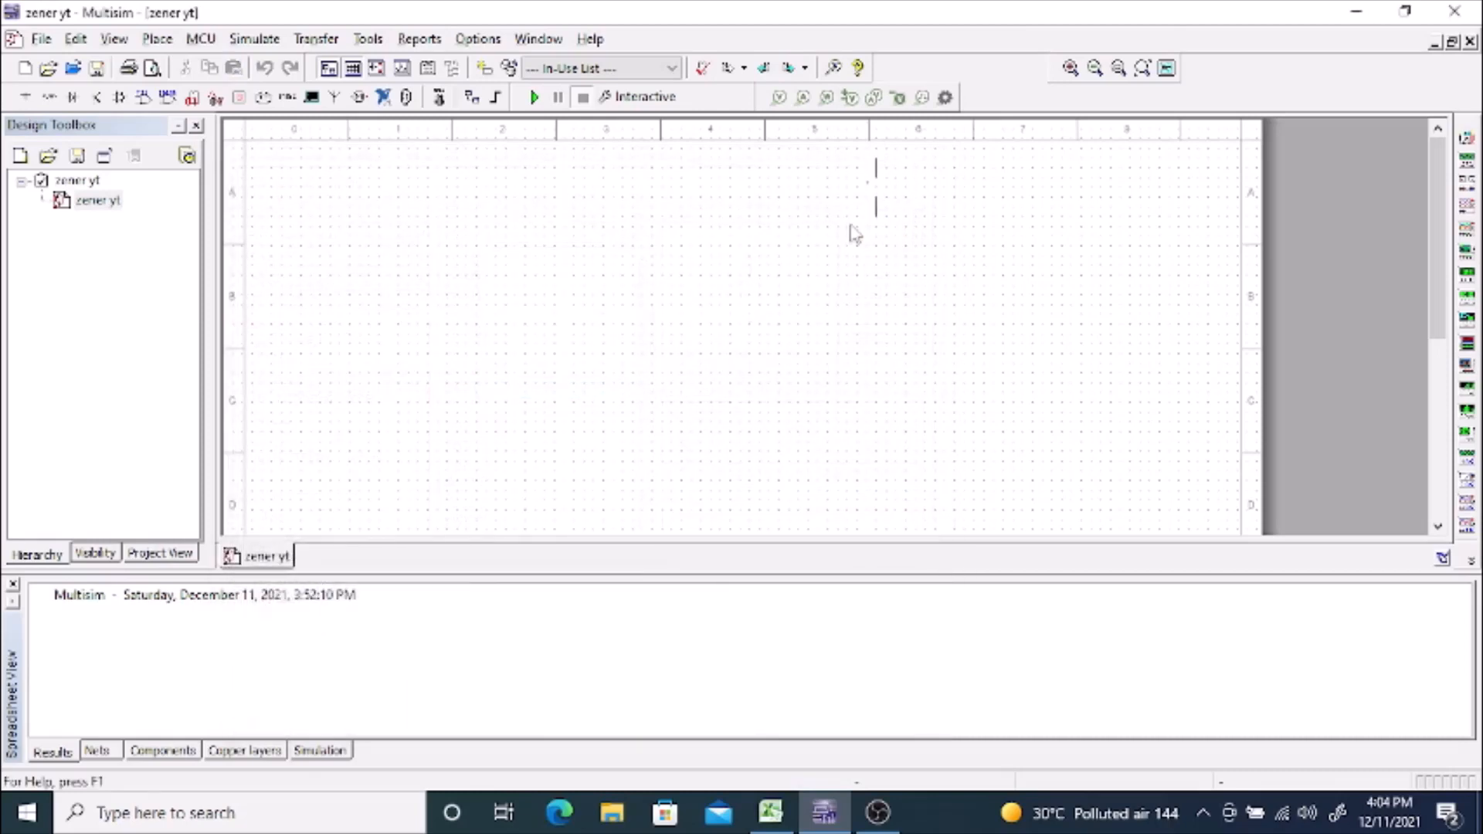
left_click(702, 230)
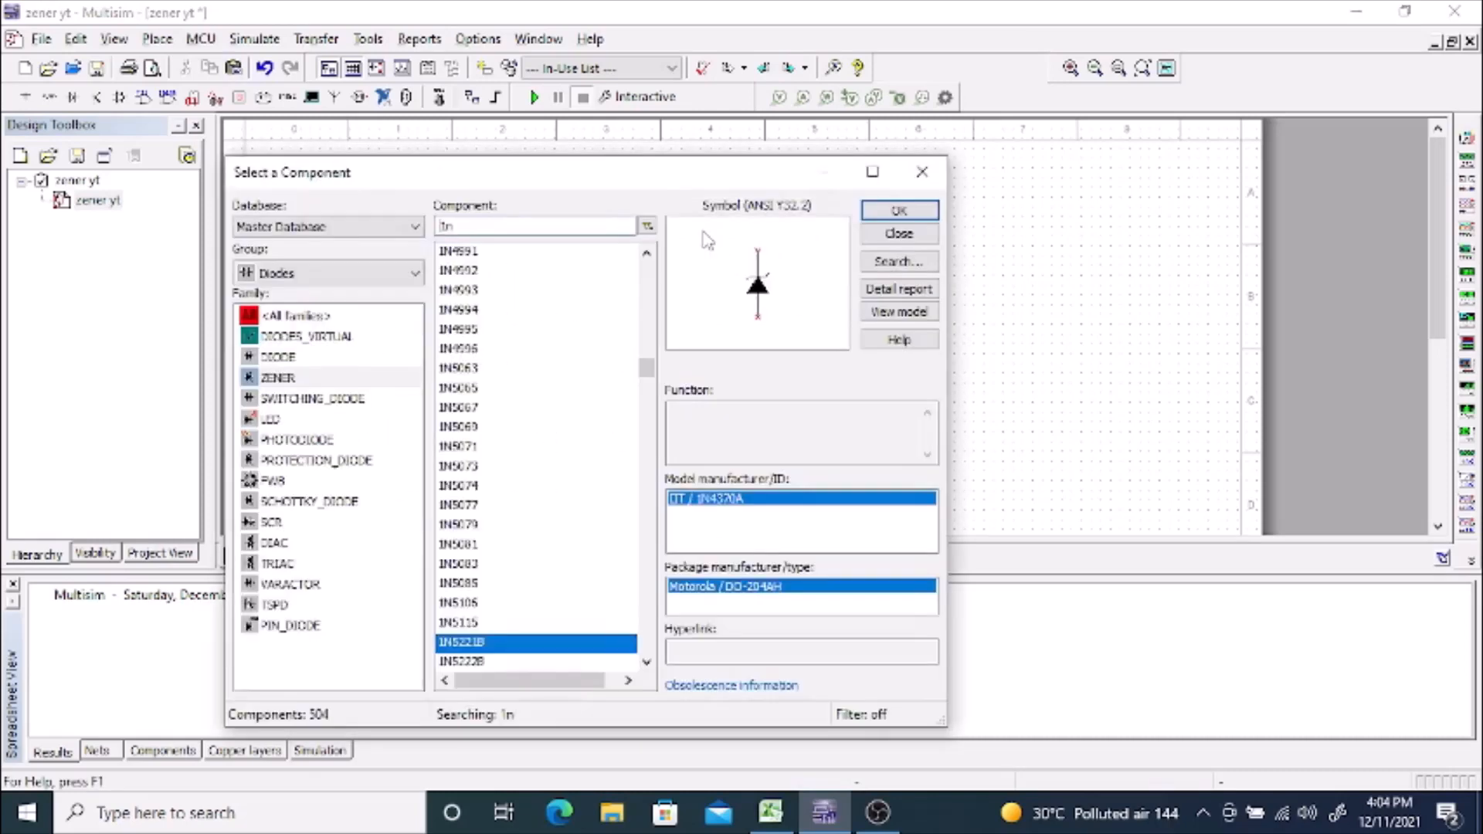
Step: Place a 1k resistor from the Basic group's RESISTOR family to the right of and below the diode
left_click(372, 275)
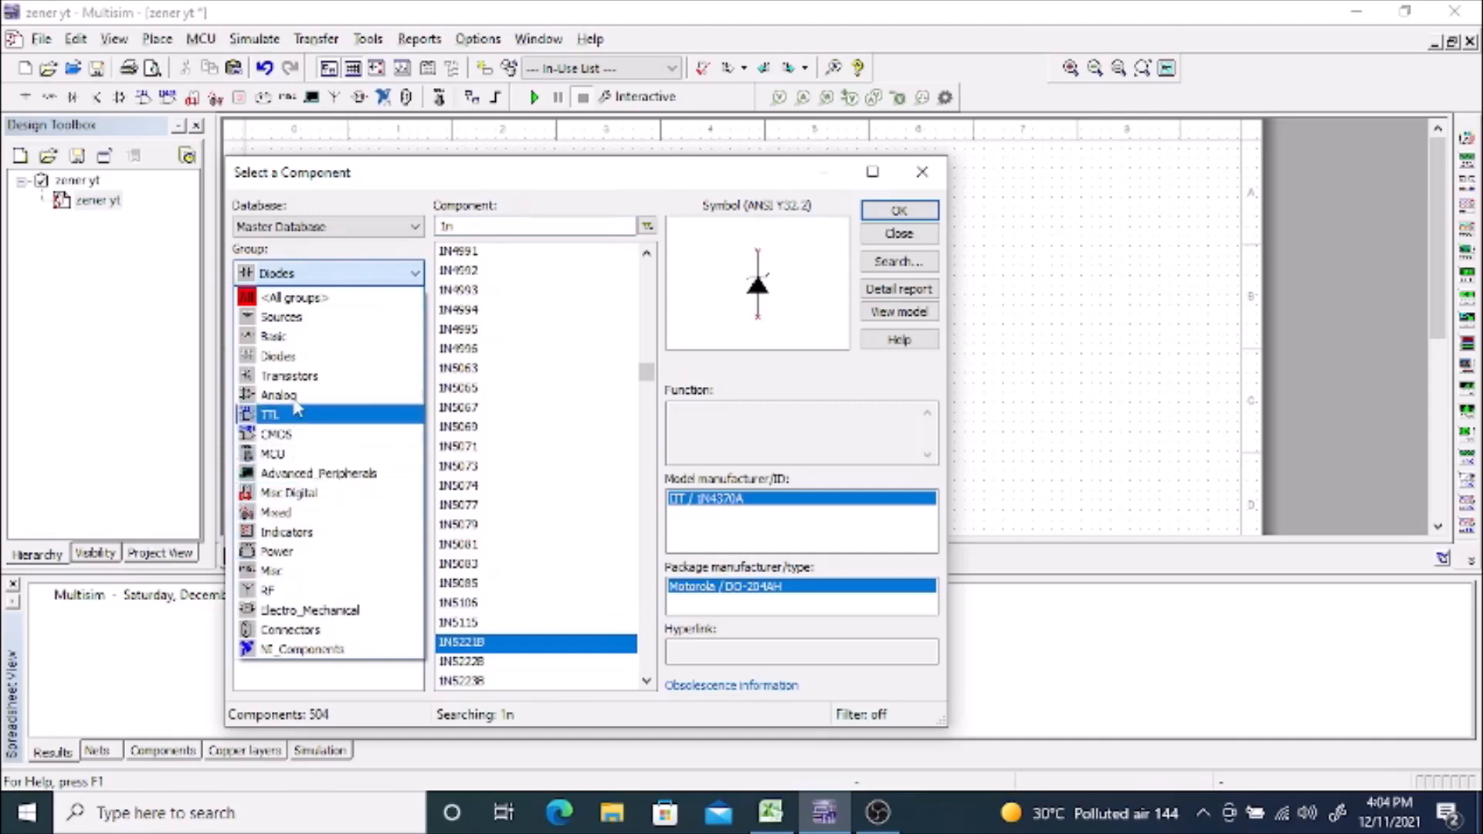
left_click(292, 336)
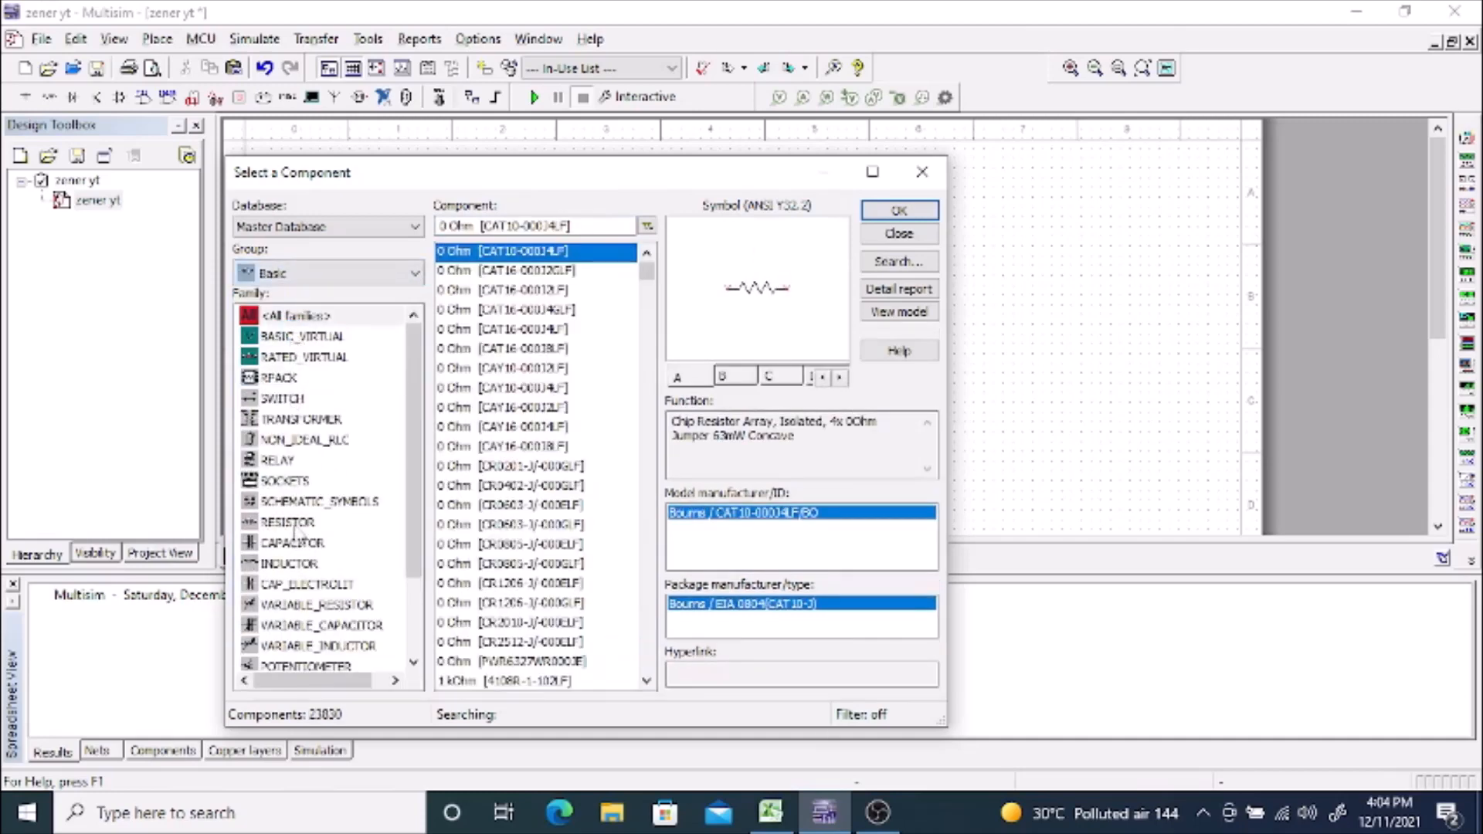
left_click(294, 523)
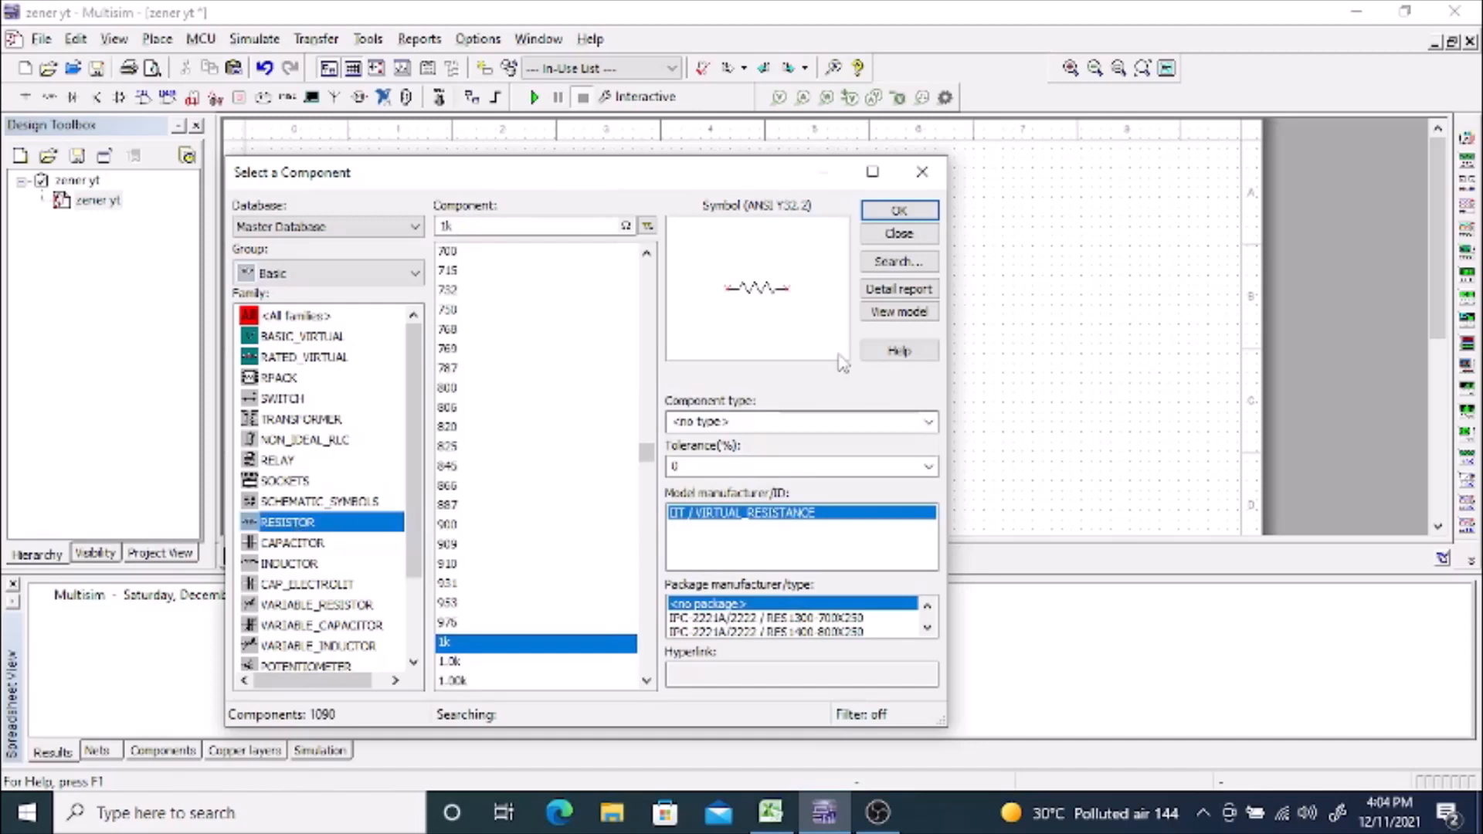
left_click(900, 214)
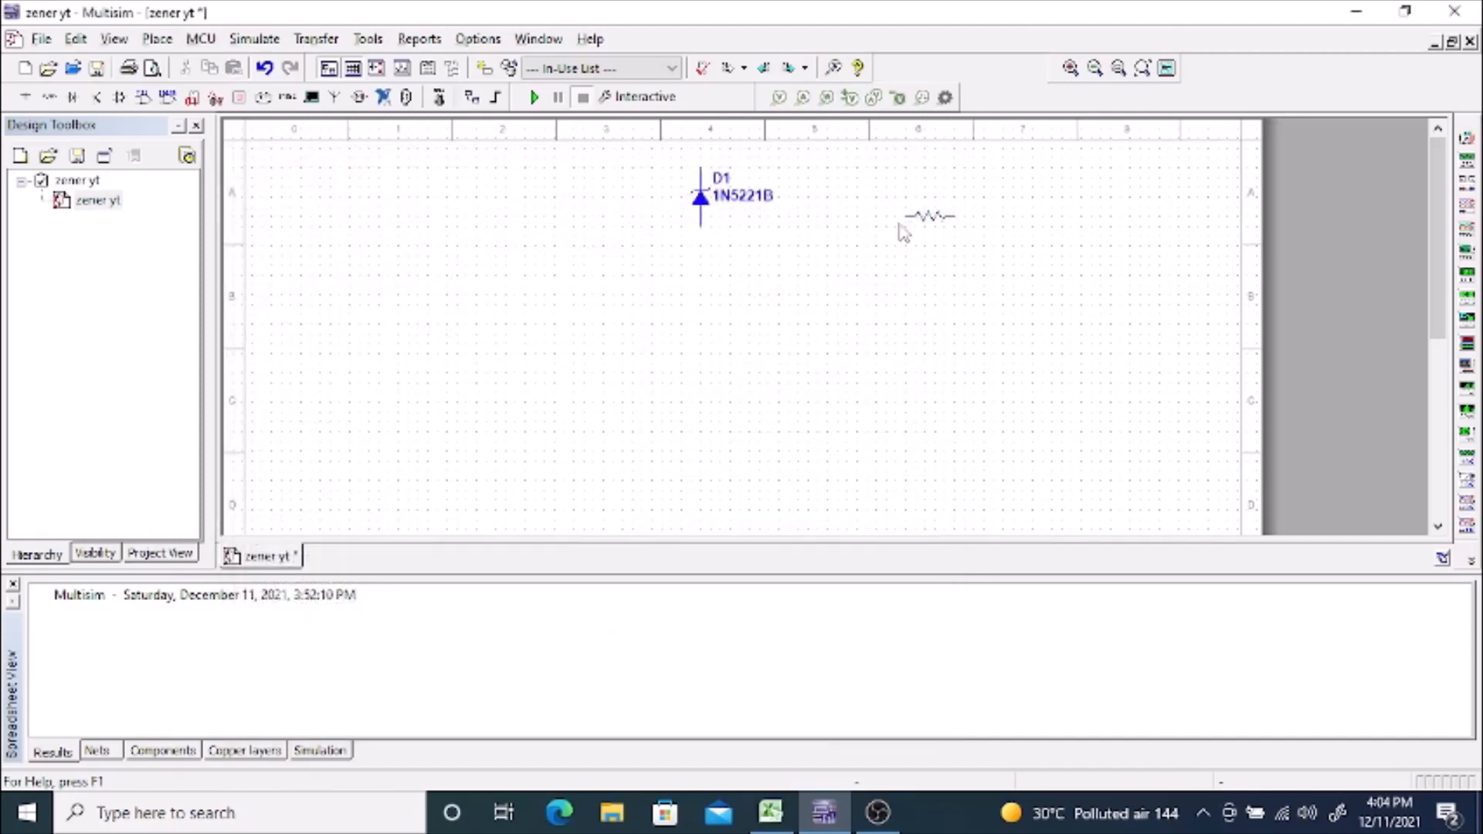
left_click(820, 266)
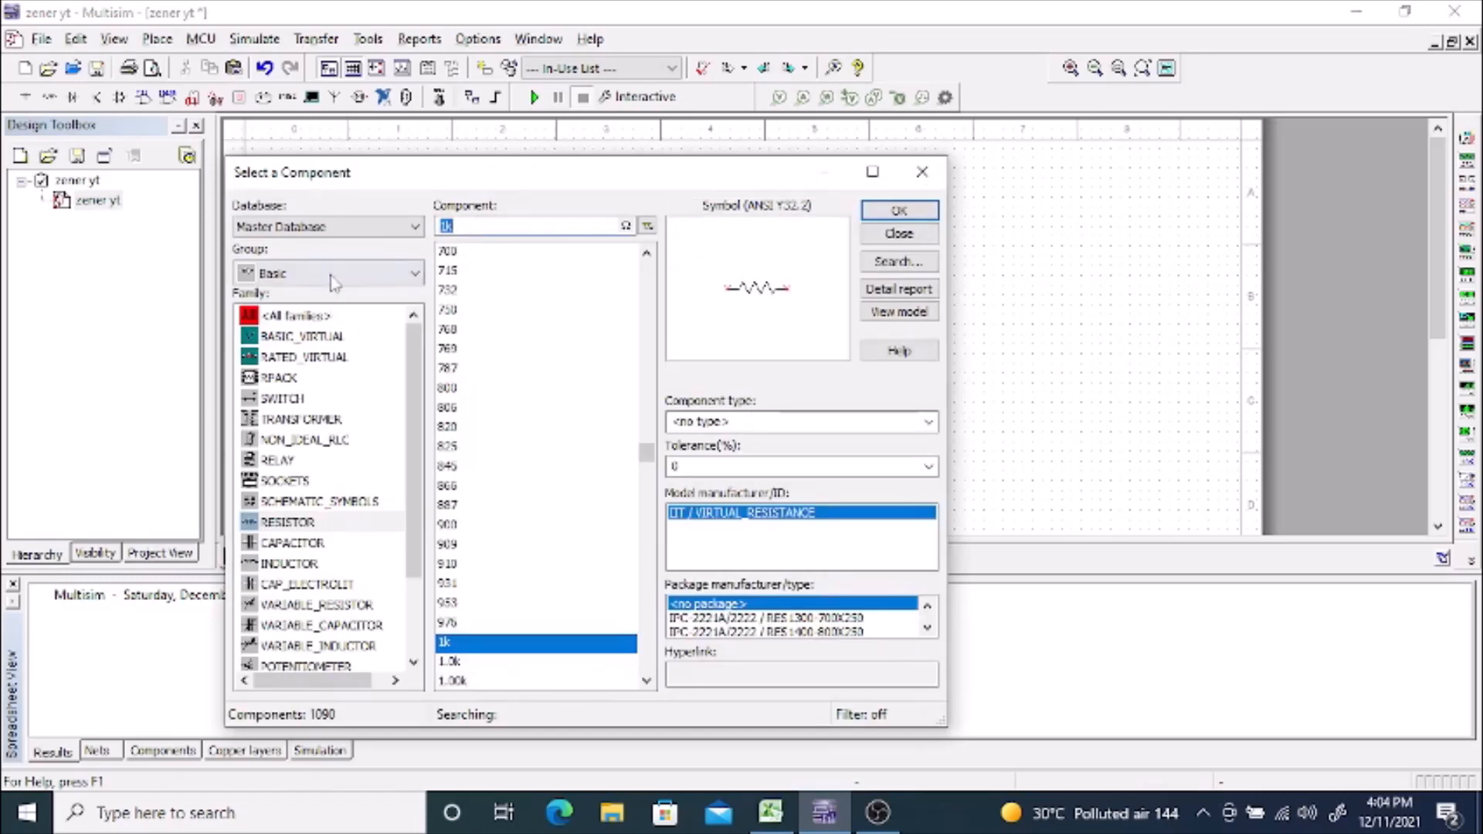
Step: Place a DC_INTERACTIVE_VOLTAGE source from the signal voltage sources to the left of the diode
left_click(332, 273)
left_click(312, 322)
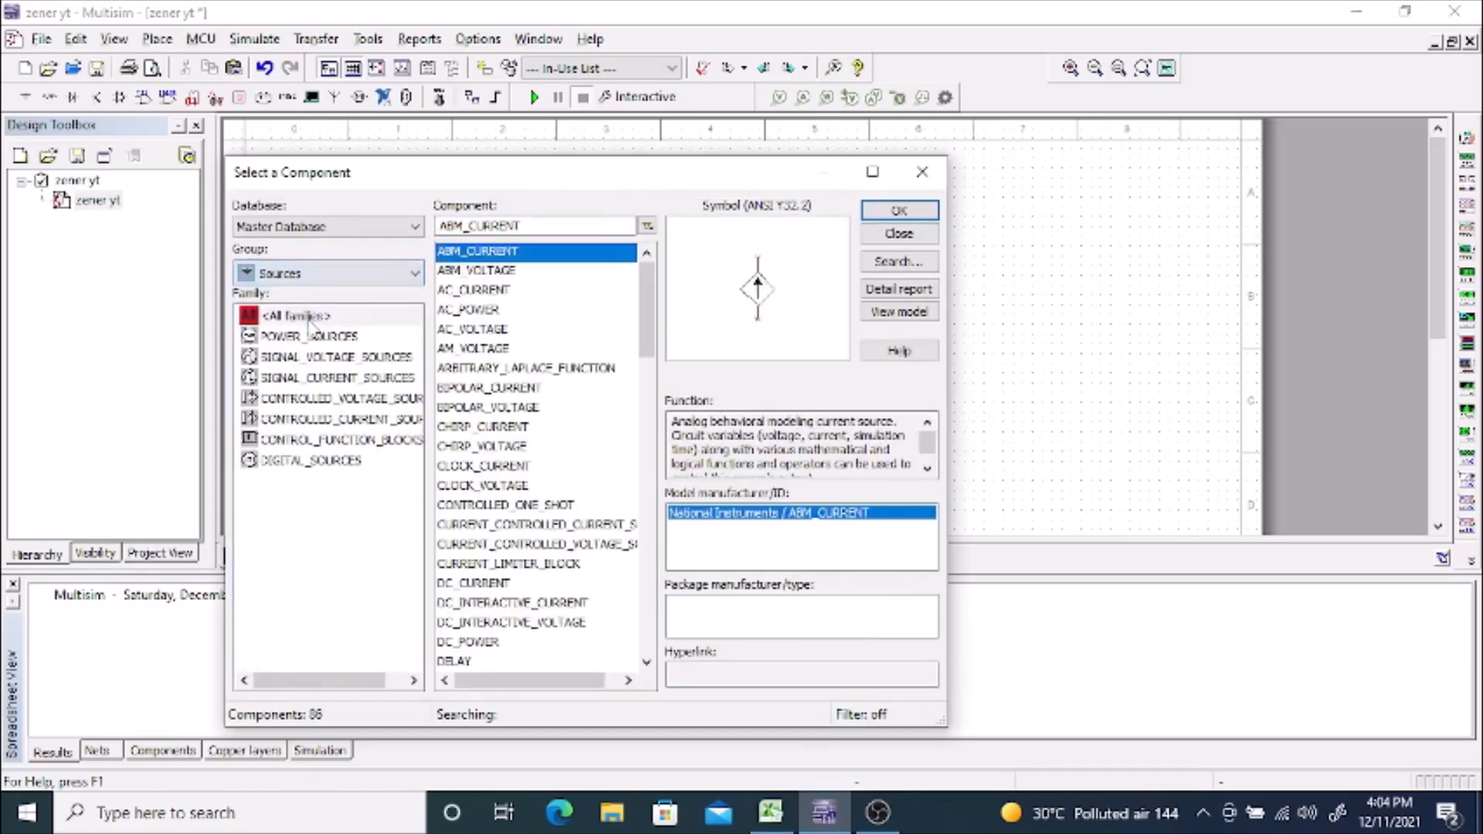
left_click(320, 359)
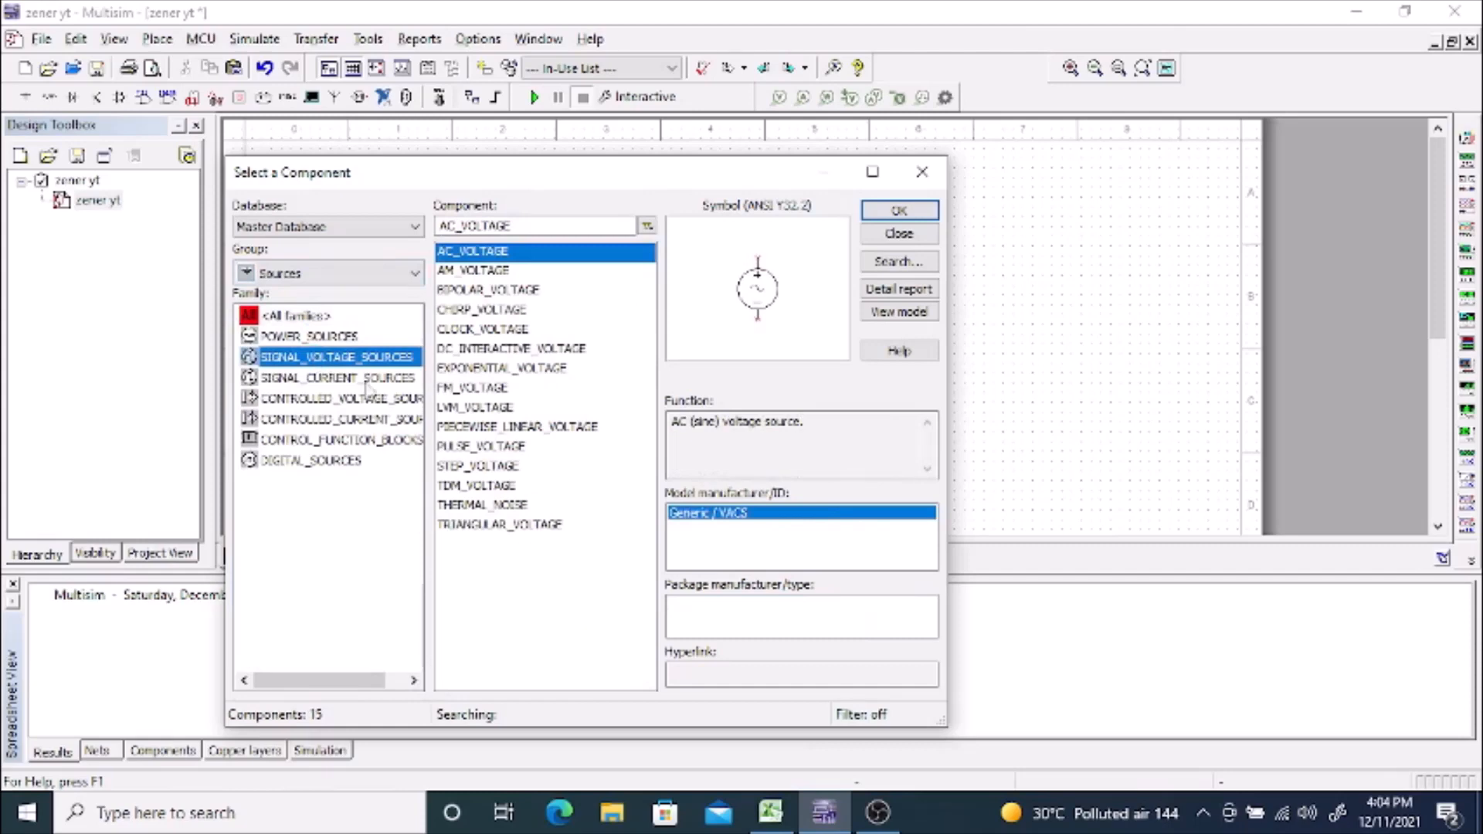
left_click(500, 352)
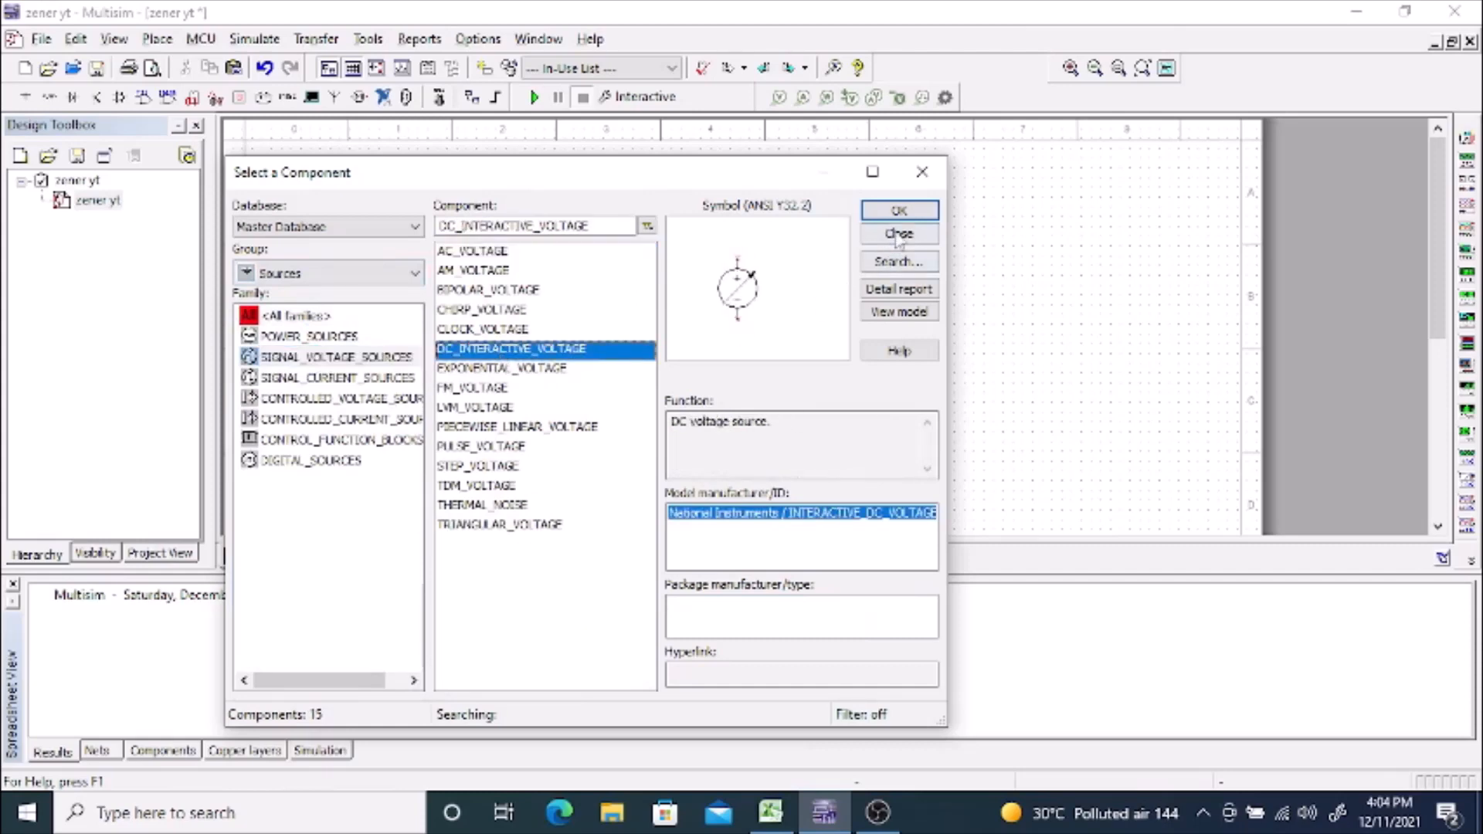
left_click(899, 210)
key("Escape")
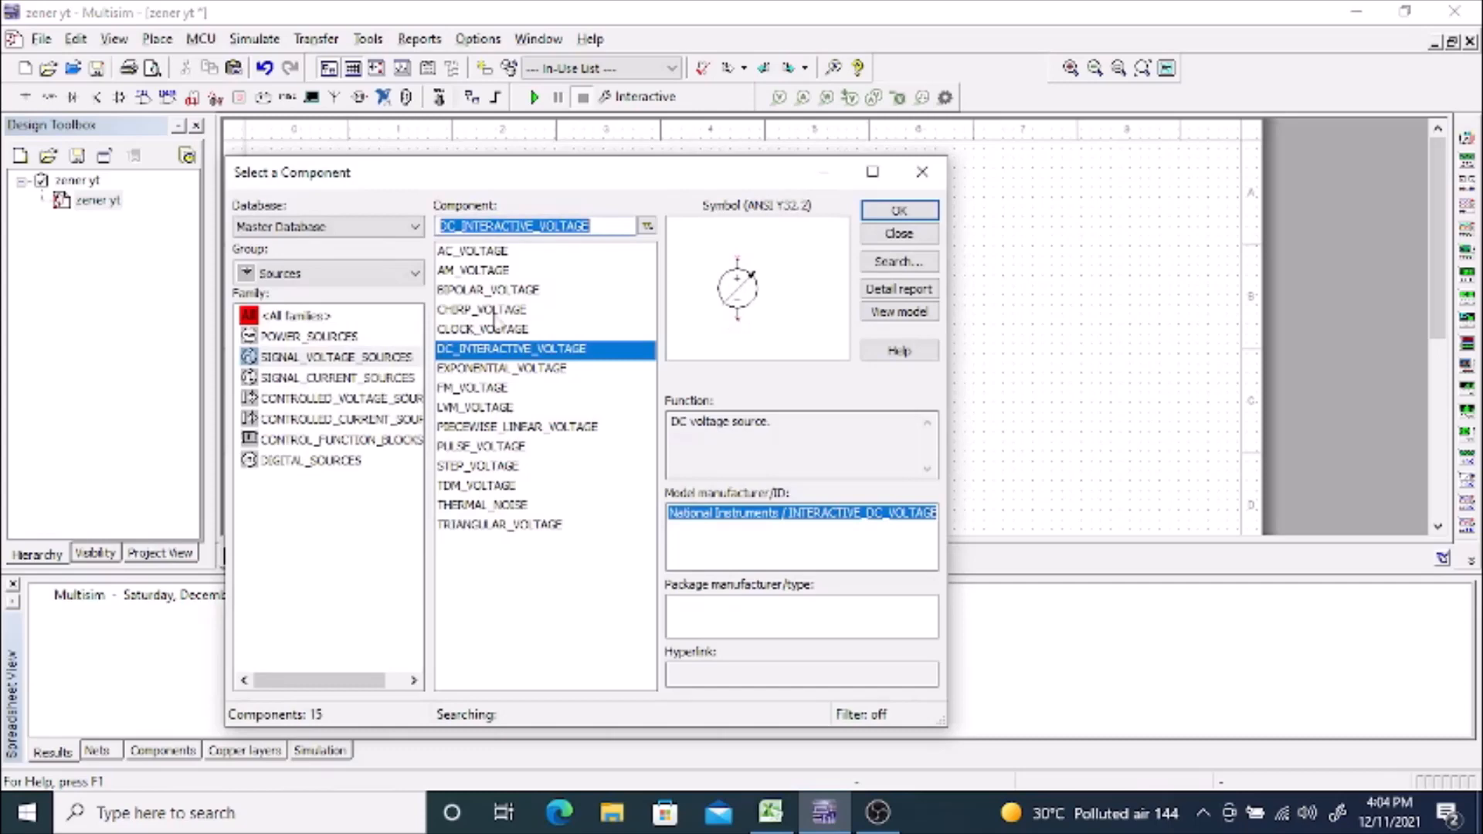
Step: Place a GROUND from the power sources below the resistor and finish placing components
left_click(348, 331)
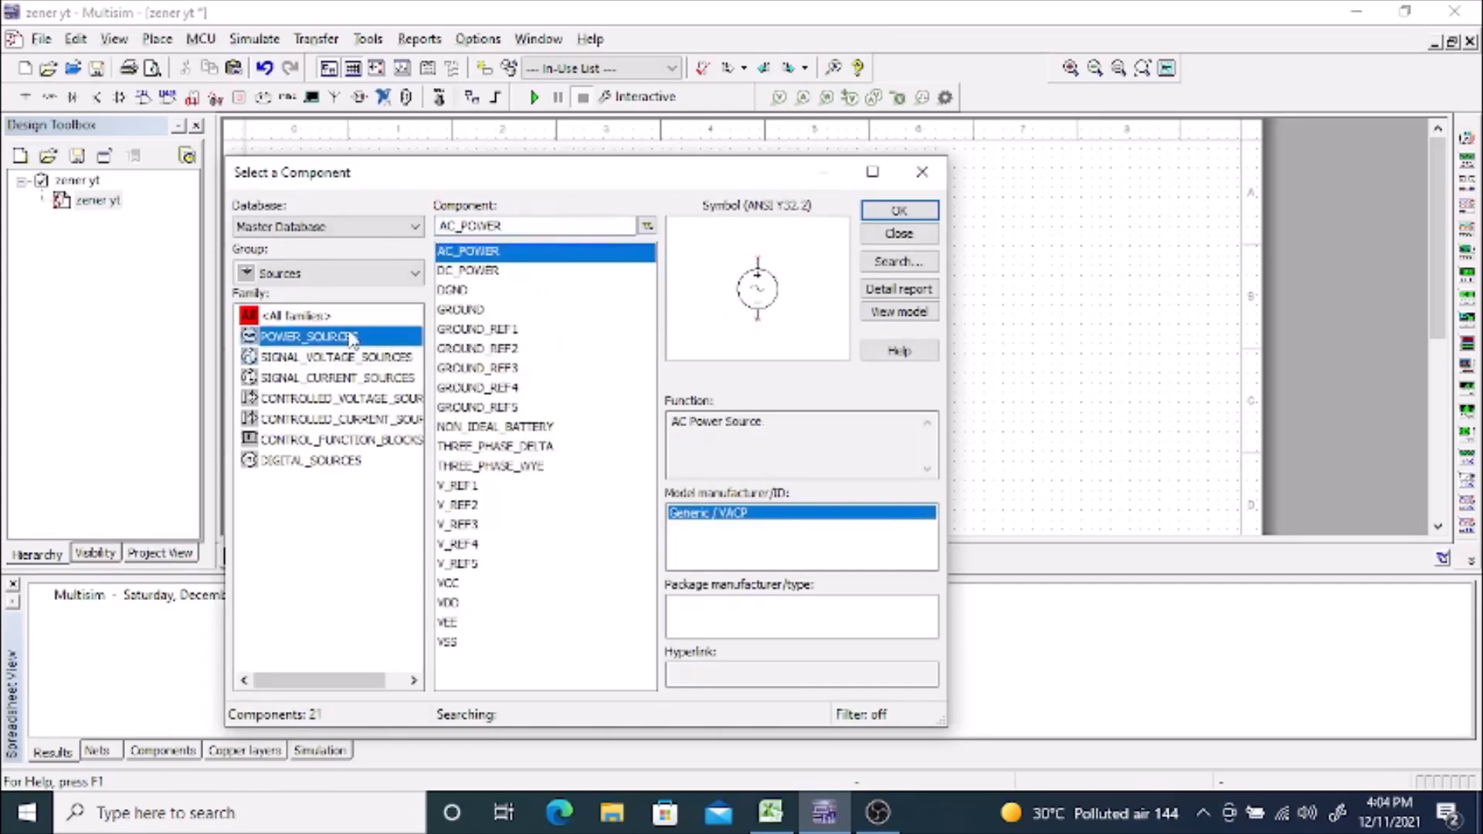
left_click(468, 312)
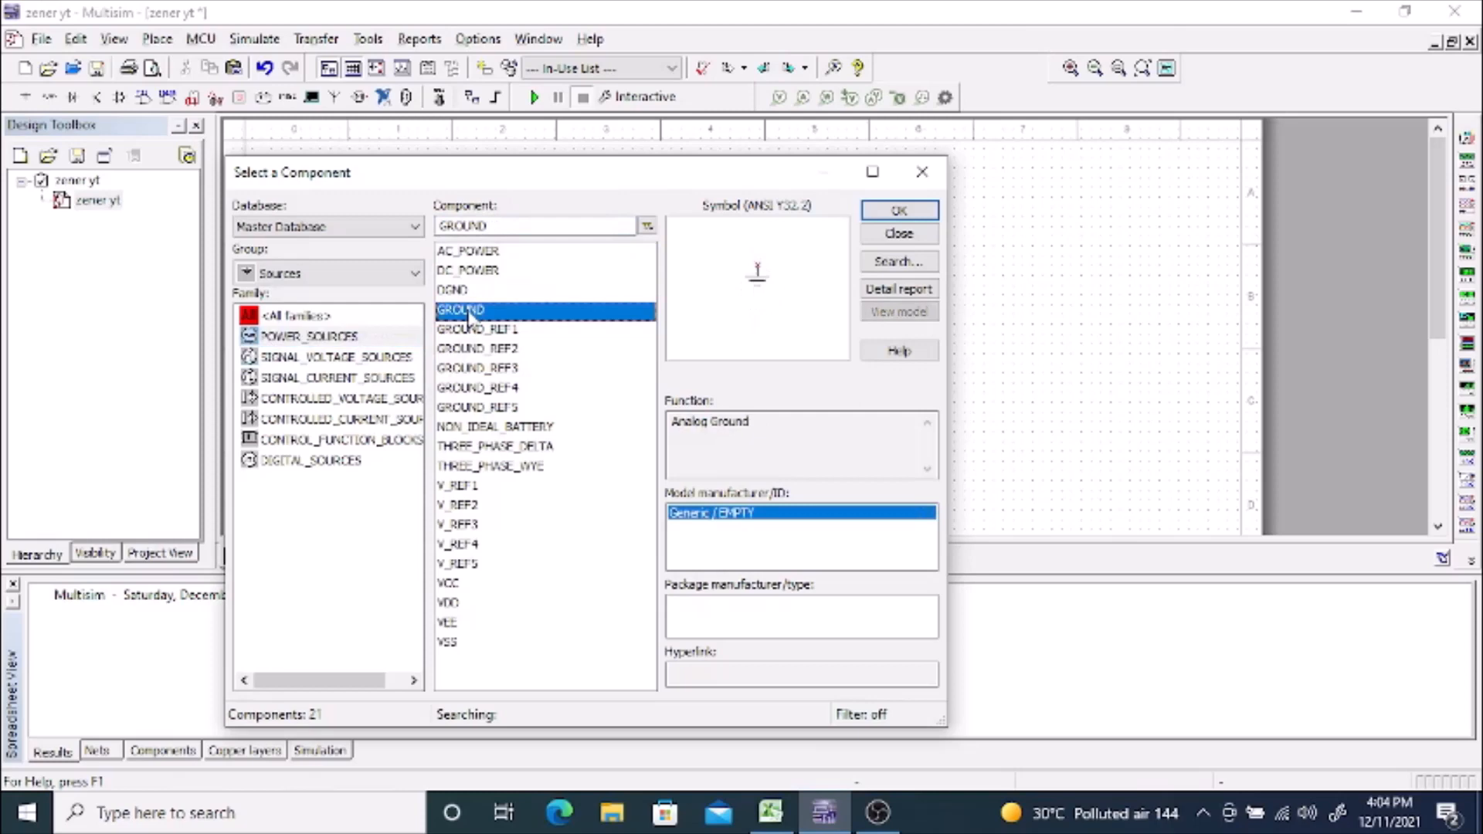
left_click(884, 221)
left_click(788, 352)
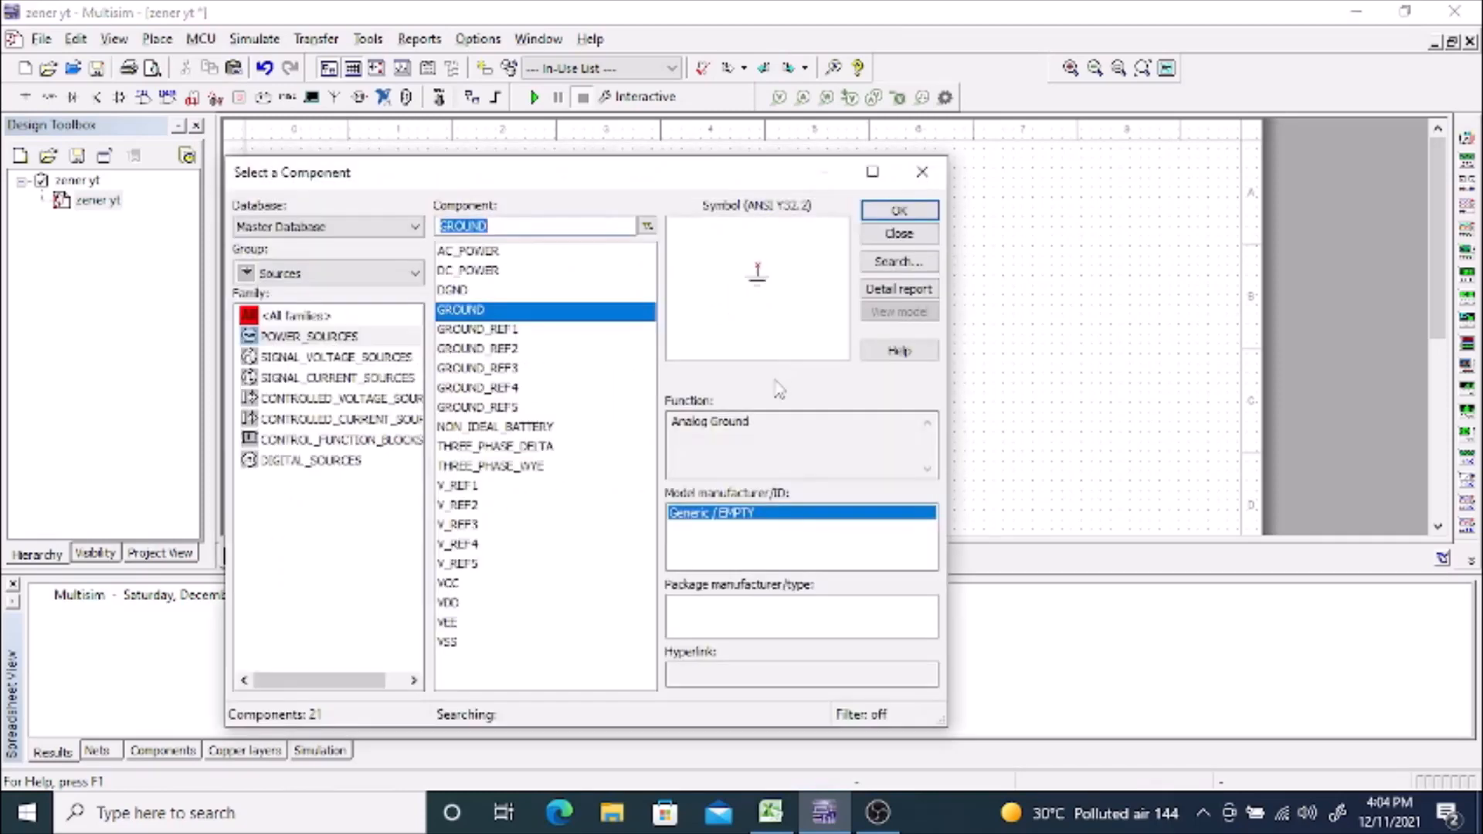
left_click(921, 171)
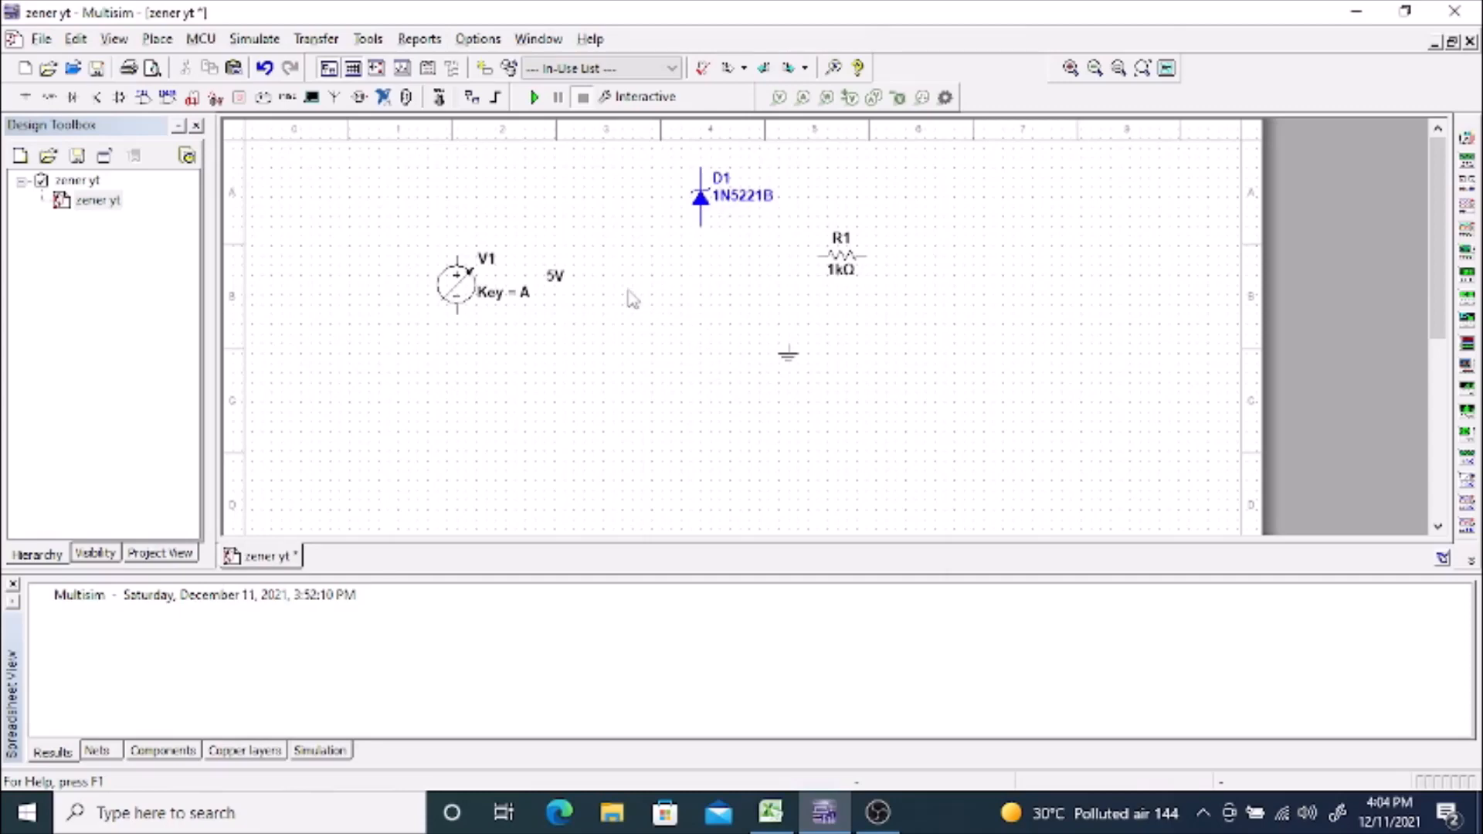
Step: Rotate the zener diode and the 1 kΩ resistor 90° clockwise
left_click(709, 215)
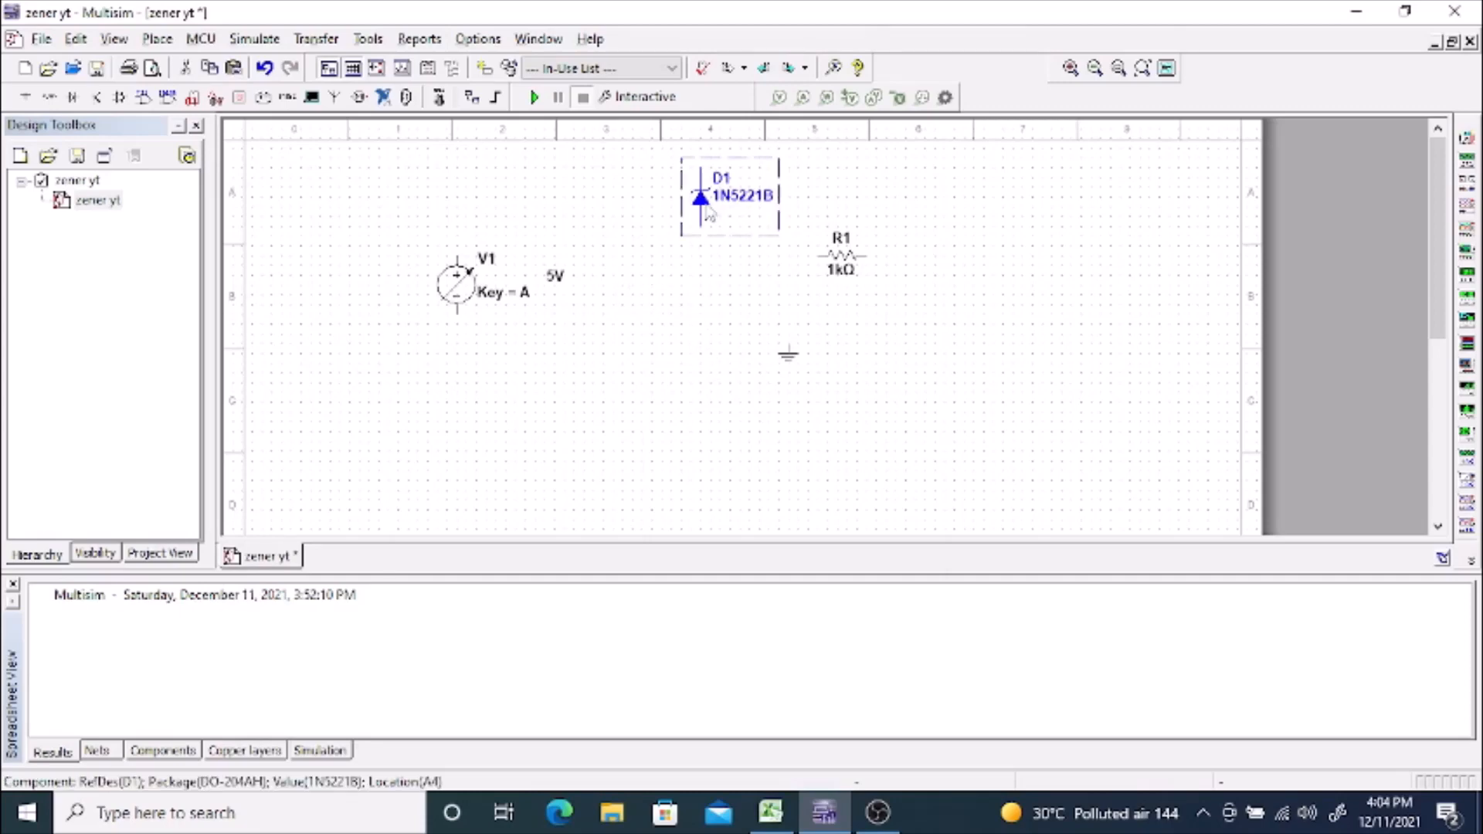
key("ctrl+r")
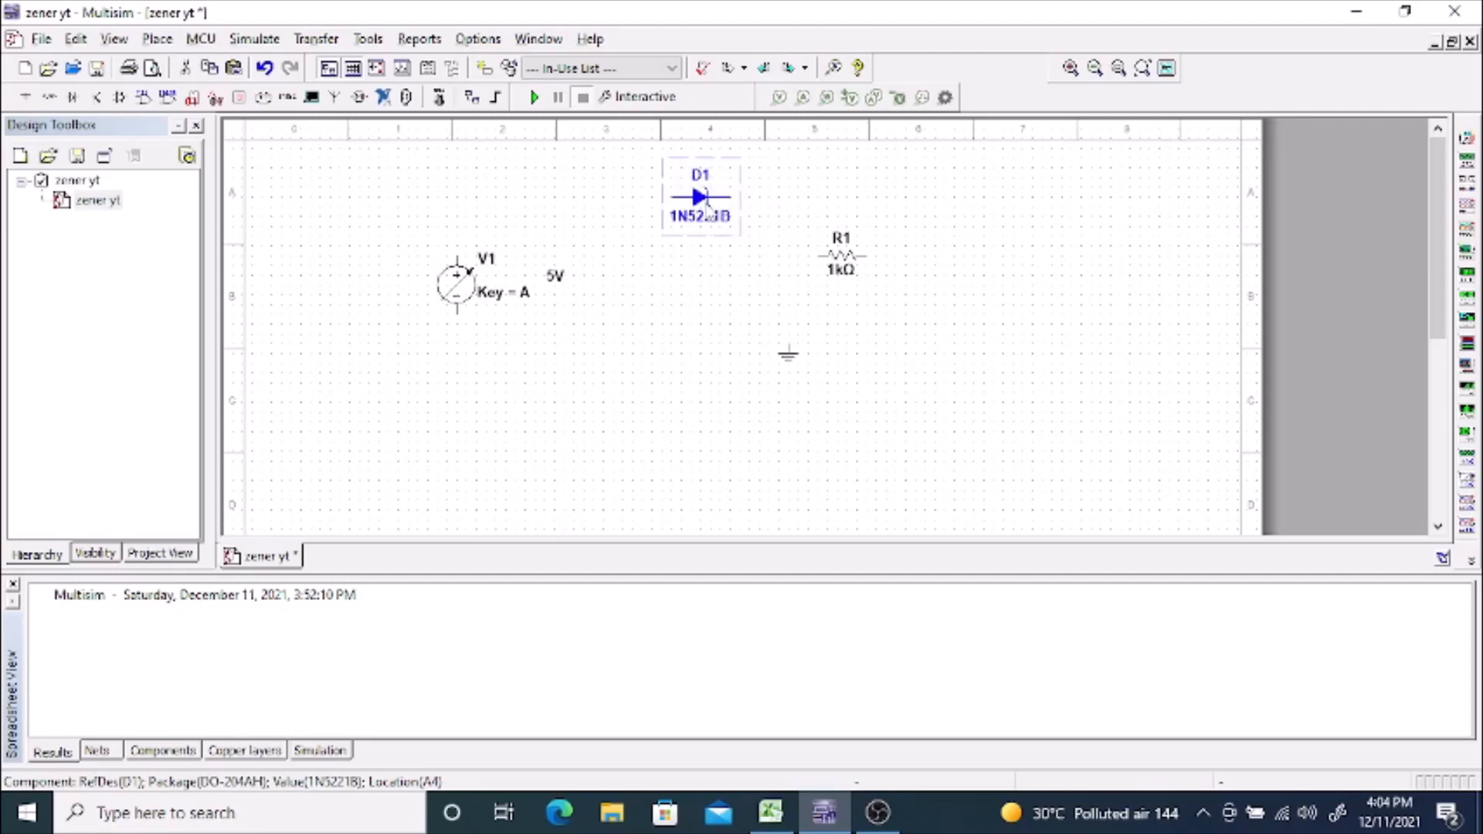
left_click(855, 266)
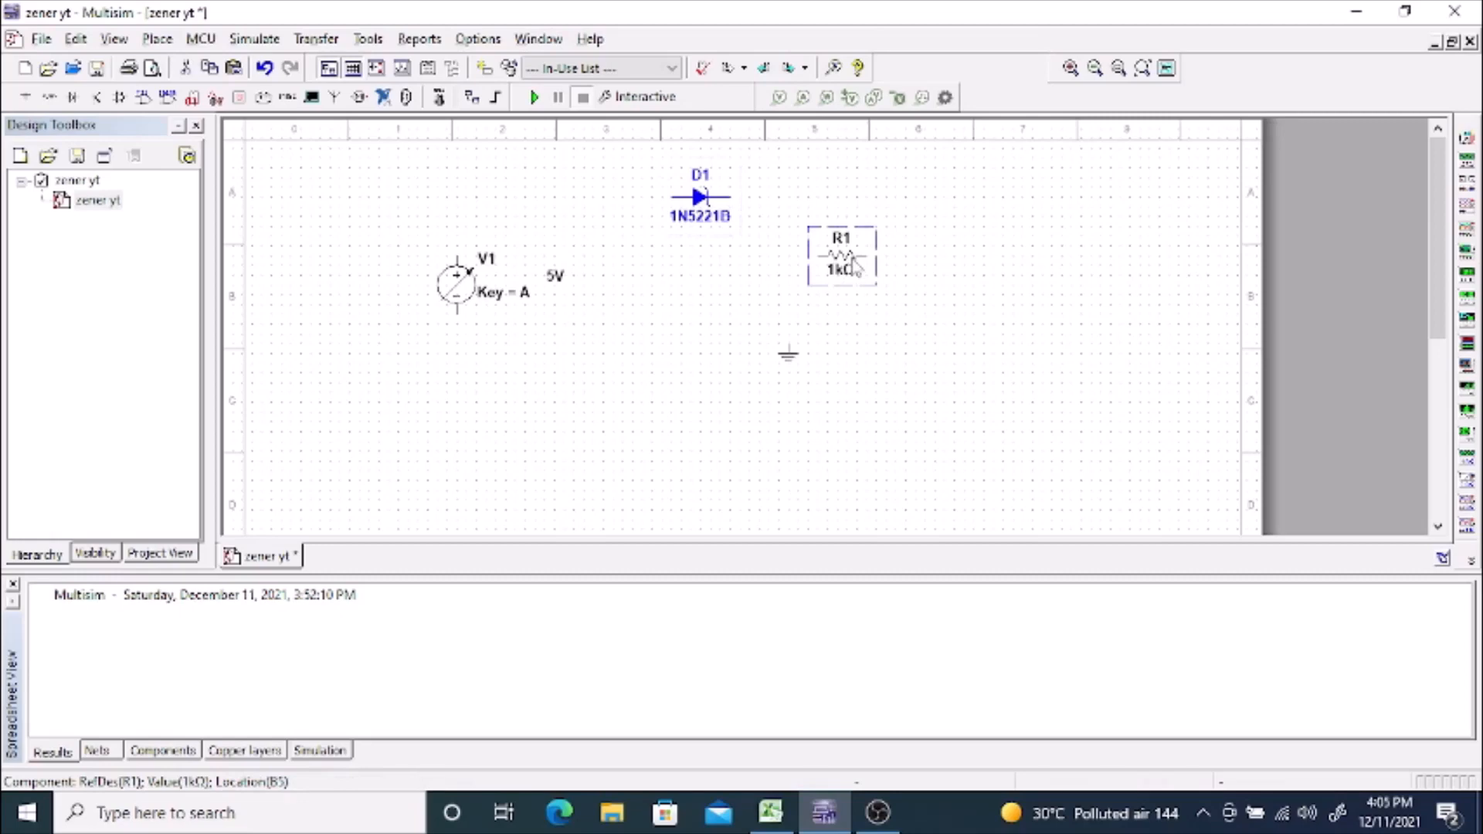
key("ctrl+r")
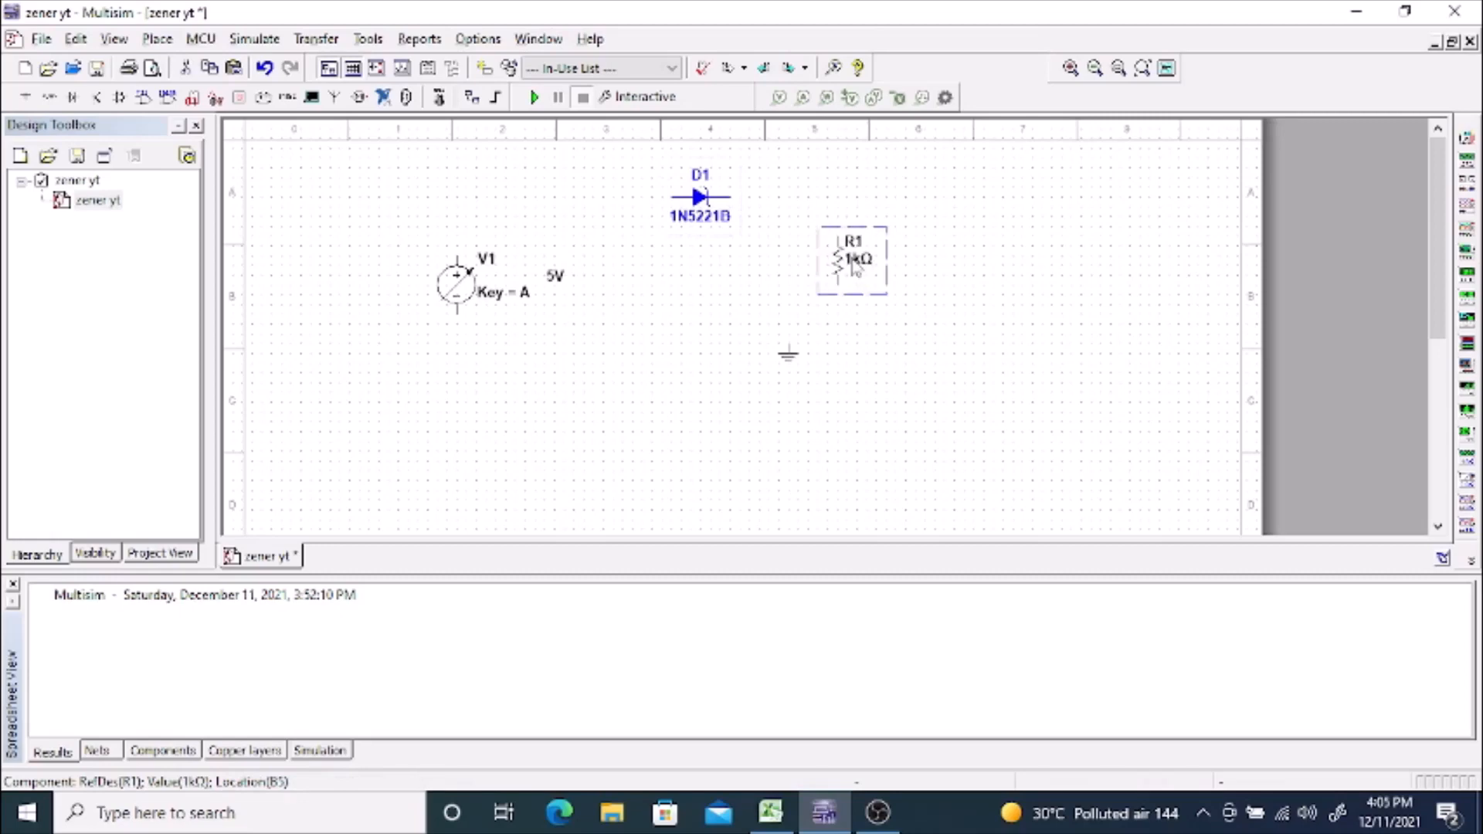
Step: Move the zener diode down and left, between the voltage source and the resistor
mouse_move(456, 272)
left_click(703, 203)
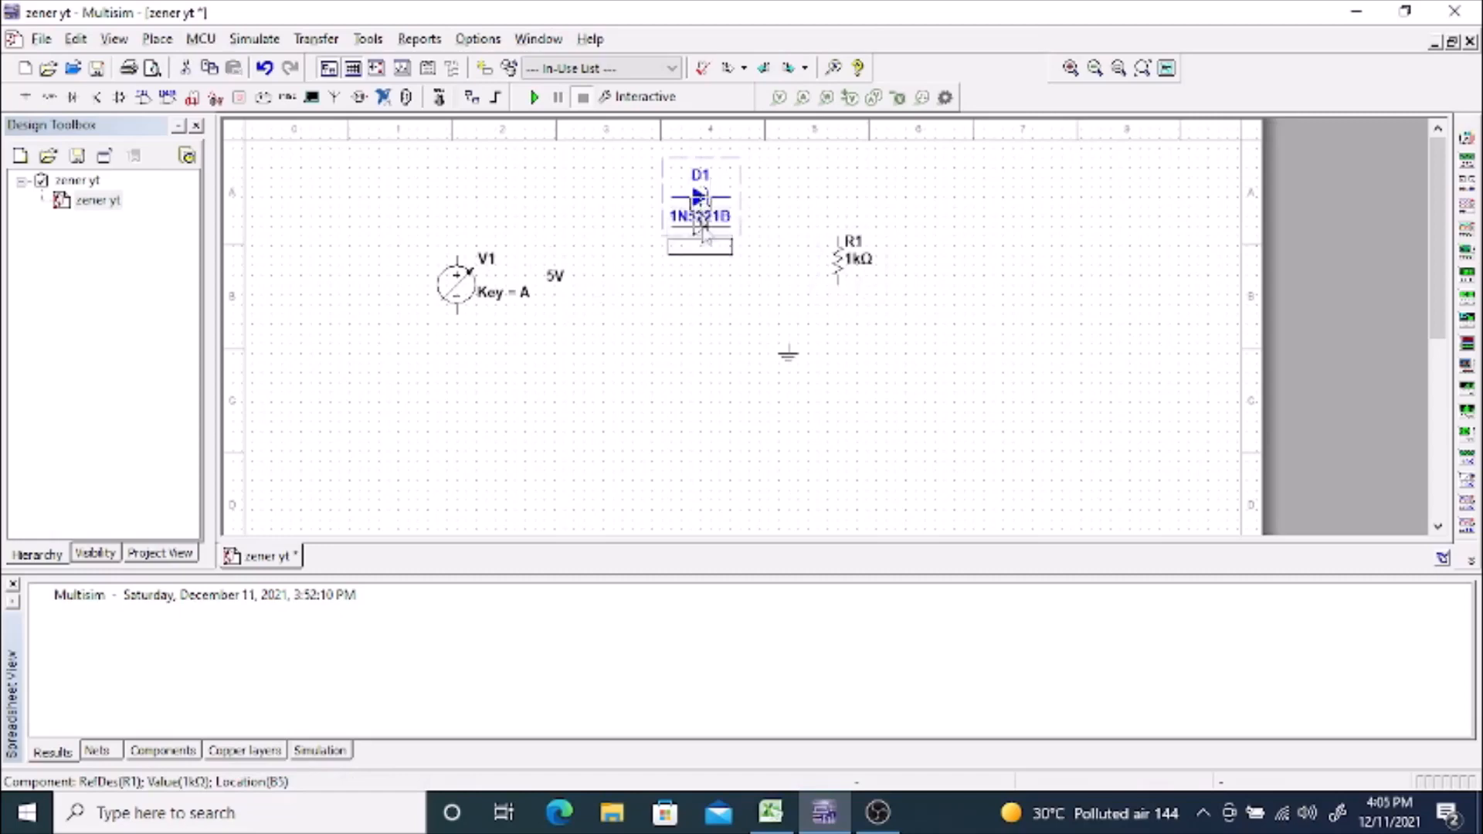
left_click_drag(705, 232, 622, 236)
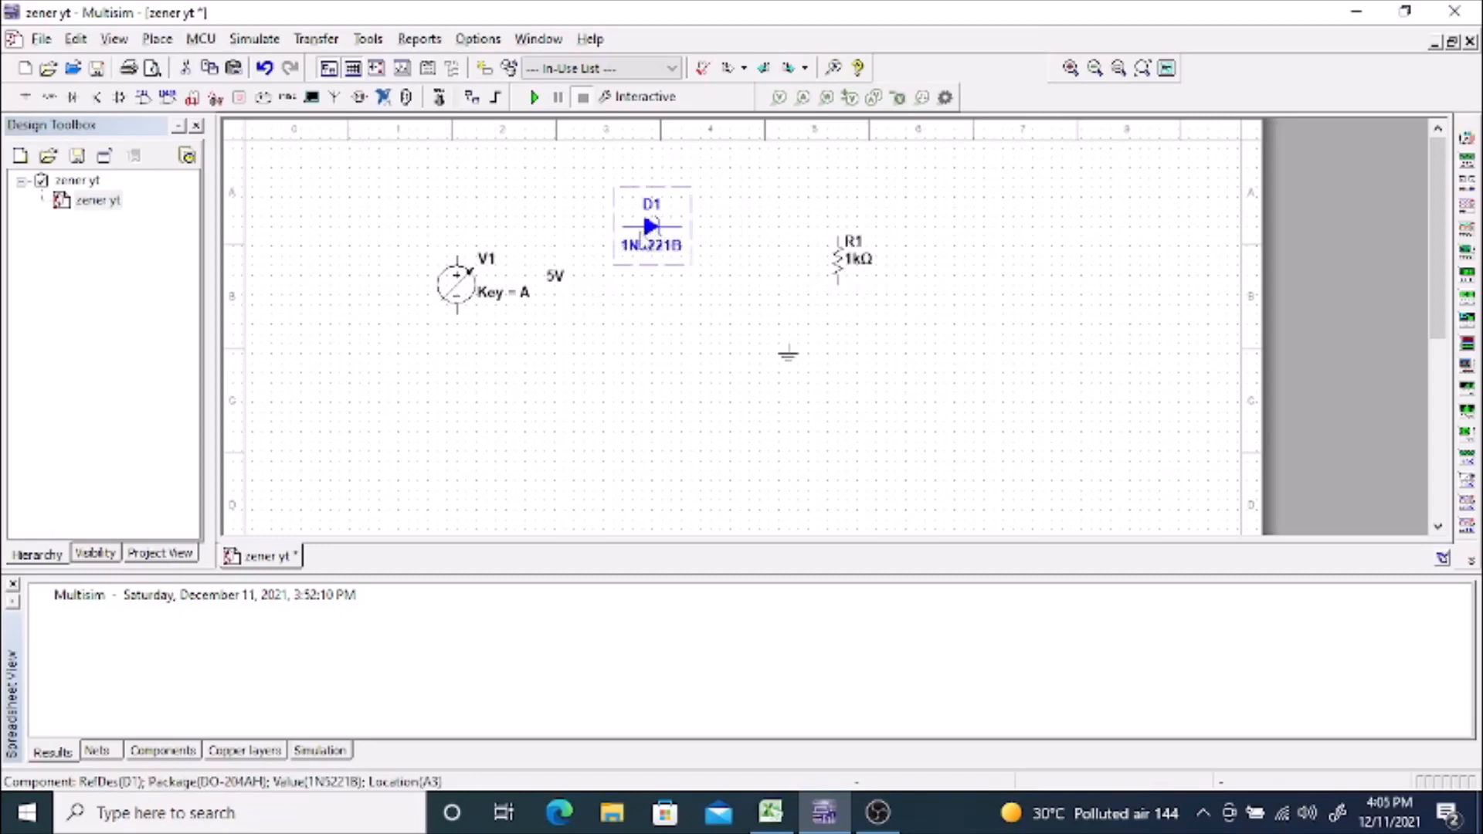
Step: Wire the source's positive terminal to the zener diode's anode and the diode's cathode to the resistor's upper terminal
mouse_move(467, 261)
left_click(457, 260)
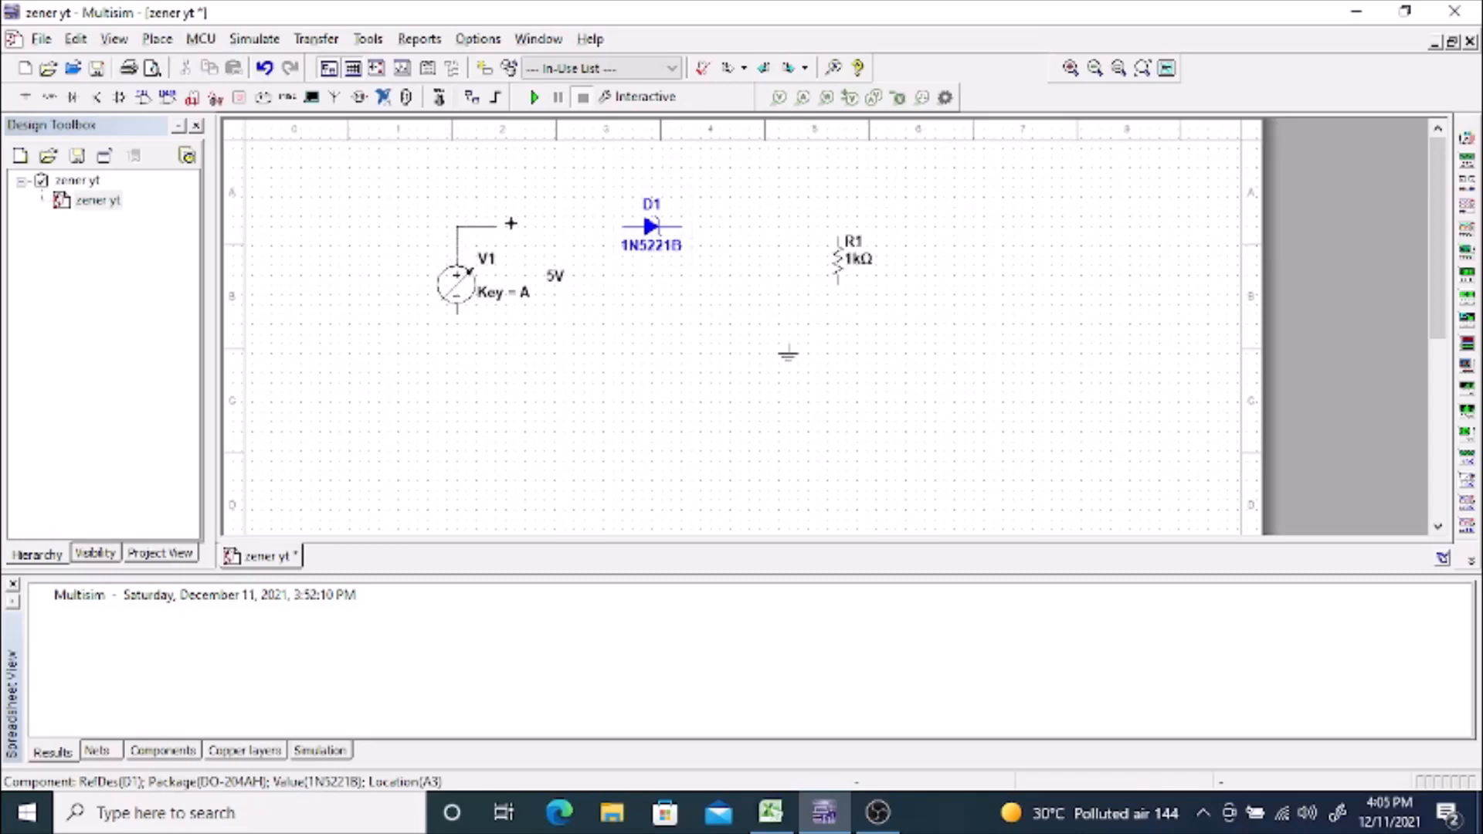
left_click(627, 227)
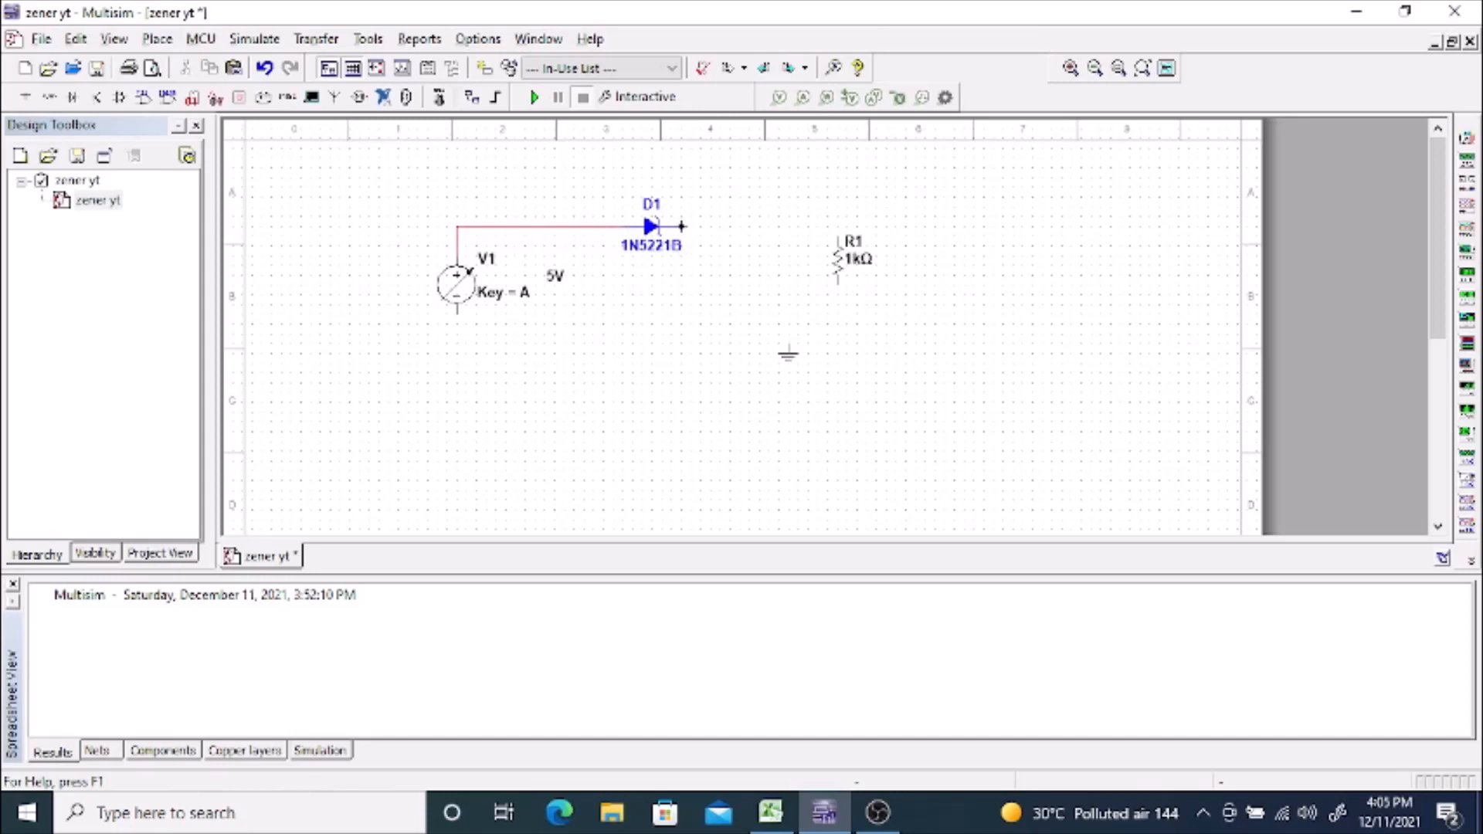
left_click(681, 227)
left_click(837, 226)
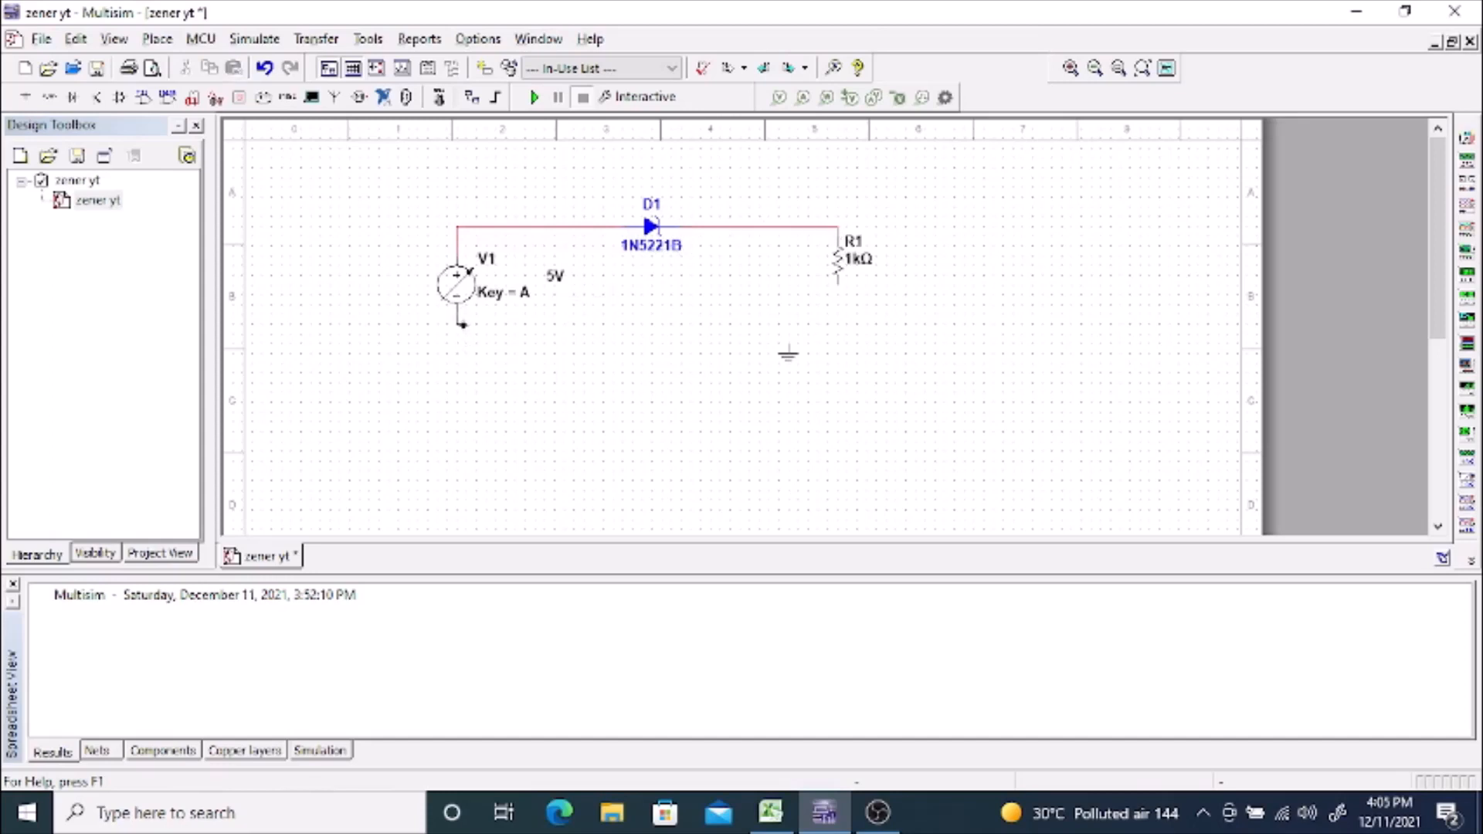
Step: Wire the source's negative terminal to the resistor's lower terminal and attach the ground symbol to that wire
left_click(462, 325)
left_click(840, 283)
left_click(788, 357)
left_click(788, 346)
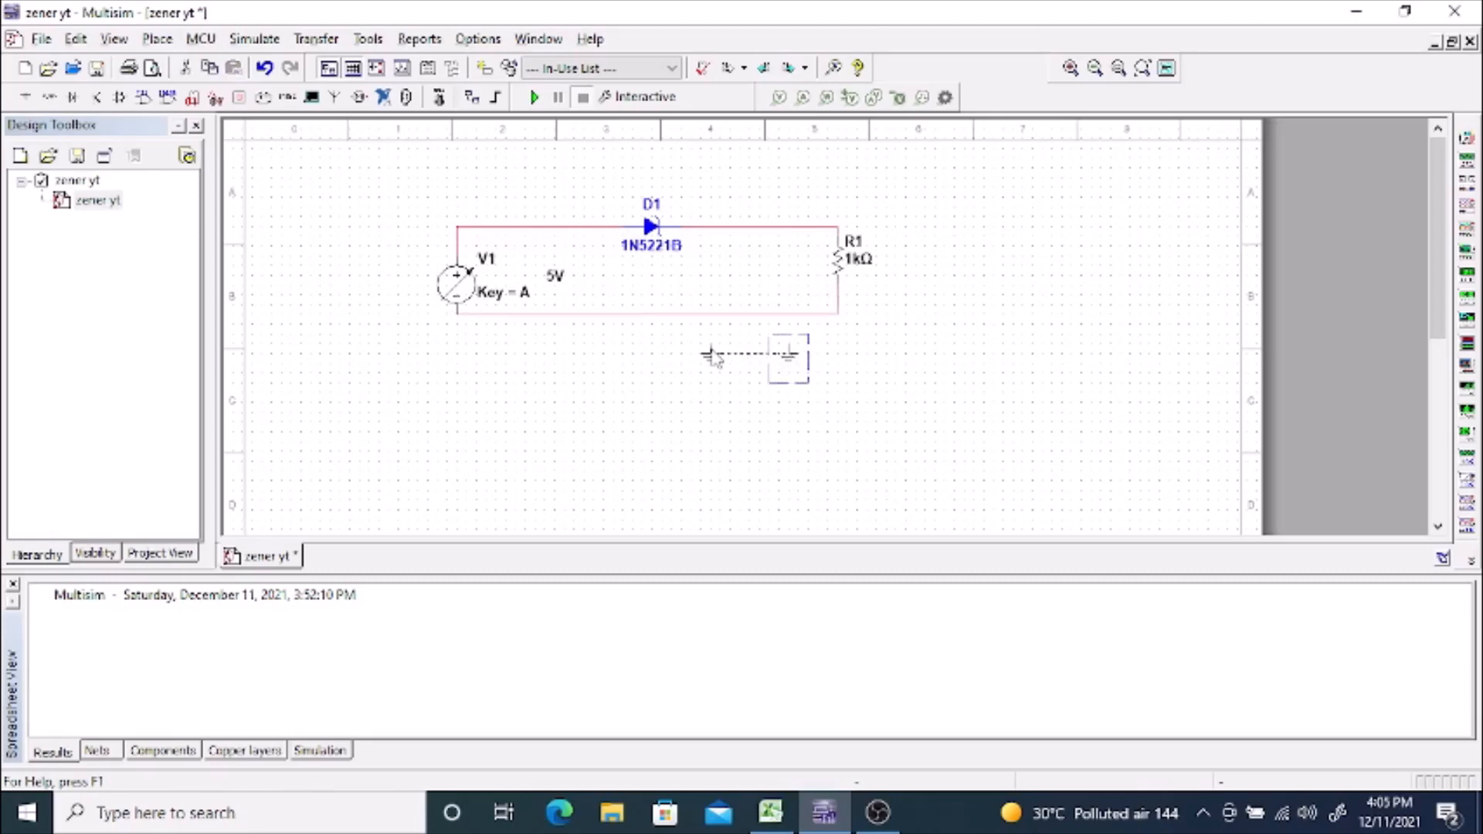
left_click(642, 326)
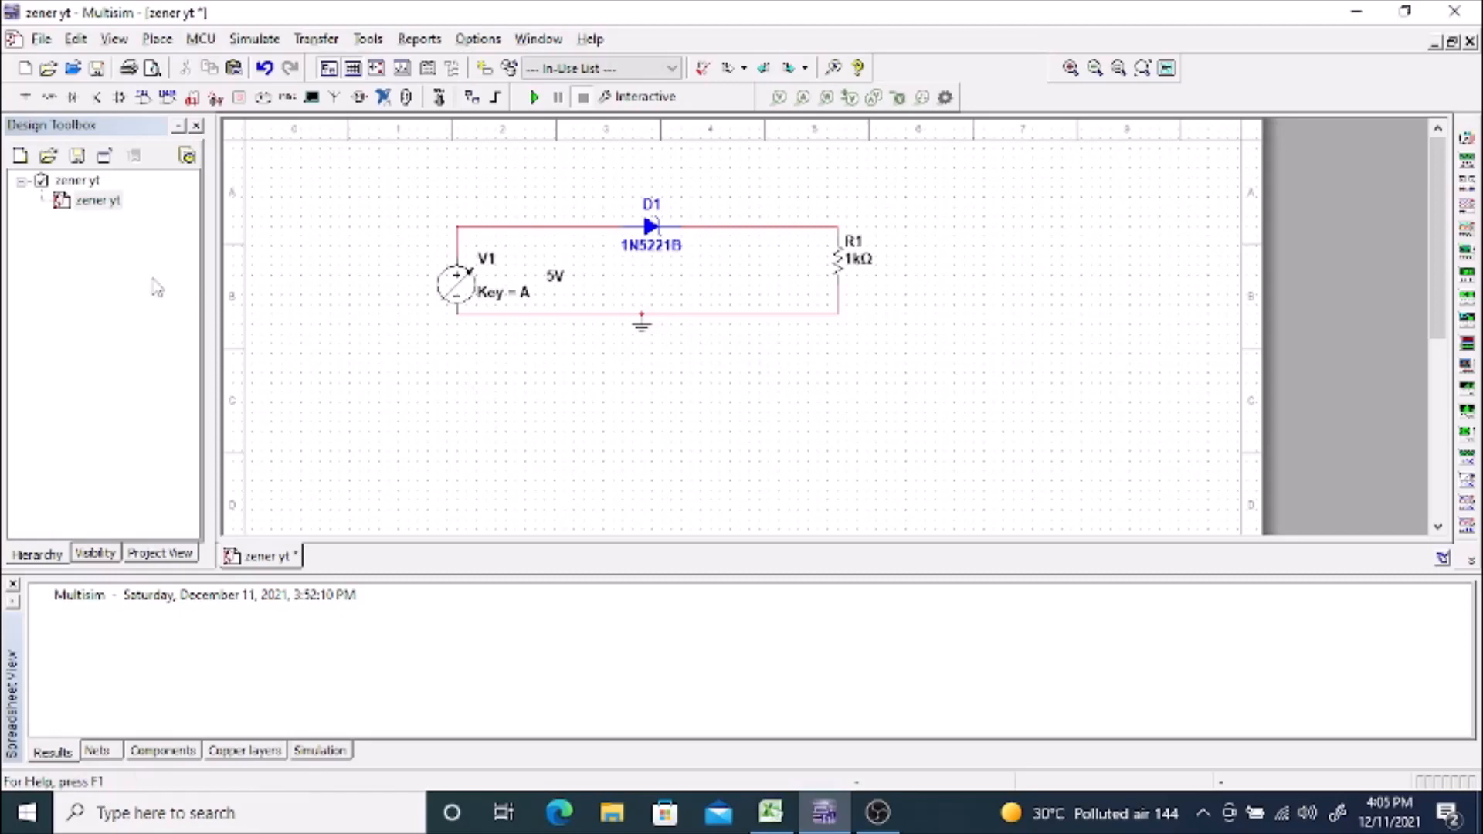
Step: Move the entire circuit down on the sheet to free space above the zener diode
left_click_drag(405, 204, 899, 353)
key("Down")
key("Down")
key("Down")
key("Down")
key("Down")
key("Down")
key("Down")
key("Down")
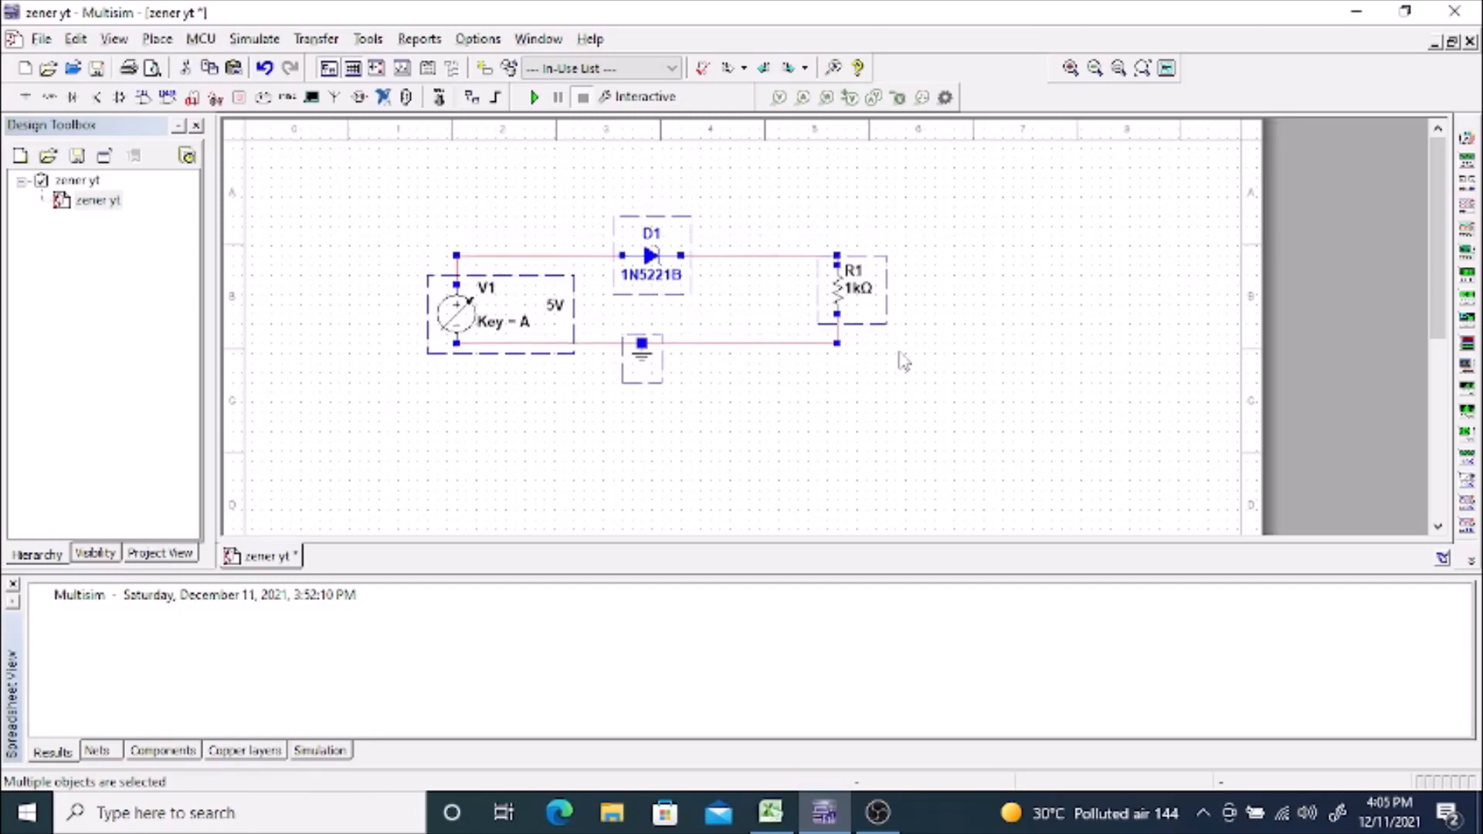
left_click(1039, 309)
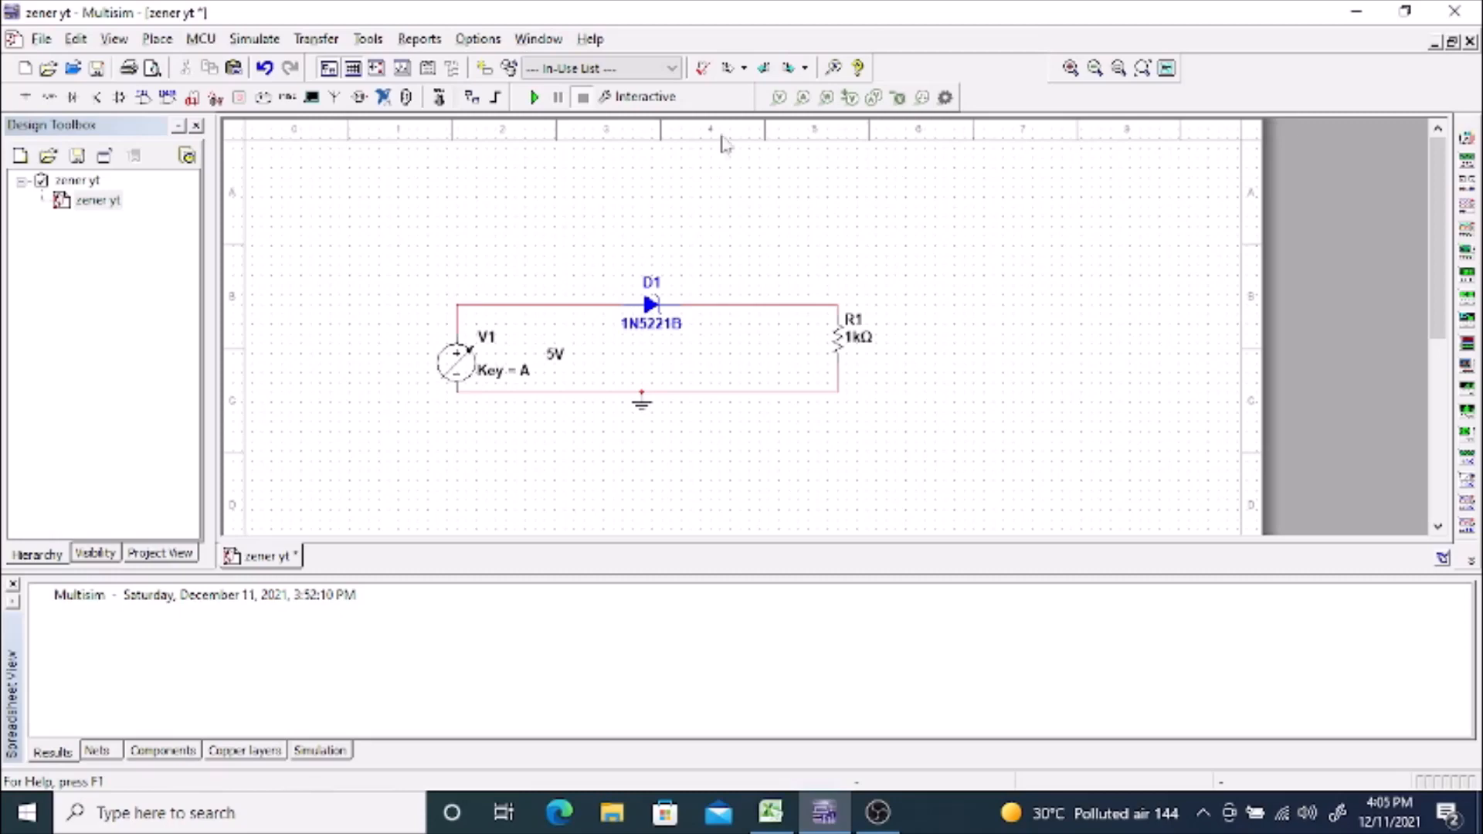
Step: Place two multimeters on the sheet and move XMM1 above the zener diode
left_click(1467, 138)
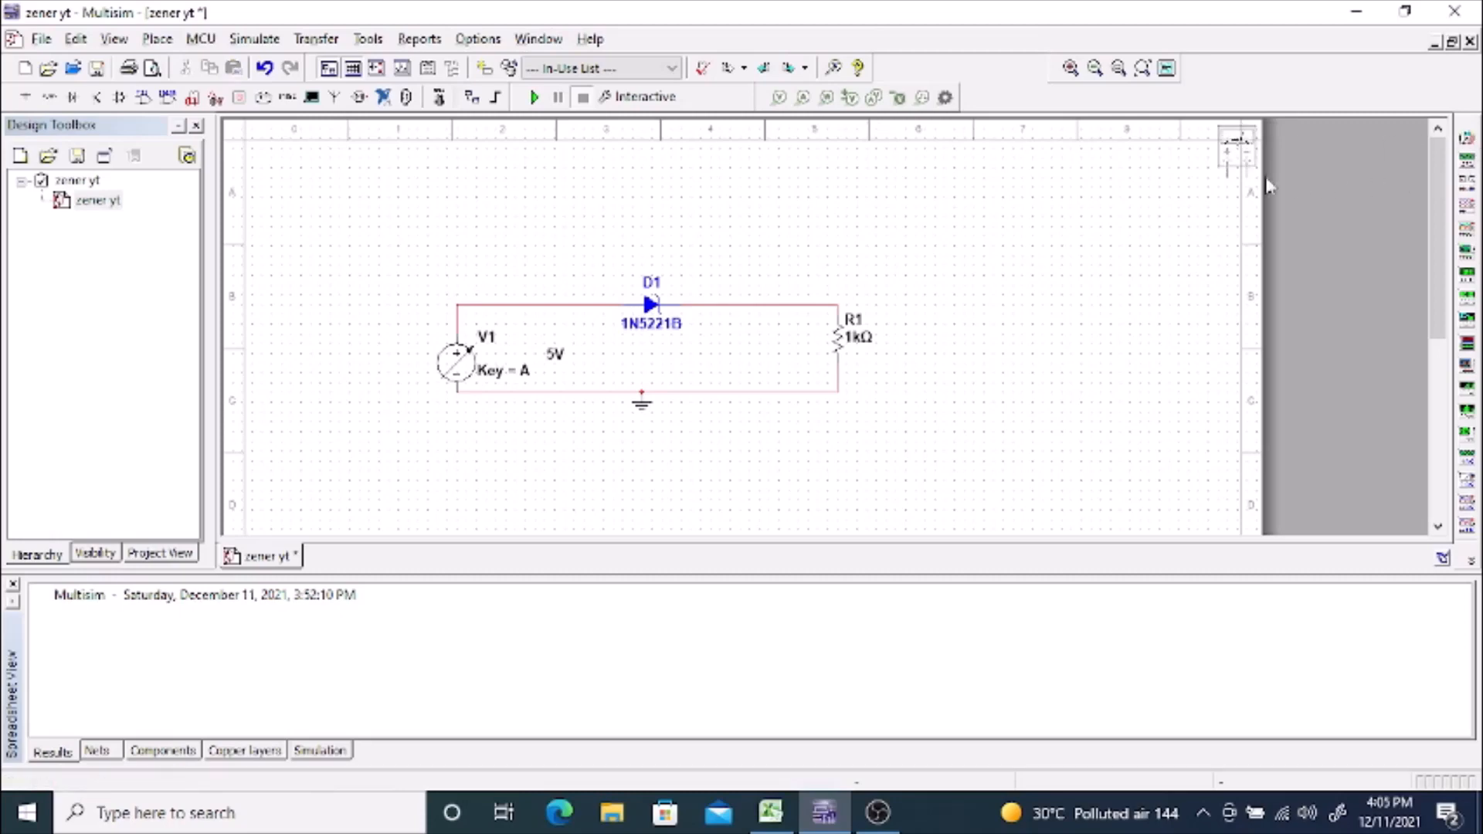
left_click(956, 248)
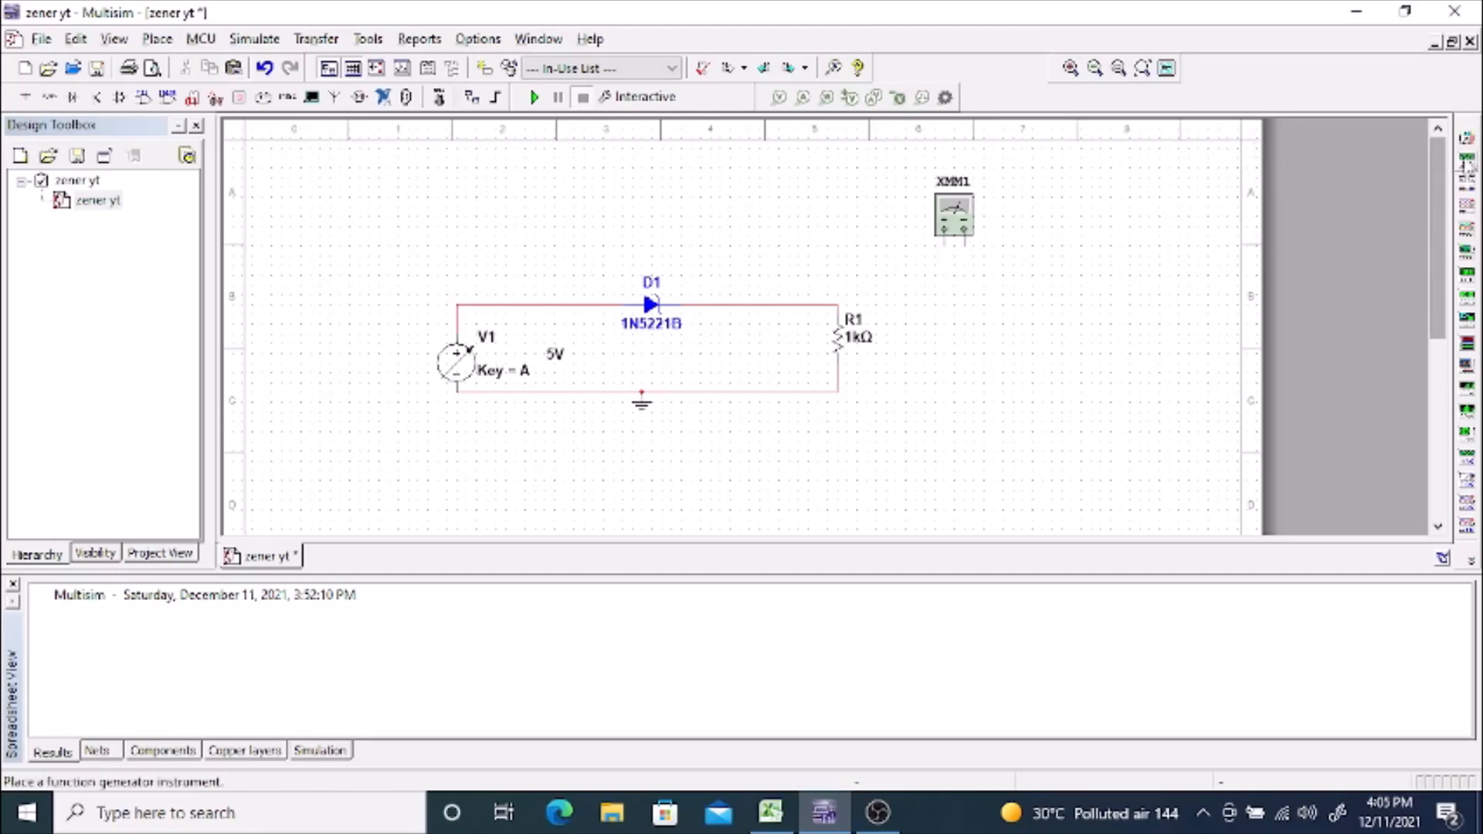
left_click(1466, 138)
left_click(1123, 302)
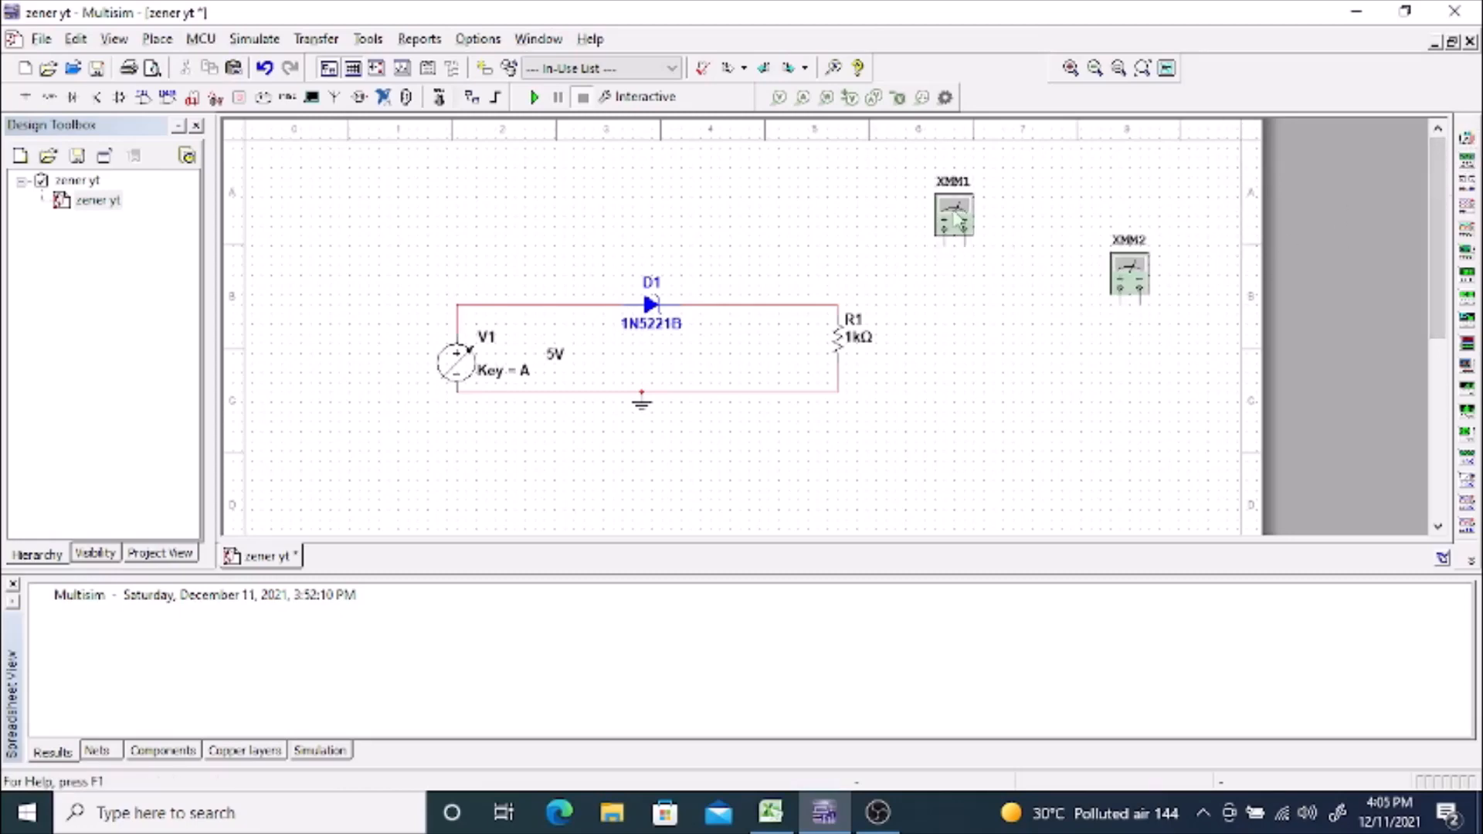
left_click_drag(958, 219, 603, 215)
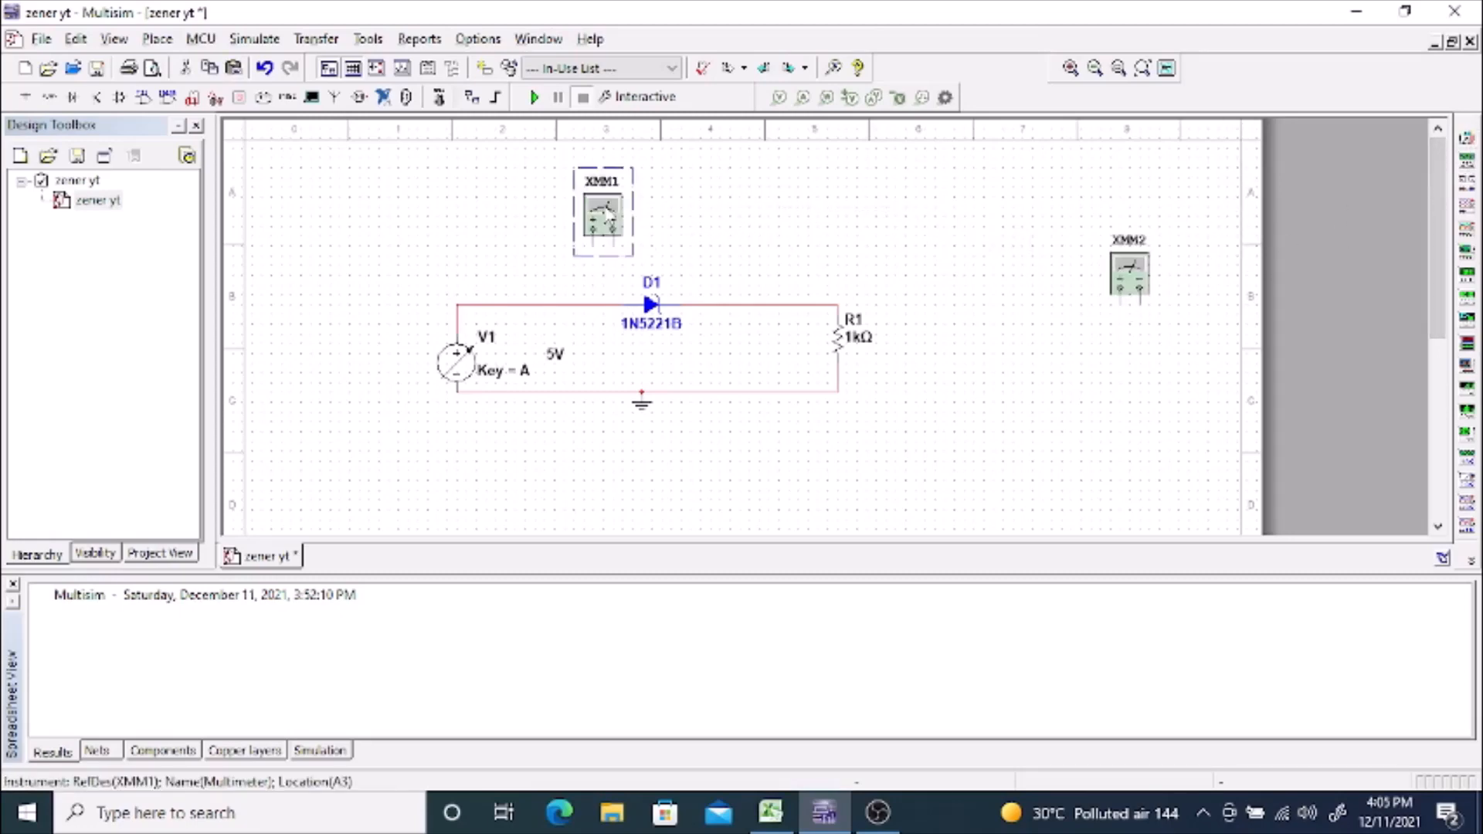
Step: Open both multimeters' displays clear of the circuit and set XMM2 to measure current (A)
double_click(603, 210)
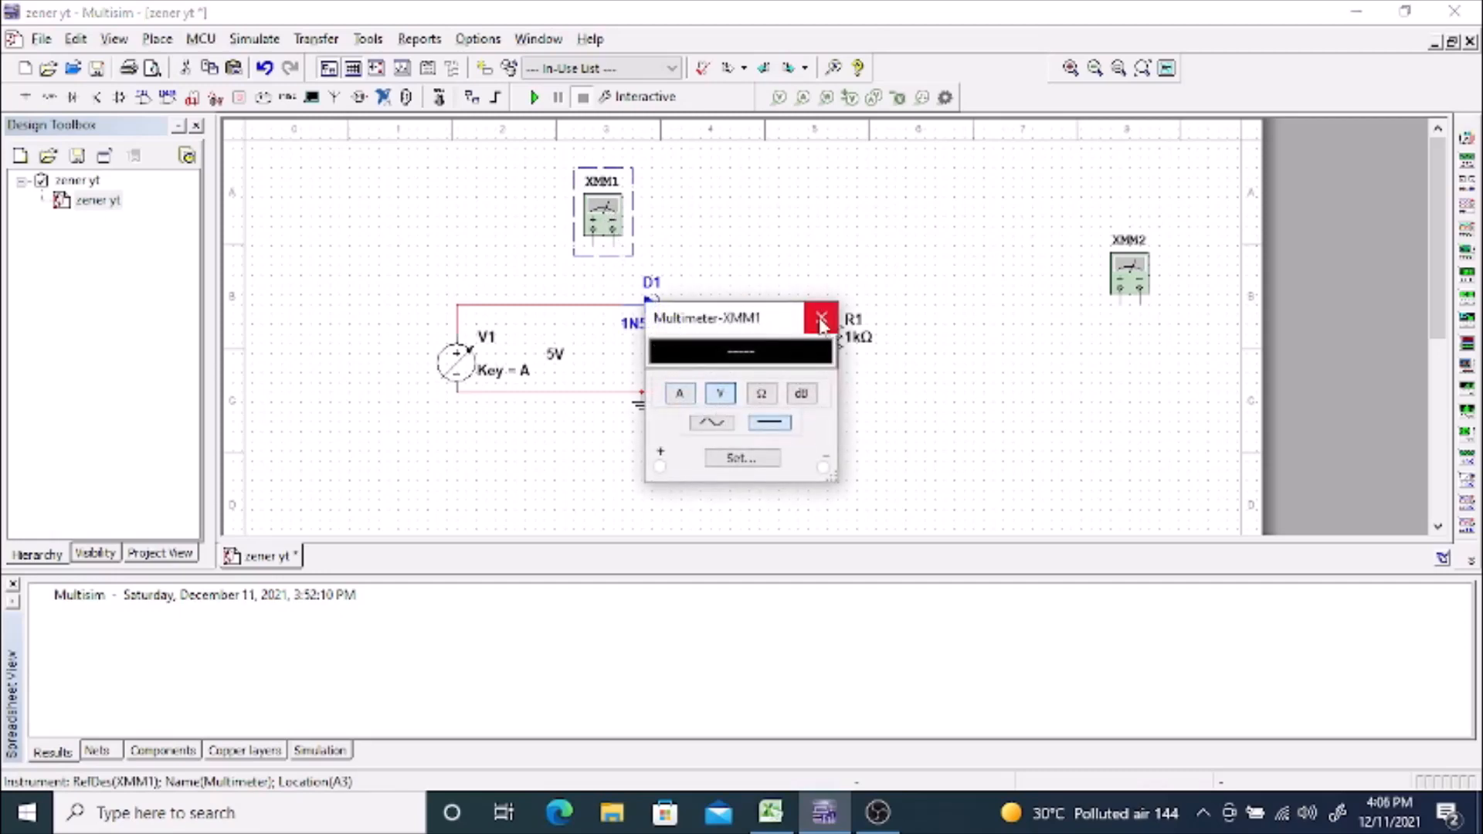
left_click_drag(790, 323, 389, 183)
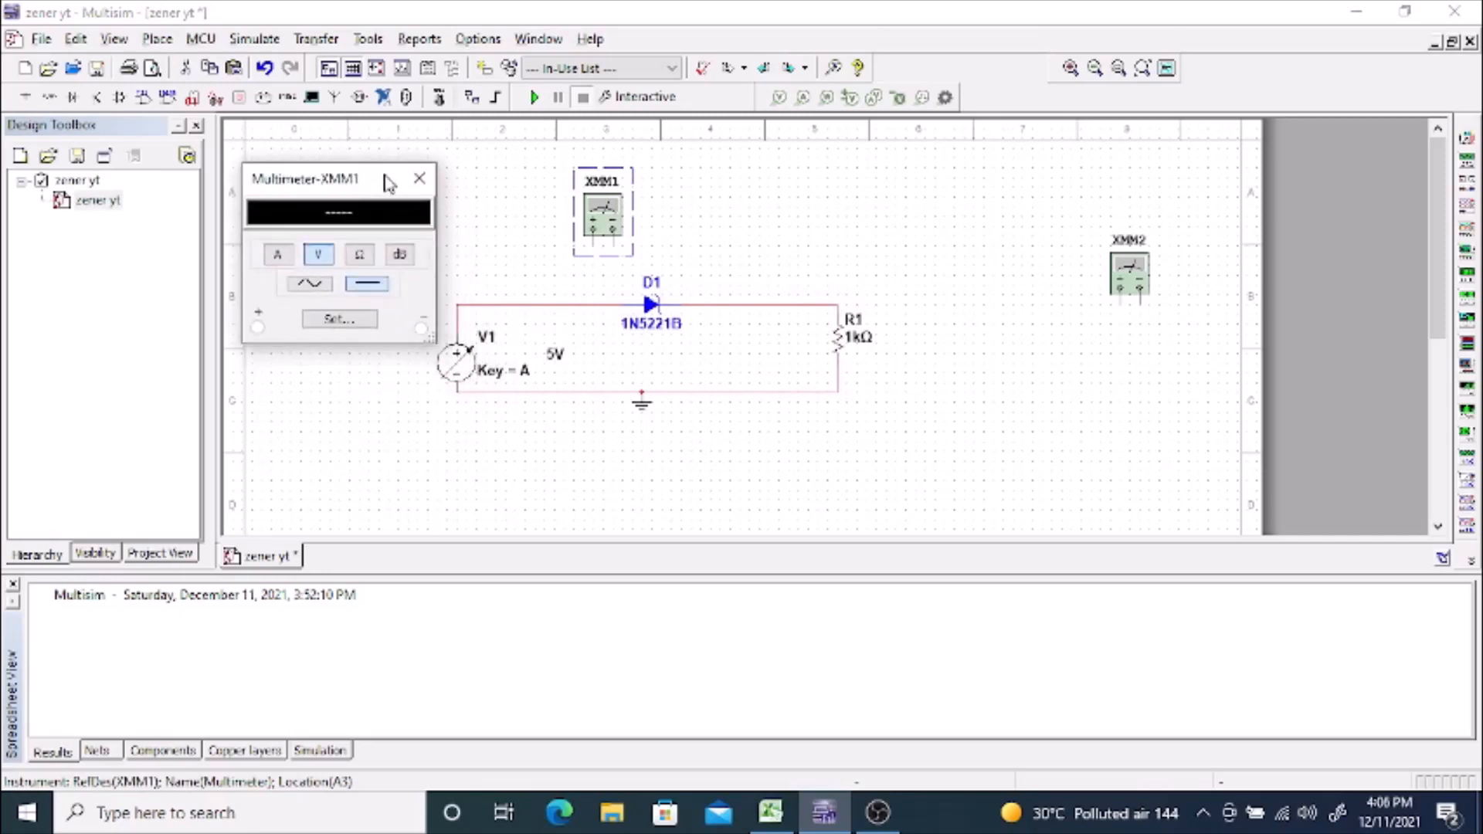
double_click(1132, 279)
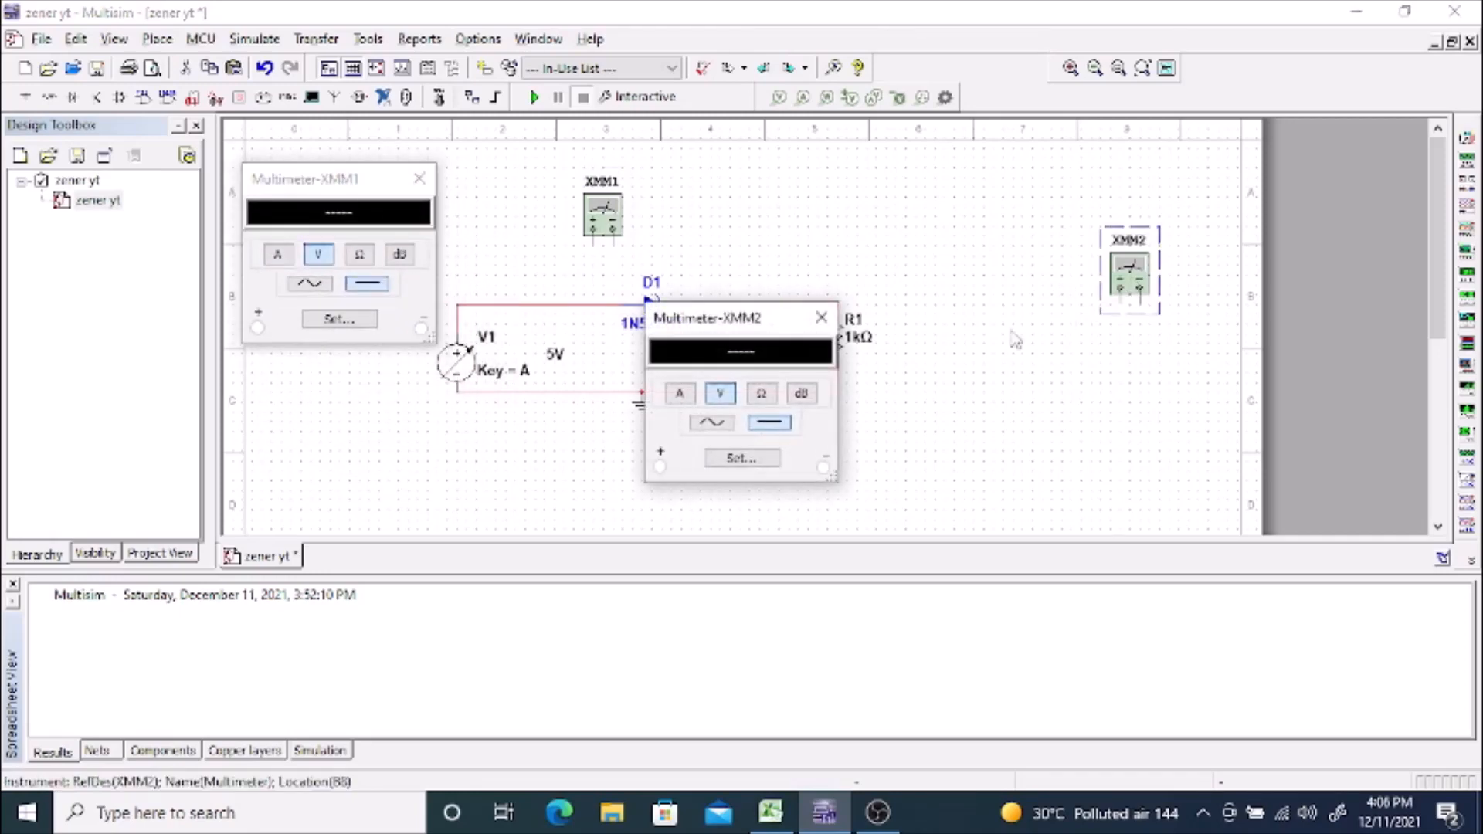
left_click(680, 395)
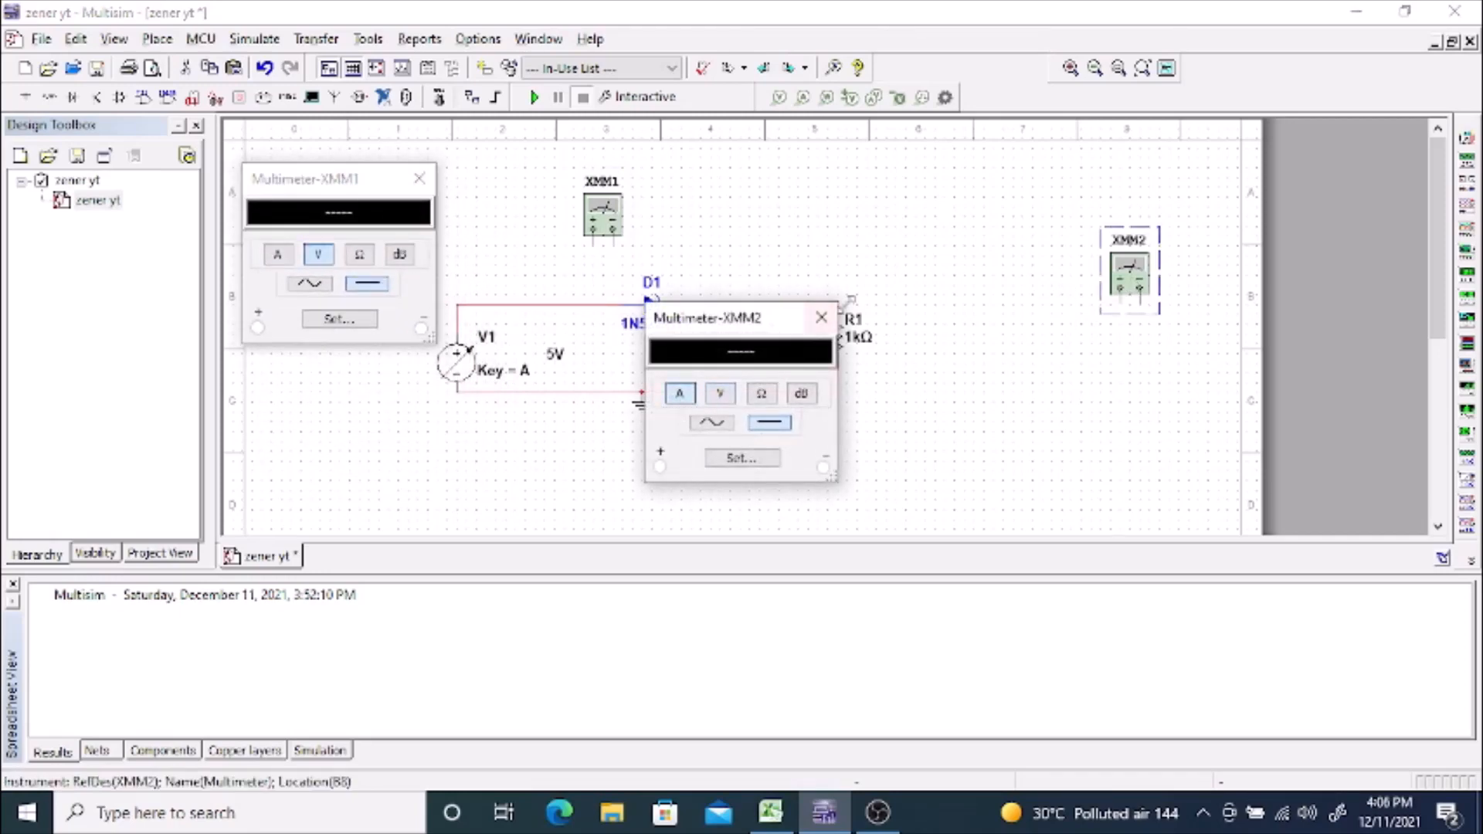
left_click_drag(780, 318, 1149, 364)
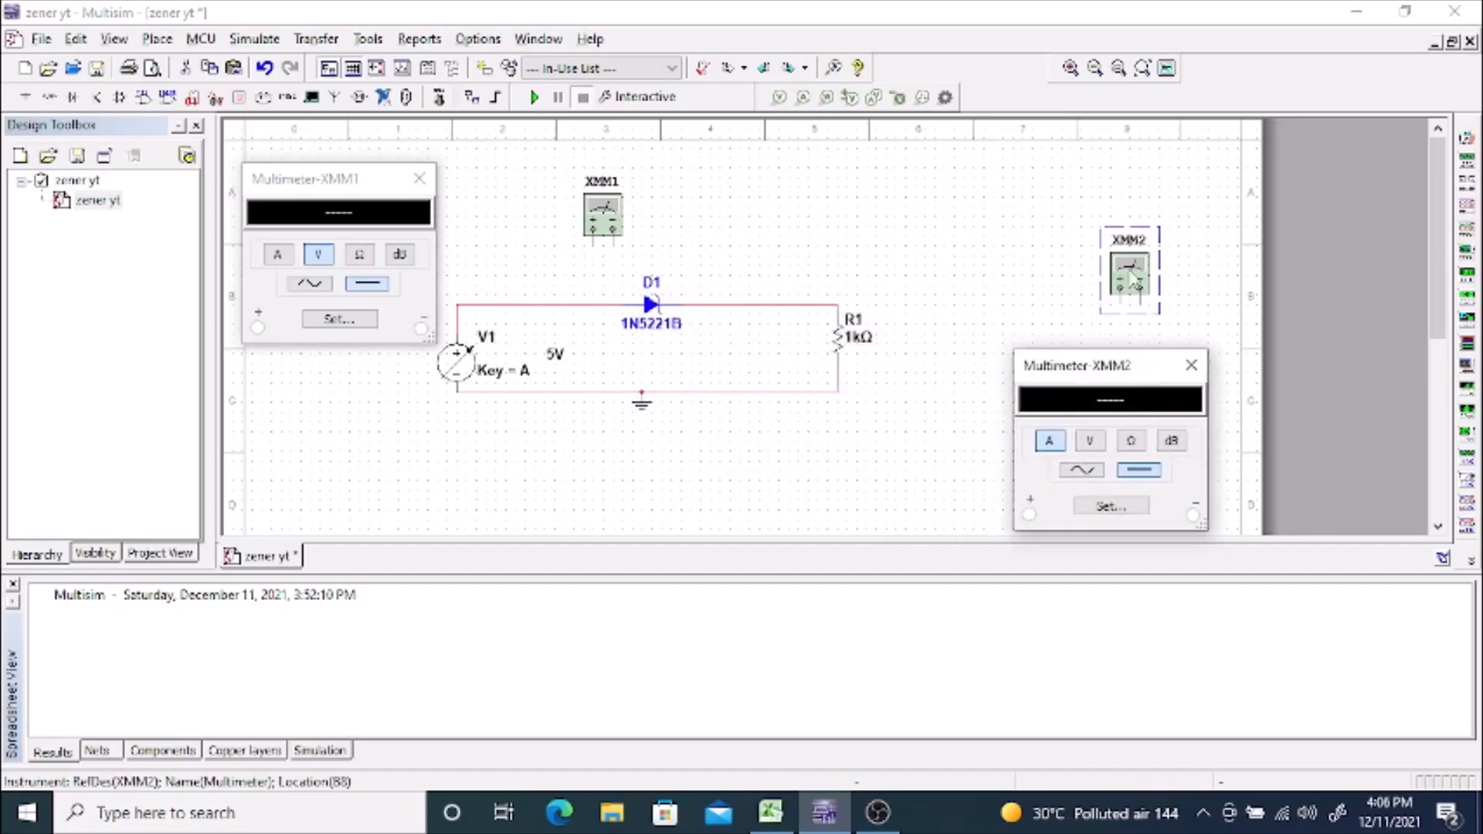
Step: Move XMM2 above the resistor and wire XMM1 in parallel across the zener diode, positive terminal on the anode side
left_click_drag(1132, 280, 859, 241)
left_click(606, 224)
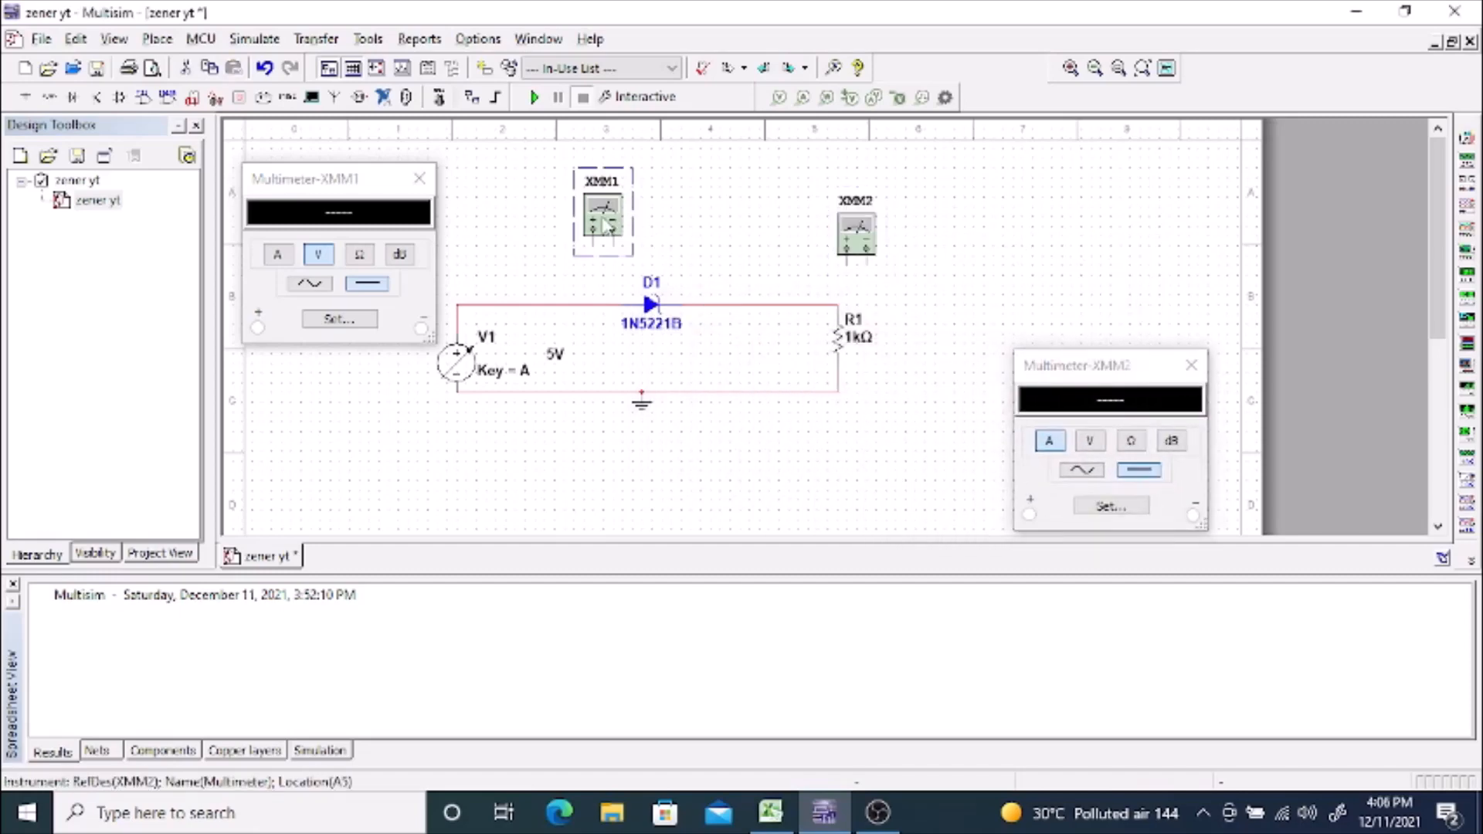
left_click_drag(606, 224, 651, 253)
left_click(643, 260)
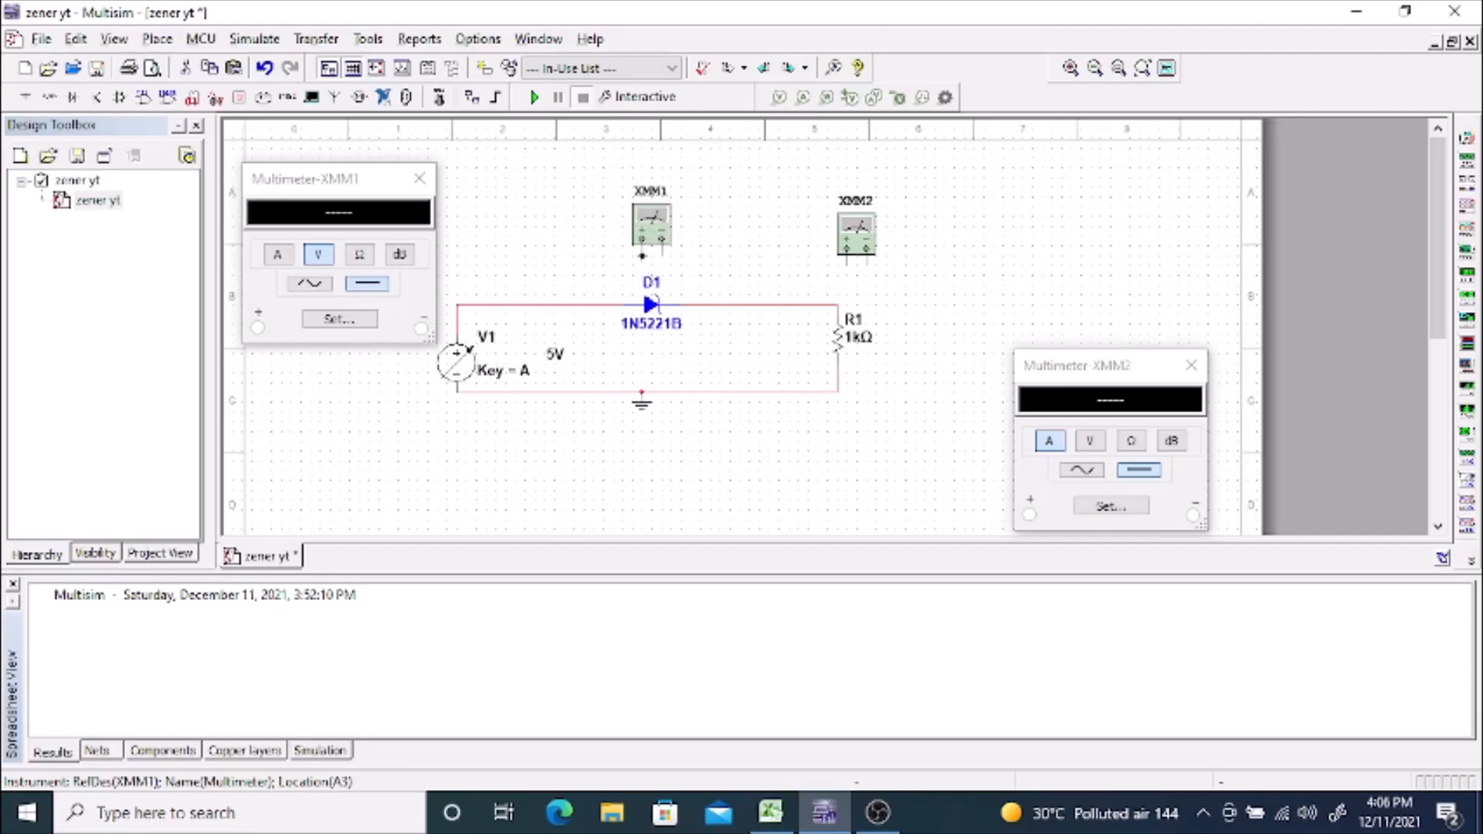
left_click(591, 304)
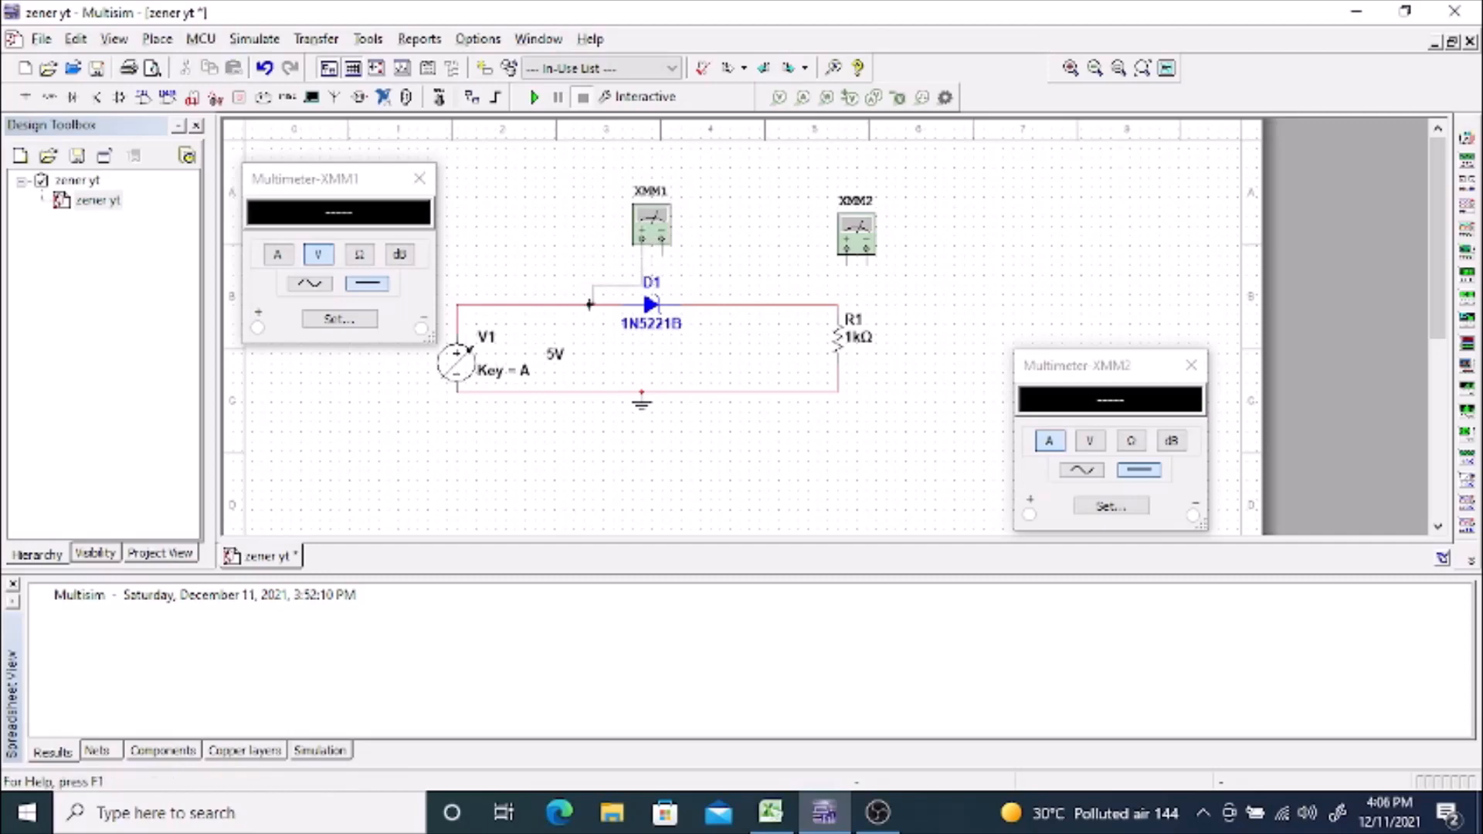
left_click(662, 253)
left_click(690, 305)
Step: Replace the wire between the diode's cathode and the resistor with XMM2 connected in series, positive terminal toward the diode
left_click(806, 305)
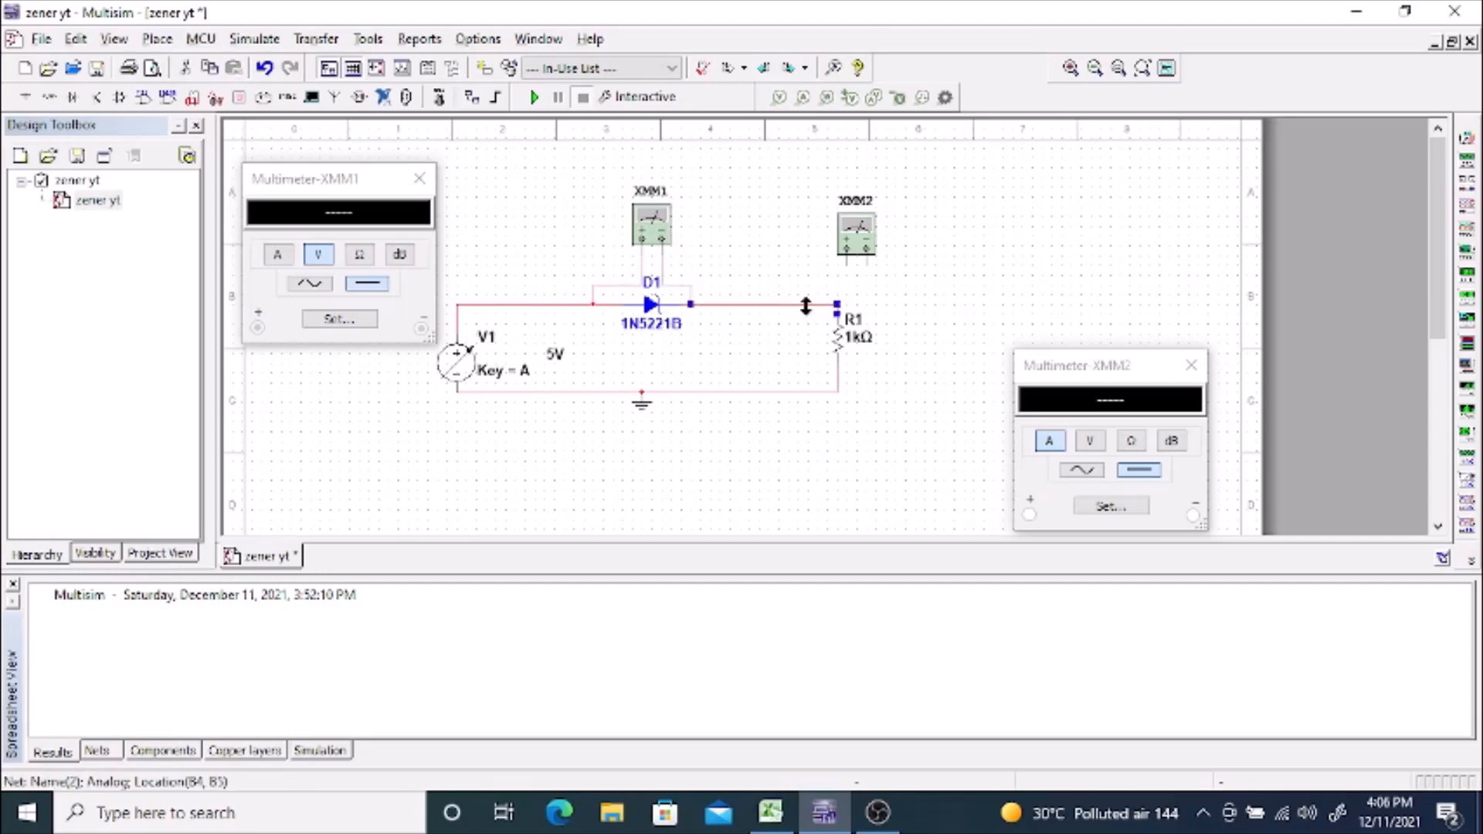
key("Delete")
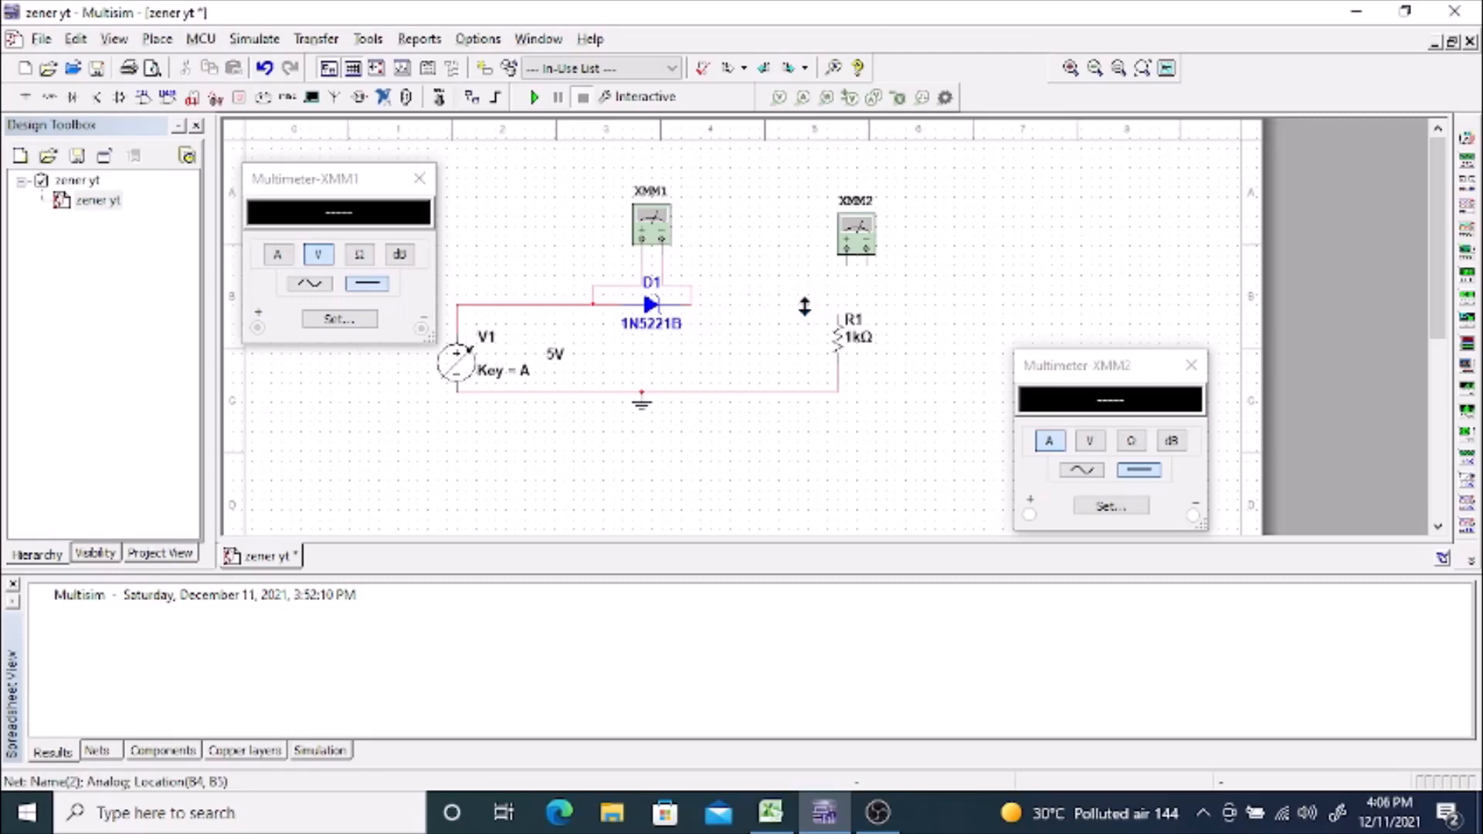
left_click(856, 241)
left_click_drag(856, 242, 755, 294)
left_click(749, 304)
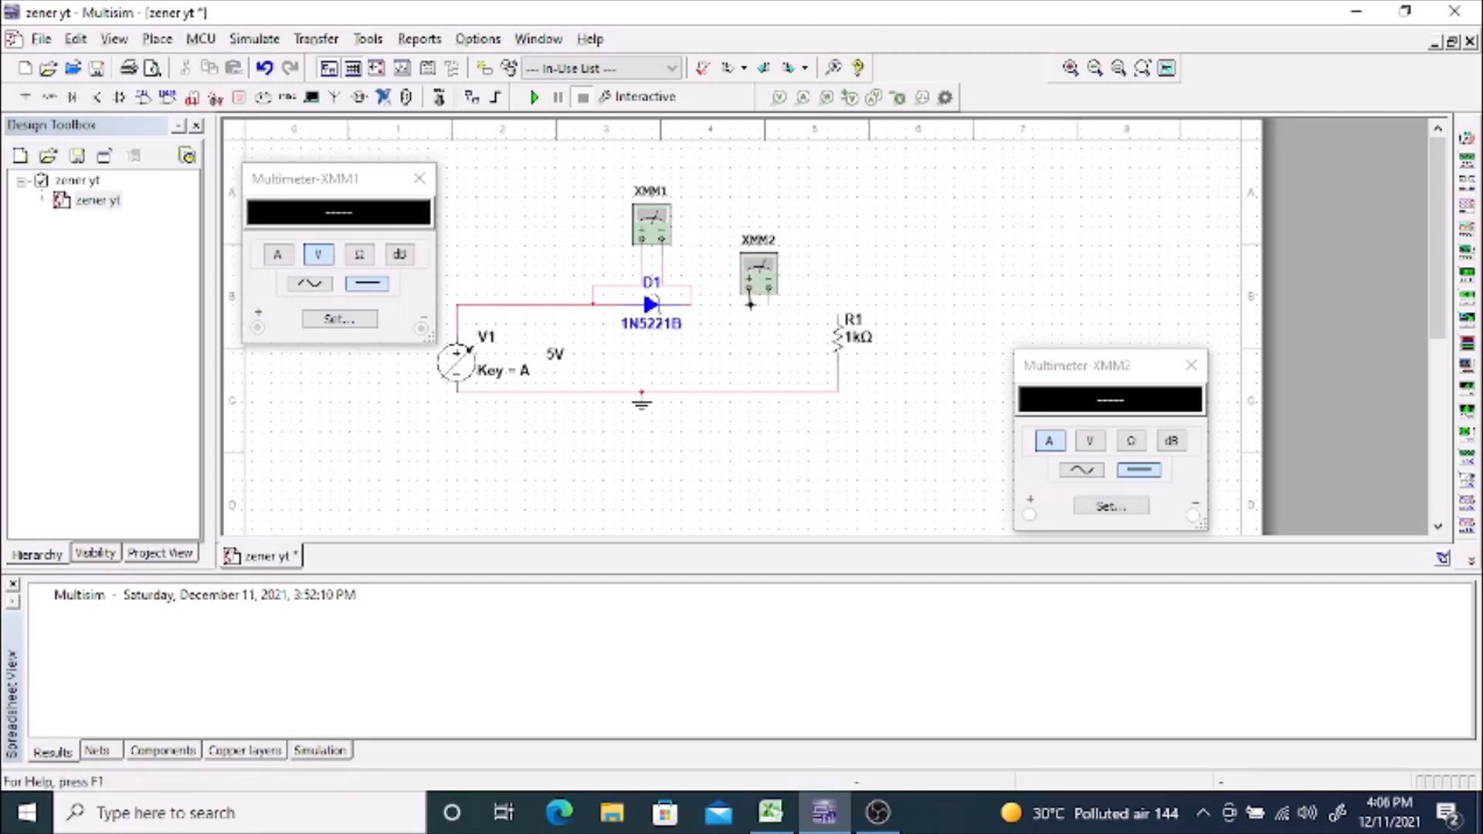
left_click(690, 305)
key("Escape")
left_click(770, 306)
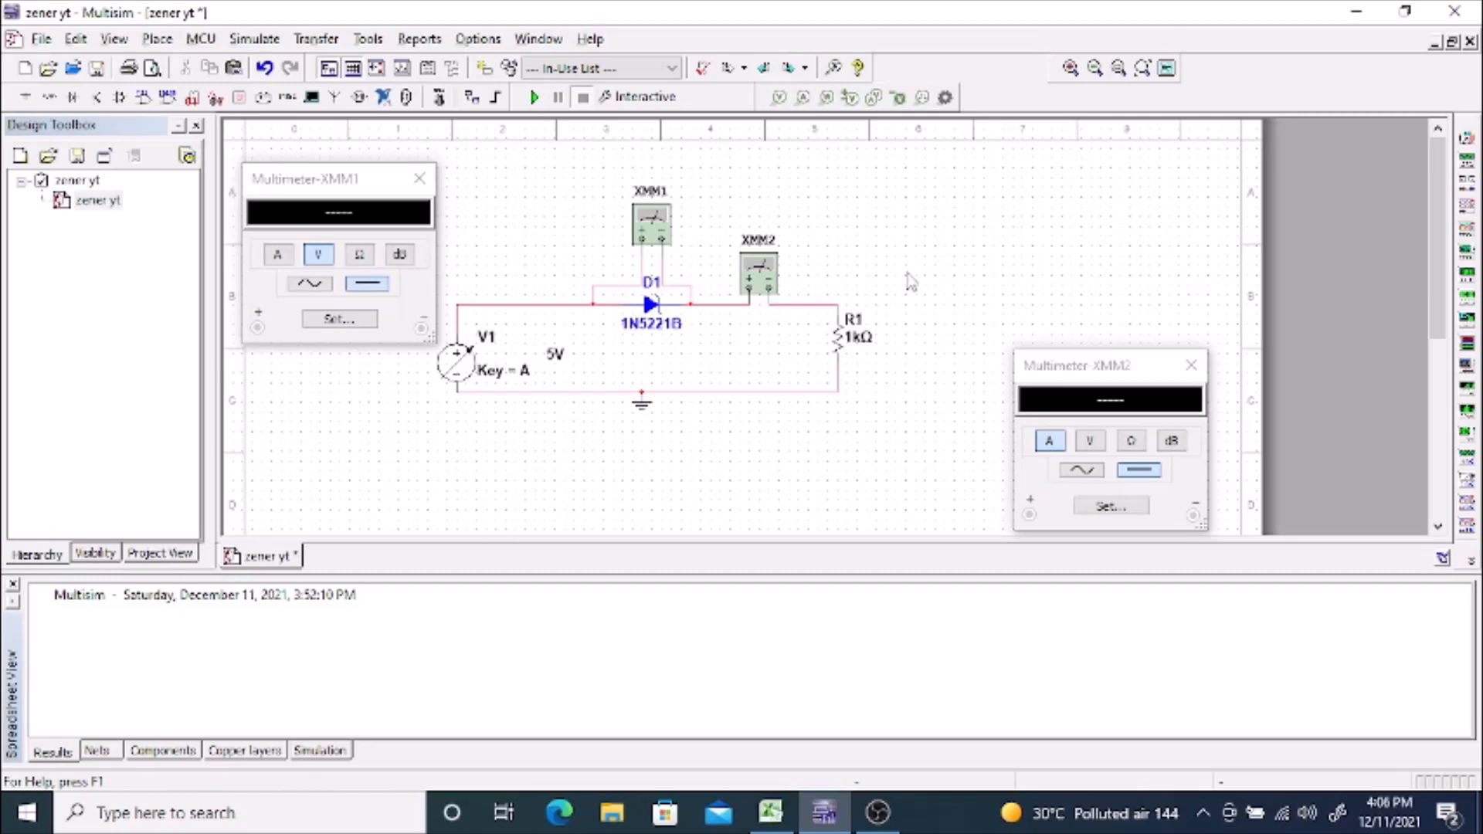
Step: Set the resistance of R1 to 500 Ω
left_click(853, 343)
double_click(853, 344)
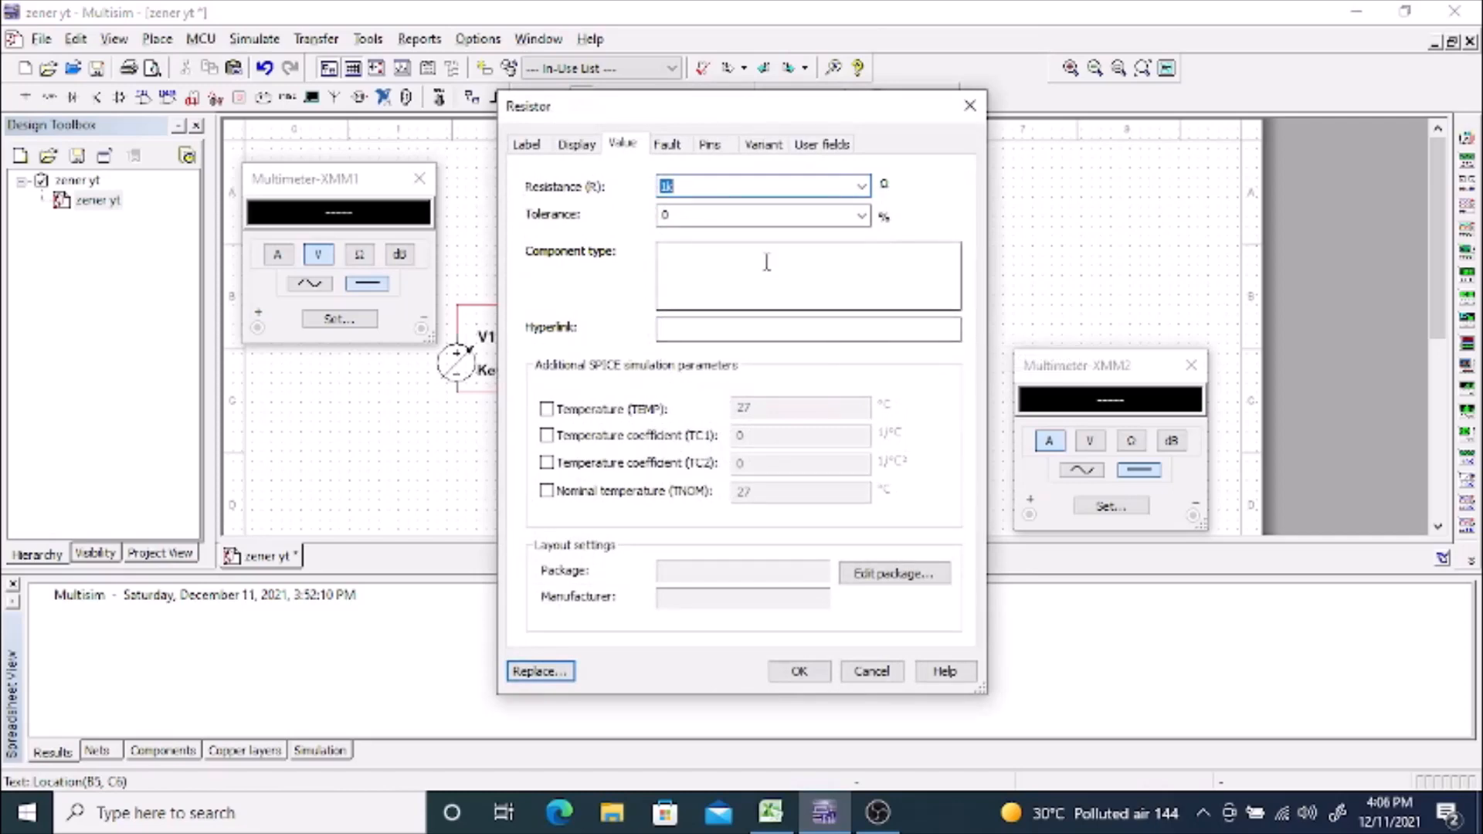
type("500")
left_click(800, 672)
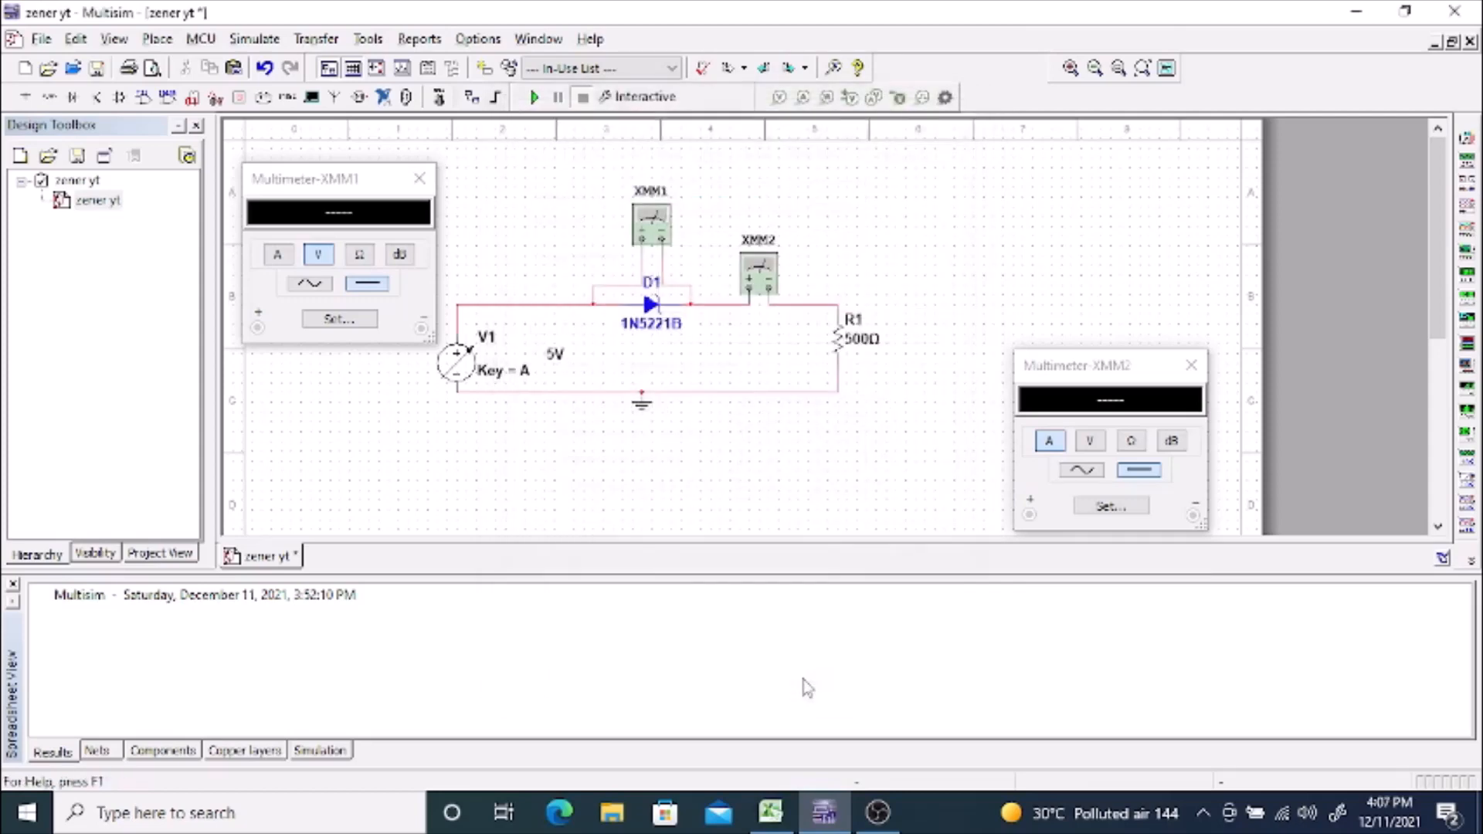
Step: Delete resistor R1 and wire XMM2's negative terminal to the ground line, aligning the new wire with it
left_click(844, 345)
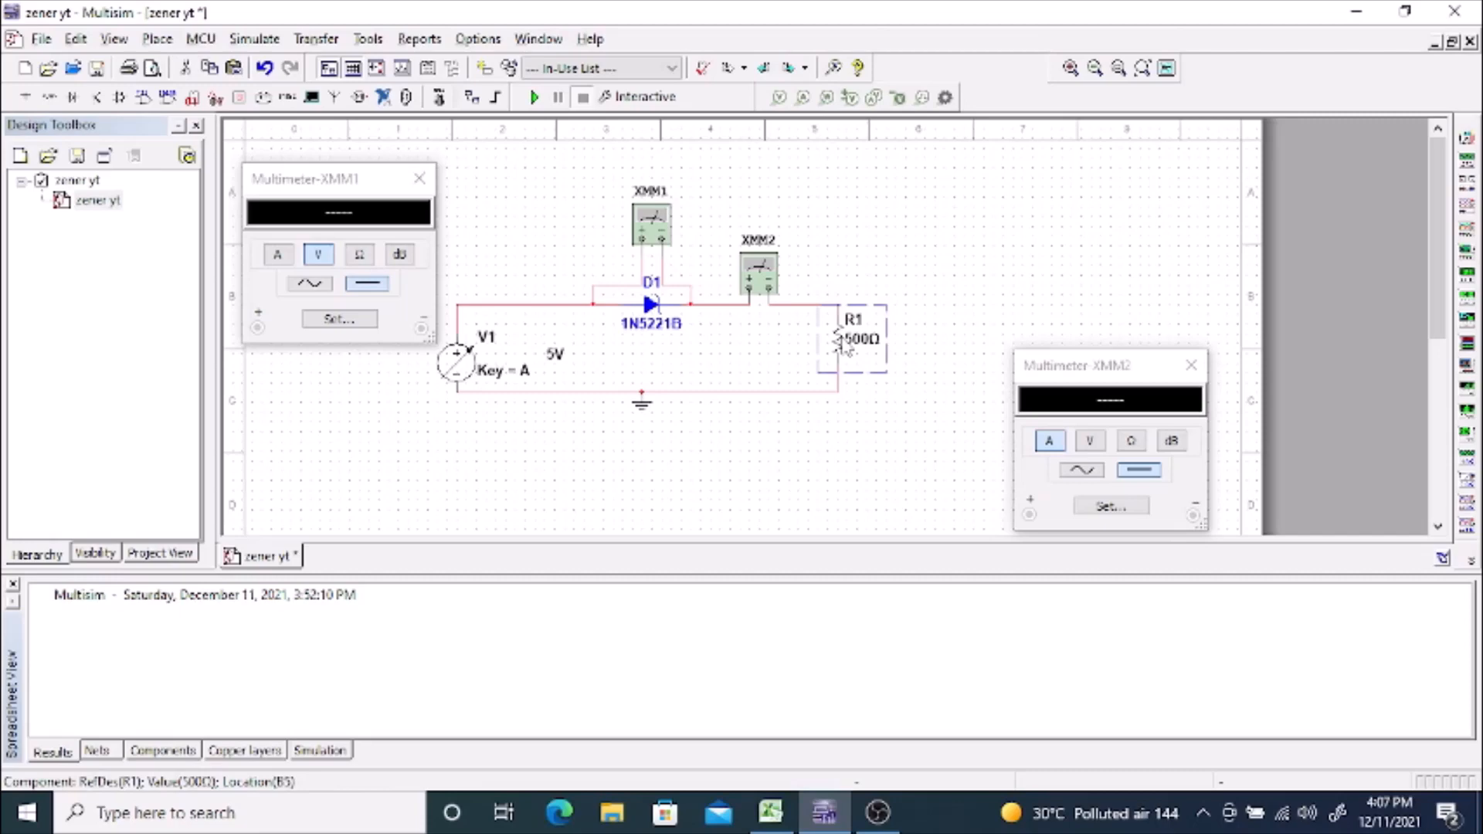
key("Delete")
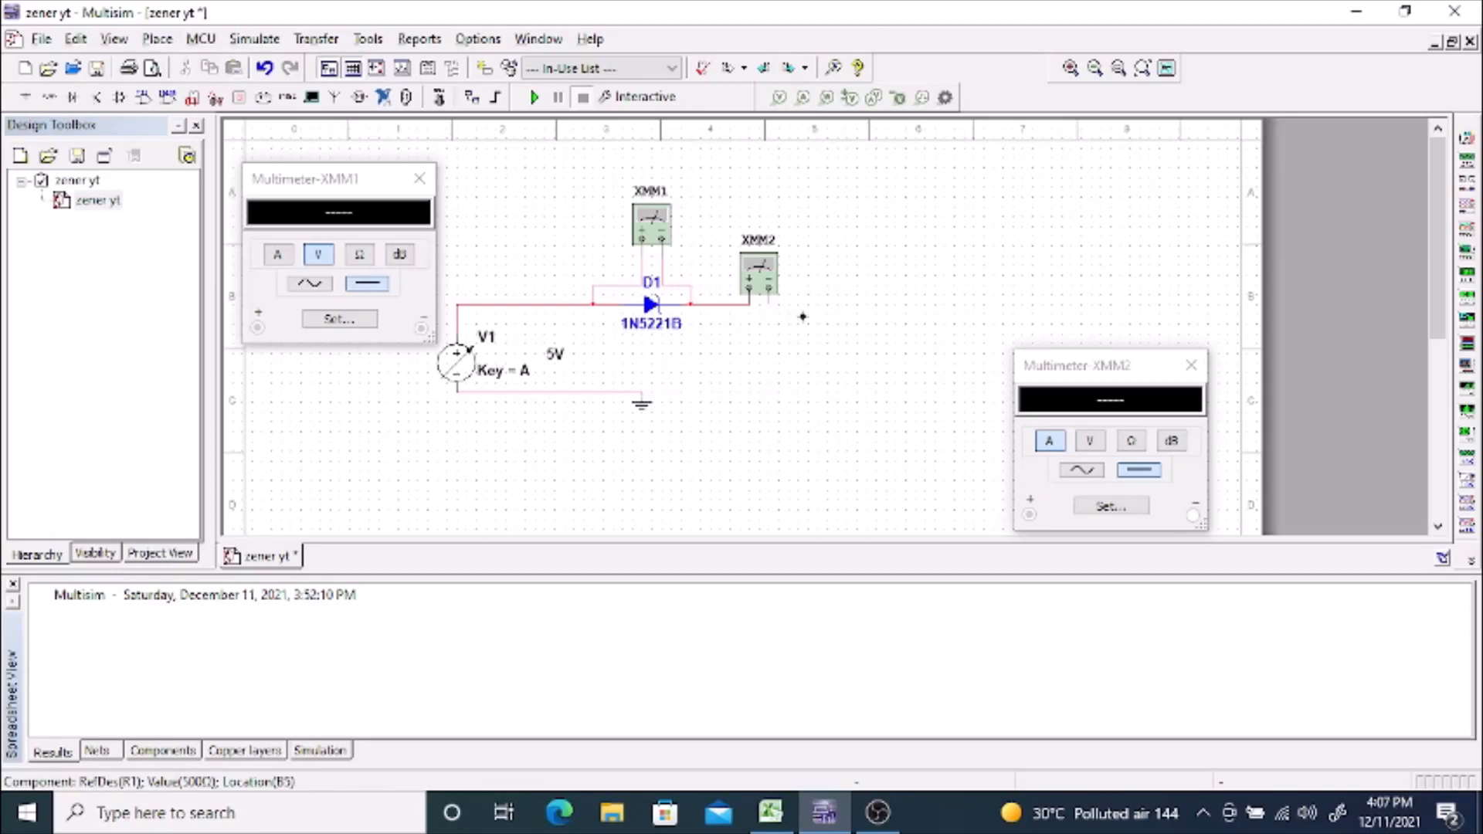
left_click(641, 392)
left_click(633, 393)
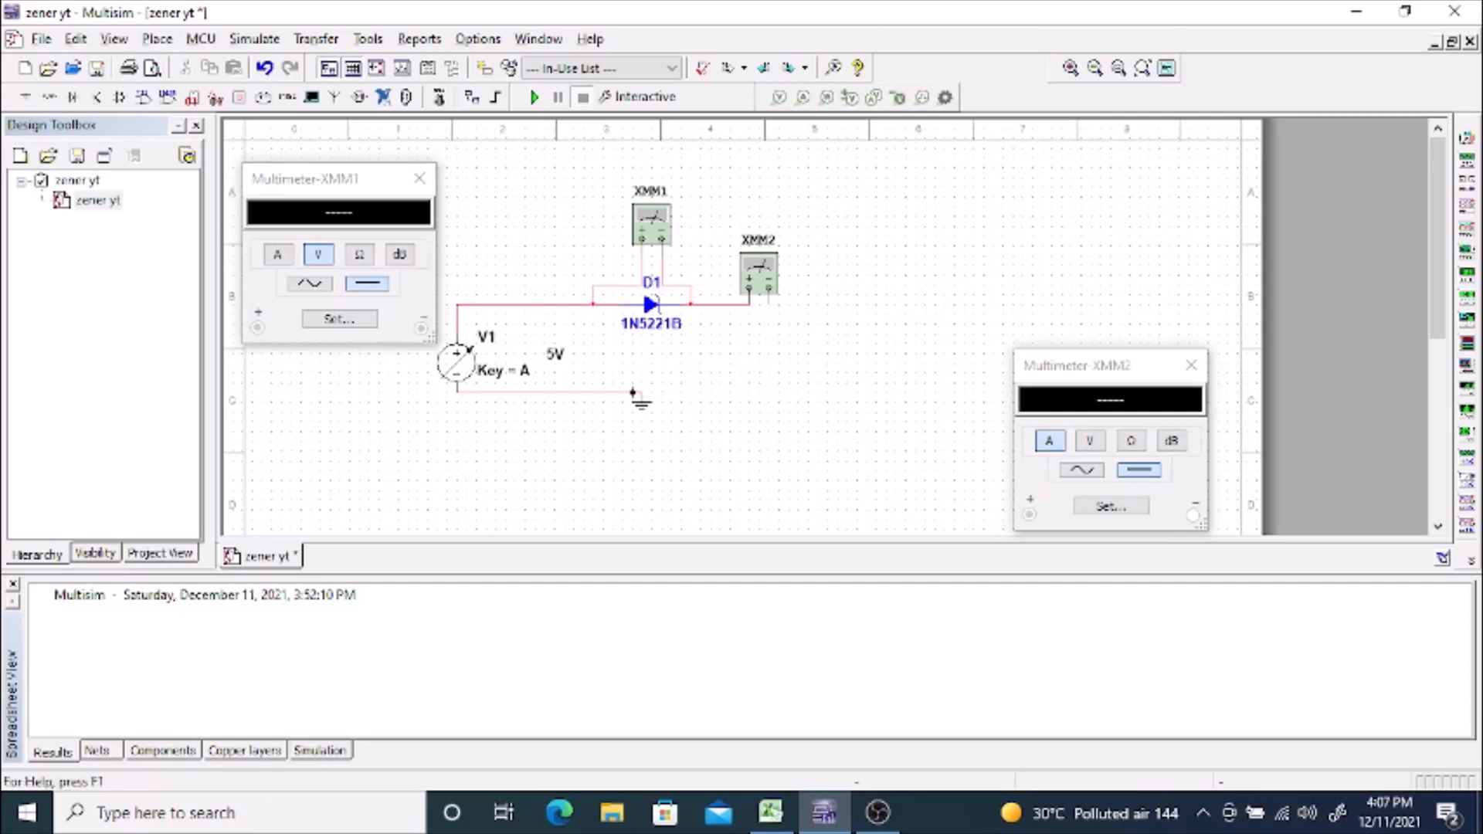
left_click(689, 383)
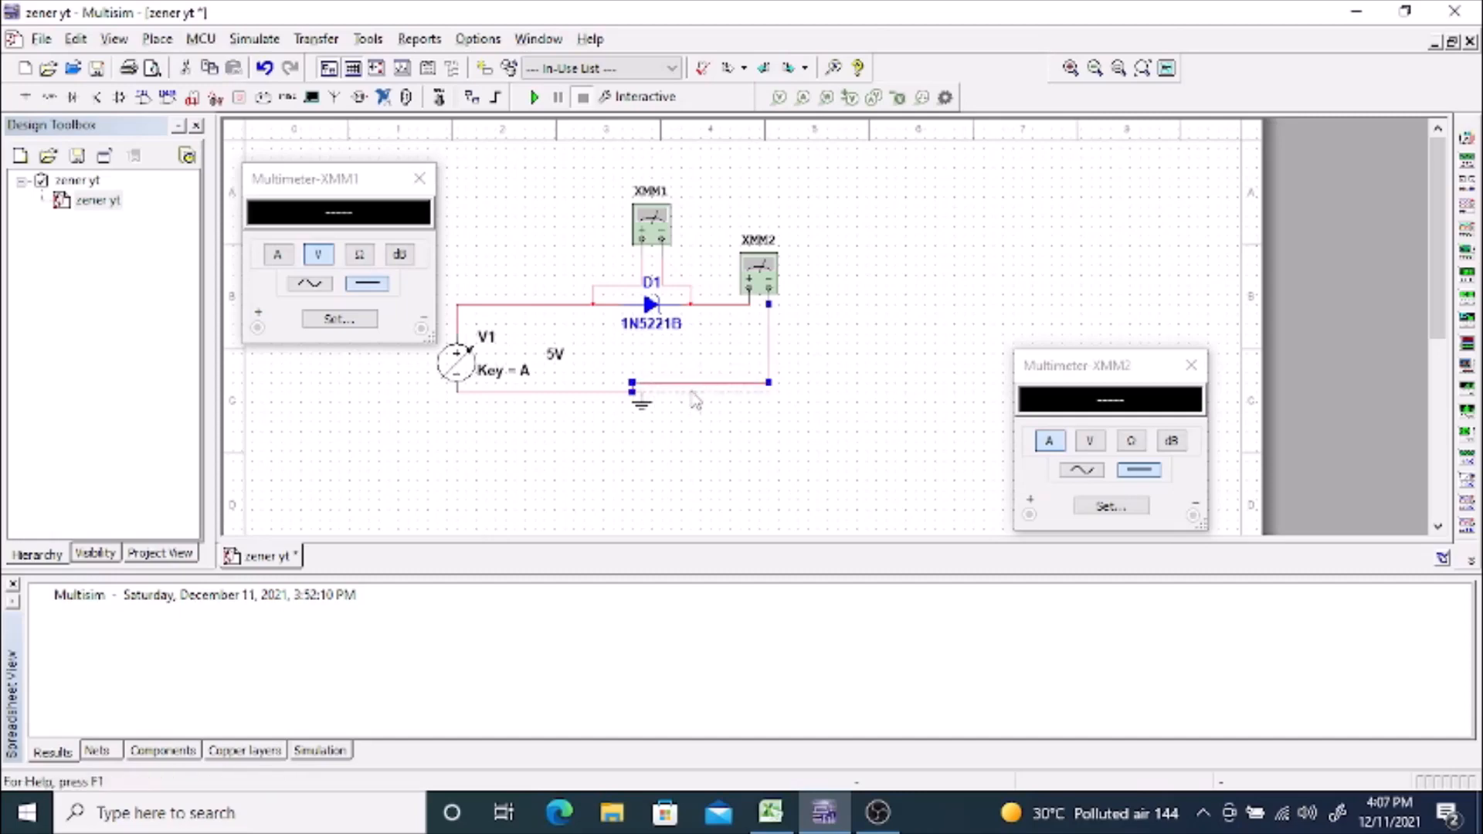
left_click(701, 403)
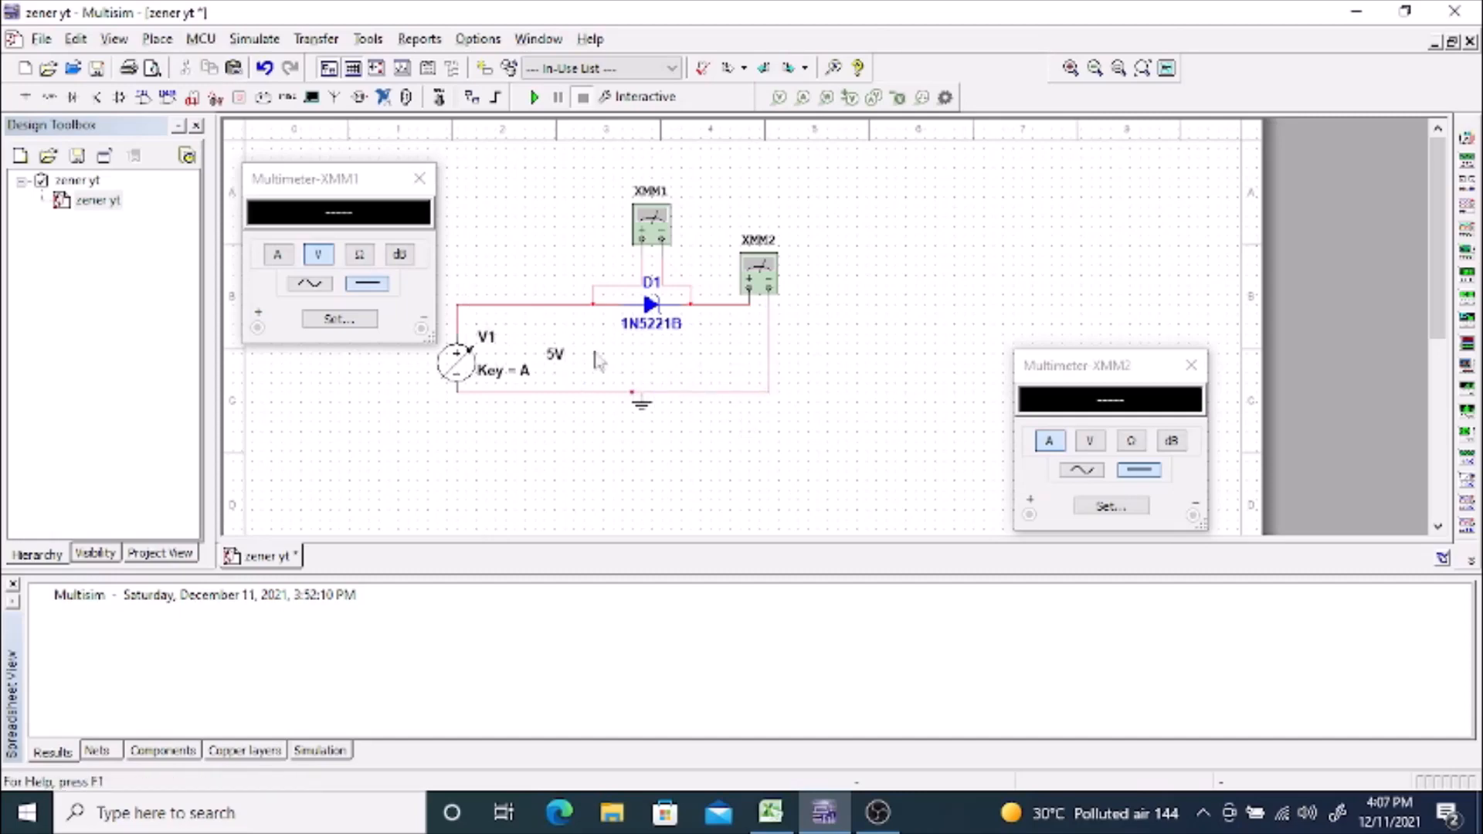
Step: Delete the wire between the source and the zener diode and place a 1 kΩ resistor from the Basic group in that gap
left_click(528, 303)
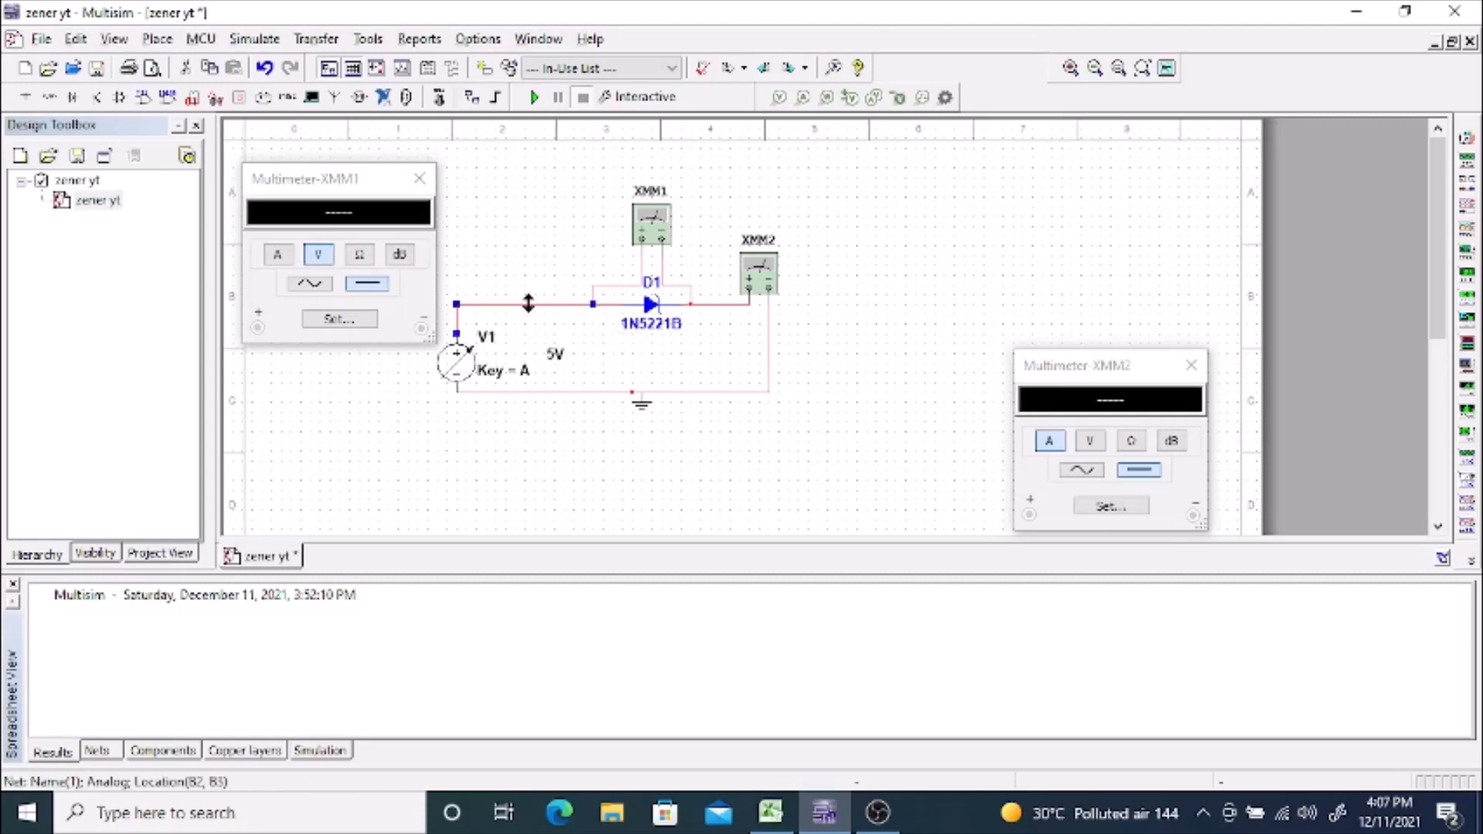
key("Delete")
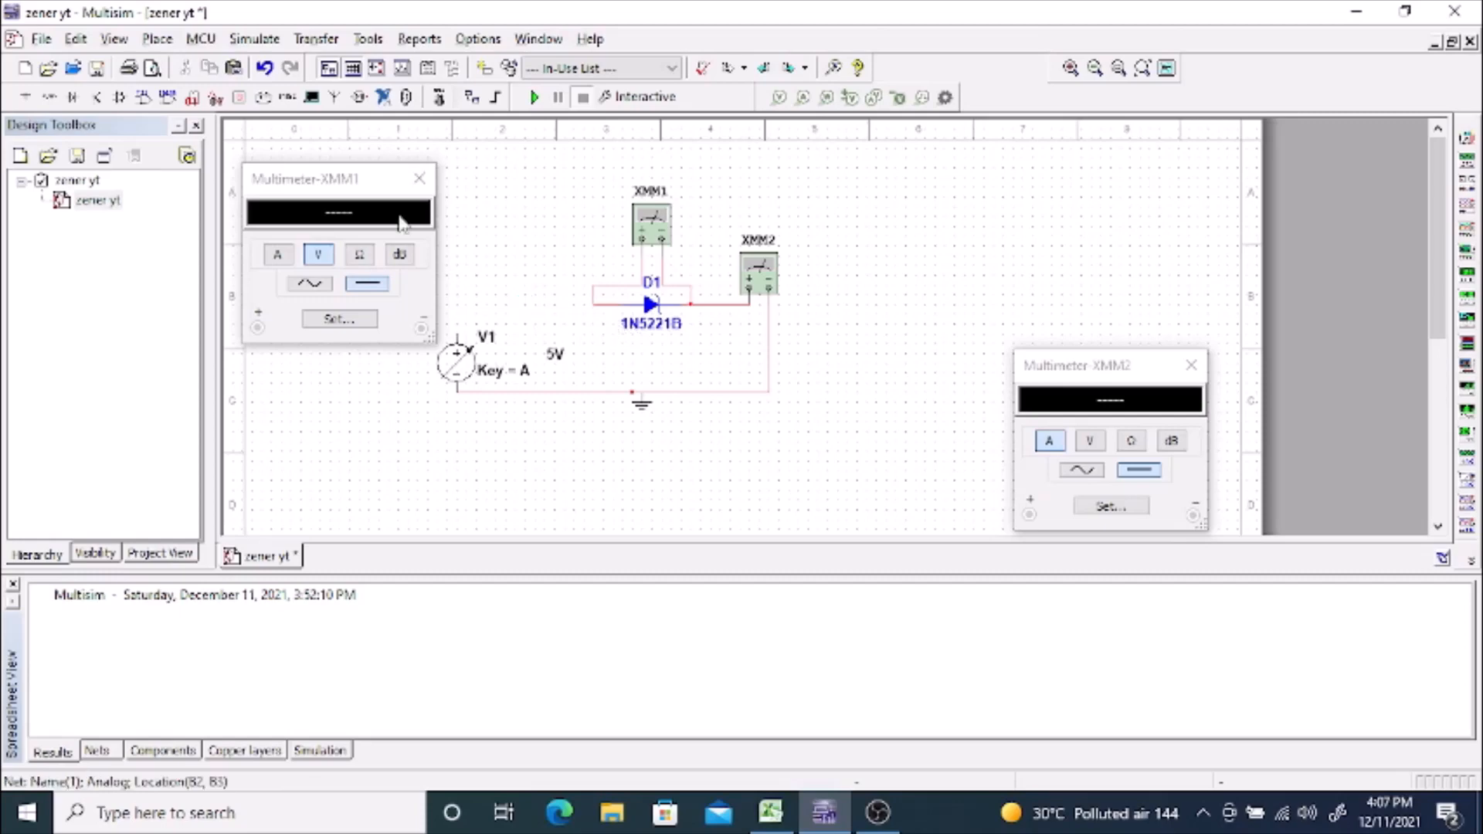
left_click(157, 39)
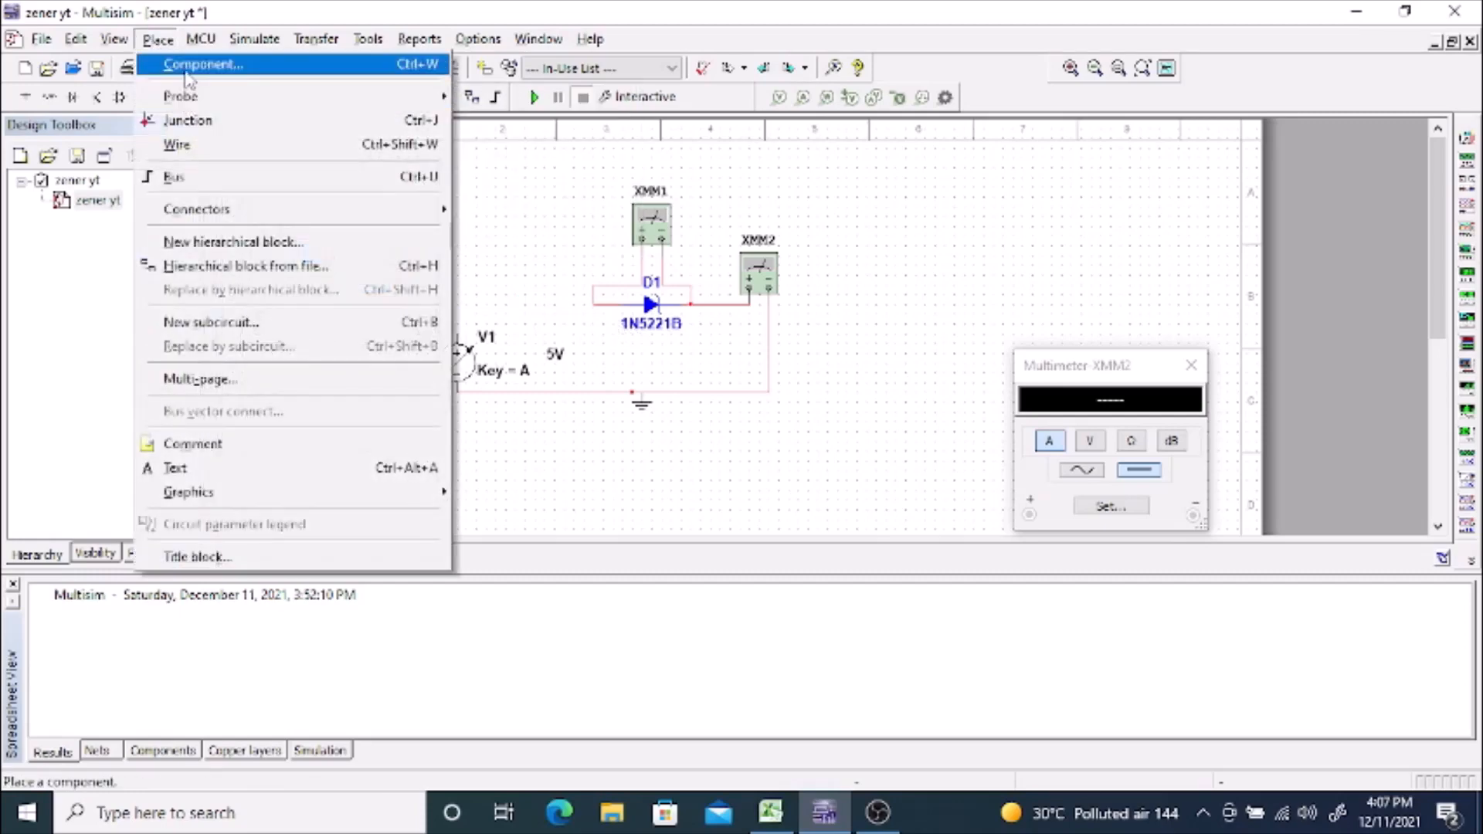
left_click(186, 60)
left_click(294, 278)
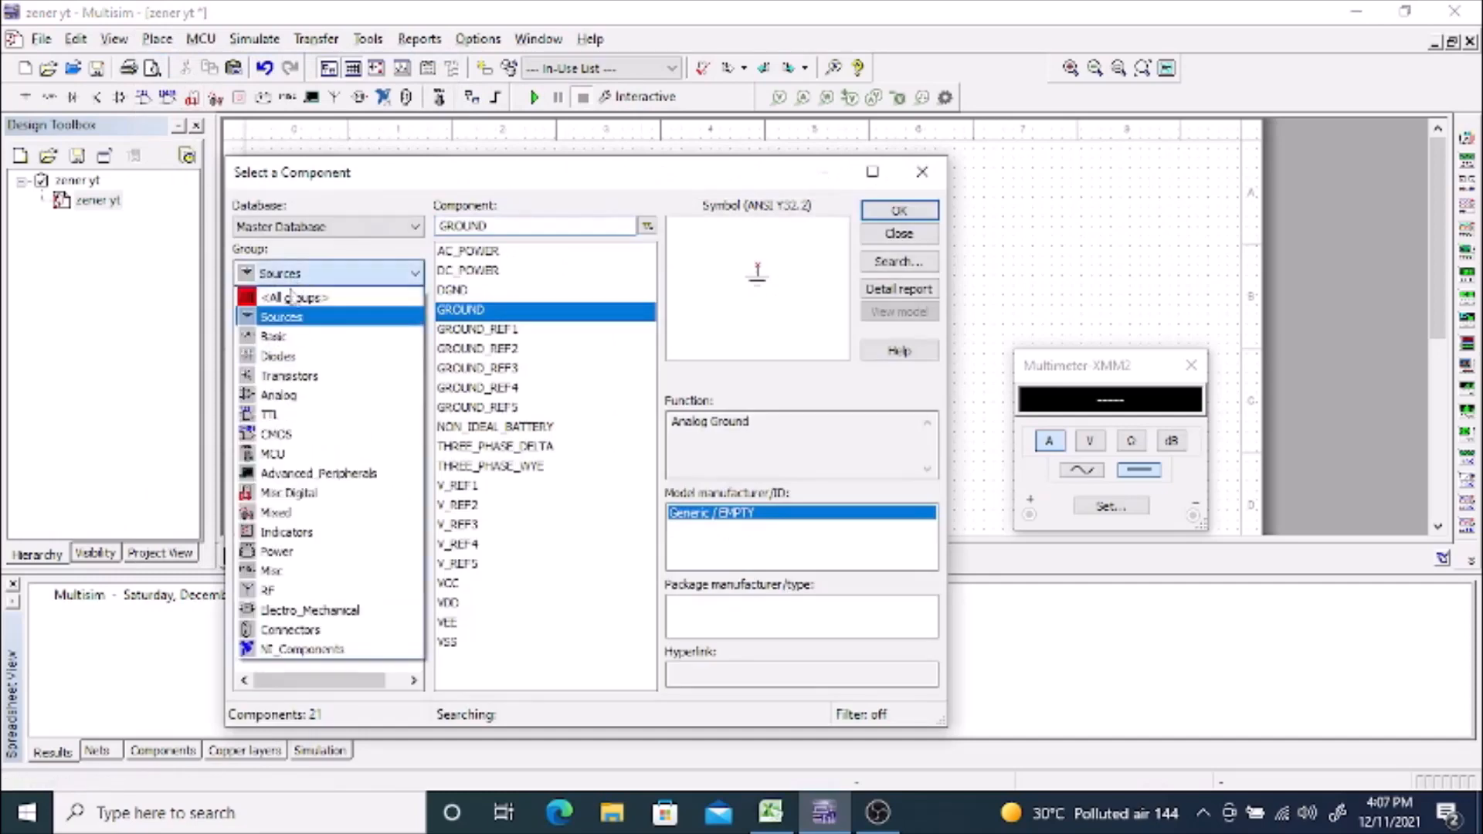
left_click(282, 344)
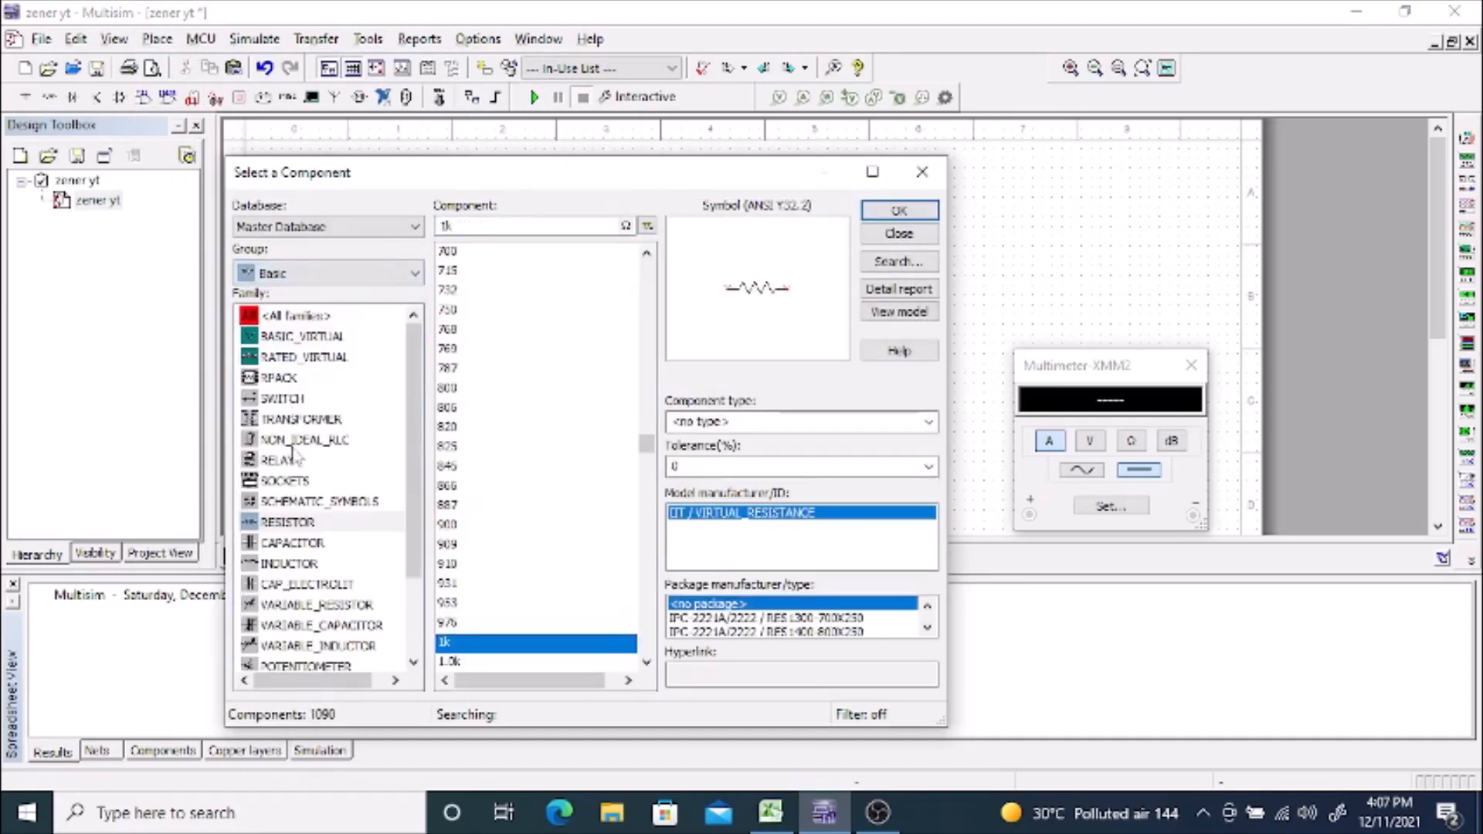
left_click(294, 522)
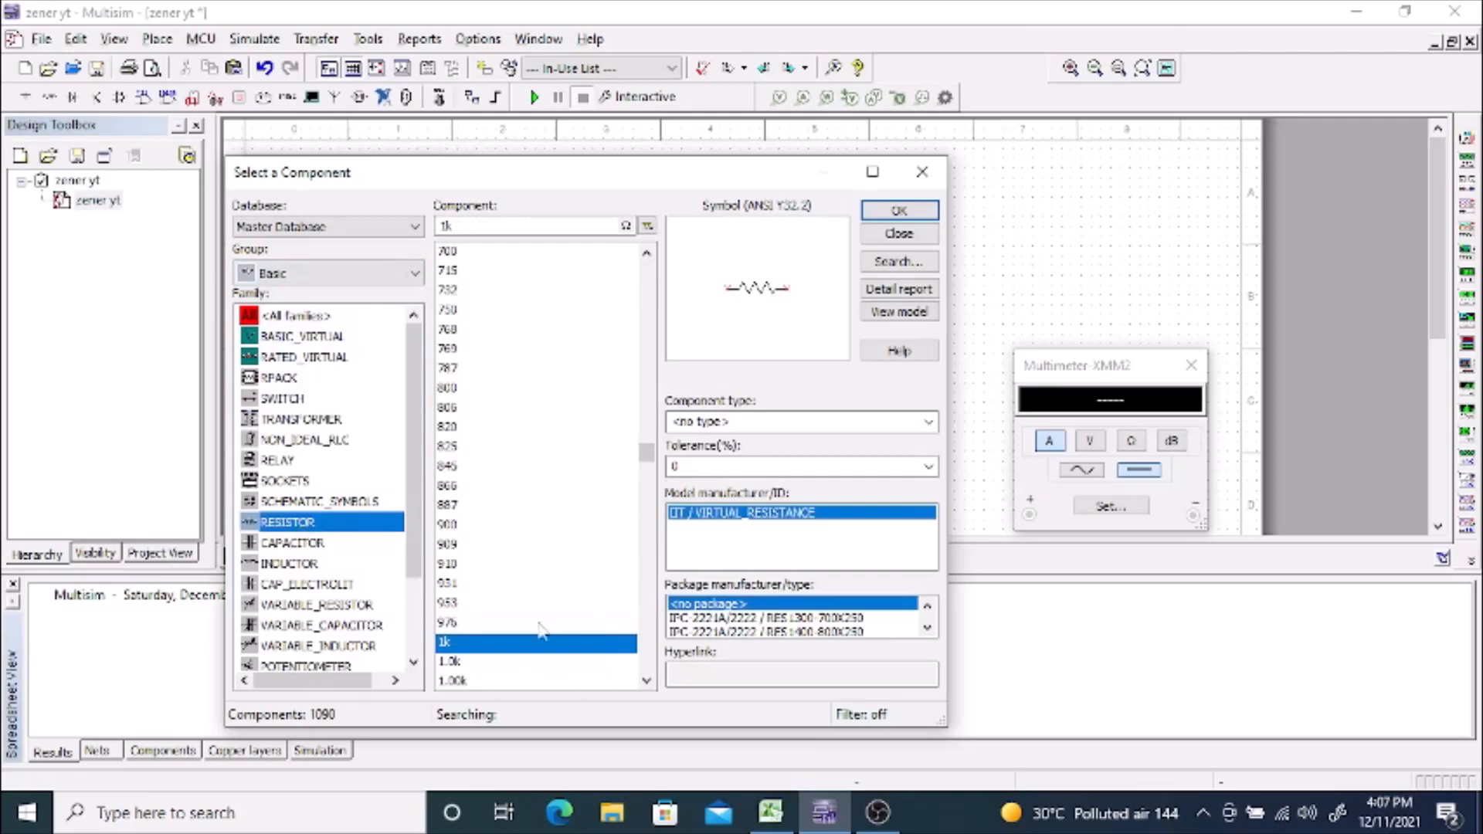
left_click(900, 213)
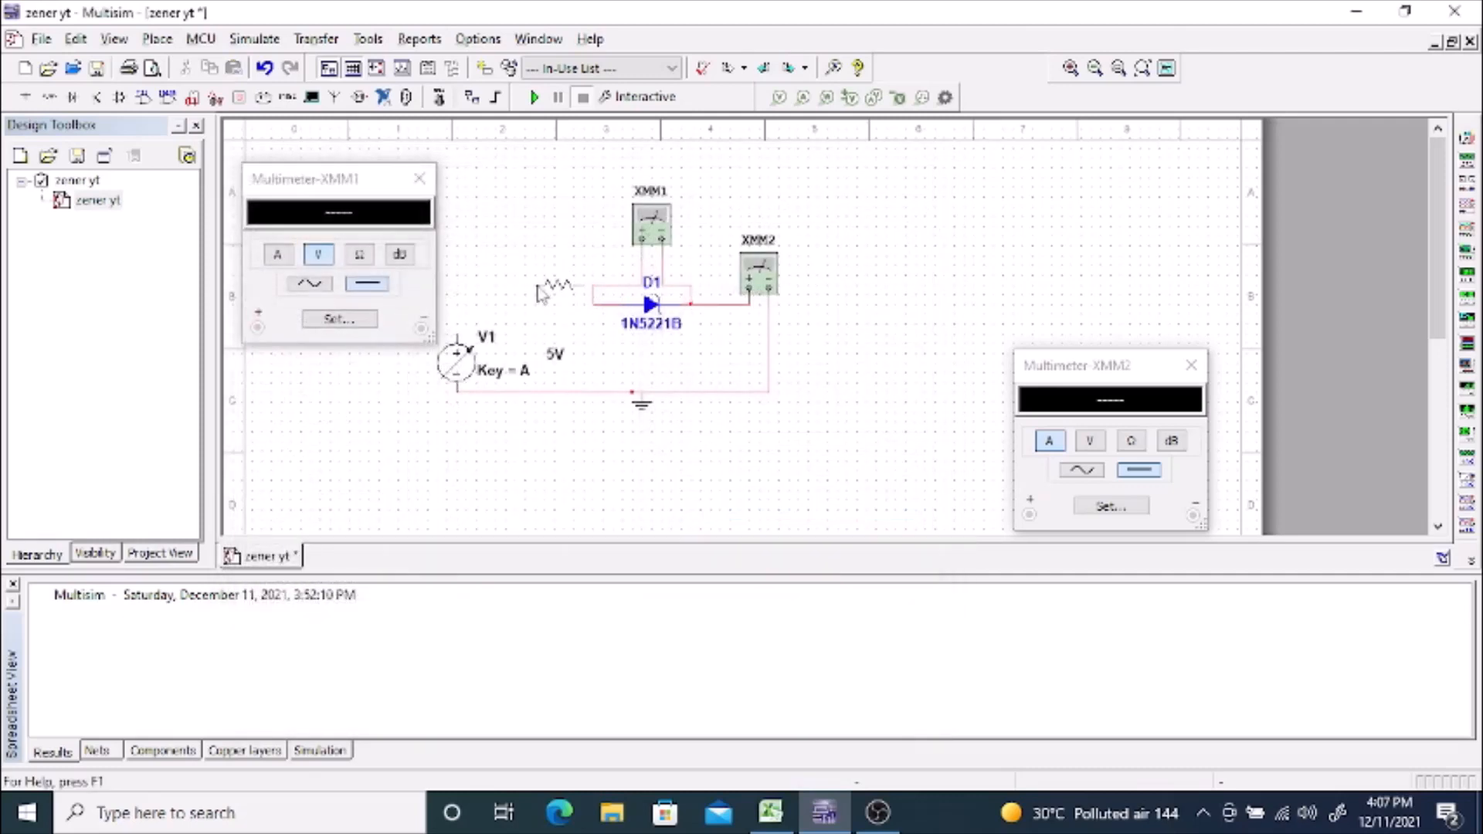
left_click(502, 283)
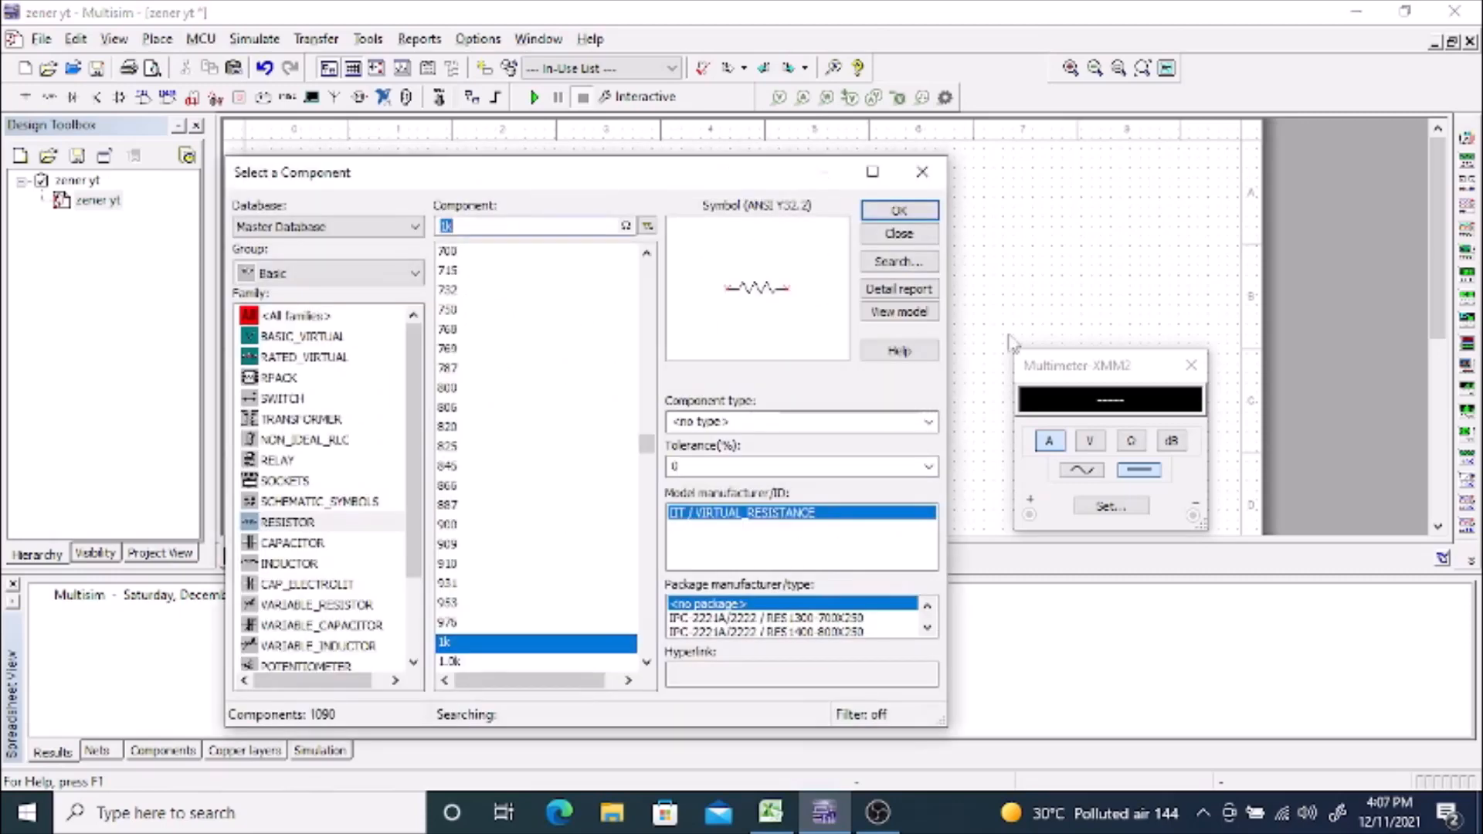
Step: Wire V1's positive terminal to resistor R1 and delete the stepped wire segments between R1 and diode D1
key("Escape")
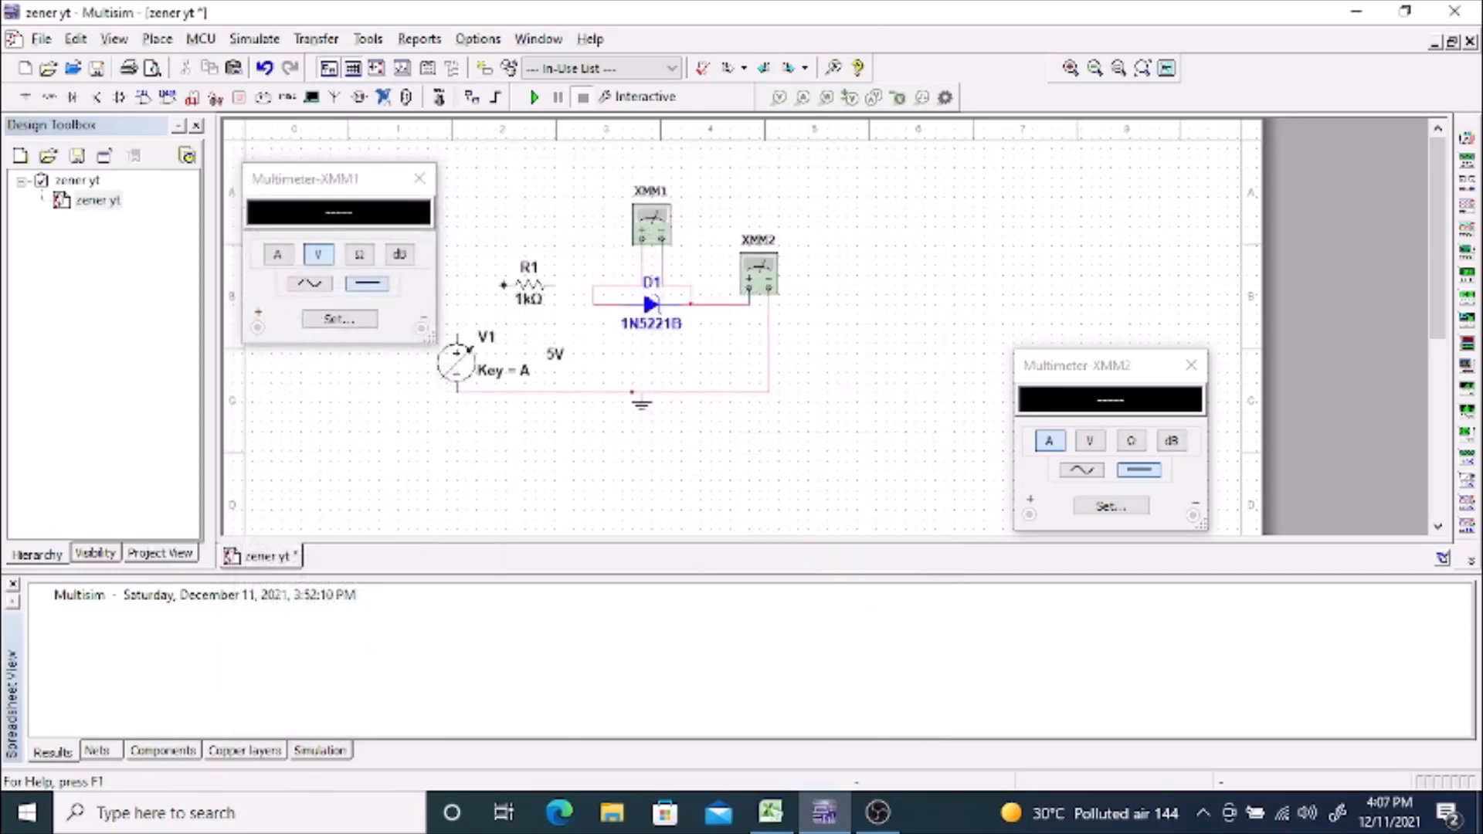
left_click(457, 334)
left_click(594, 284)
left_click(614, 304)
key("Delete")
left_click(584, 290)
left_click_drag(584, 295, 586, 305)
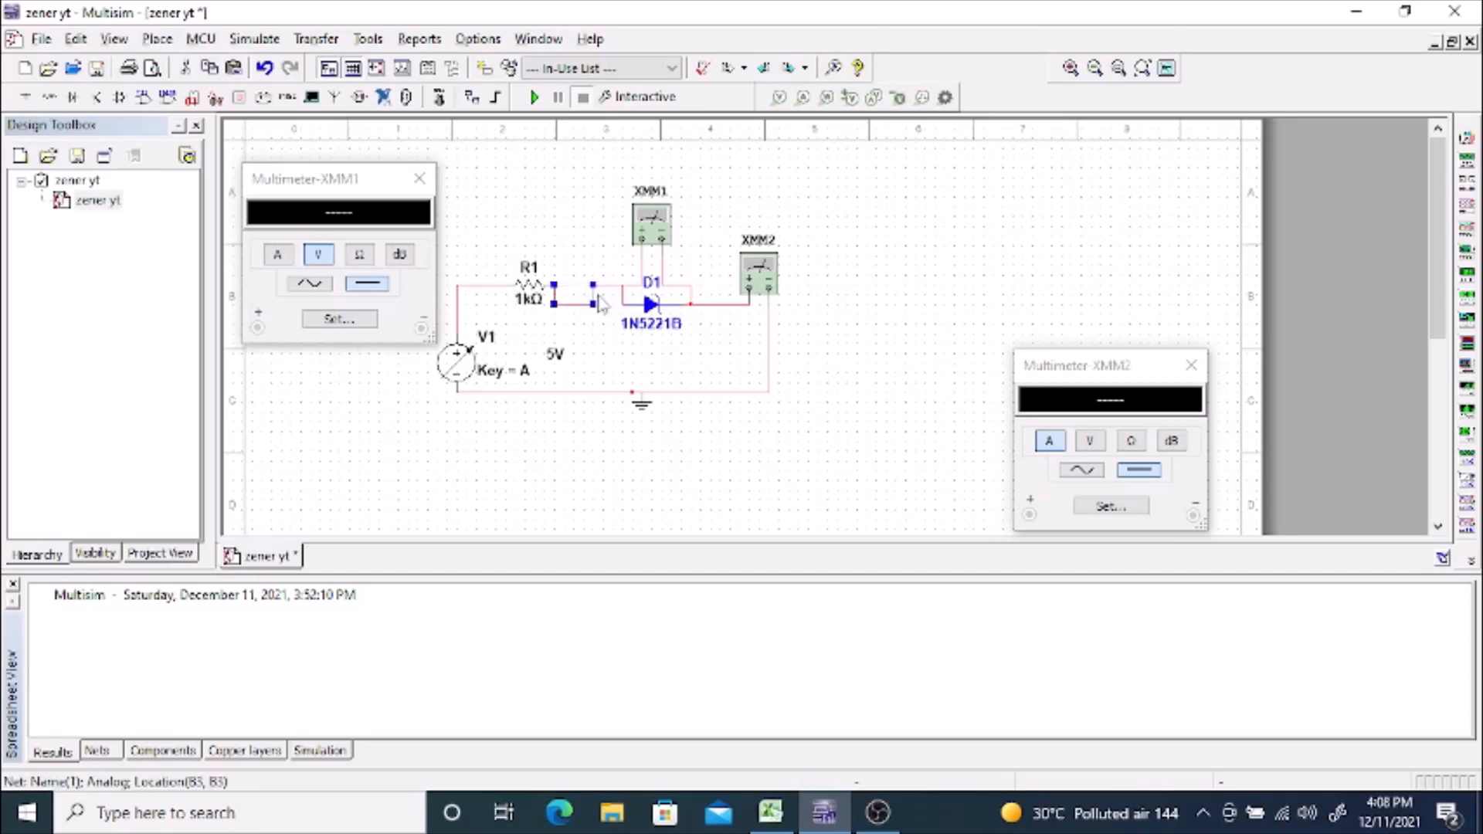
left_click(615, 285)
key("Delete")
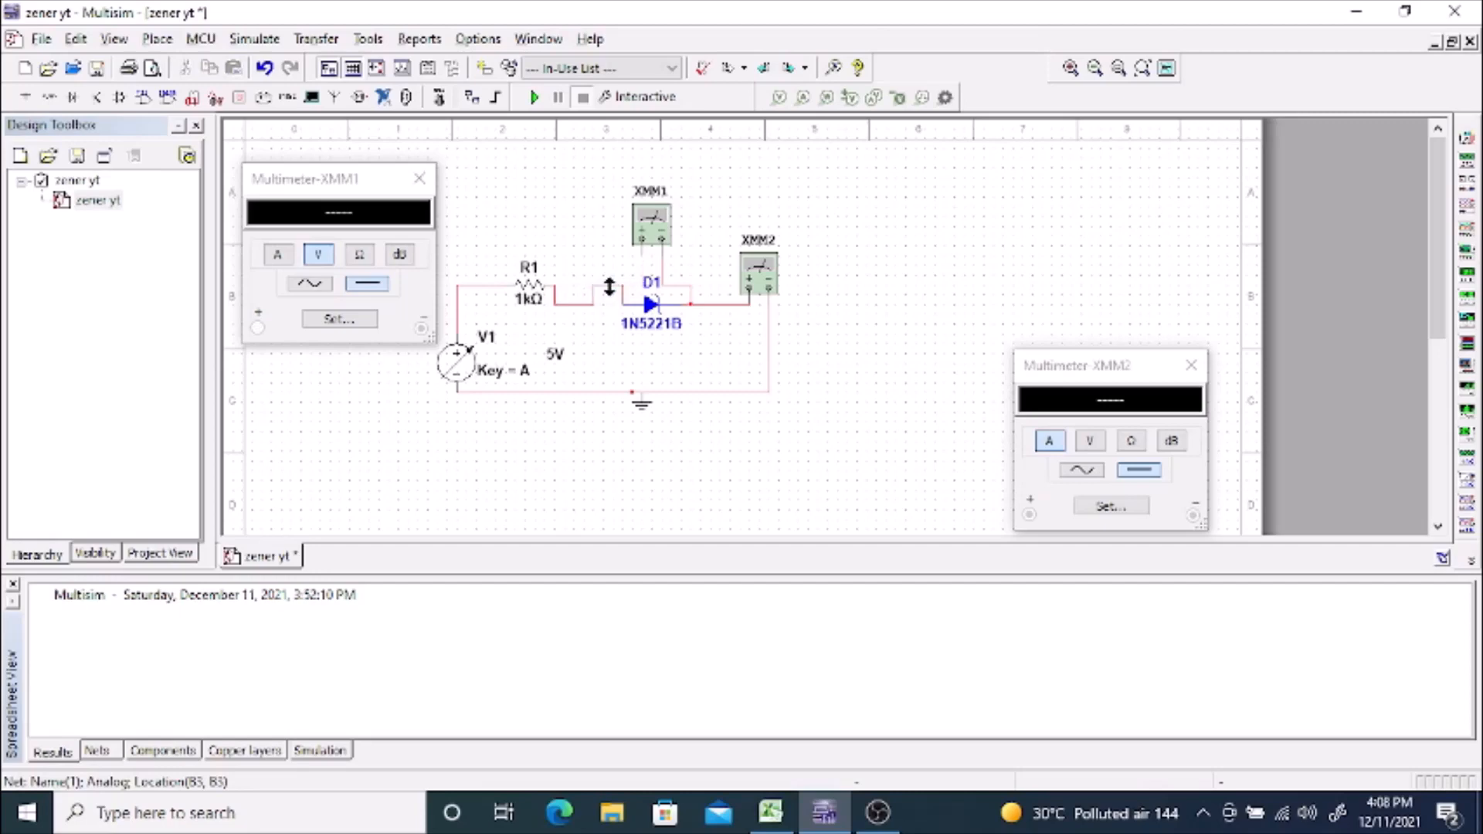
left_click(609, 286)
key("Delete")
Step: Move diode D1 up in line with resistor R1 and delete the leftover wires at its cathode
left_click(651, 305)
left_click_drag(651, 304, 631, 285)
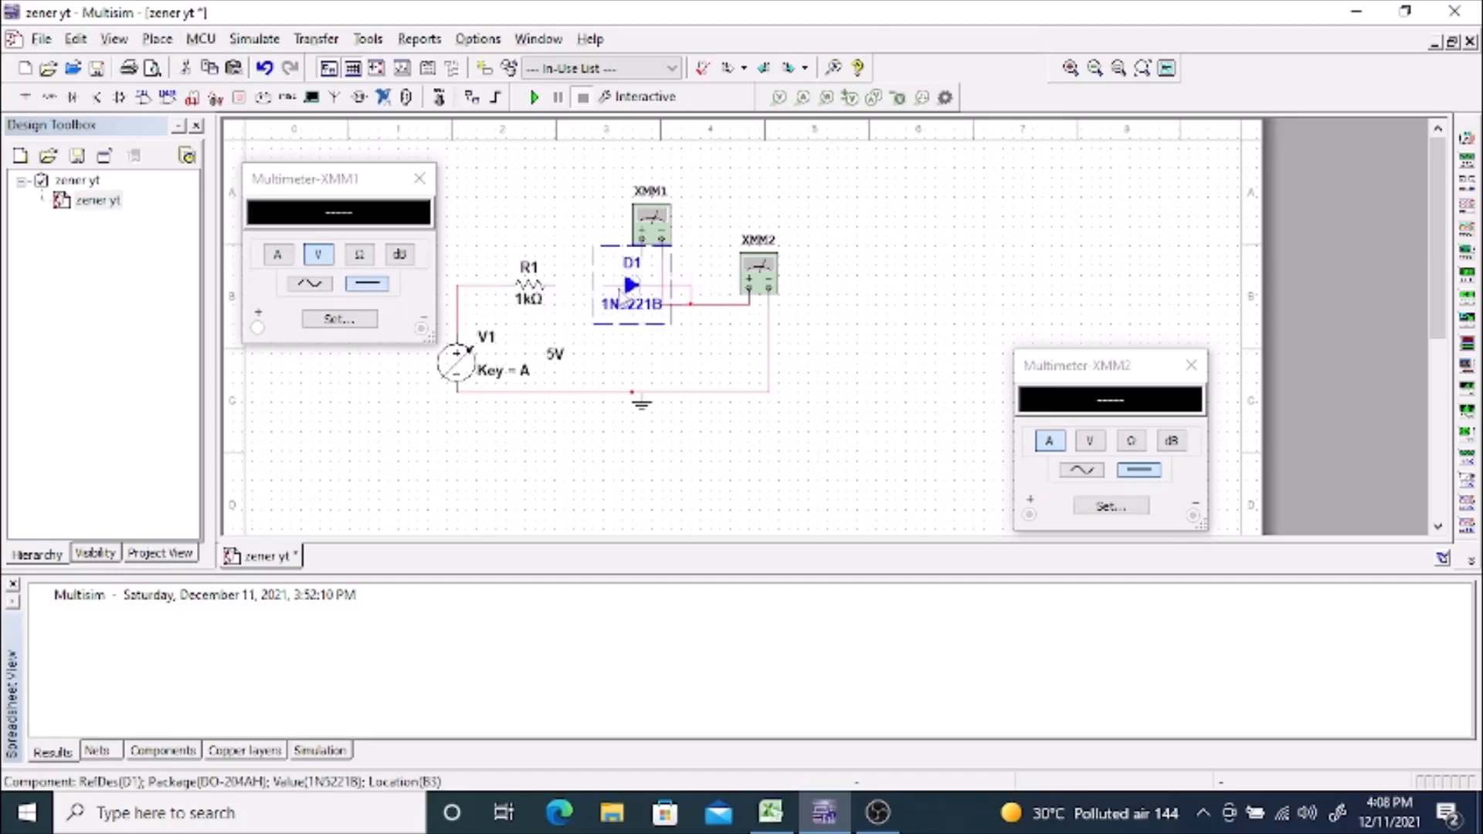
left_click(680, 288)
left_click_drag(677, 284, 677, 303)
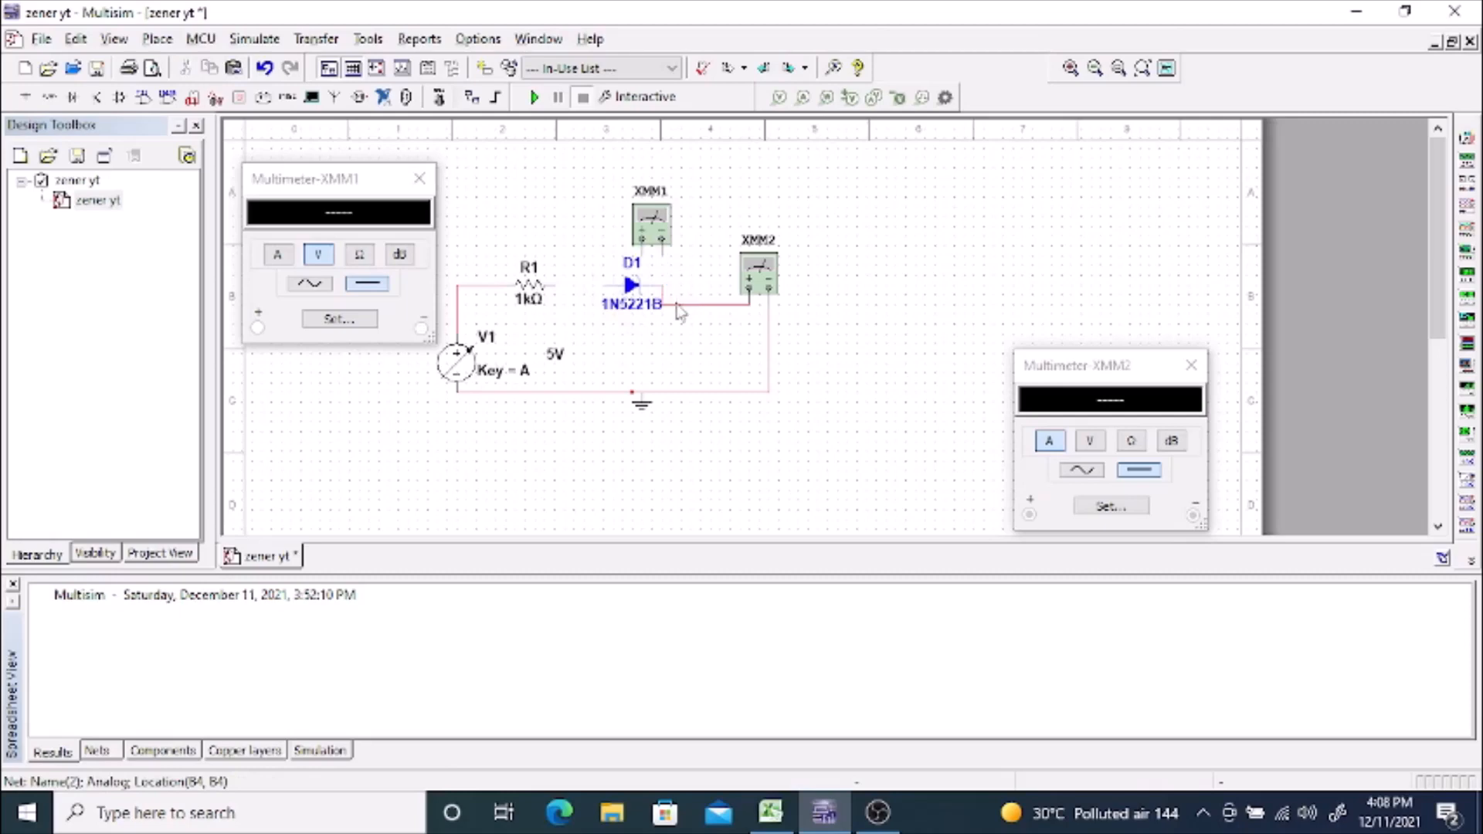
key("ctrl+x")
Step: Wire D1 in series between R1 and XMM2's positive terminal, and reposition XMM1 above D1, connected across it
left_click_drag(655, 231, 625, 212)
left_click(580, 283)
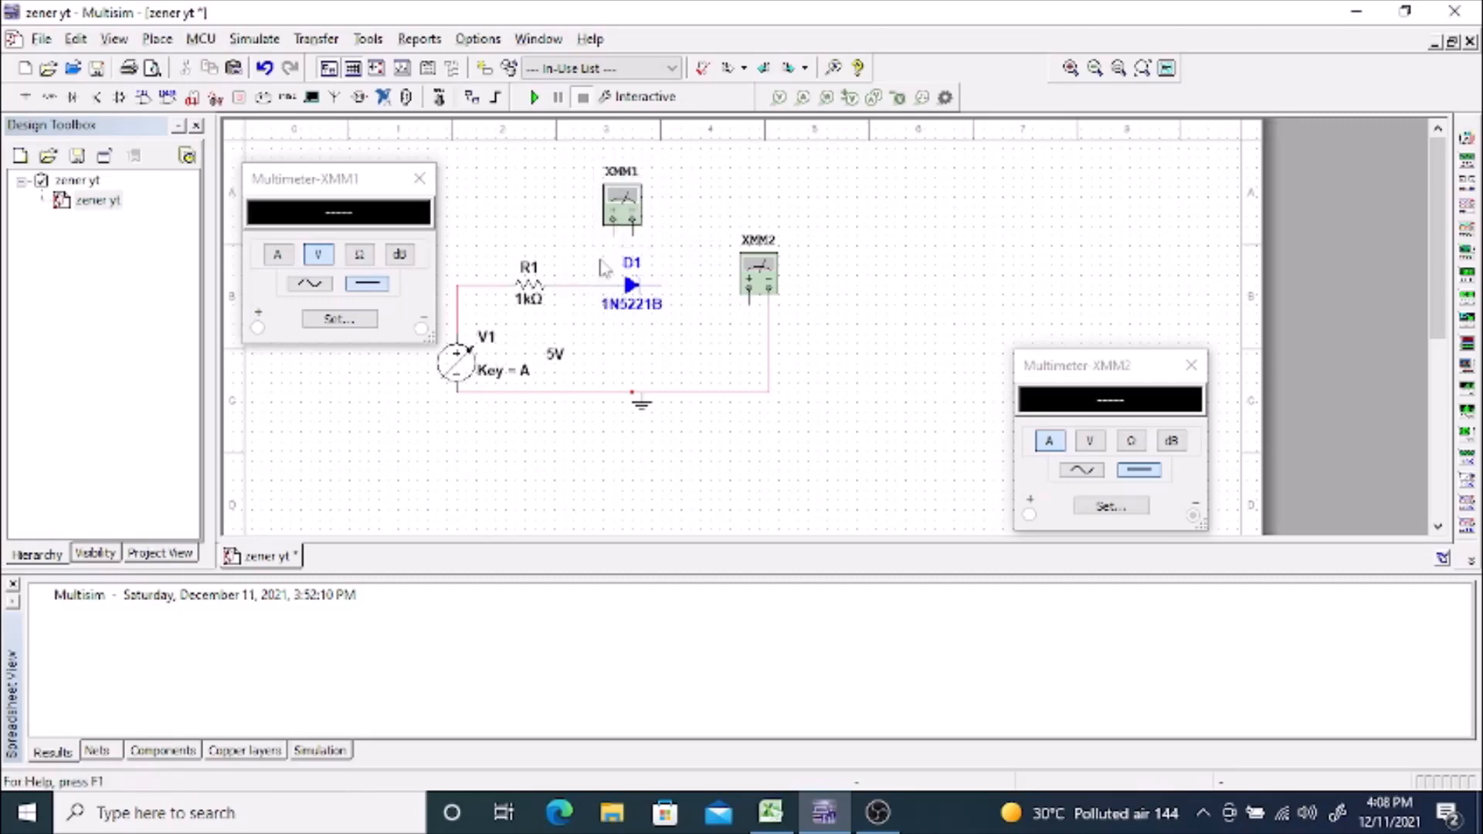
left_click(614, 234)
left_click(575, 281)
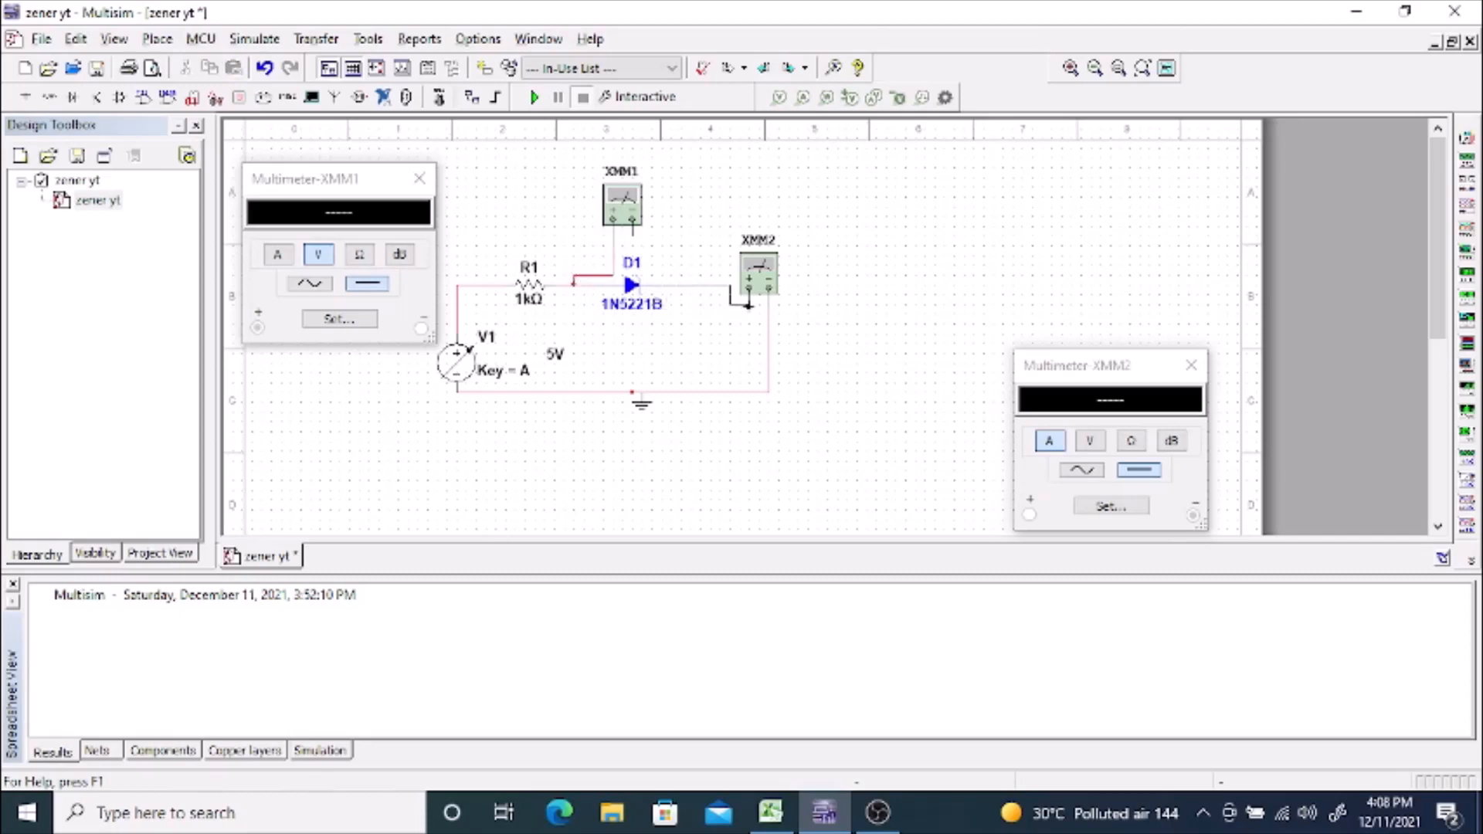
left_click(749, 303)
left_click(679, 284)
Step: Set the resistance of the new series resistor R1 to 500 Ω
double_click(524, 299)
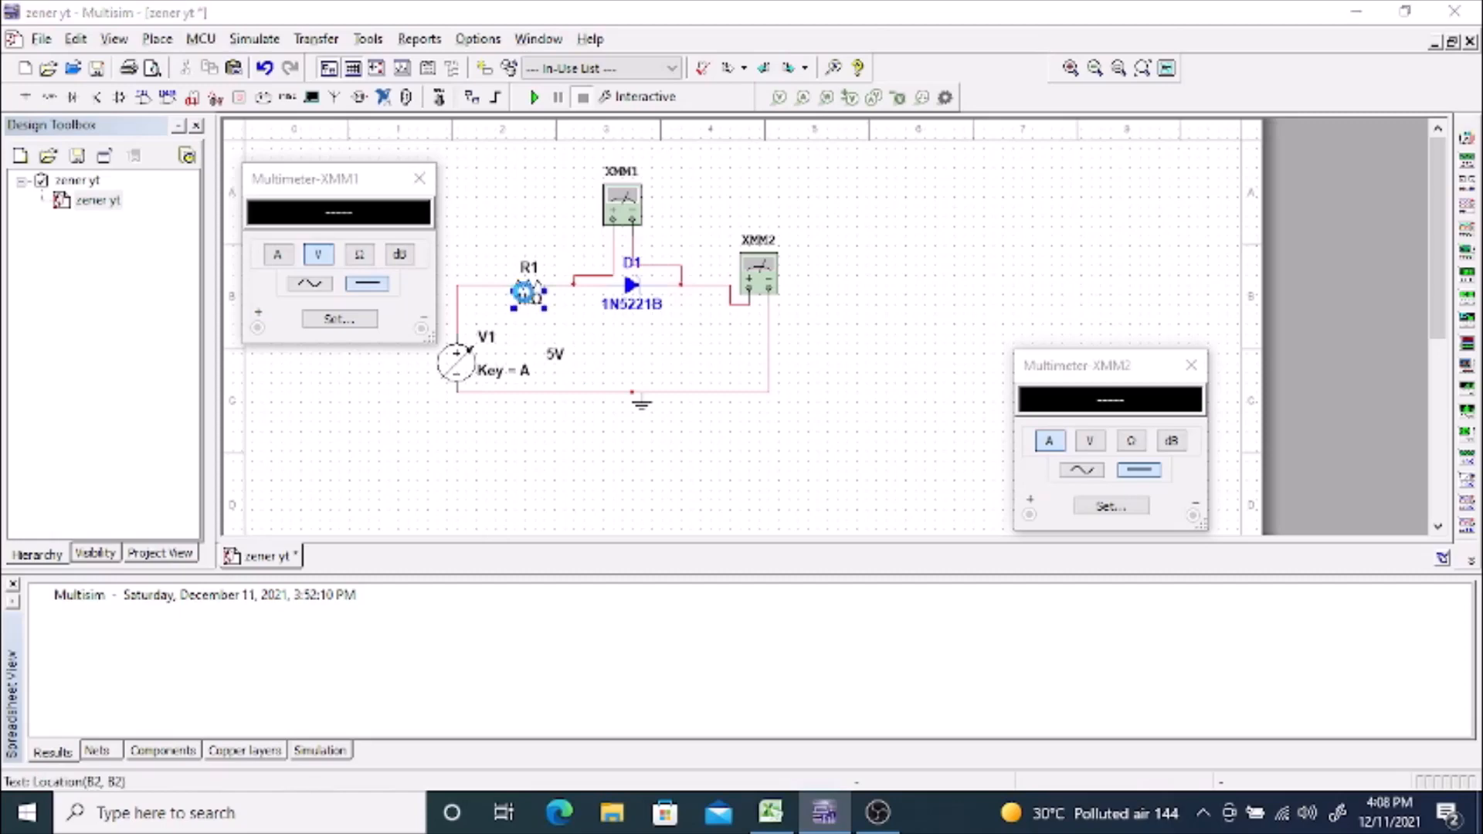
type("500")
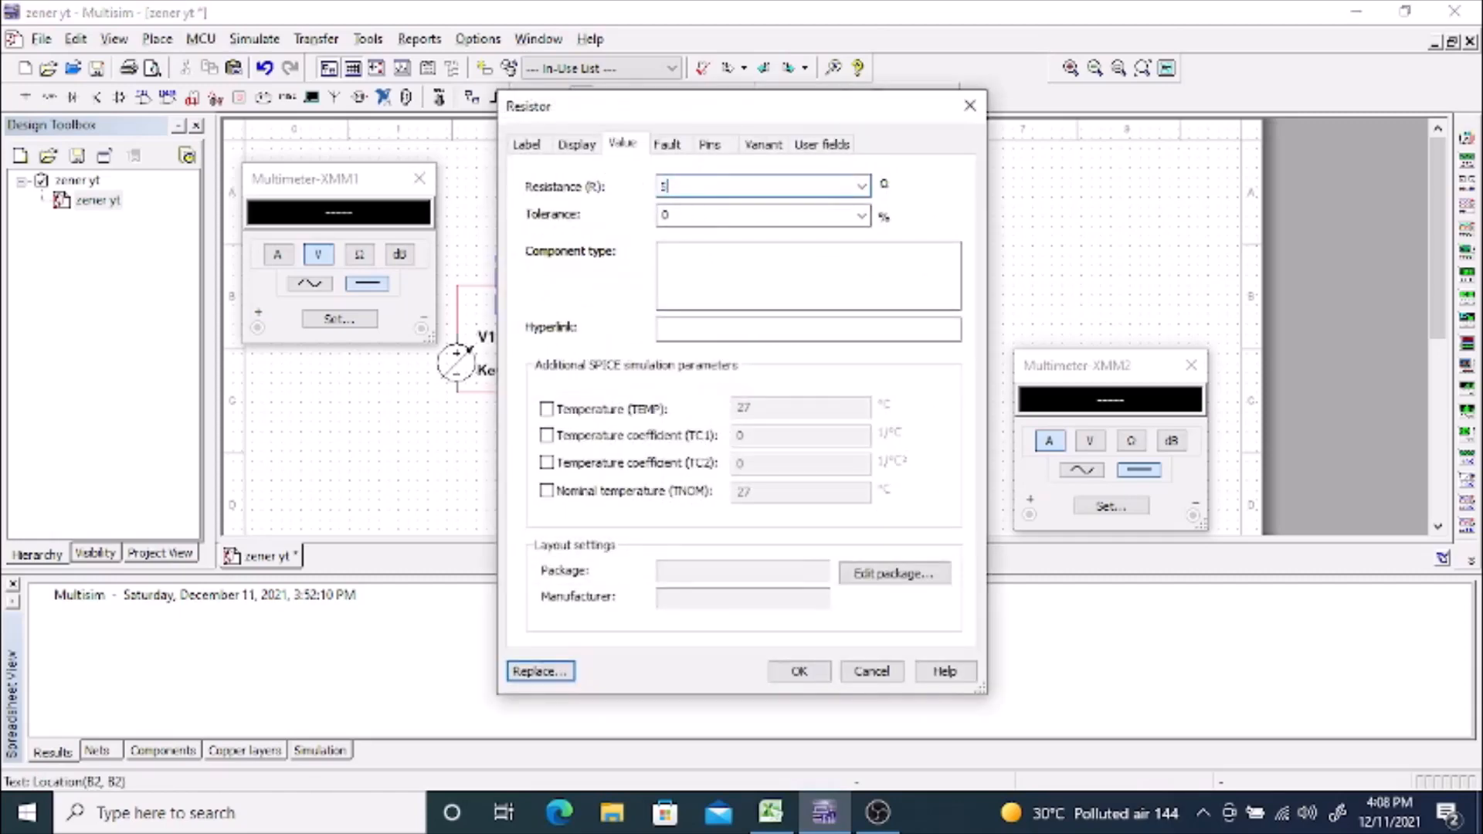
left_click(799, 671)
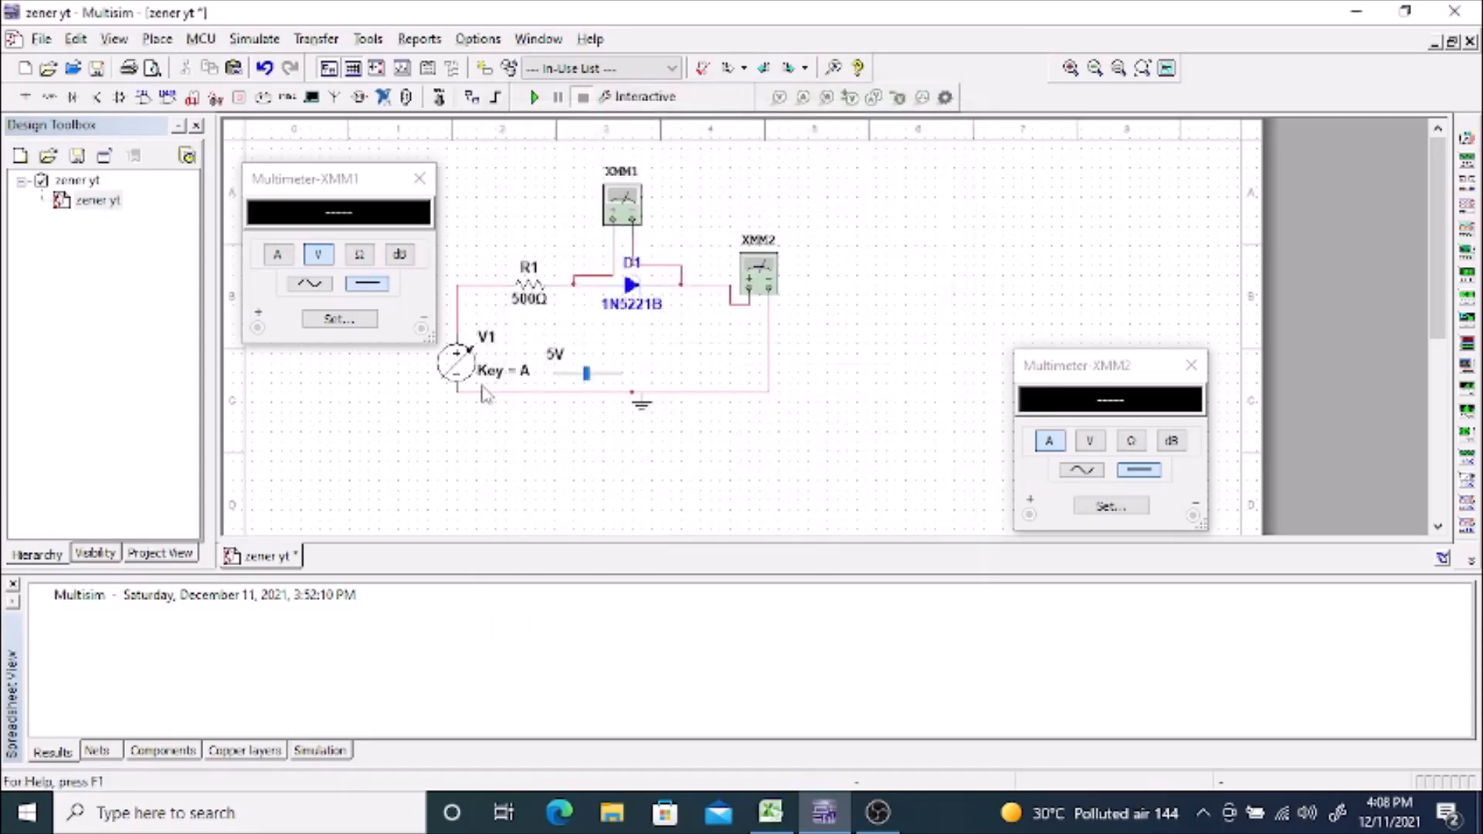
Step: Set the interactive source V1 to a maximum value of 5 V and an increment of 2 %
double_click(462, 357)
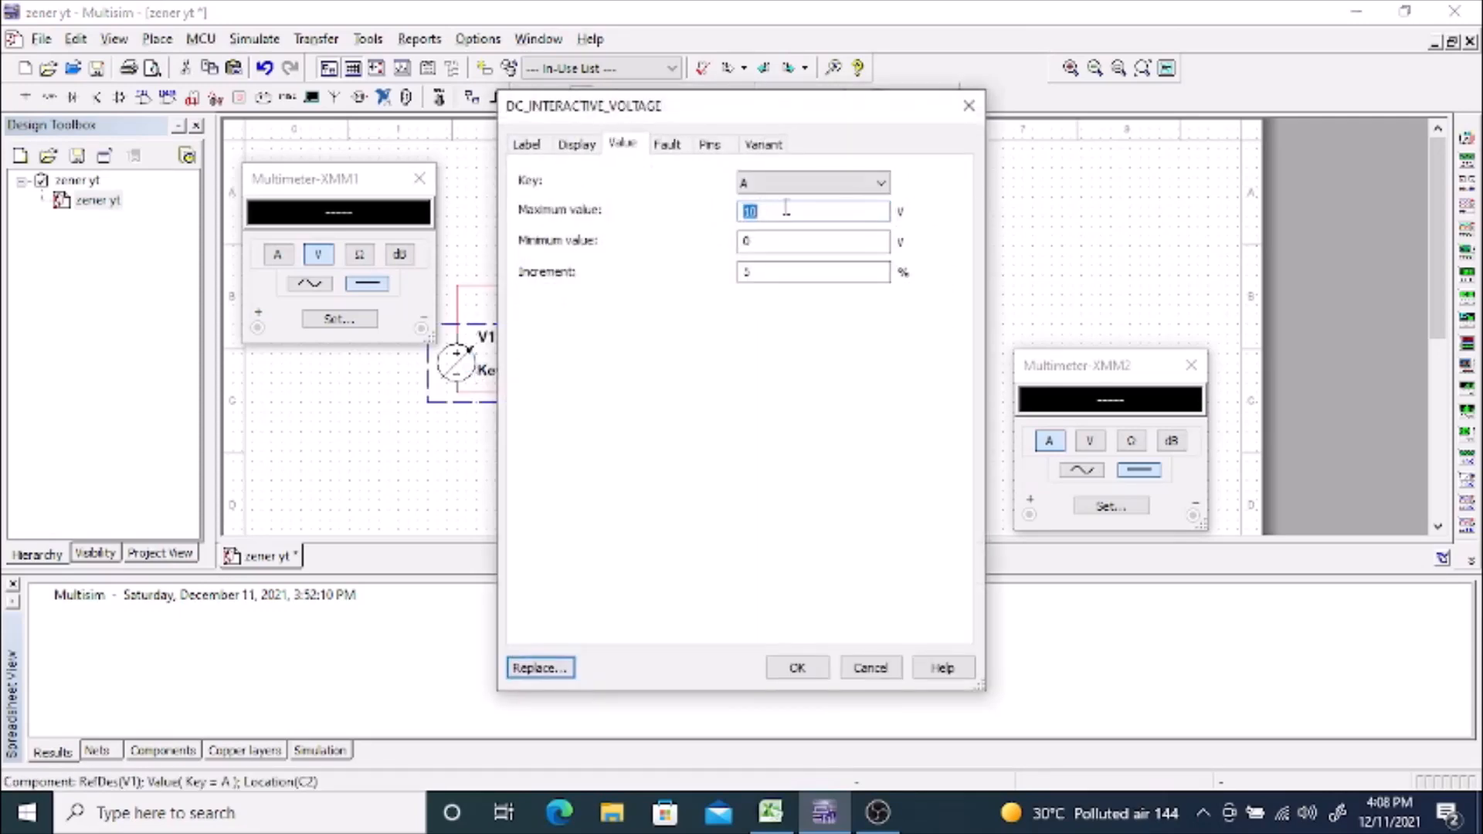
type("5")
left_click(773, 272)
key("BackSpace")
type("2")
left_click(797, 670)
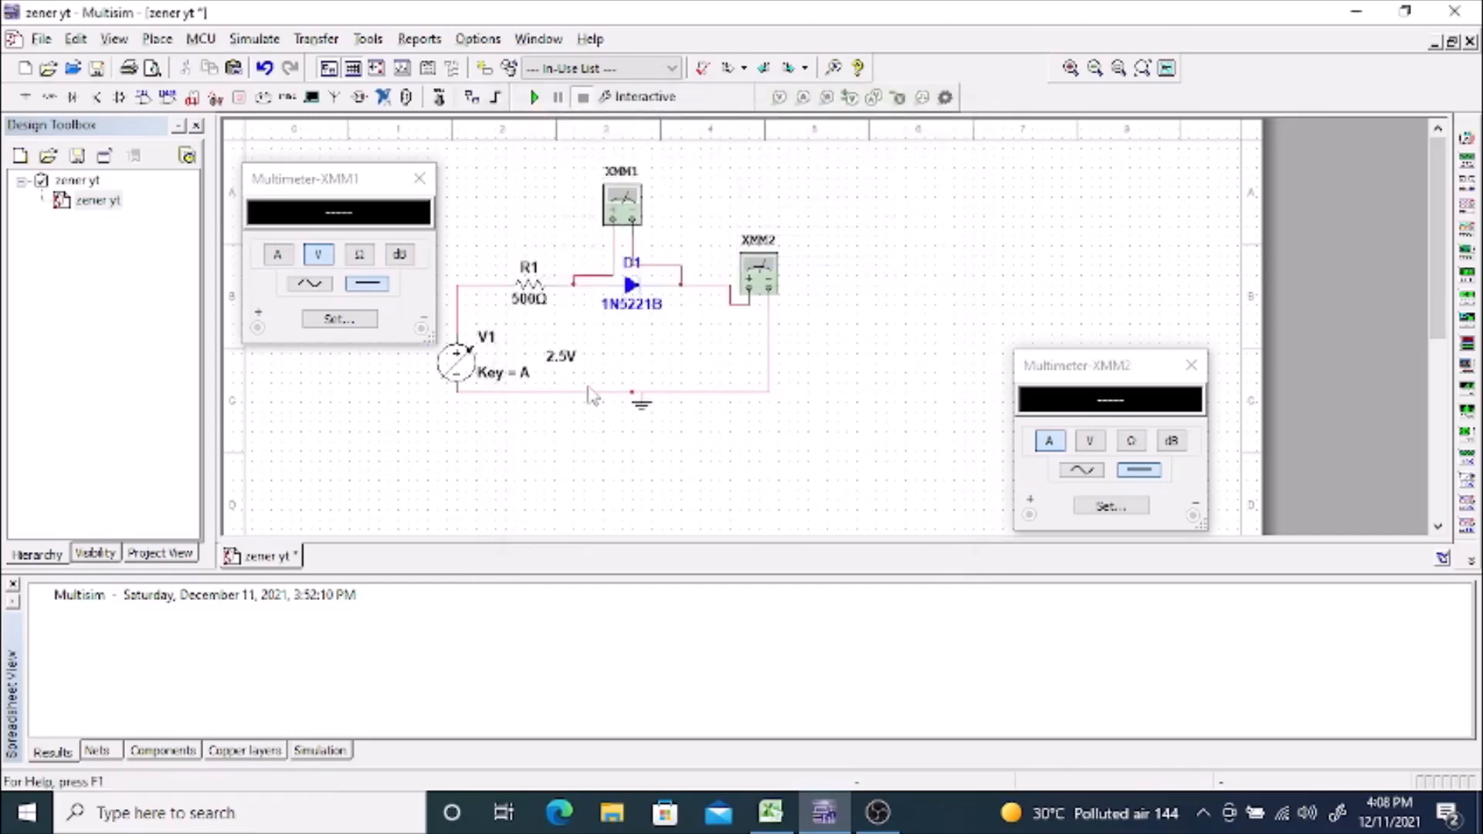
Step: Lower the output of interactive source V1 to 0 V
left_click_drag(588, 377, 538, 385)
key("a")
key("a")
left_click_drag(560, 377, 552, 376)
Step: Examine the control key choices in V1's value settings and leave the key assignment as A
double_click(511, 366)
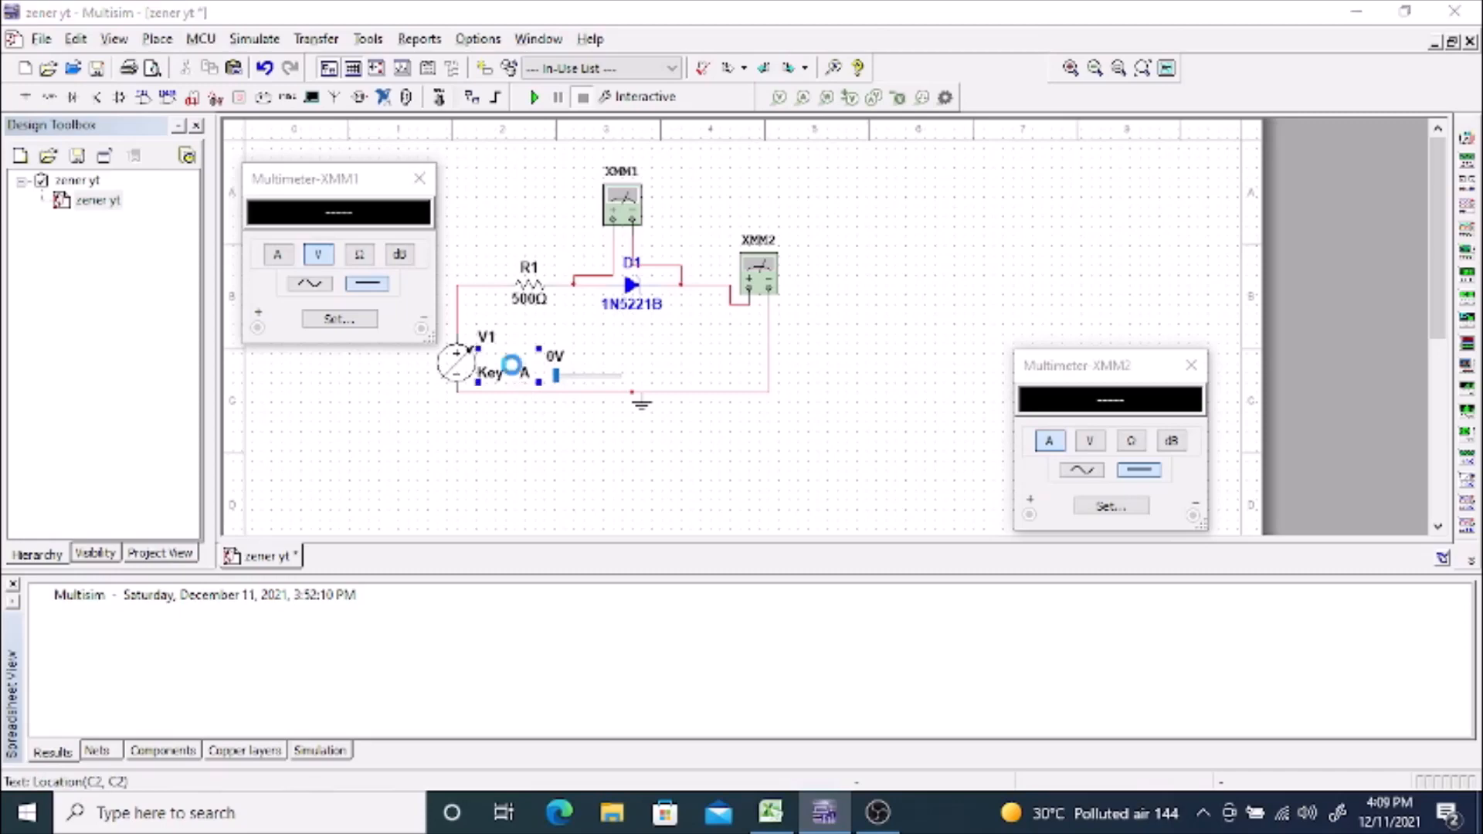
left_click(770, 190)
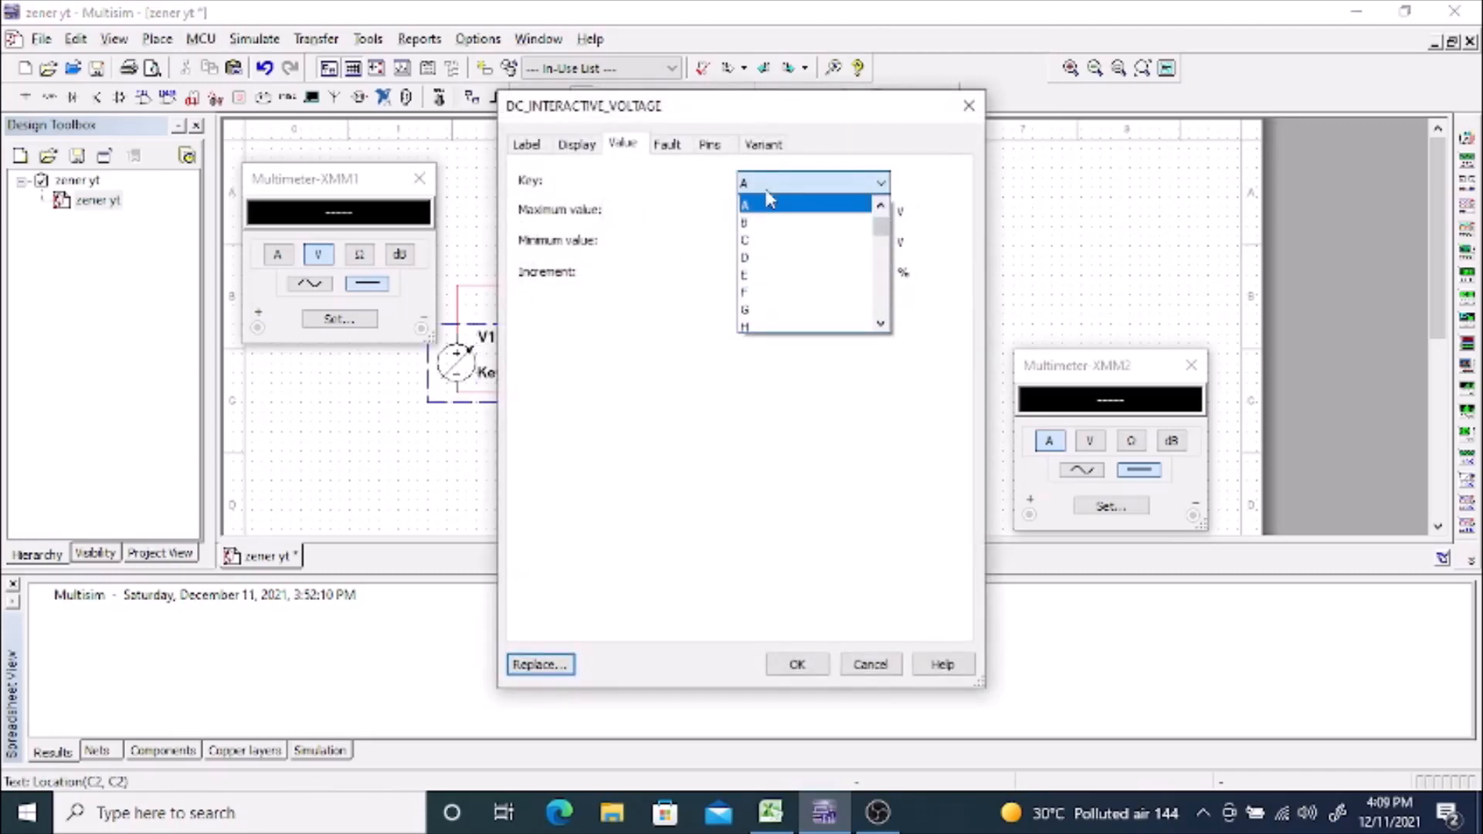
scroll(747, 288, "down", 9)
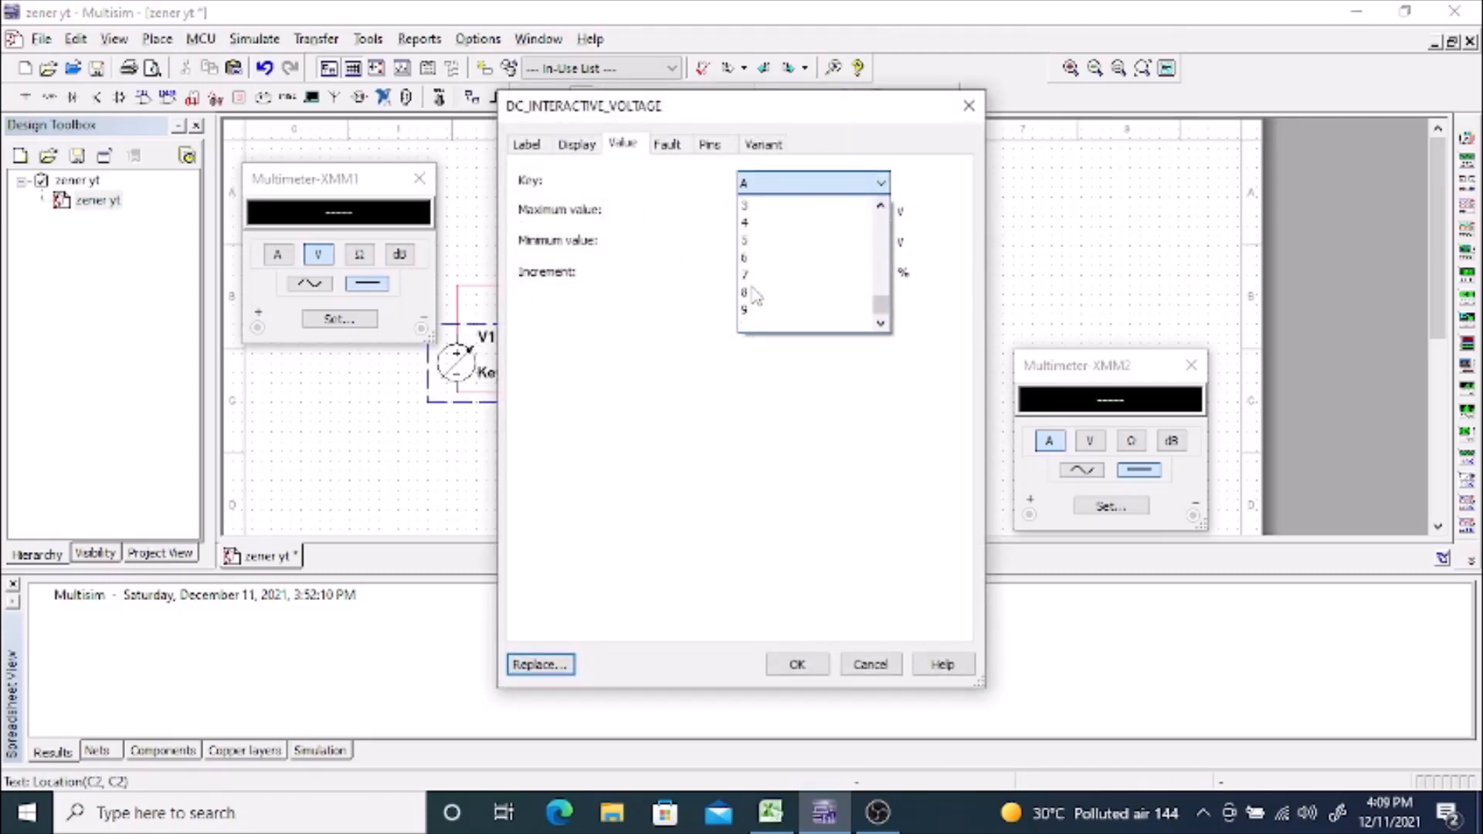
scroll(753, 296, "up", 10)
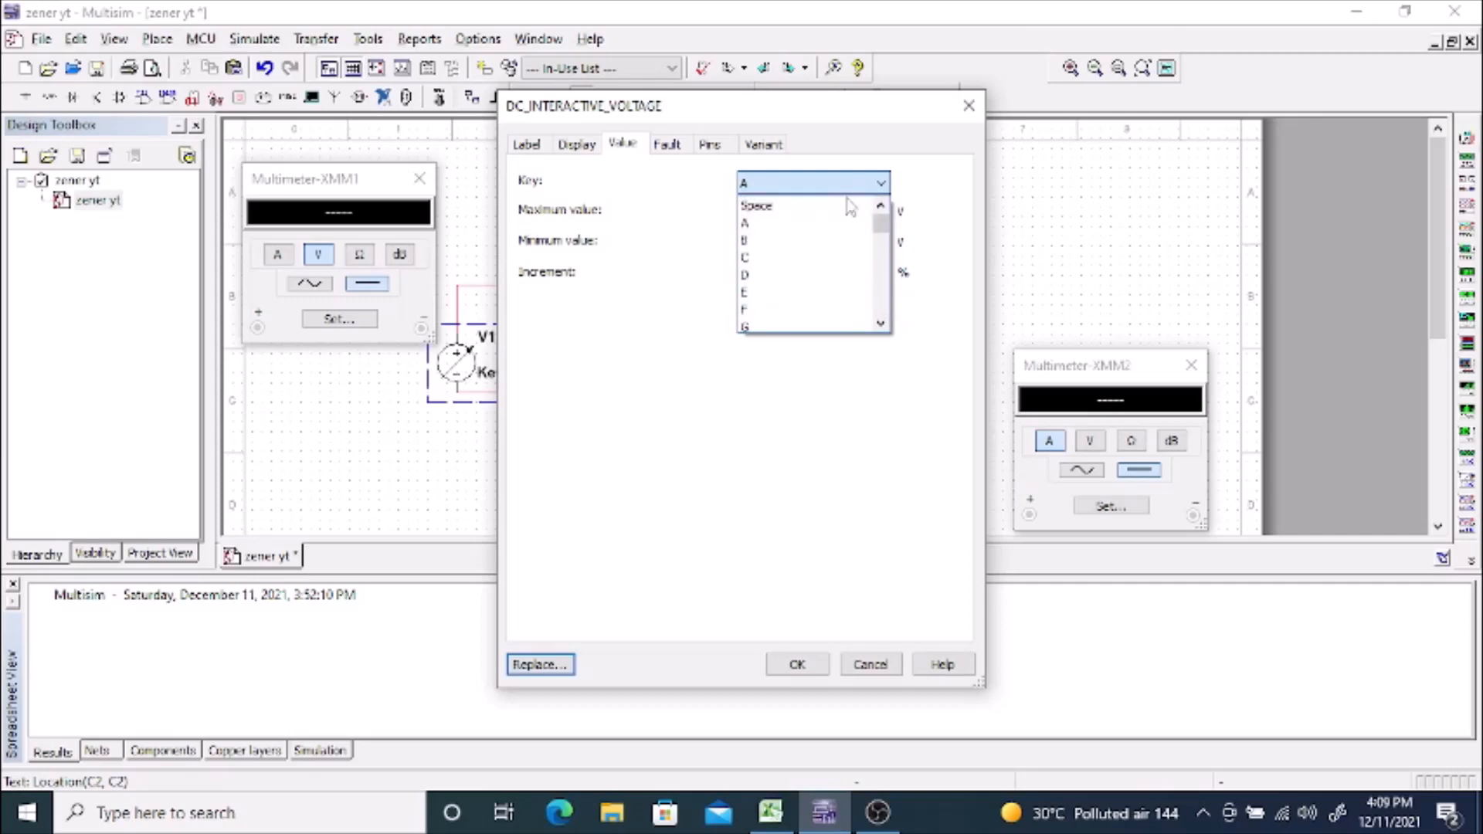
left_click(965, 113)
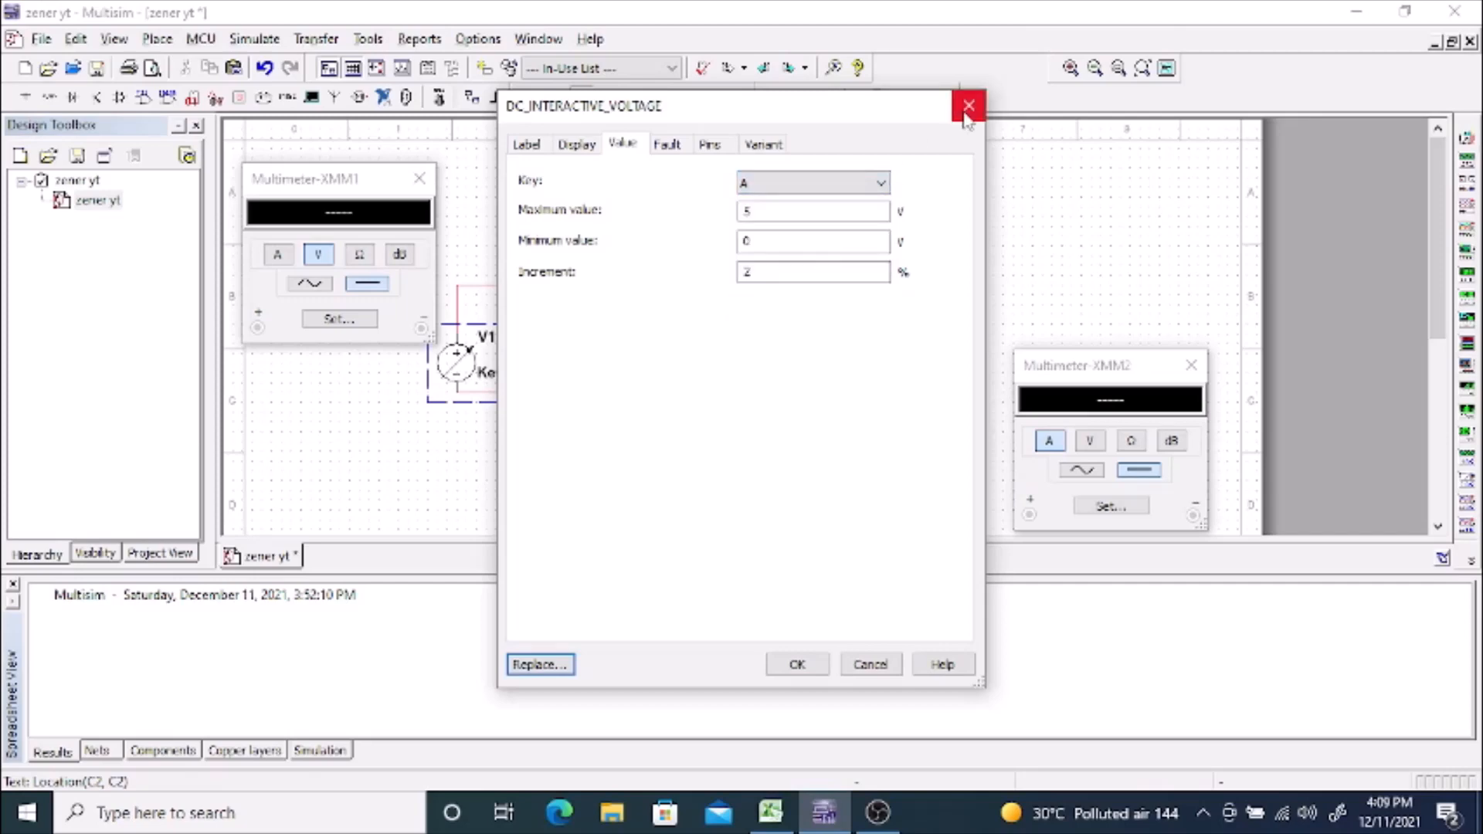
left_click(798, 666)
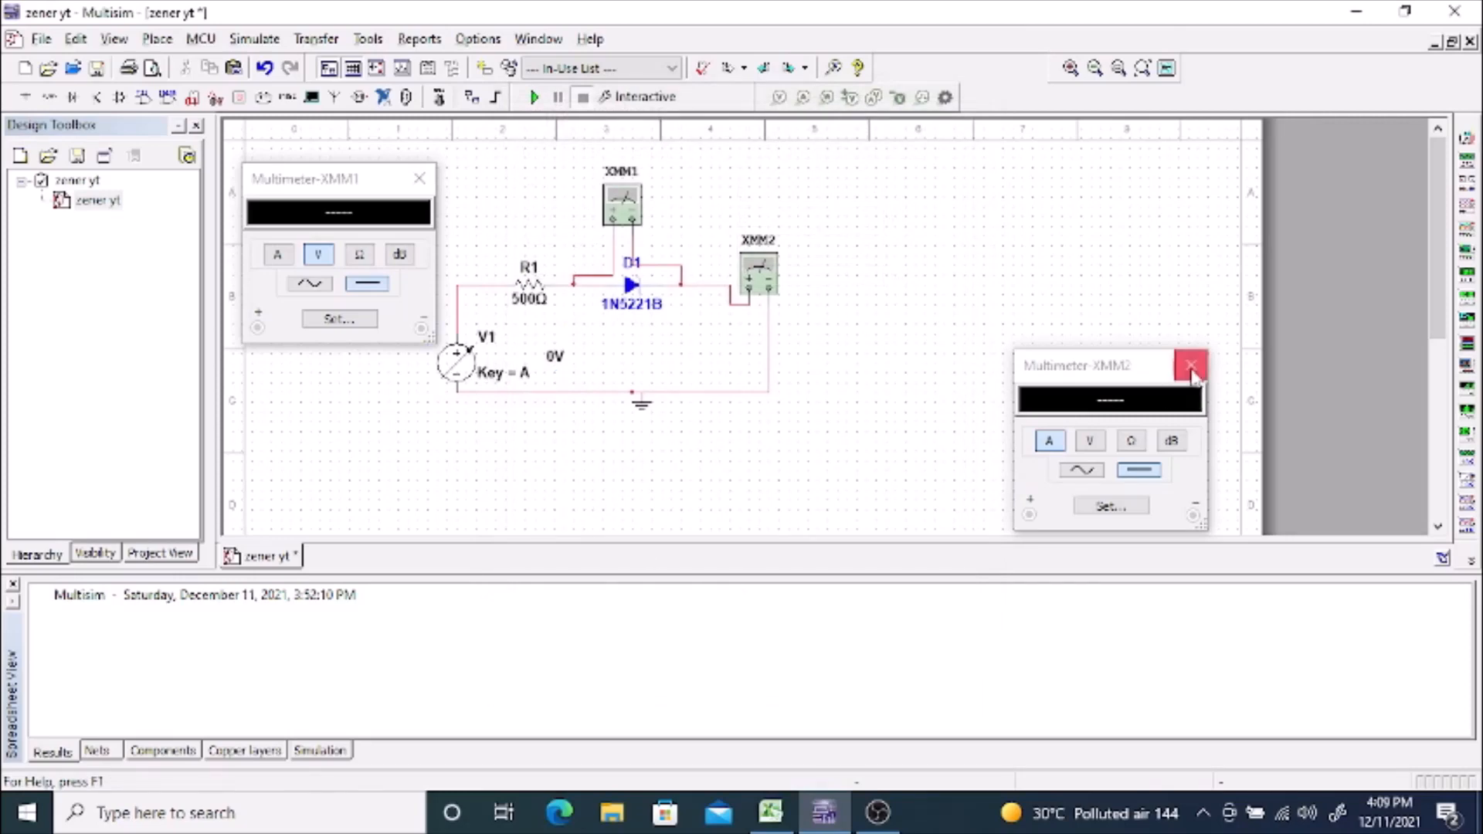
Step: Move the XMM2 readout window higher beside the circuit and run the interactive simulation
left_click_drag(1144, 367, 1133, 251)
left_click(883, 380)
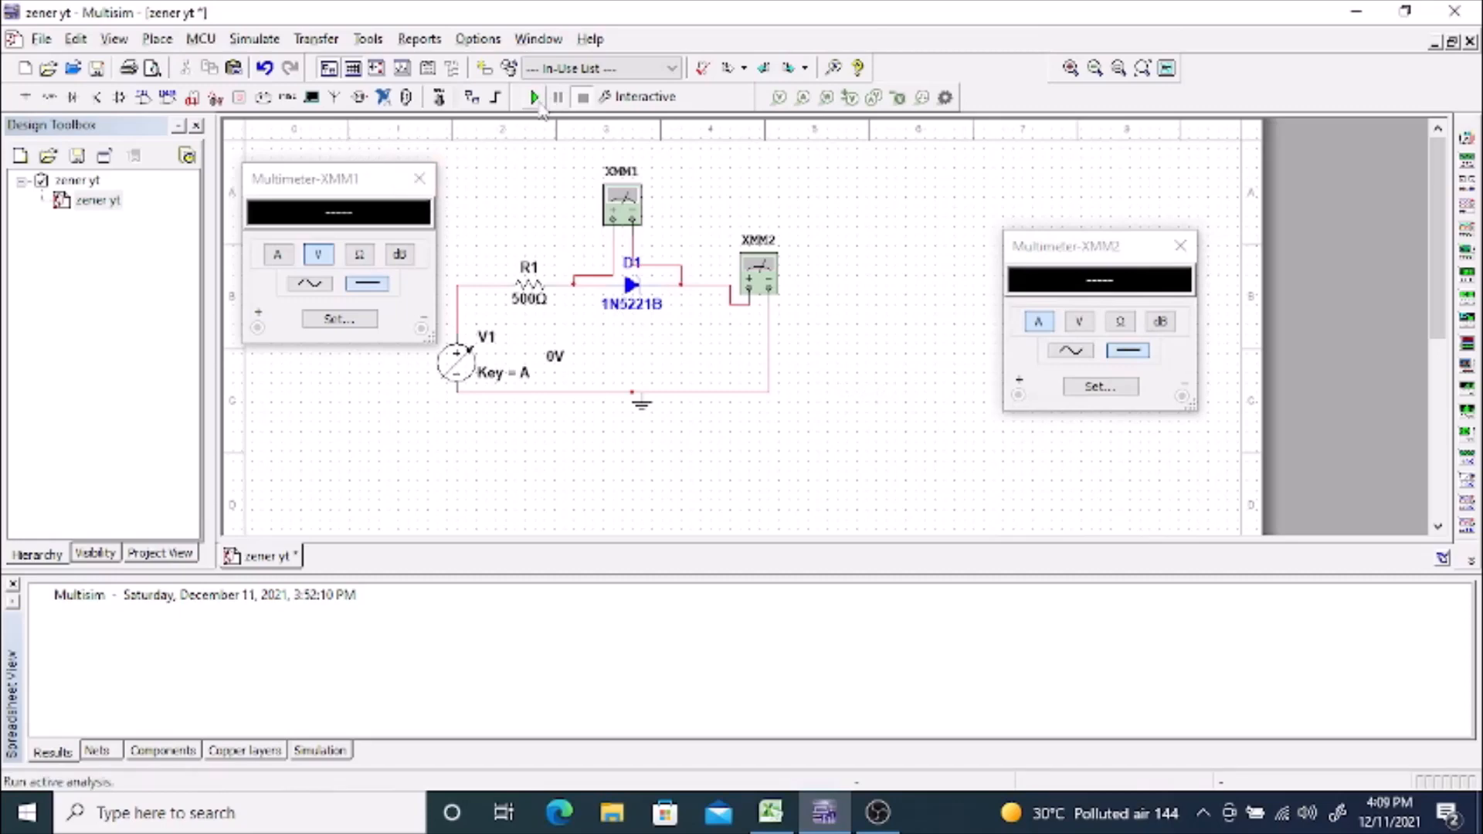
left_click(535, 98)
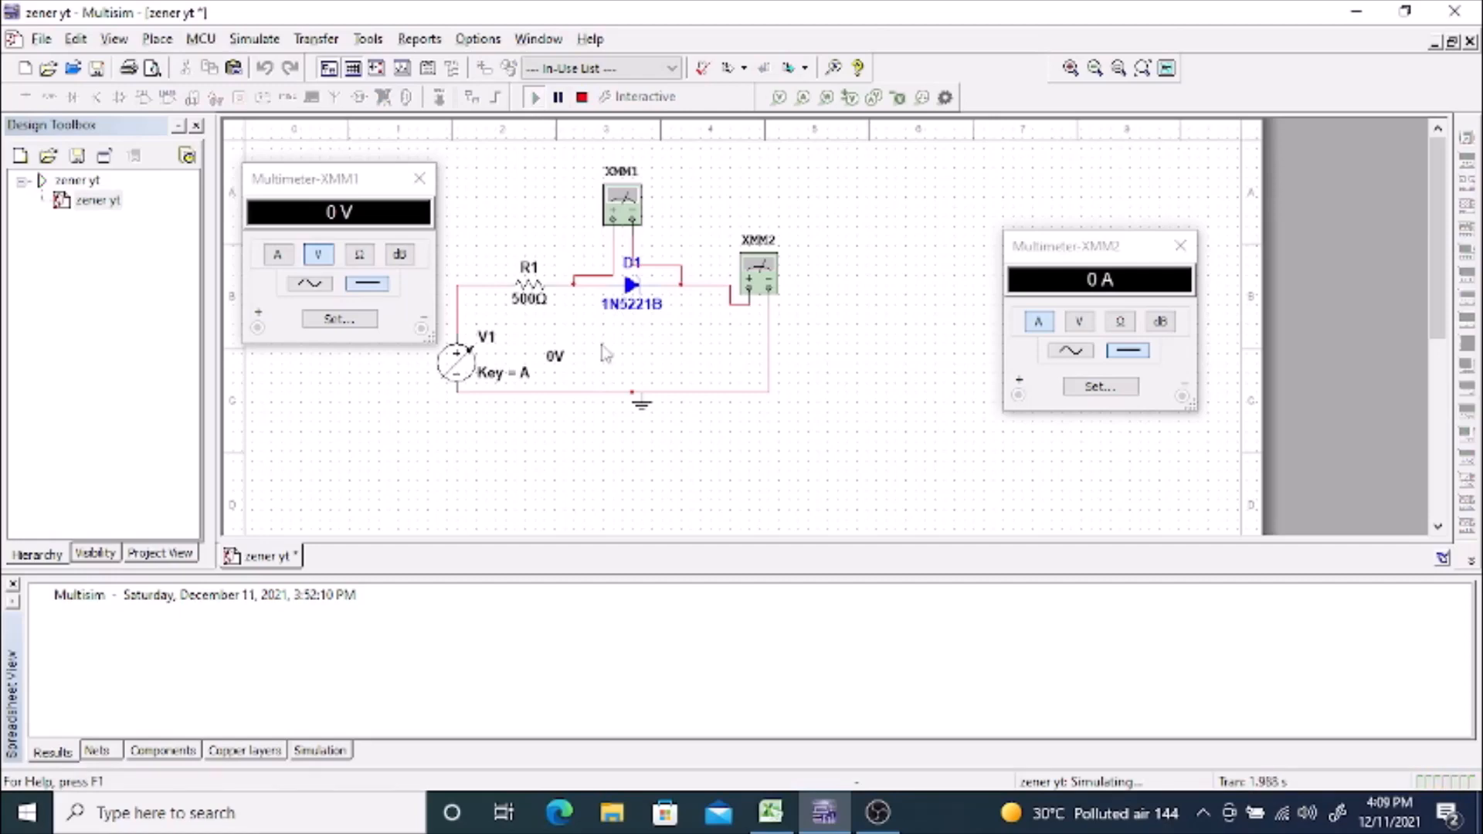
Step: Raise V1 in 0.1 V increments up to 1 V, reading the diode voltage on XMM1 and current on XMM2
key("a")
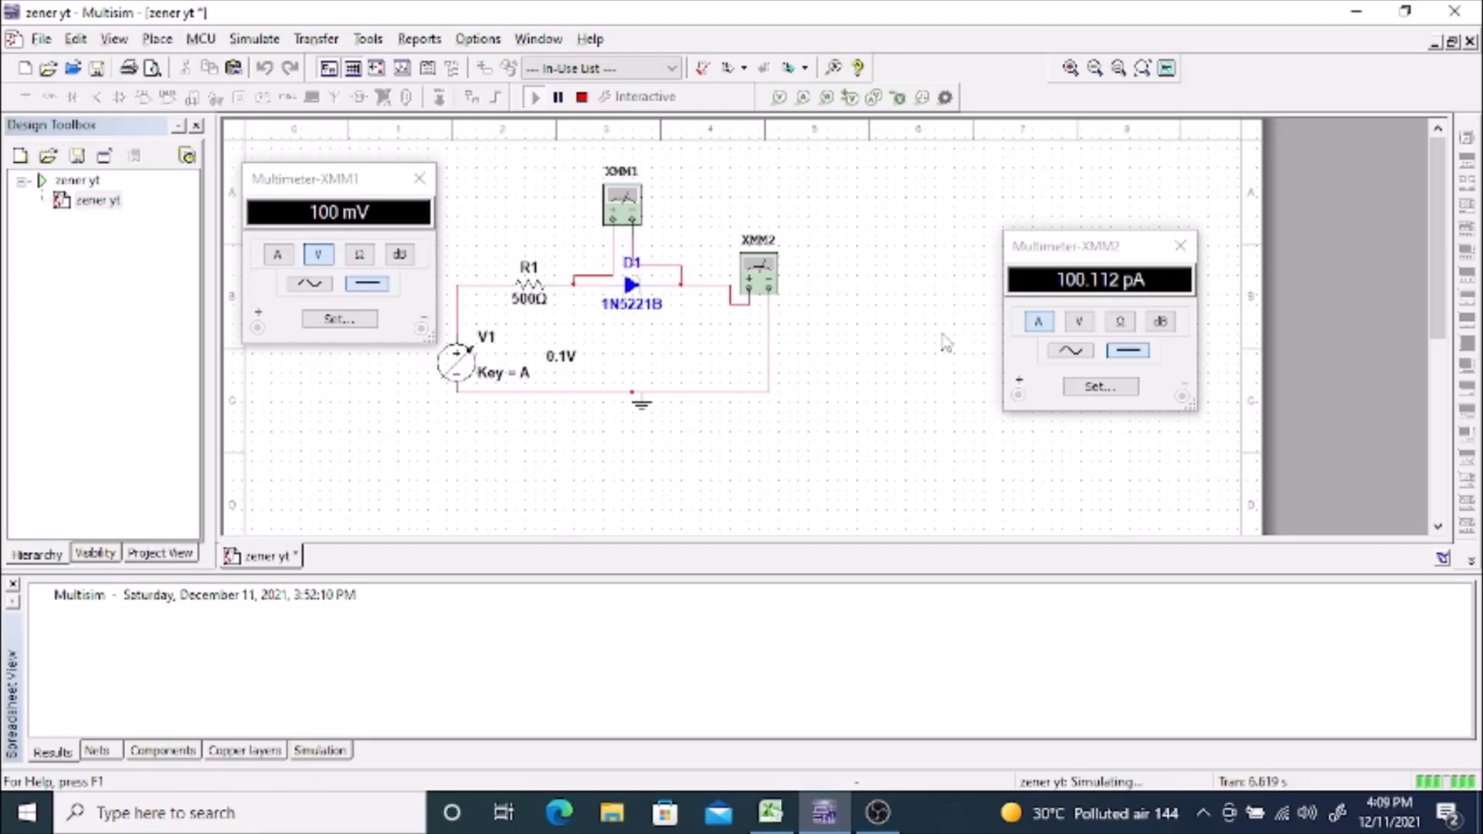
key("a")
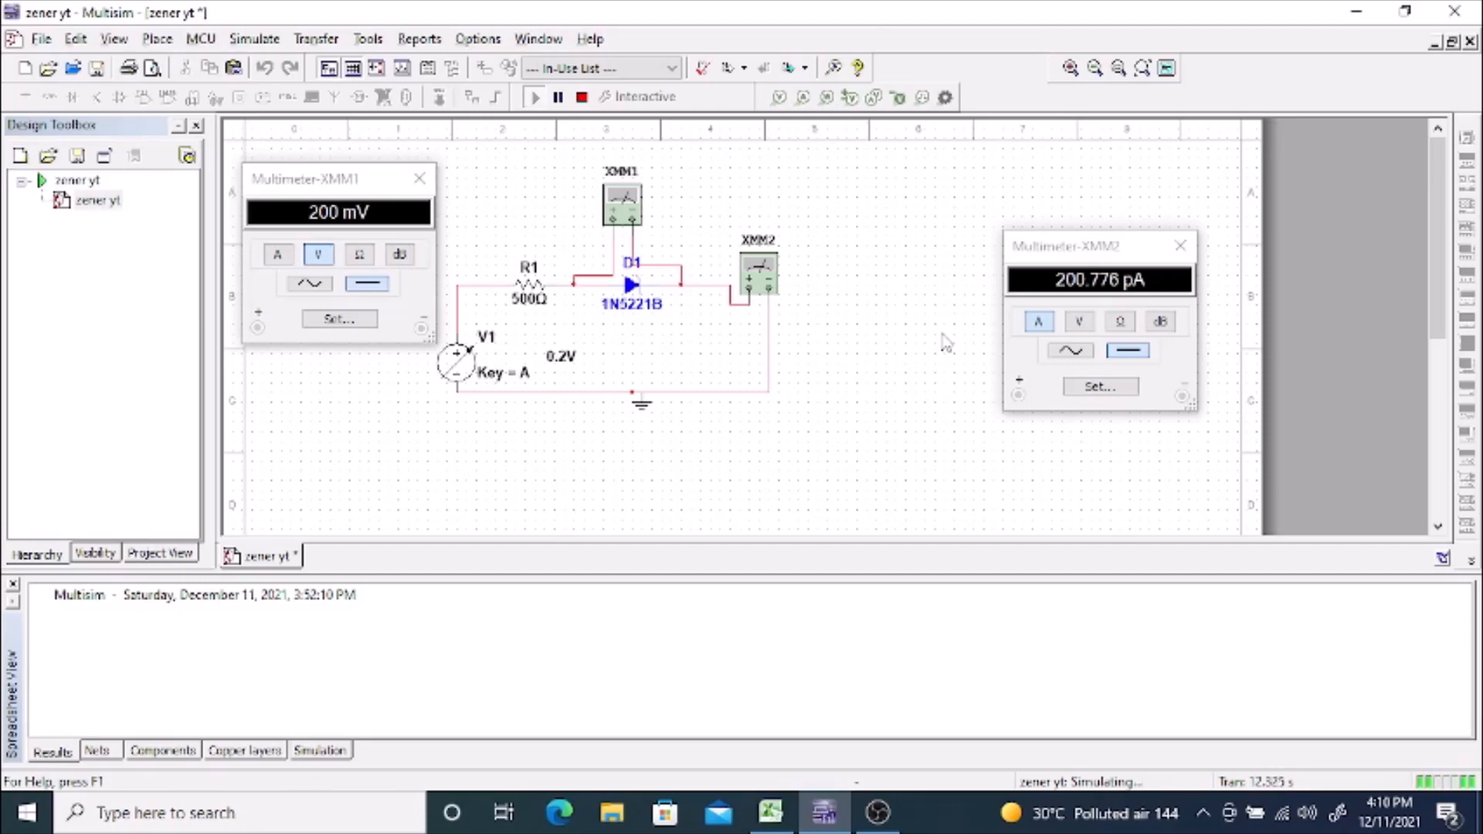
key("a")
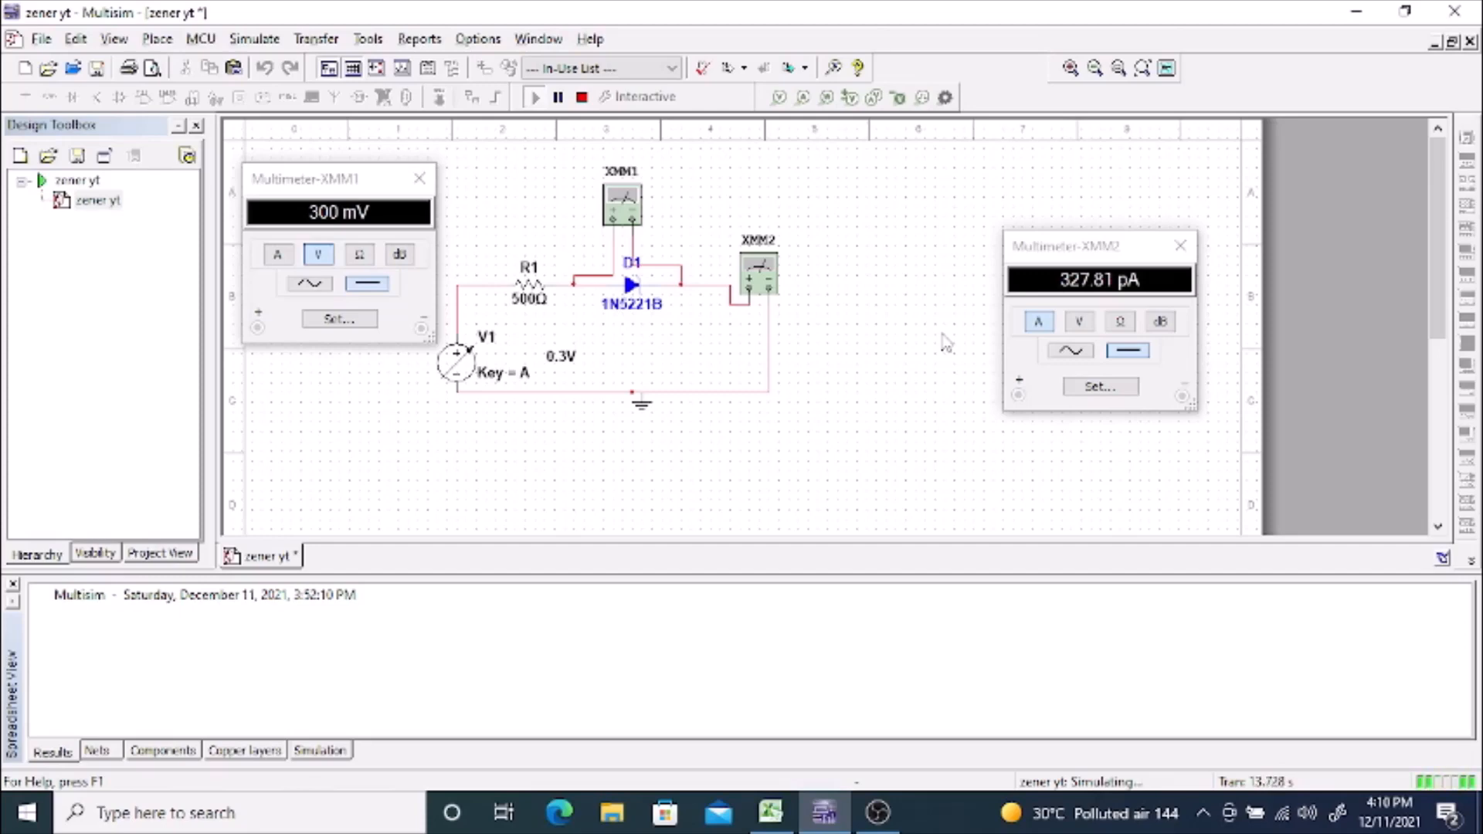
key("a")
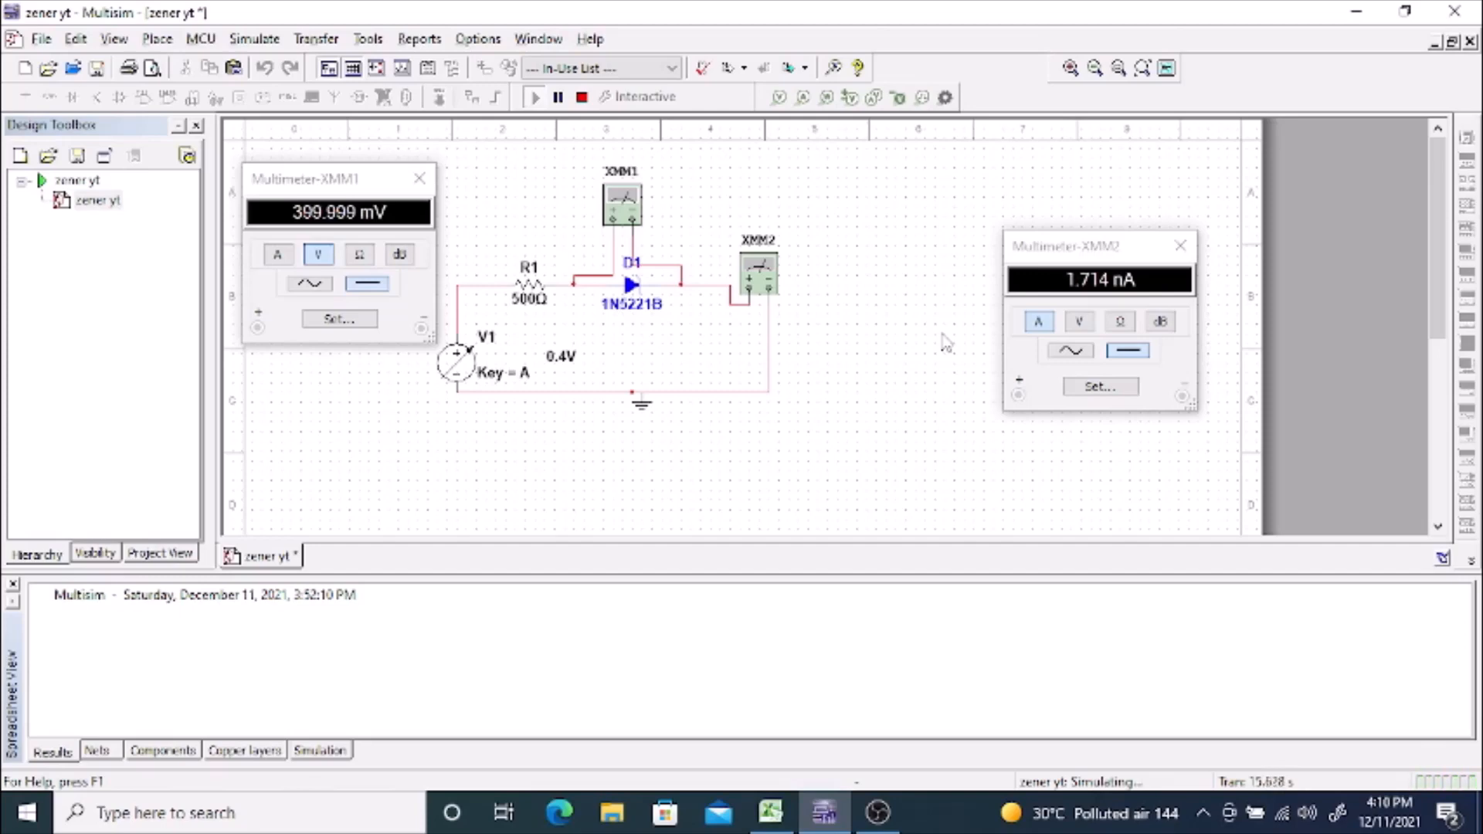
key("a")
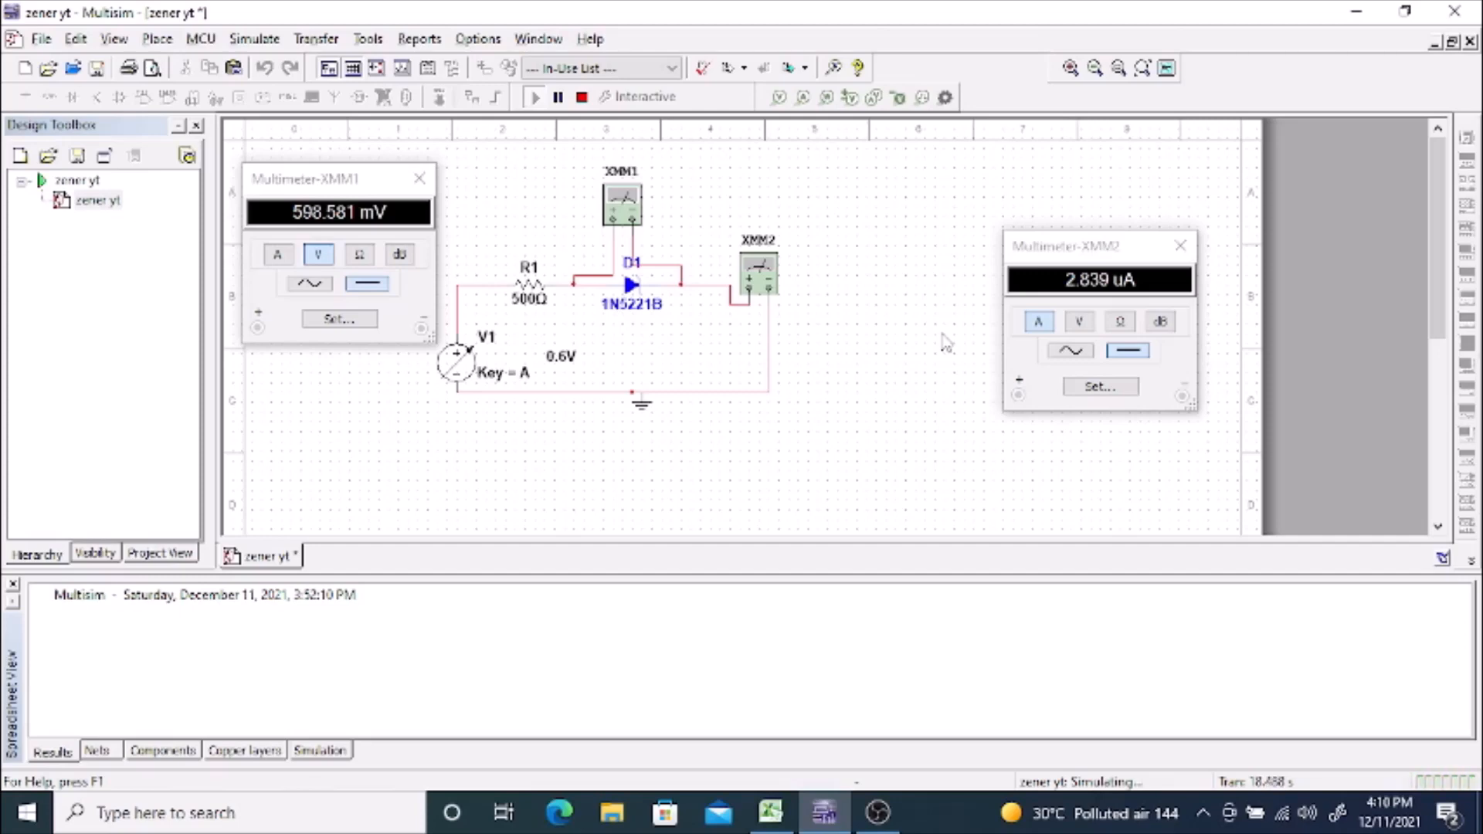
key("a")
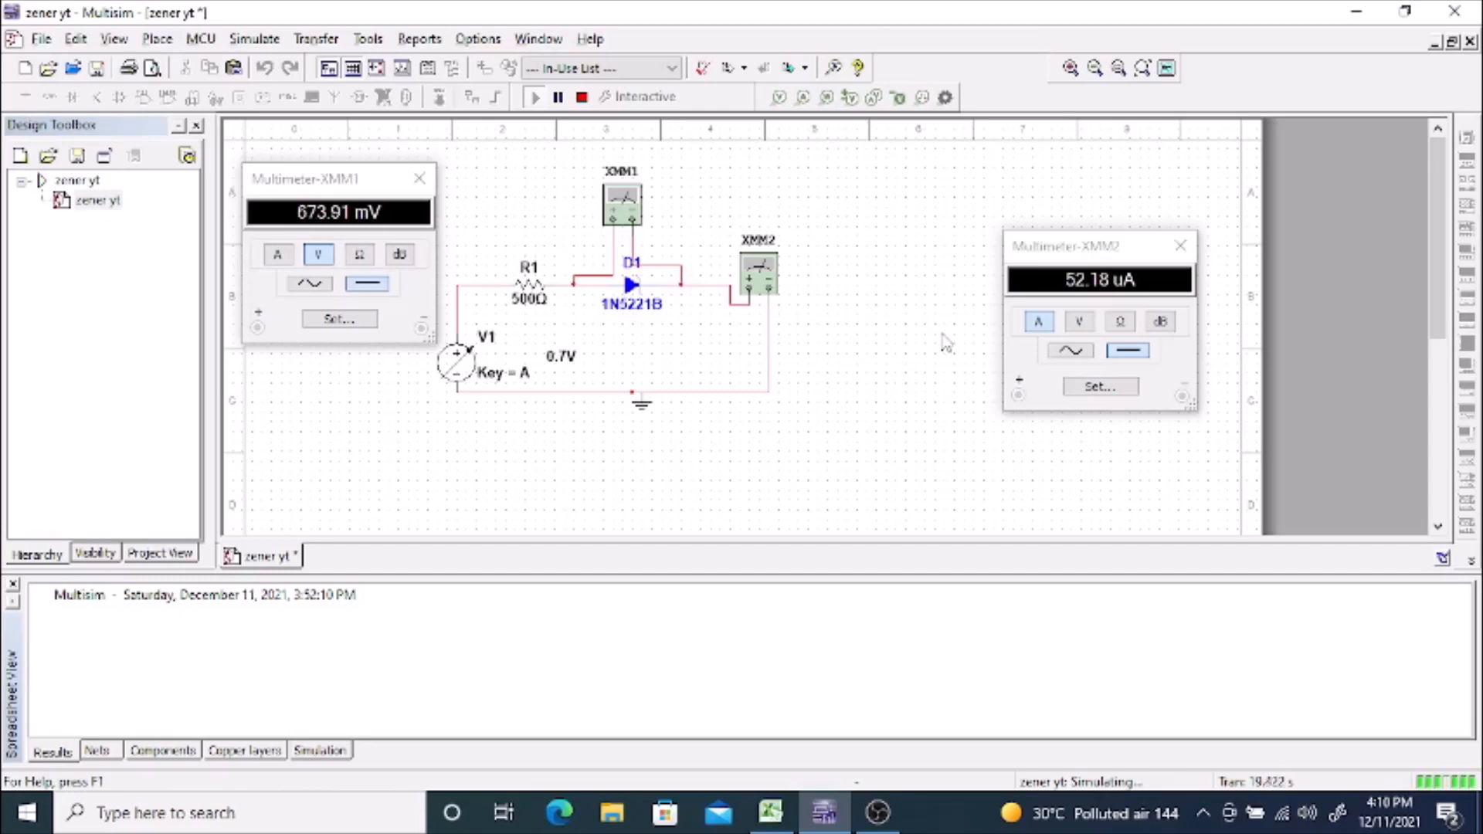
key("a")
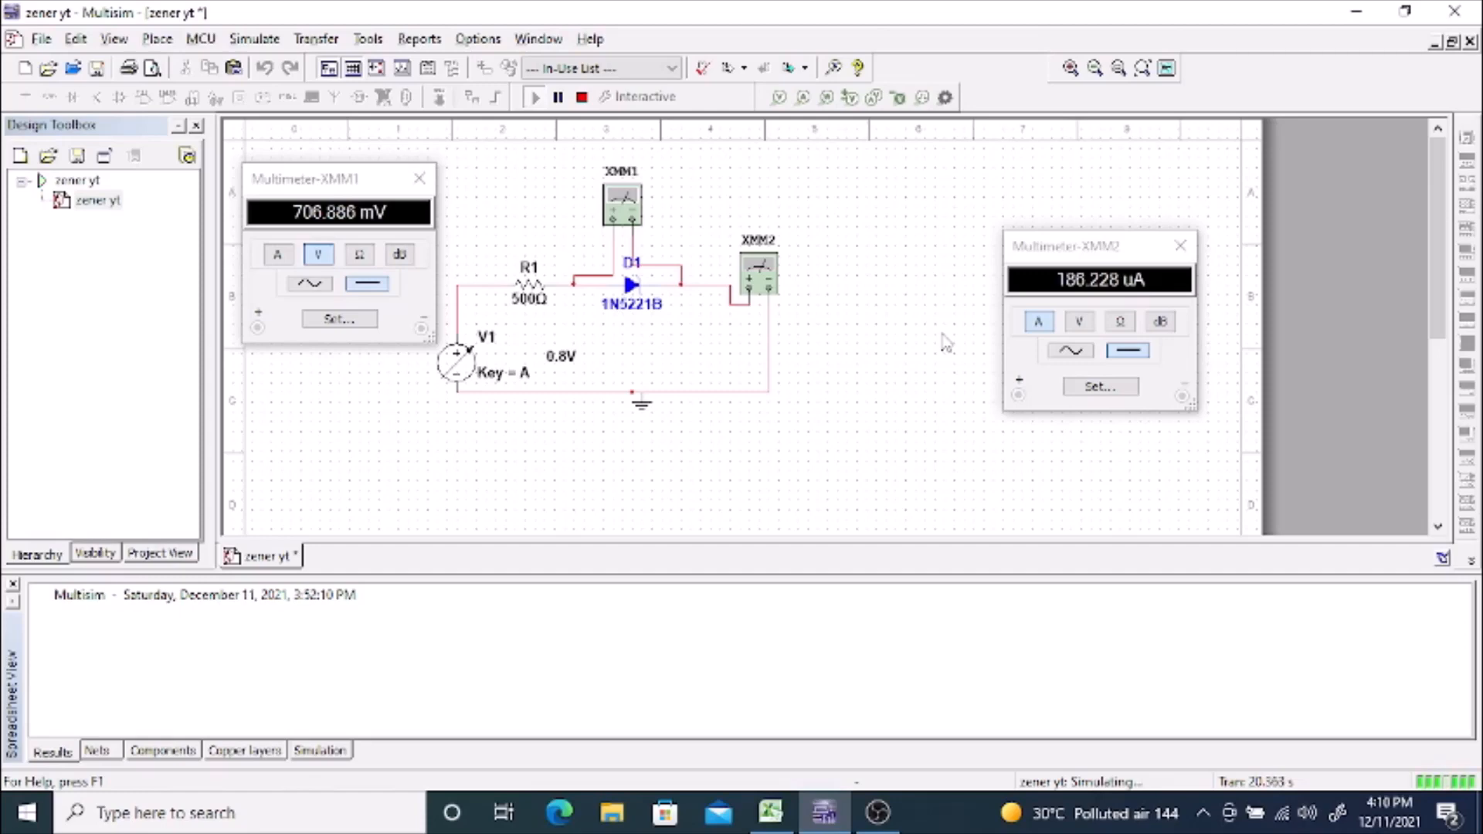
key("a")
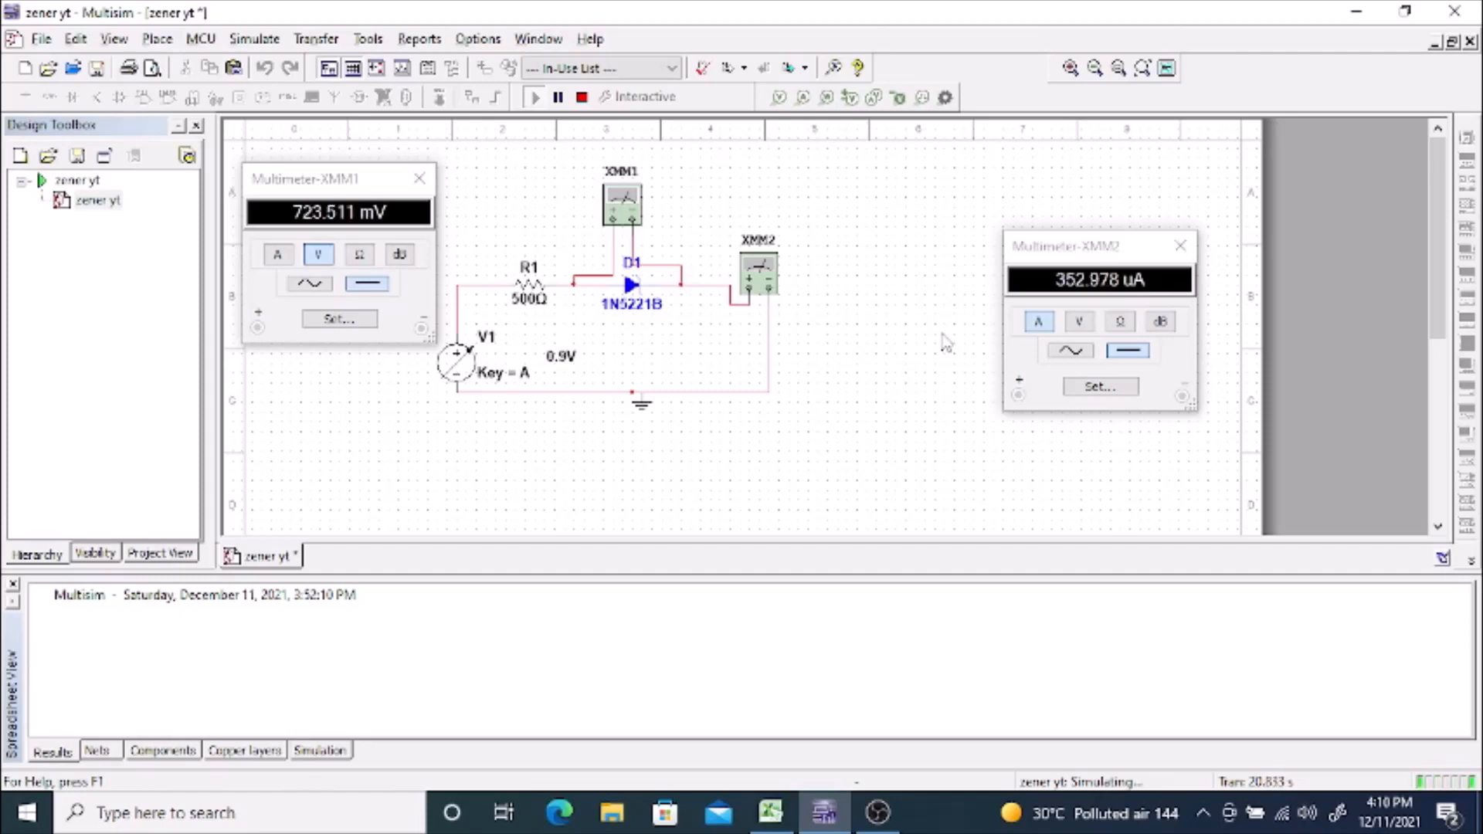
key("a")
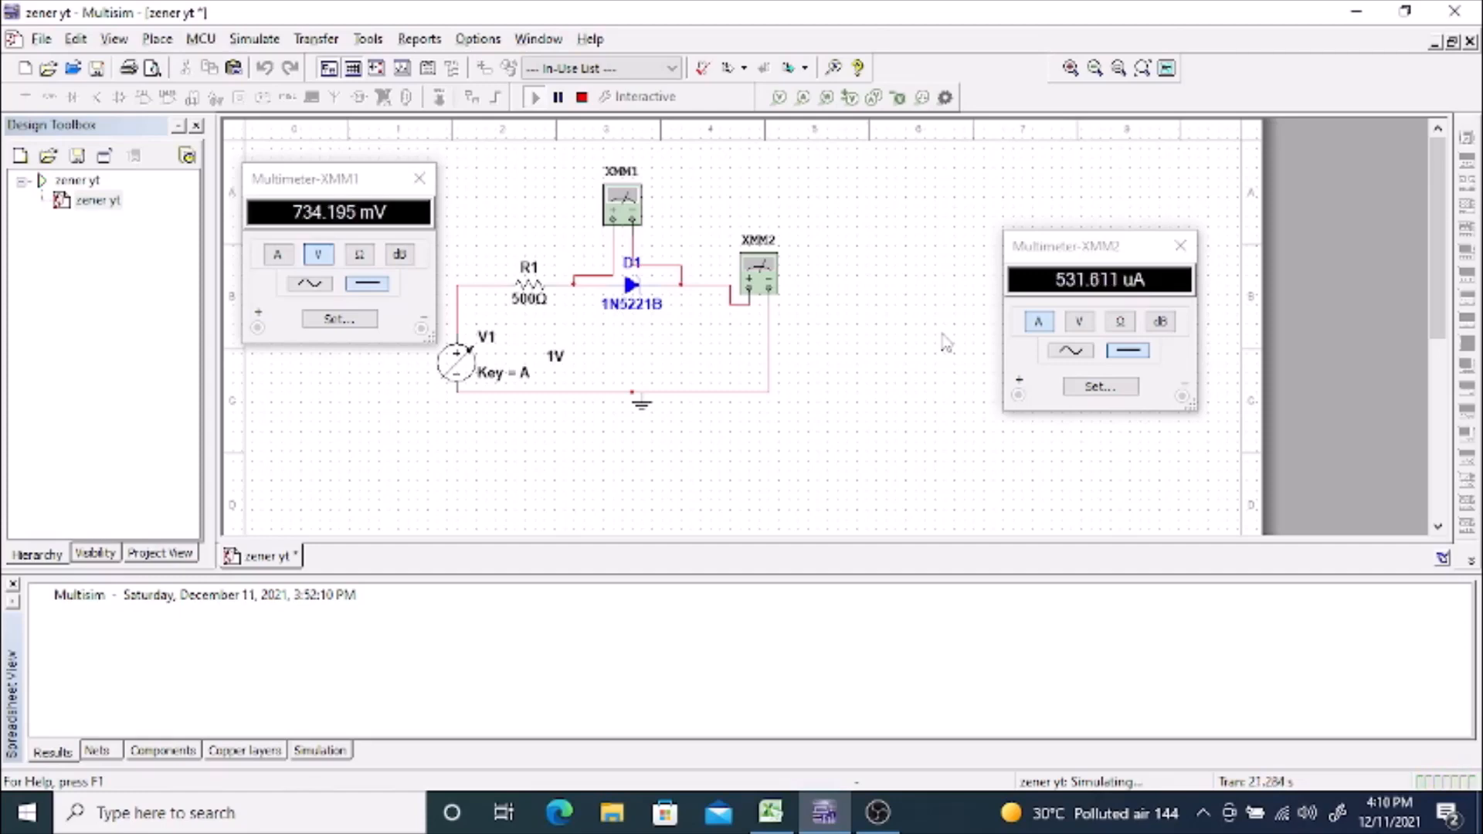
Step: Continue raising V1 in 0.1 V increments up to 2 V while reading both multimeters
key("a")
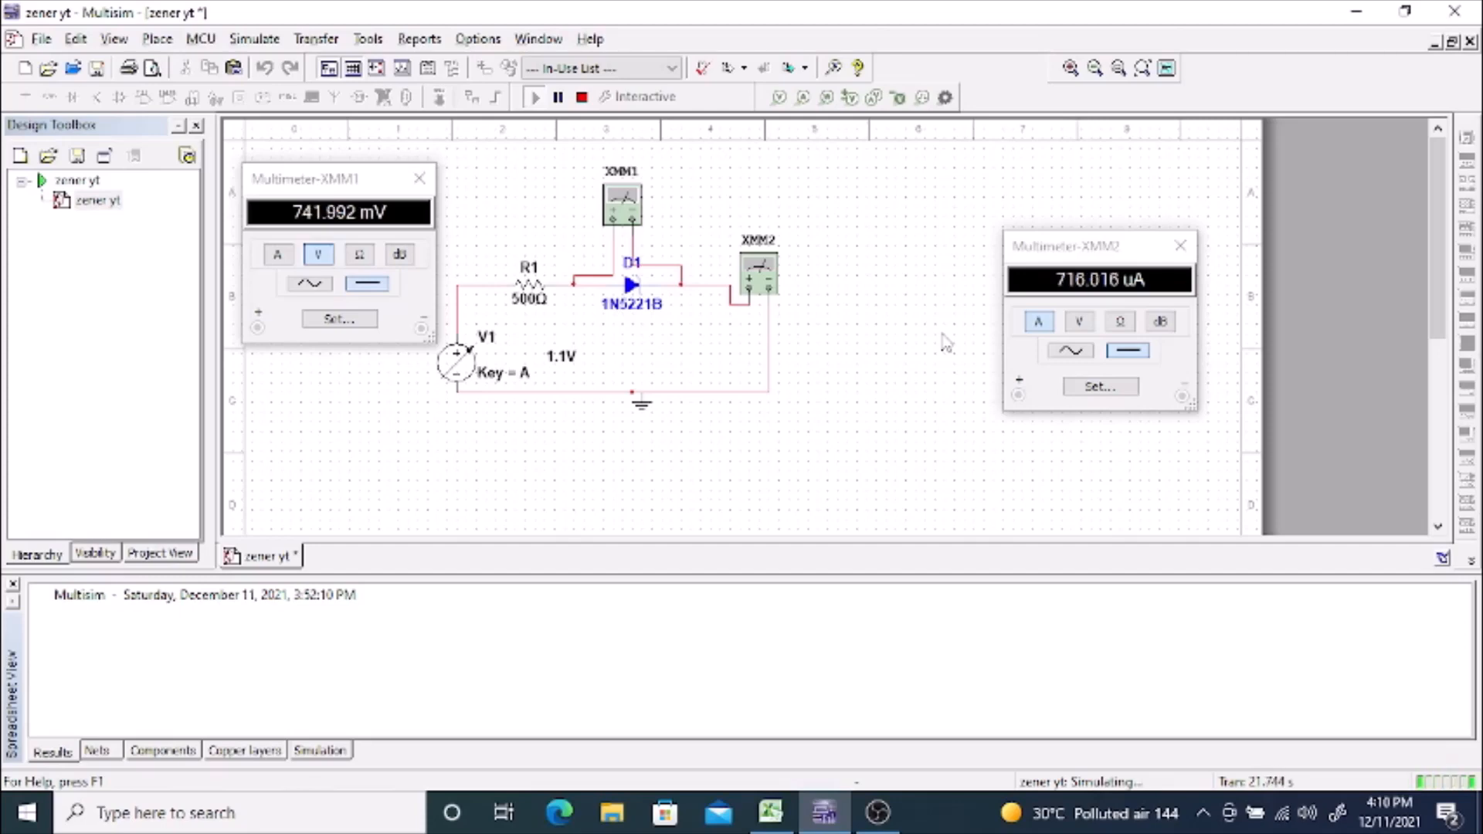
key("a")
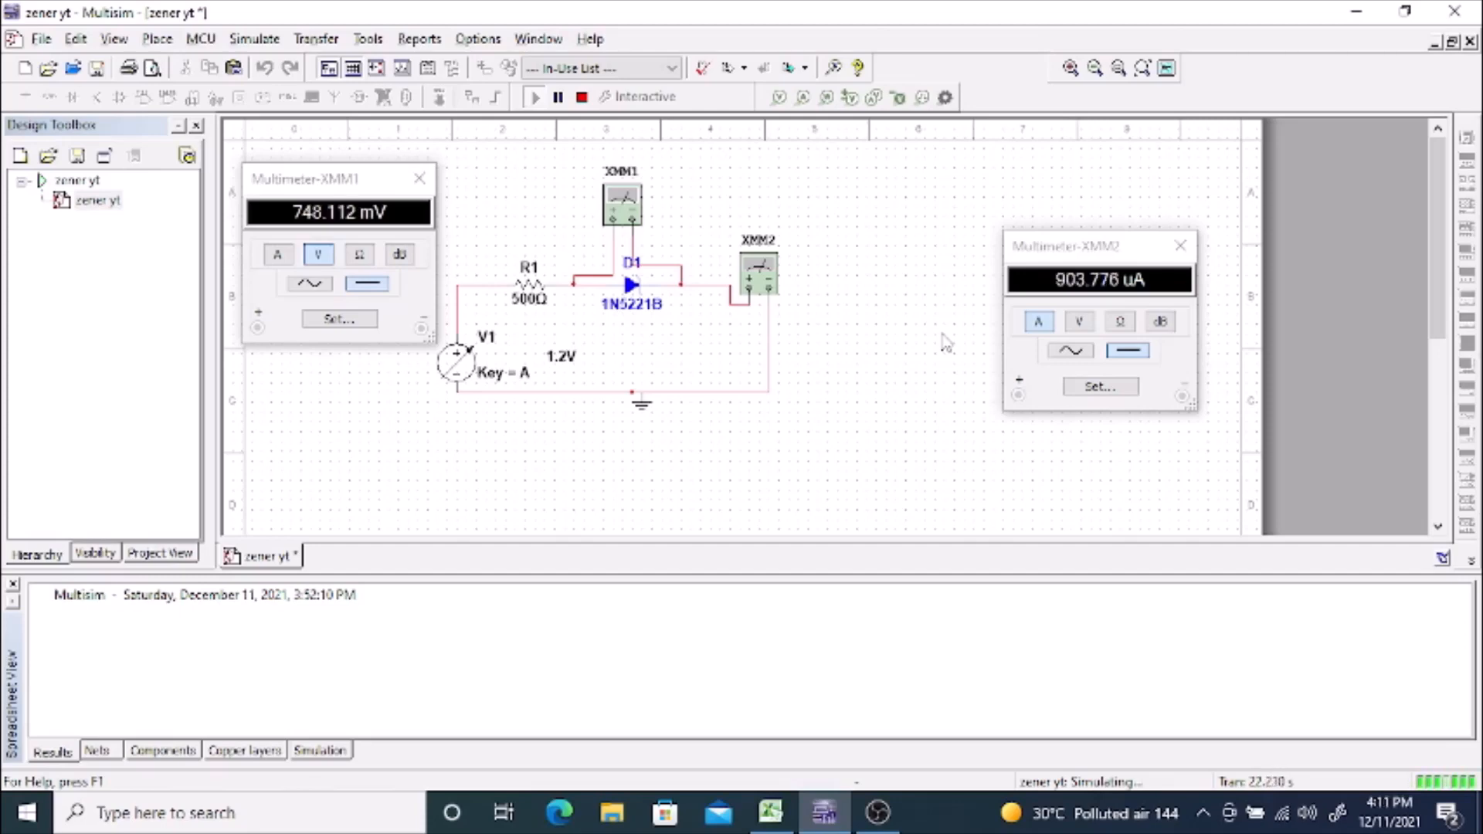
key("a")
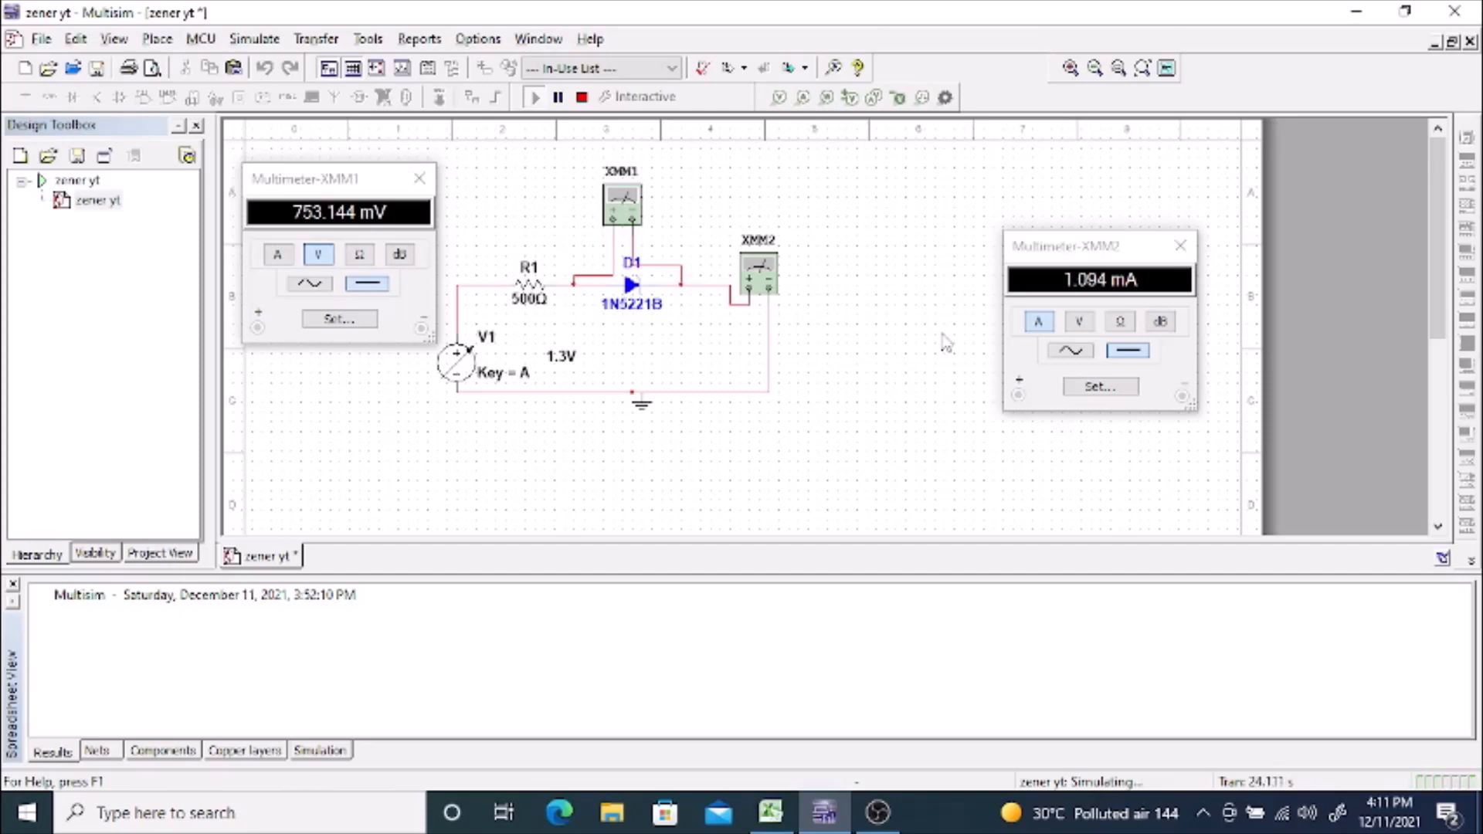
key("a")
key("a")
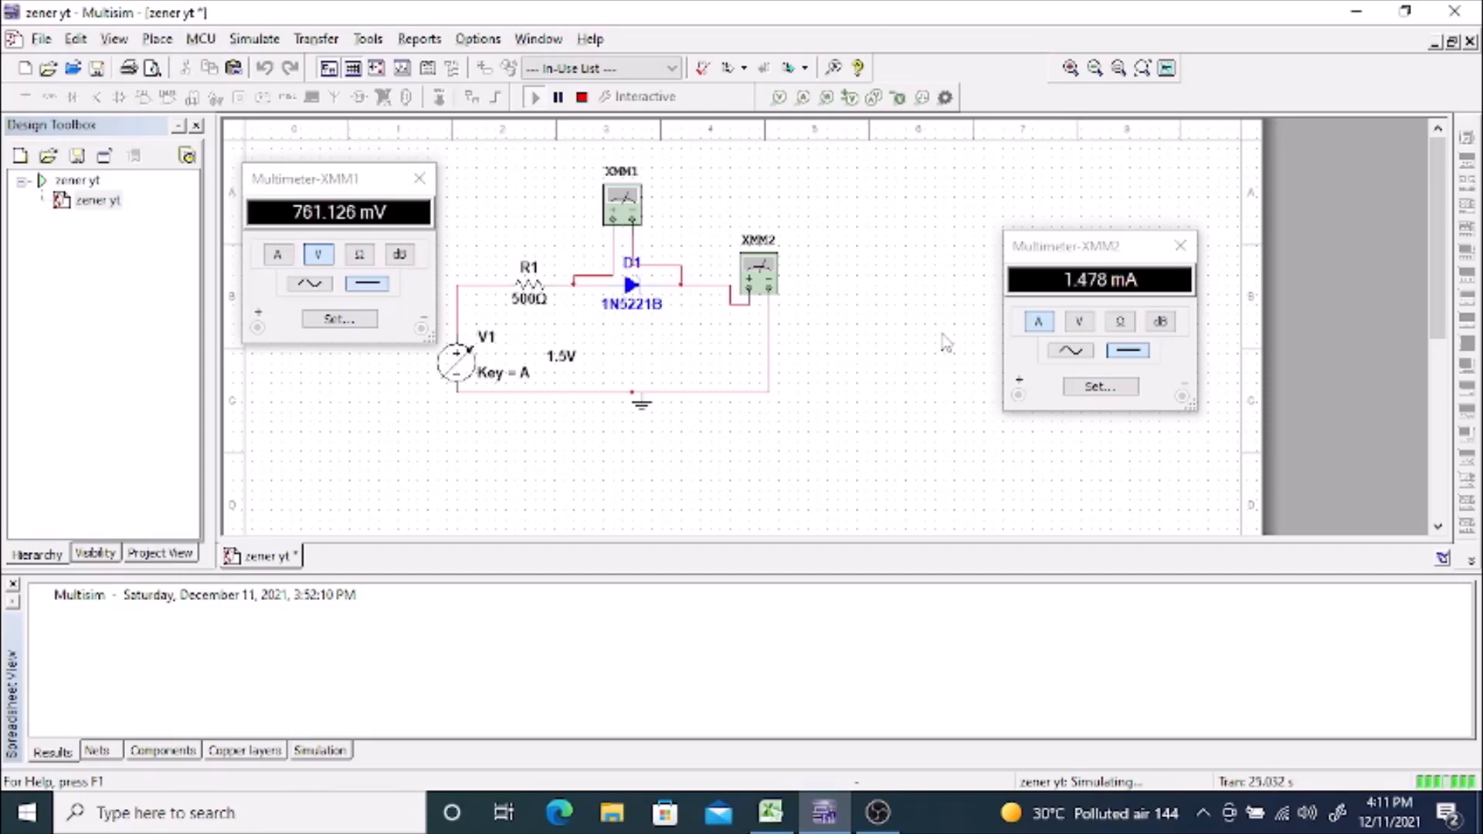
key("a")
key("a")
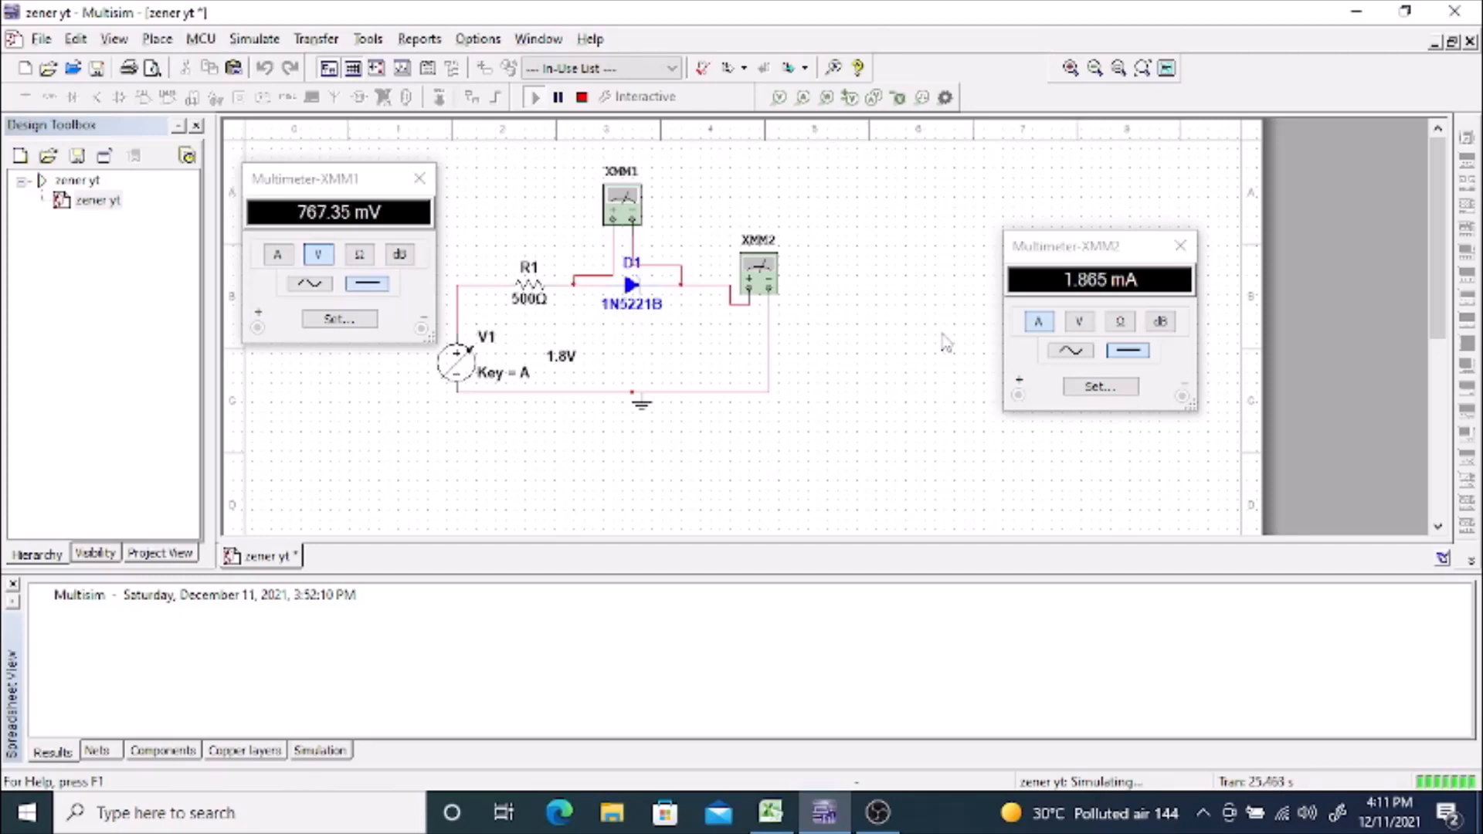
key("a")
key("a")
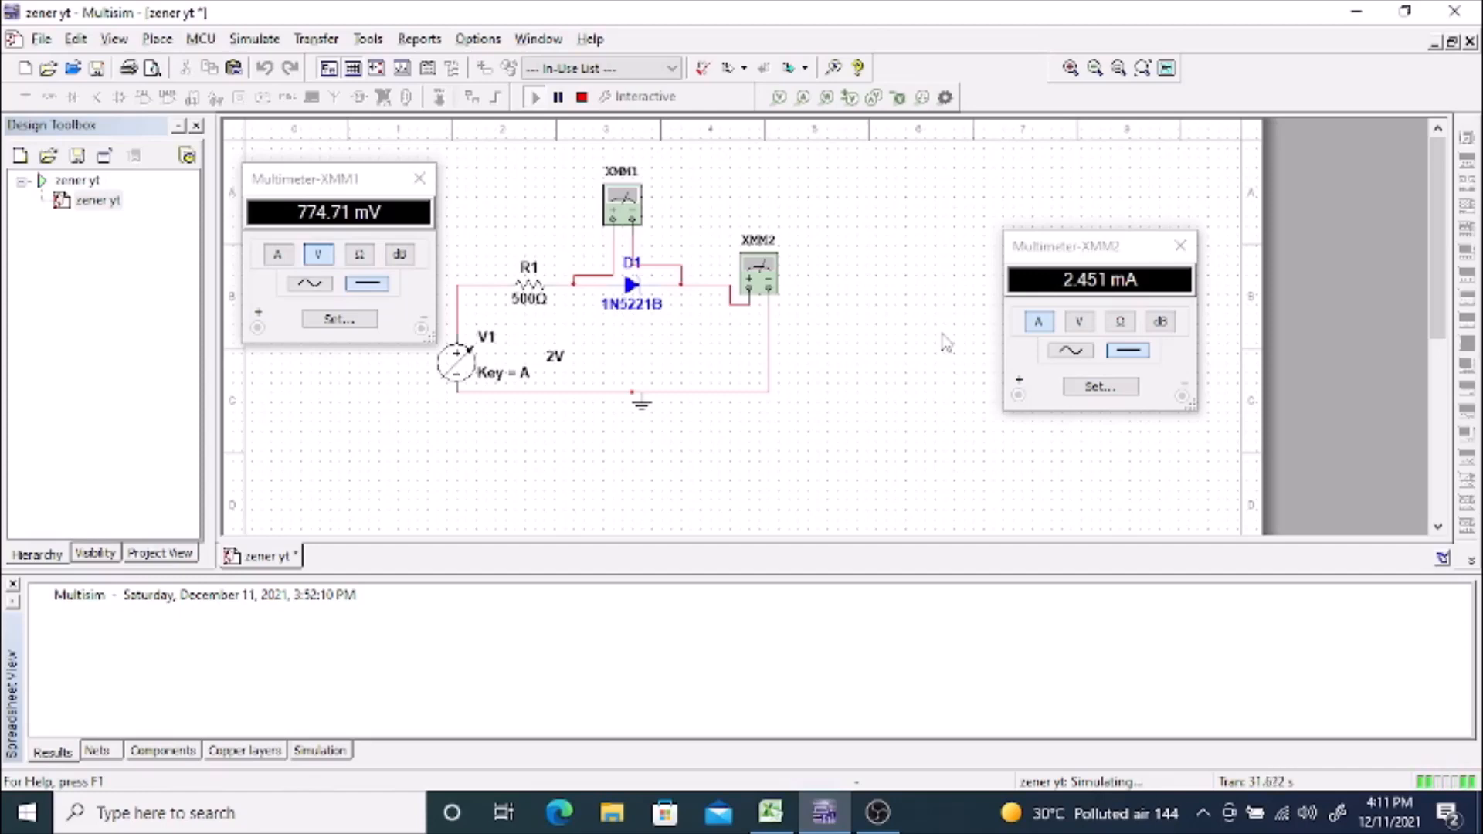
Step: Raise V1 in 0.1 V increments up to 2.4 V while reading both multimeters, and stop the simulation
key("a")
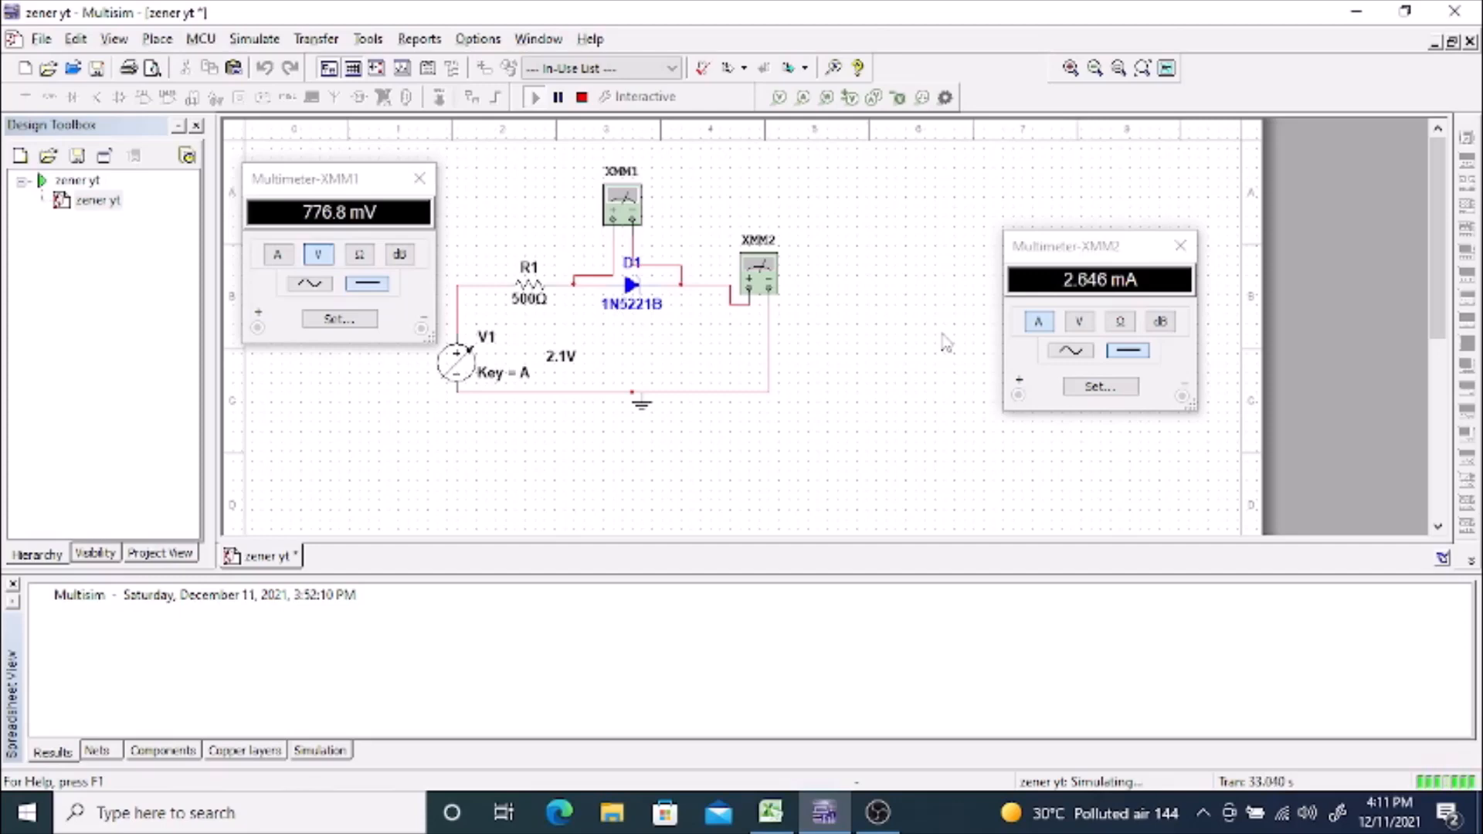
key("a")
key("a")
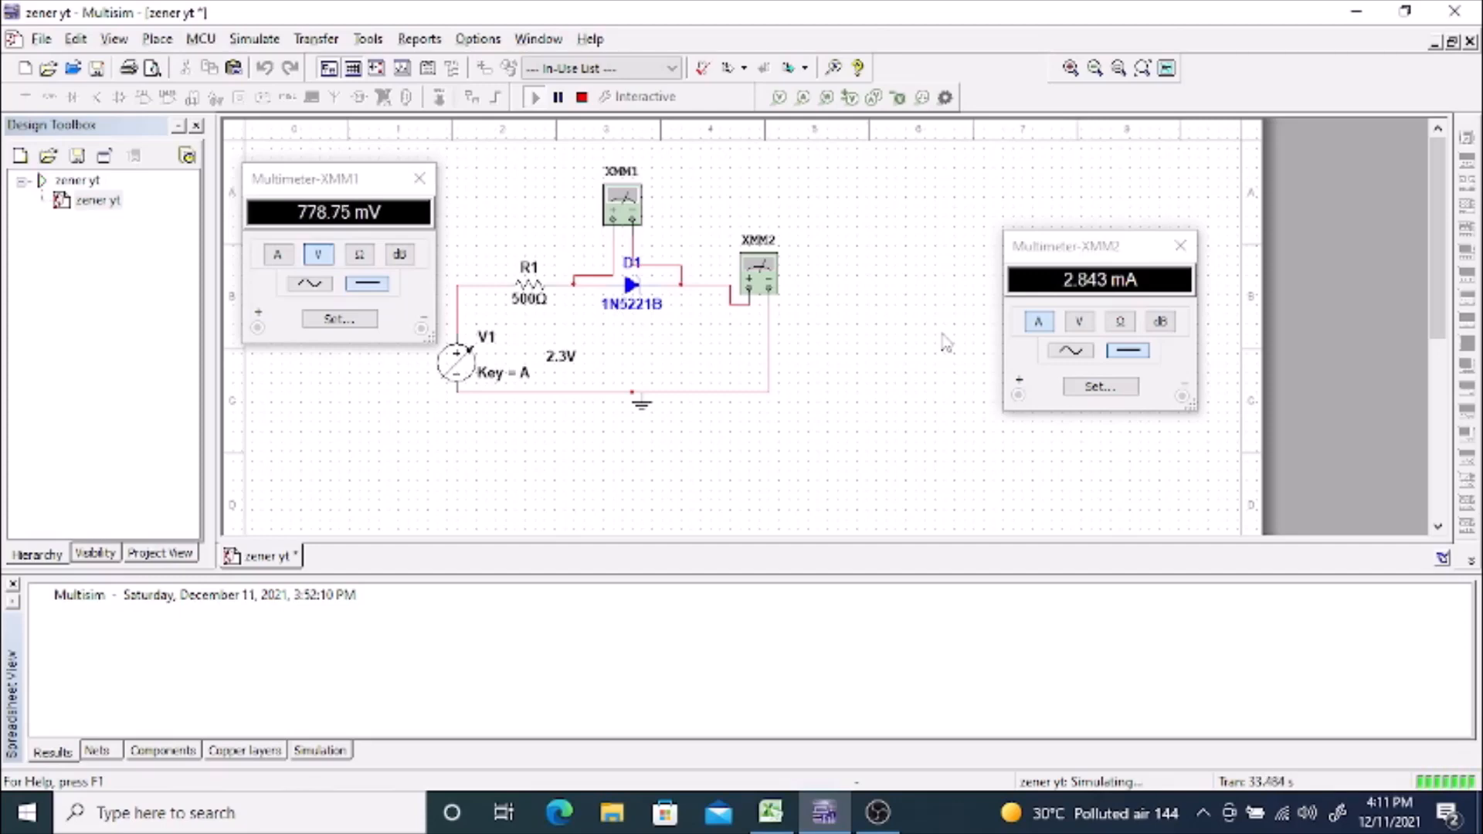
key("a")
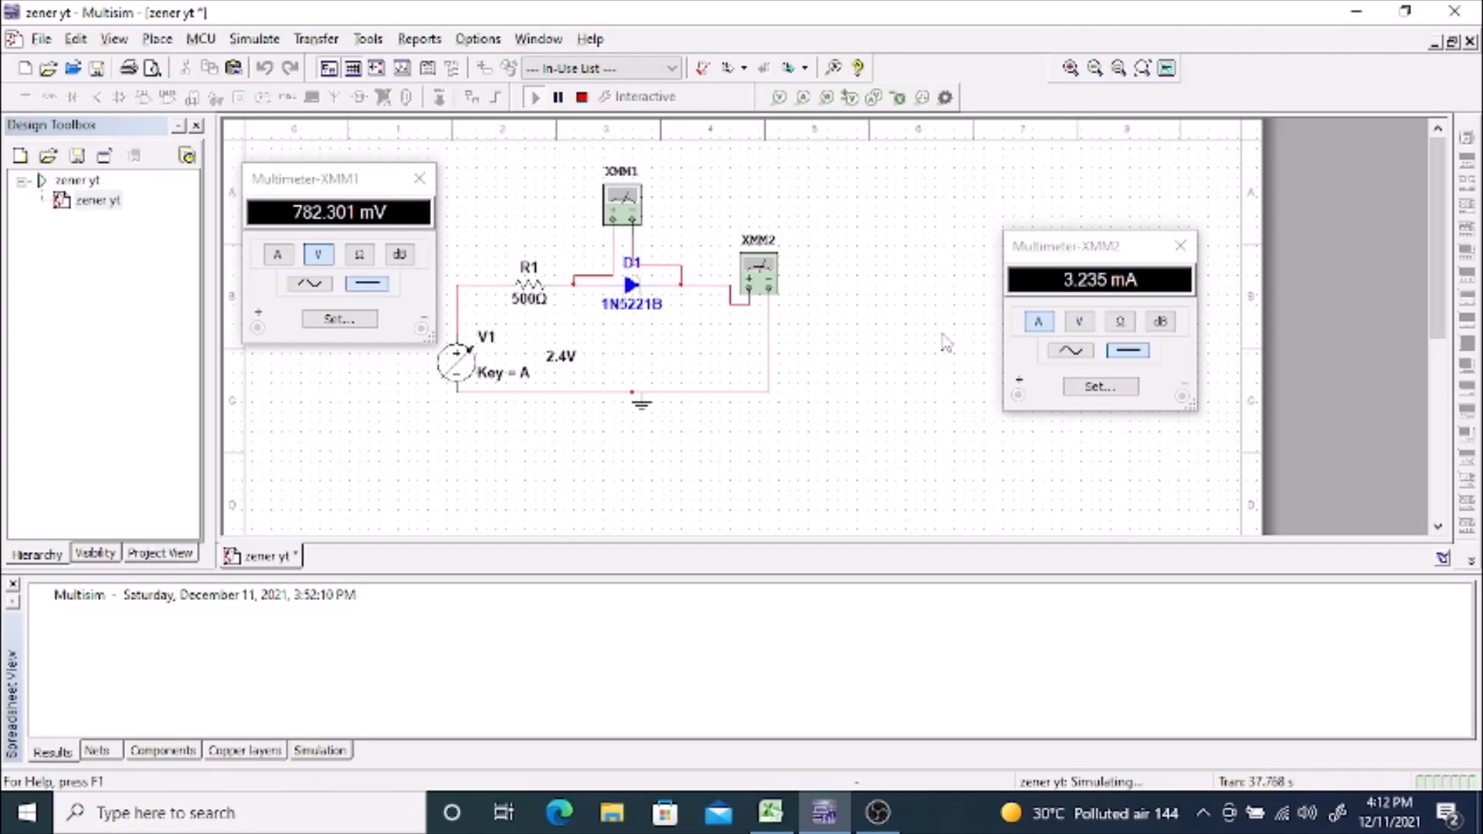
left_click(632, 301)
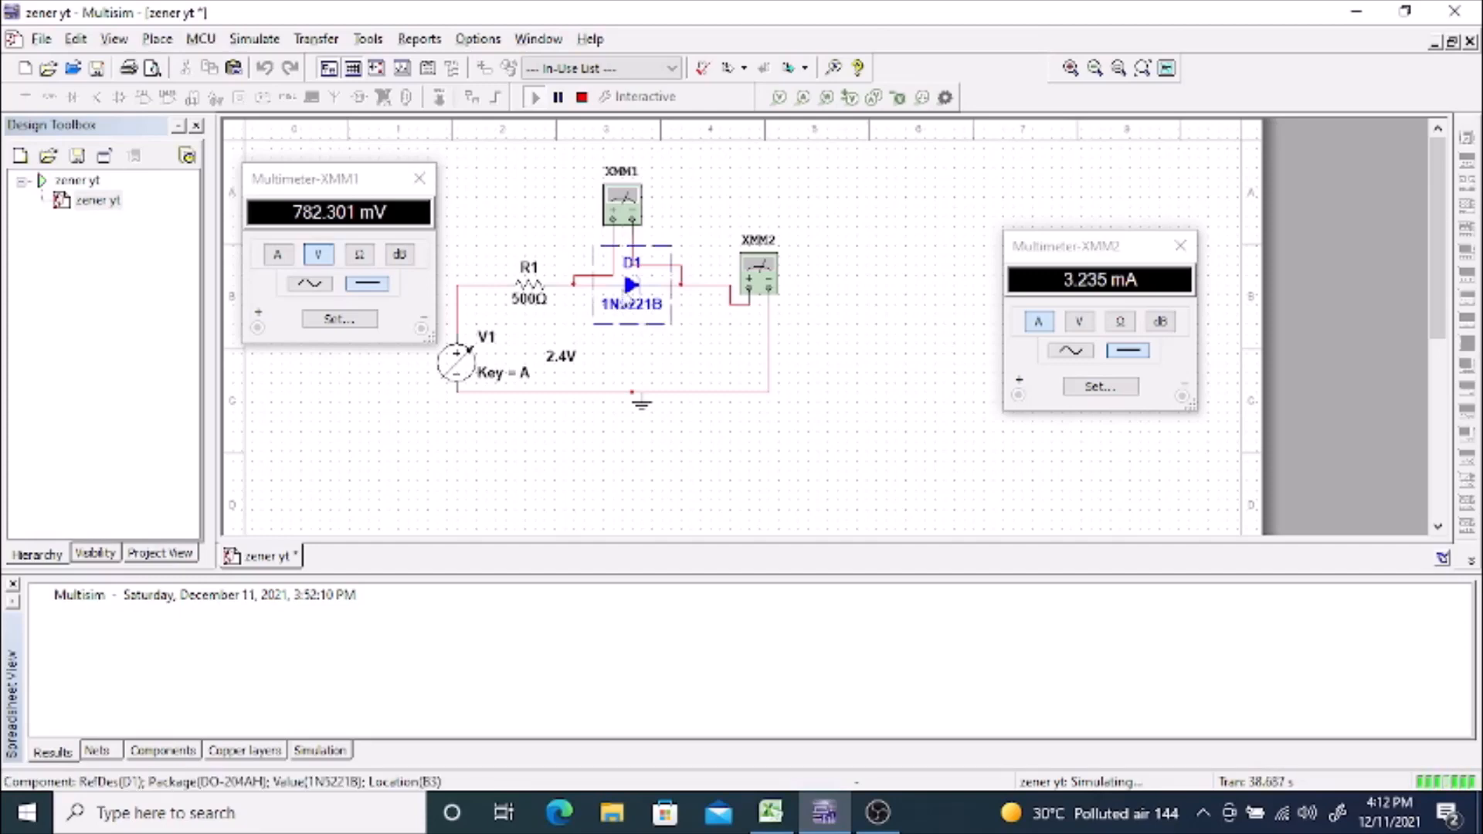
left_click(583, 99)
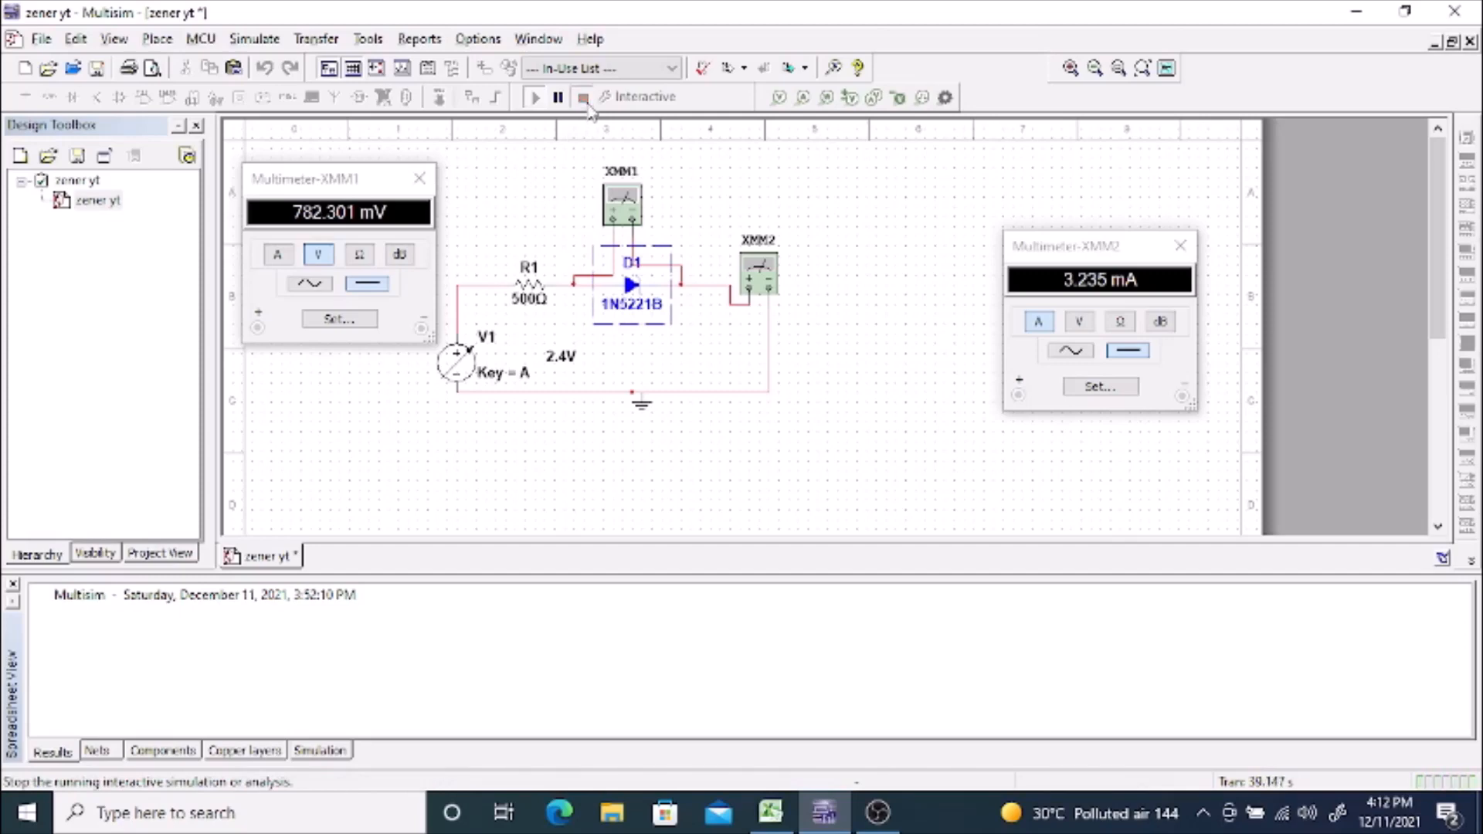
Step: Reset V1 to 0 V and flip diode D1 horizontally to put it in reverse bias
mouse_move(584, 388)
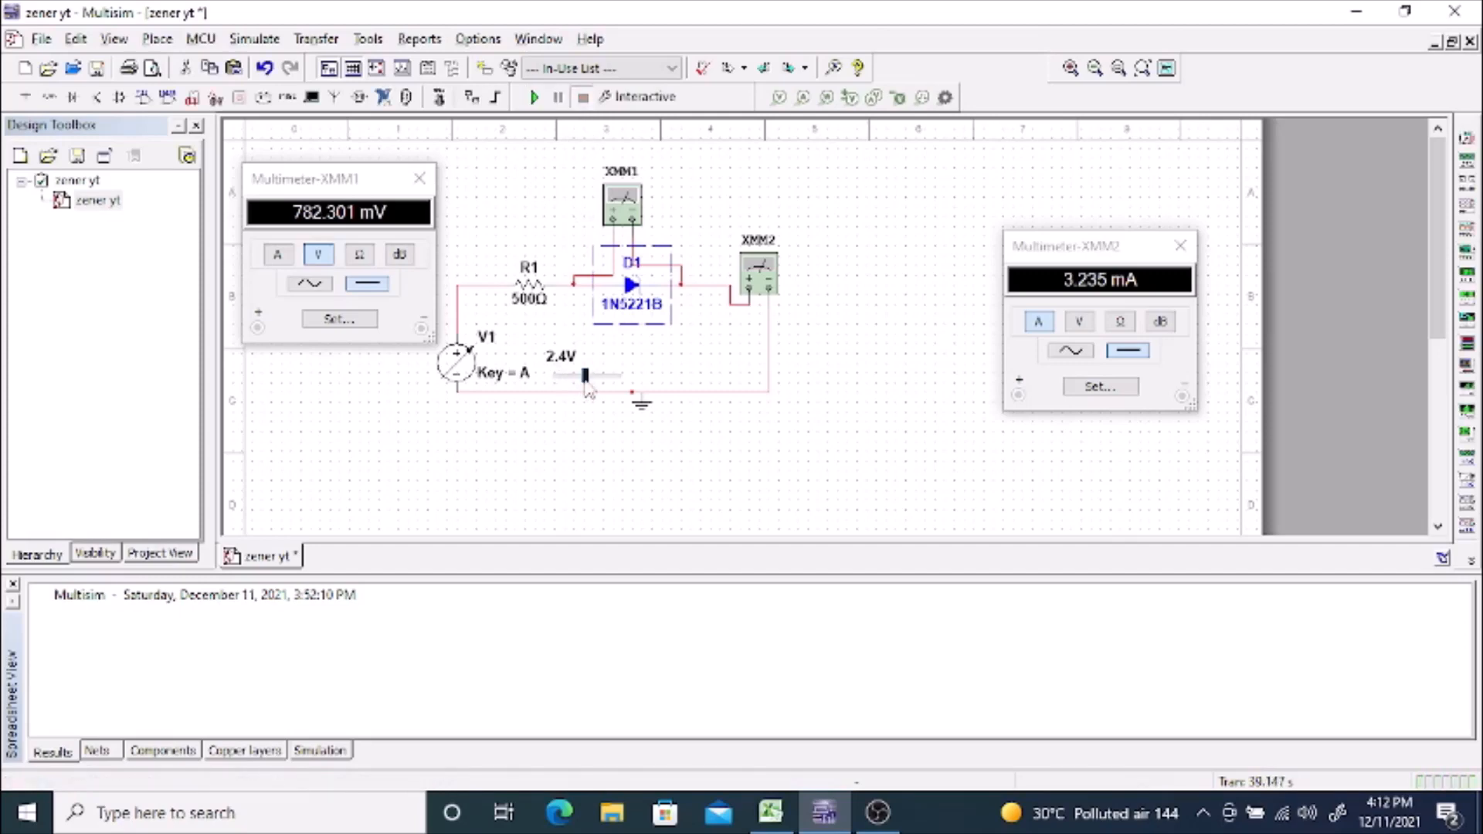
left_click_drag(585, 376, 554, 376)
right_click(632, 286)
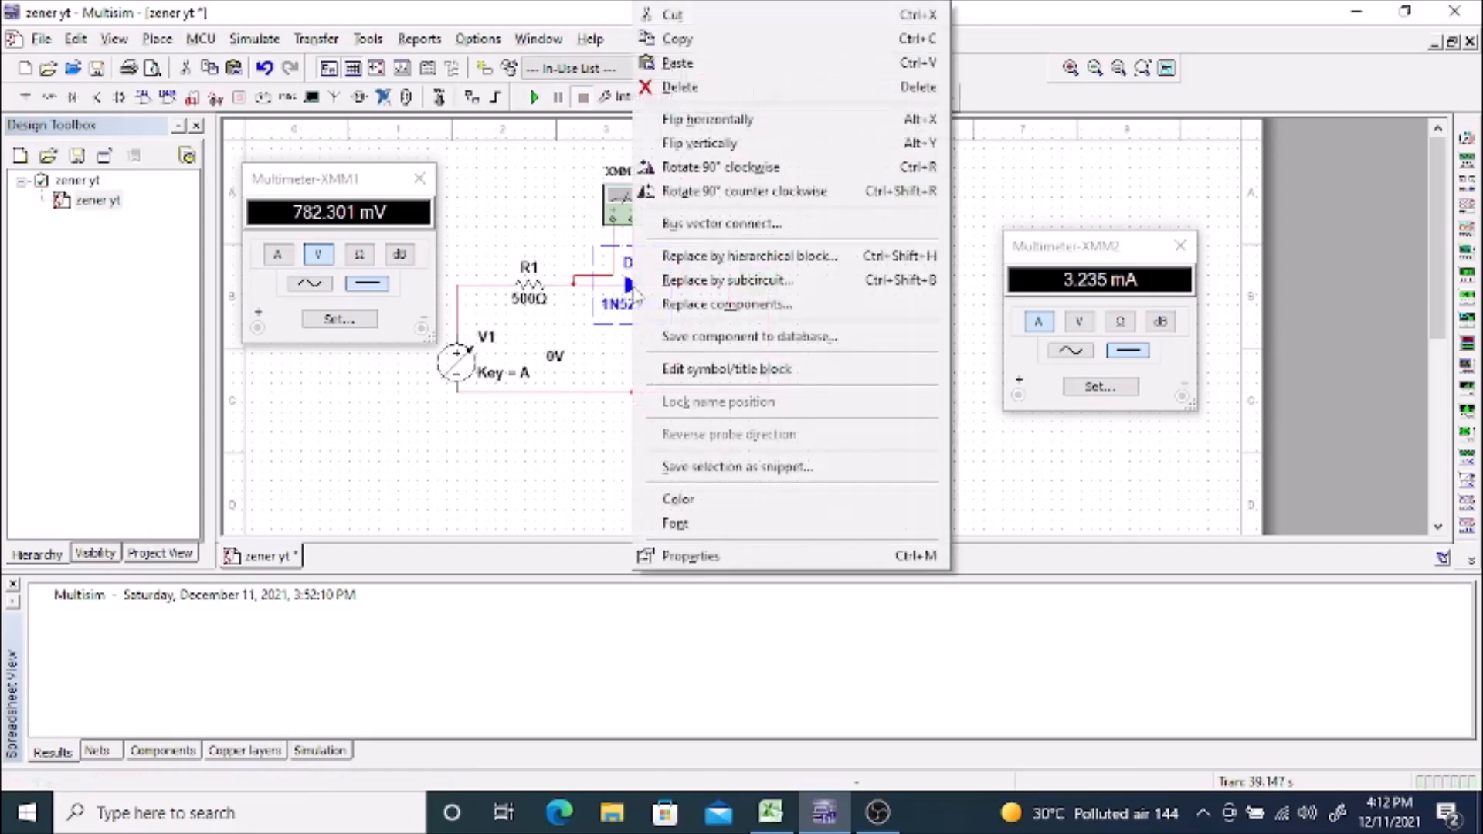
left_click(708, 124)
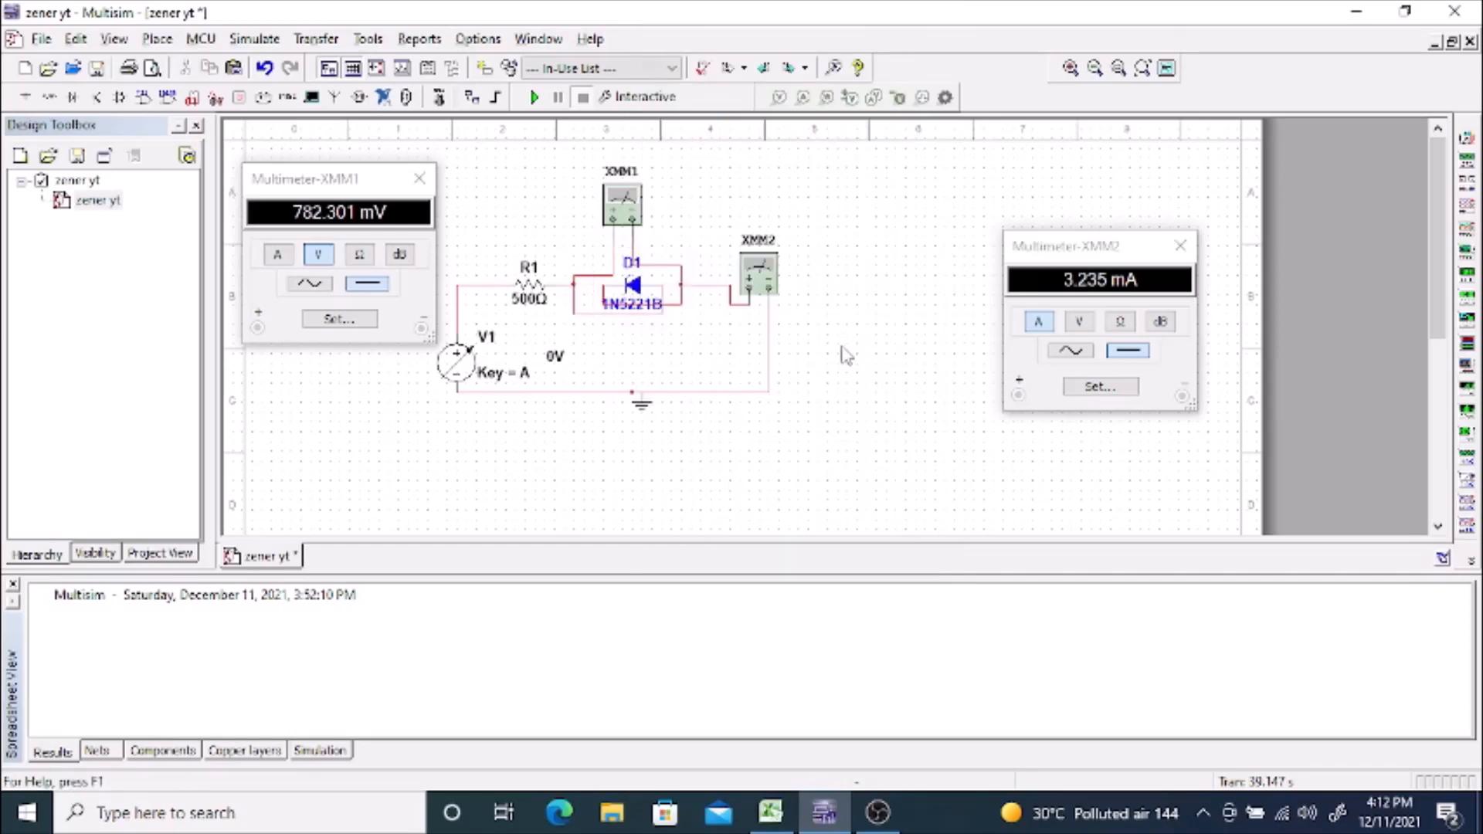
Step: Delete the stray wire loops around D1 so its reversed terminals connect only to the series path
left_click(679, 307)
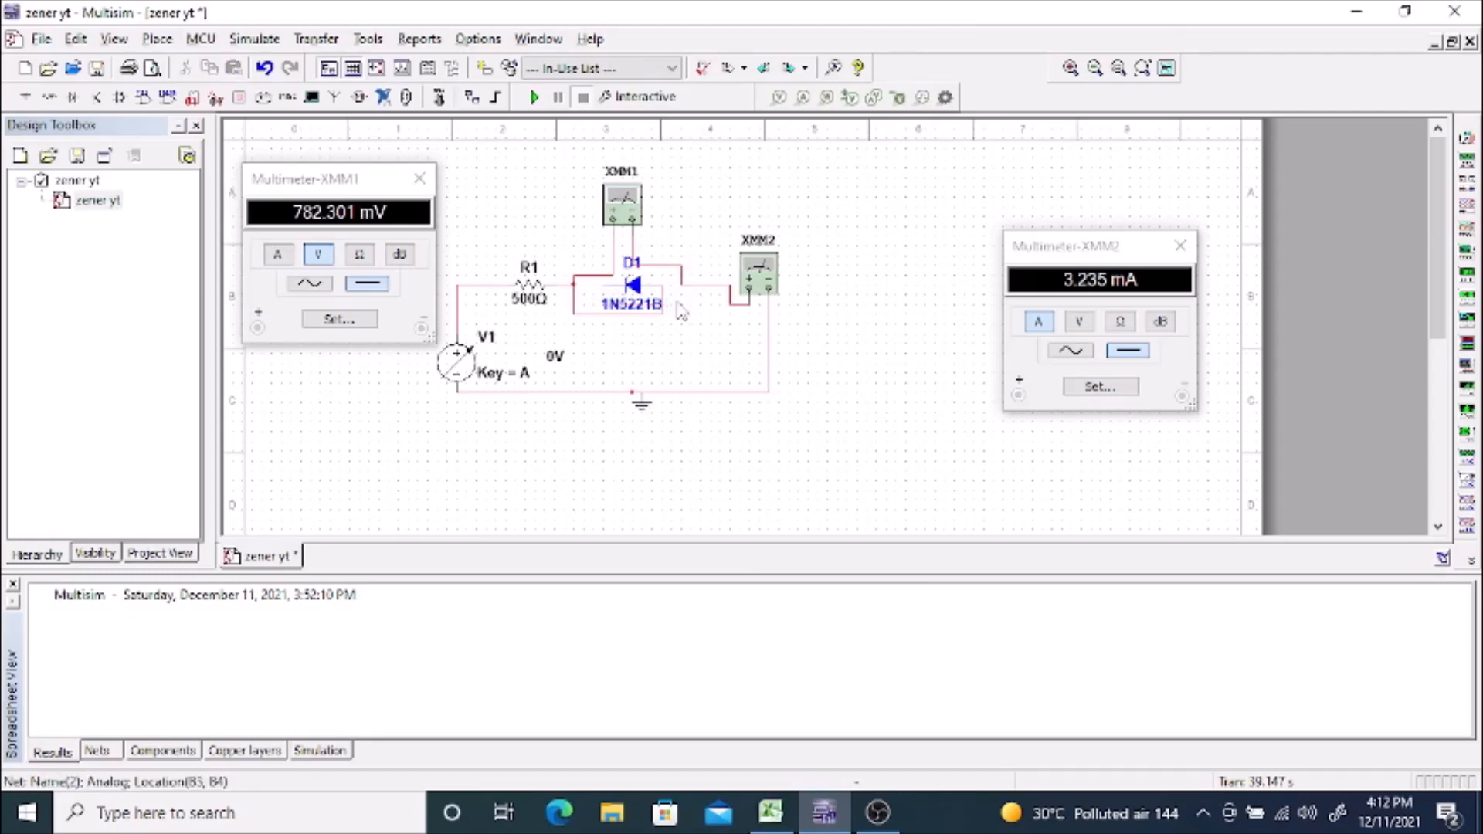
left_click(643, 309)
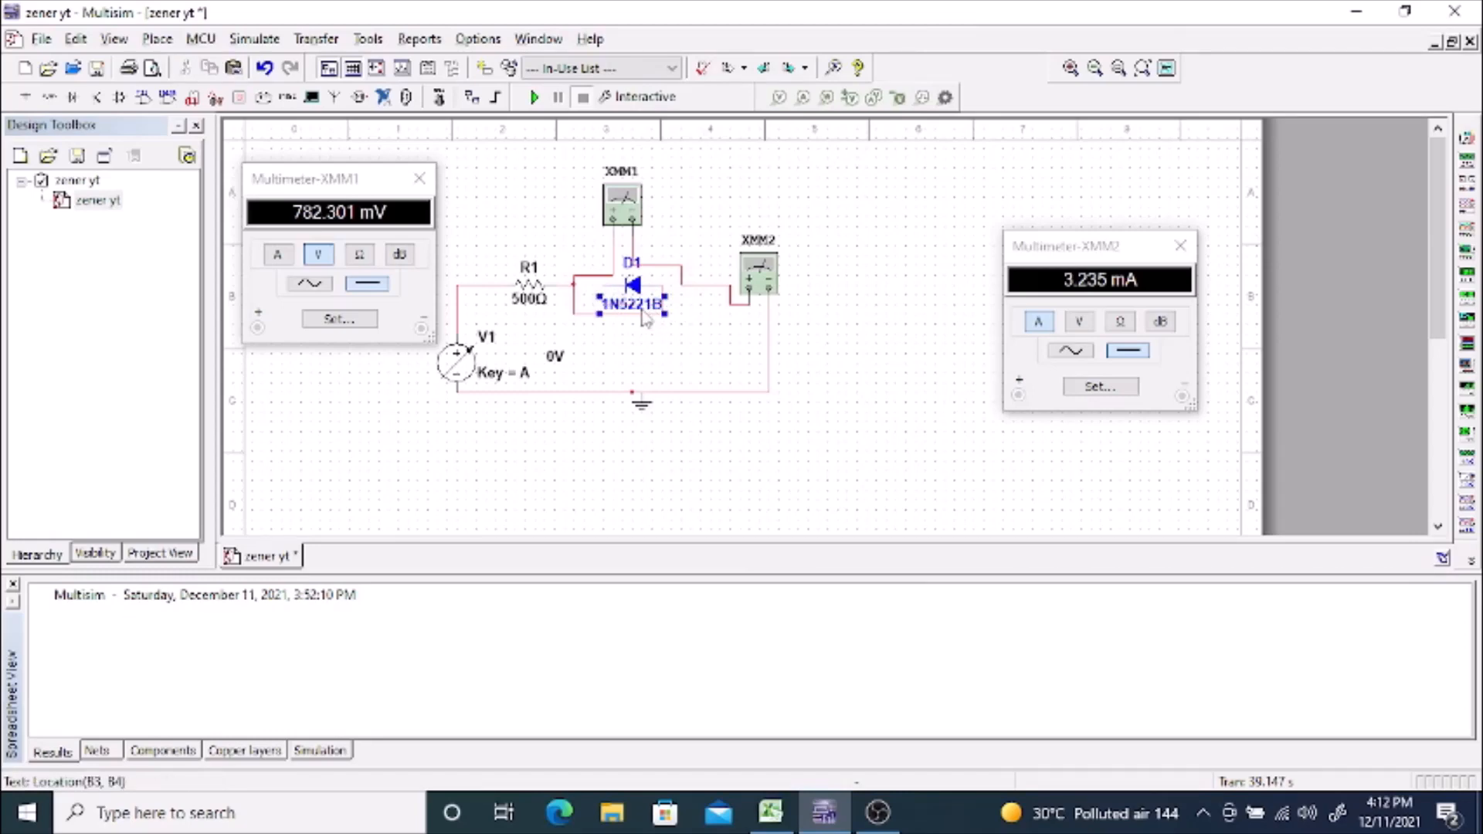
left_click(608, 313)
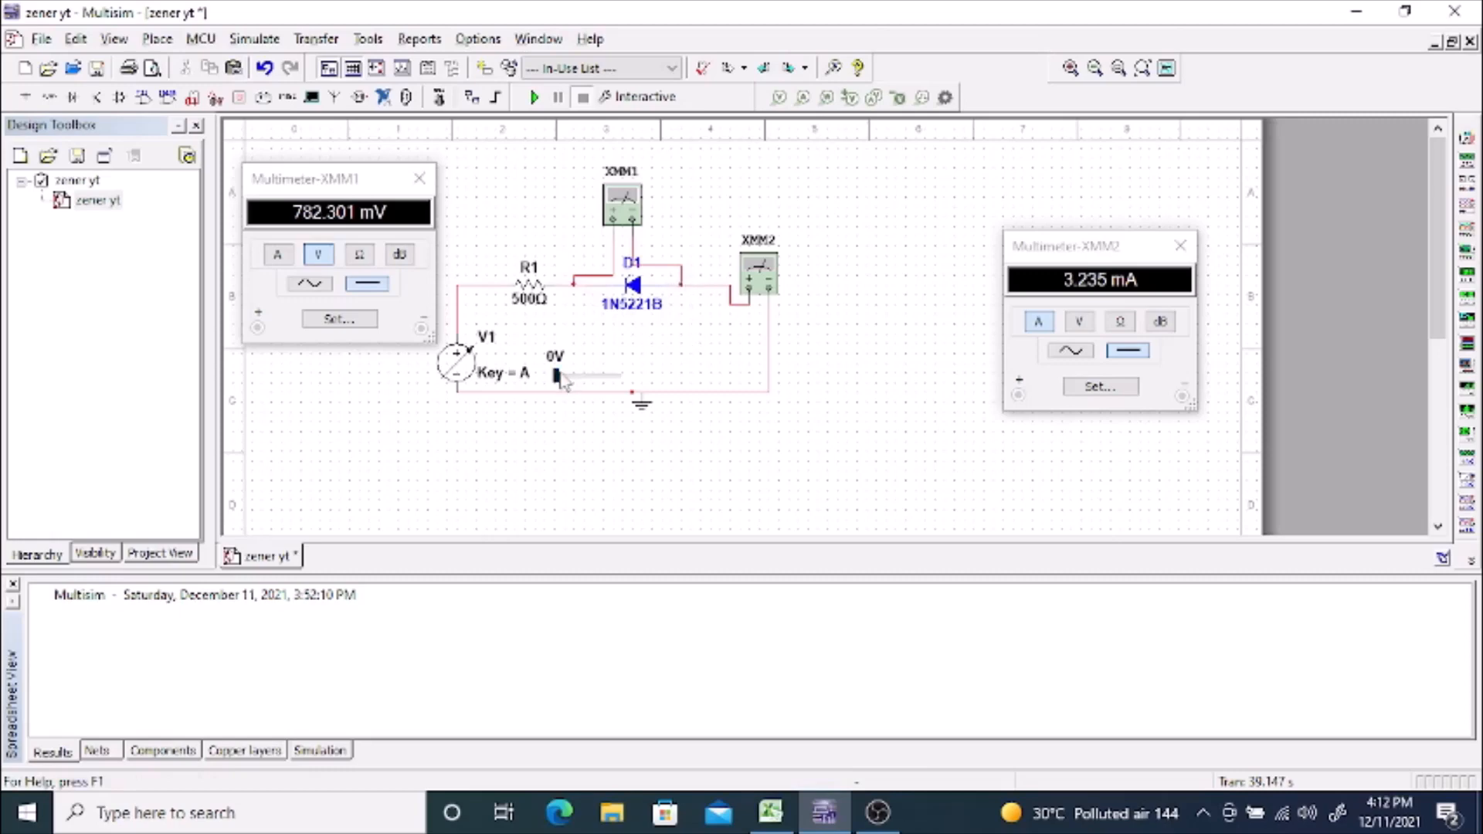
Step: Run the interactive simulation and raise V1 in 0.1 V increments to 1 V, reading reverse voltage and current
left_click(533, 98)
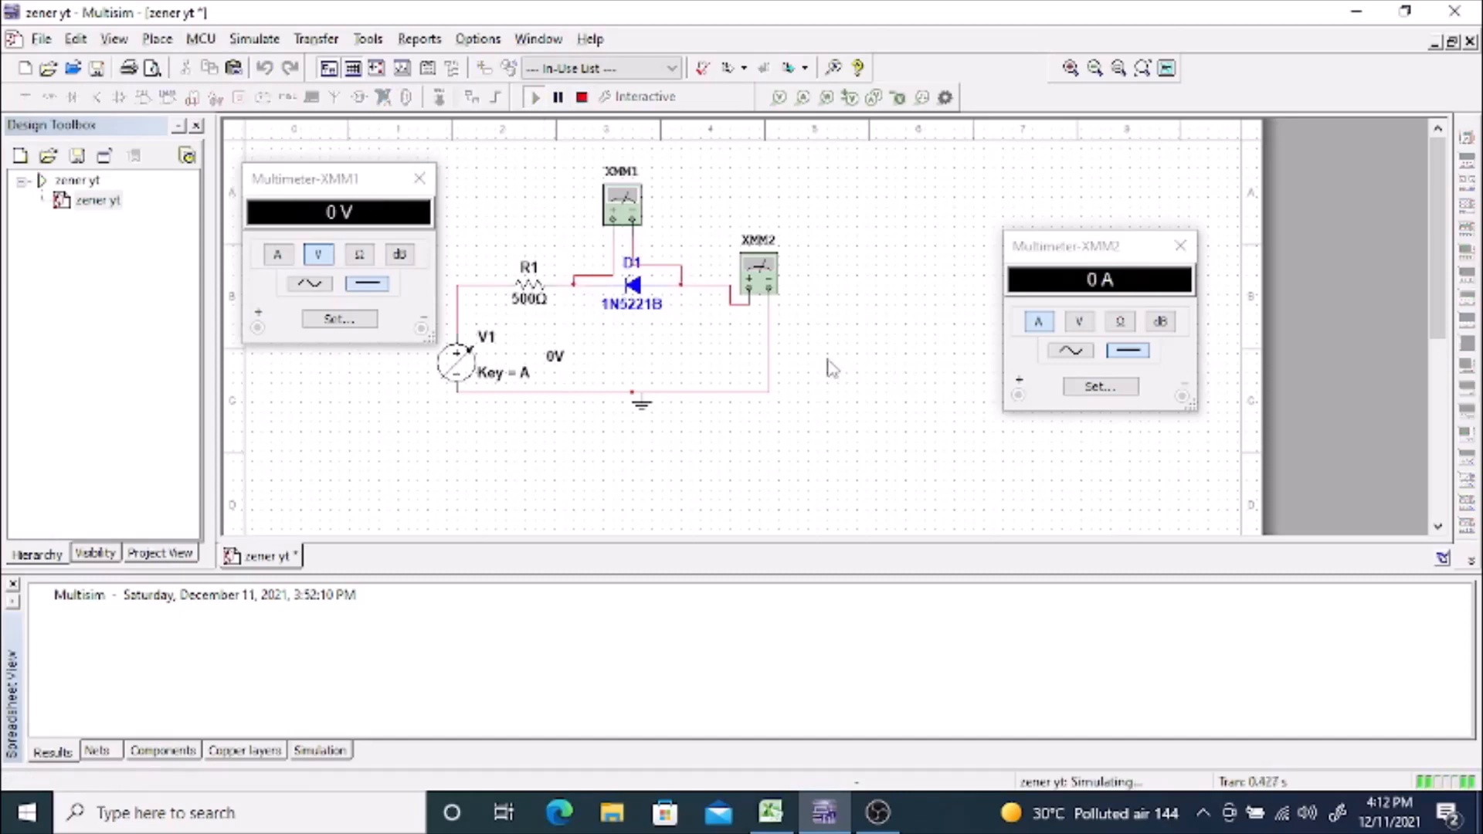
key("a")
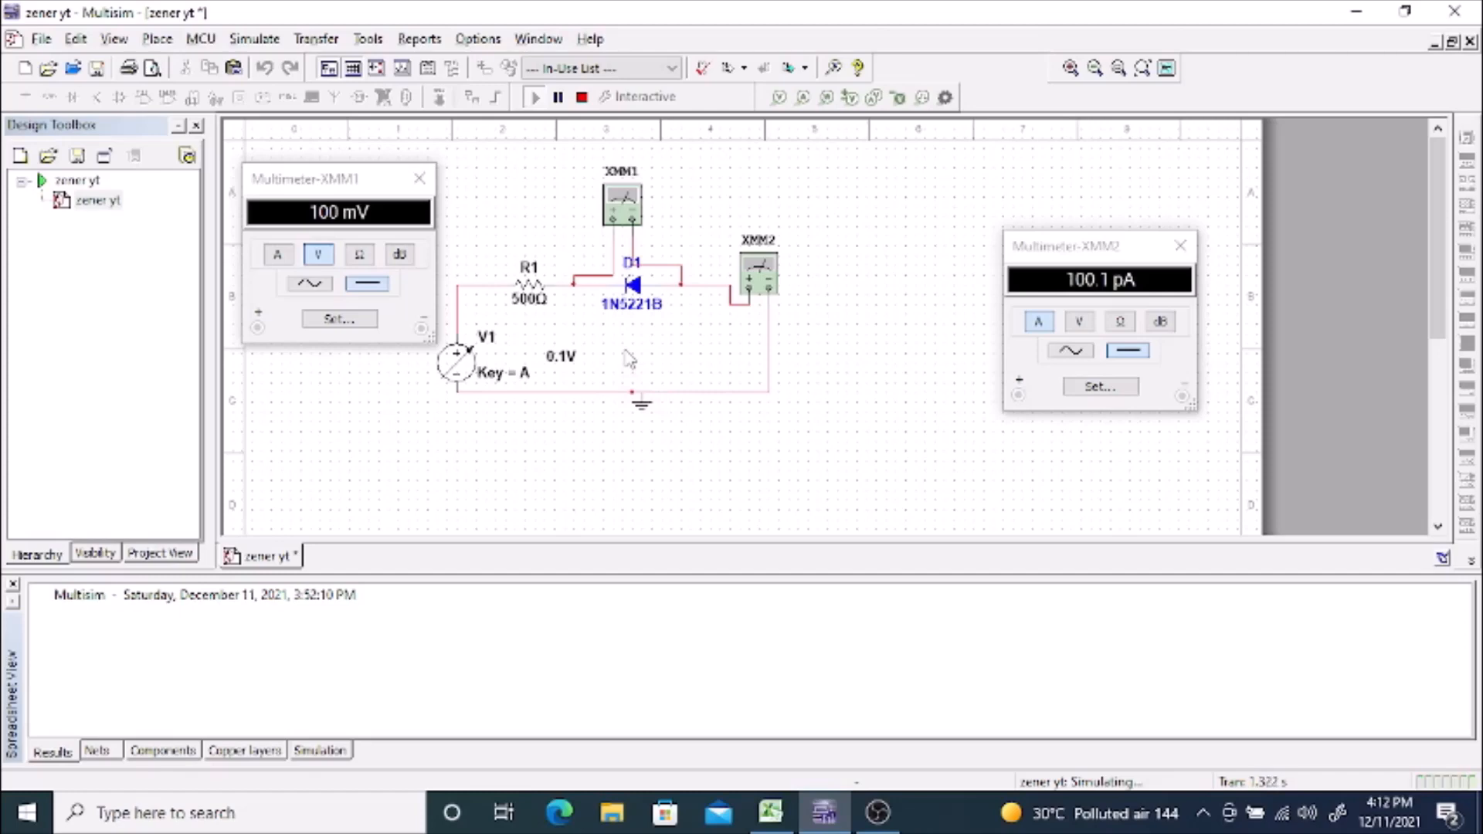
key("a")
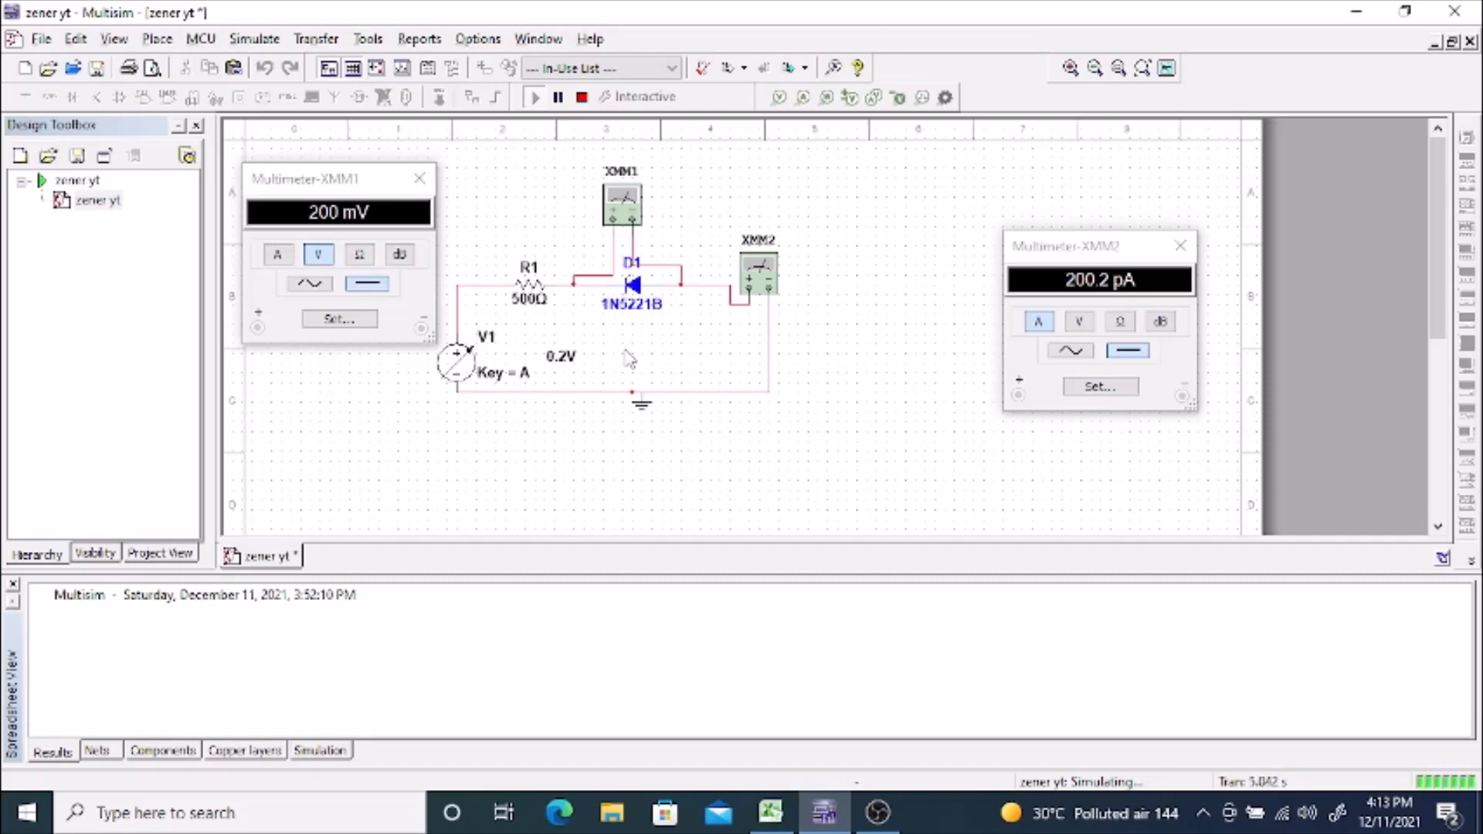
key("a")
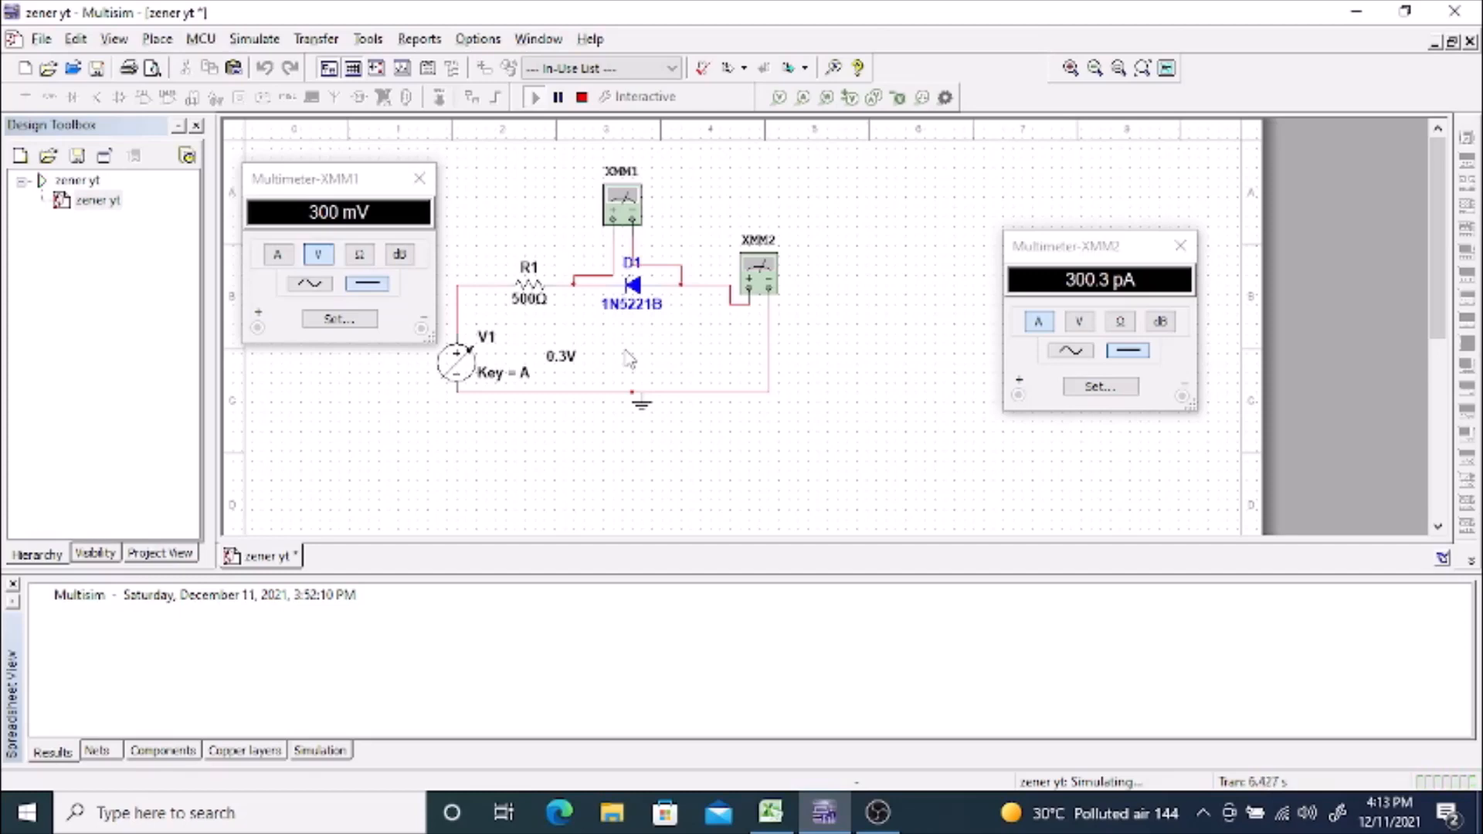
key("a")
key("a")
key("a")
key("a")
Step: Raise V1 in 0.1 V increments from 1 V to 2 V, watching the reverse readings on XMM1 and XMM2
key("a")
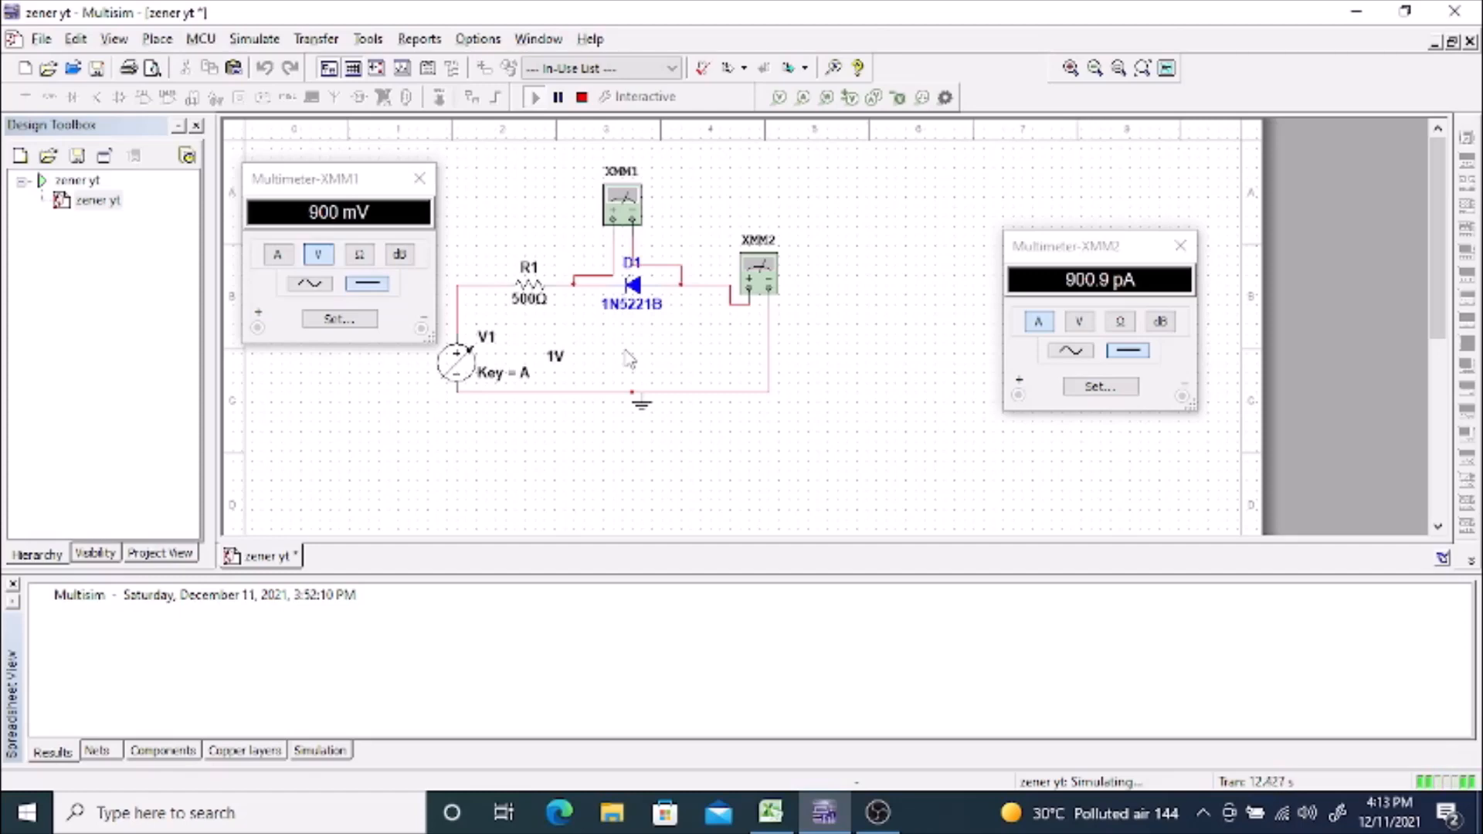
key("a")
key("a")
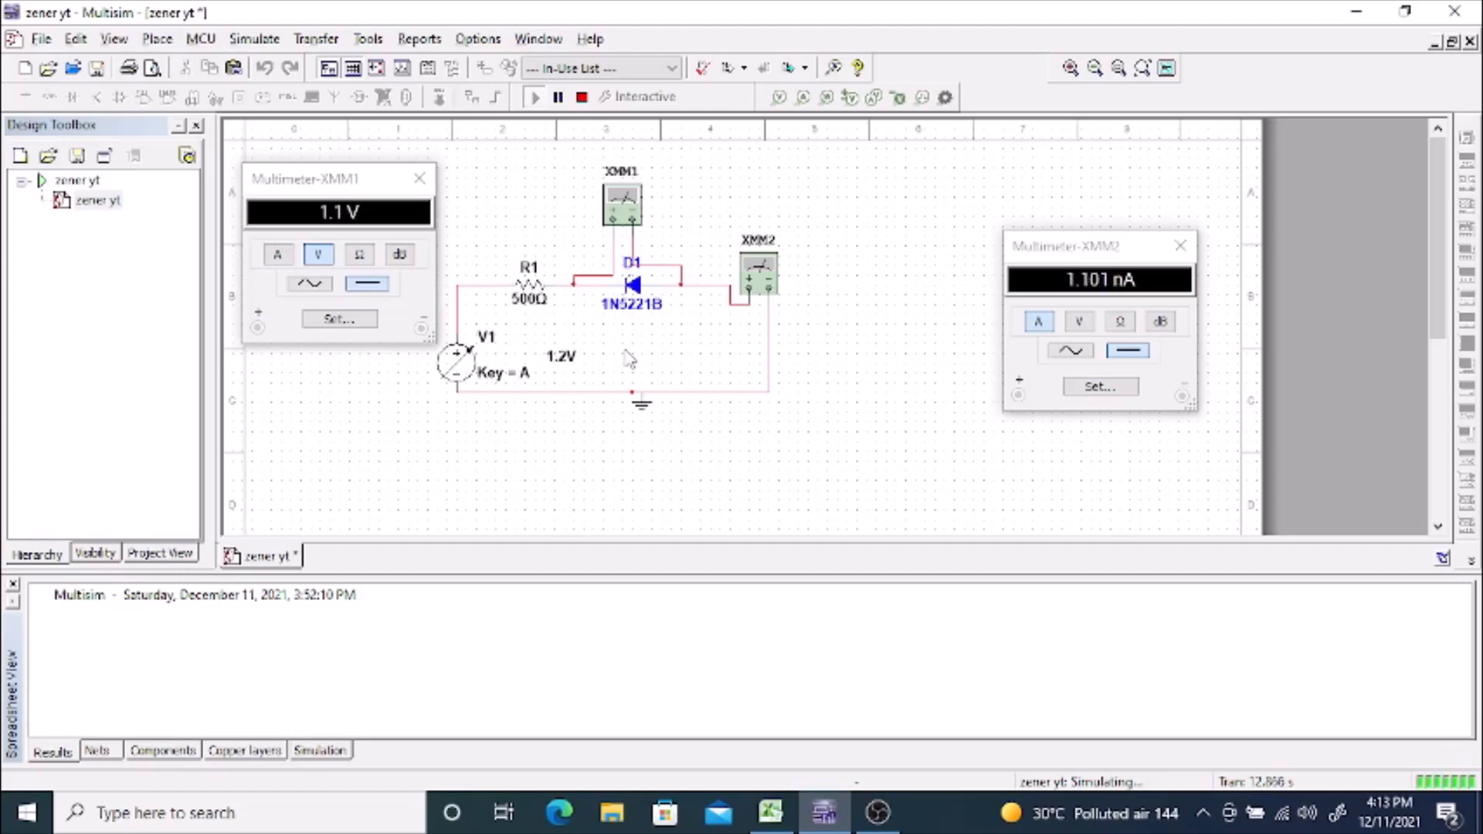
key("a")
key("a")
key("a")
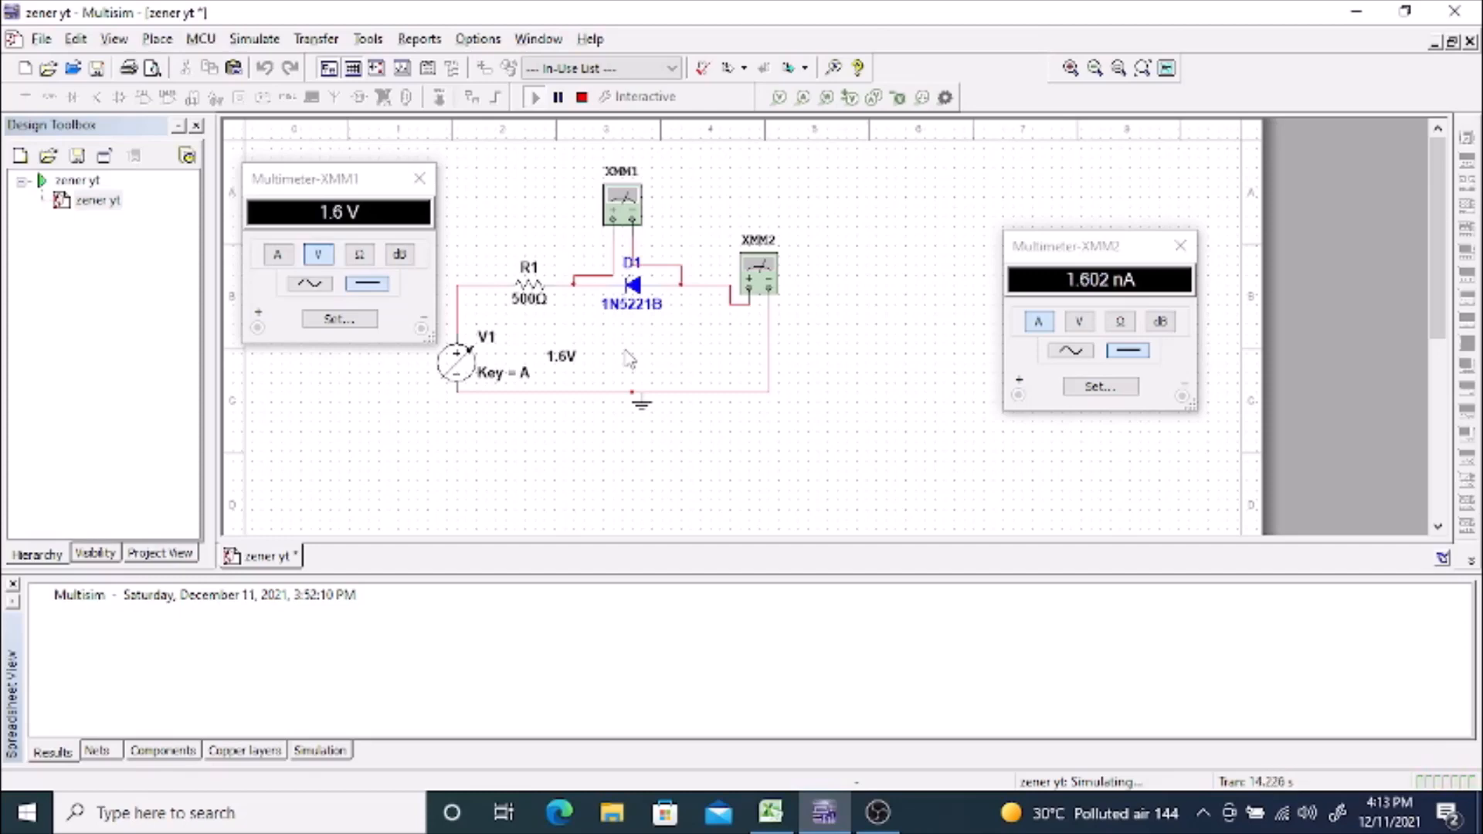
key("a")
key("a")
key("a")
key("a")
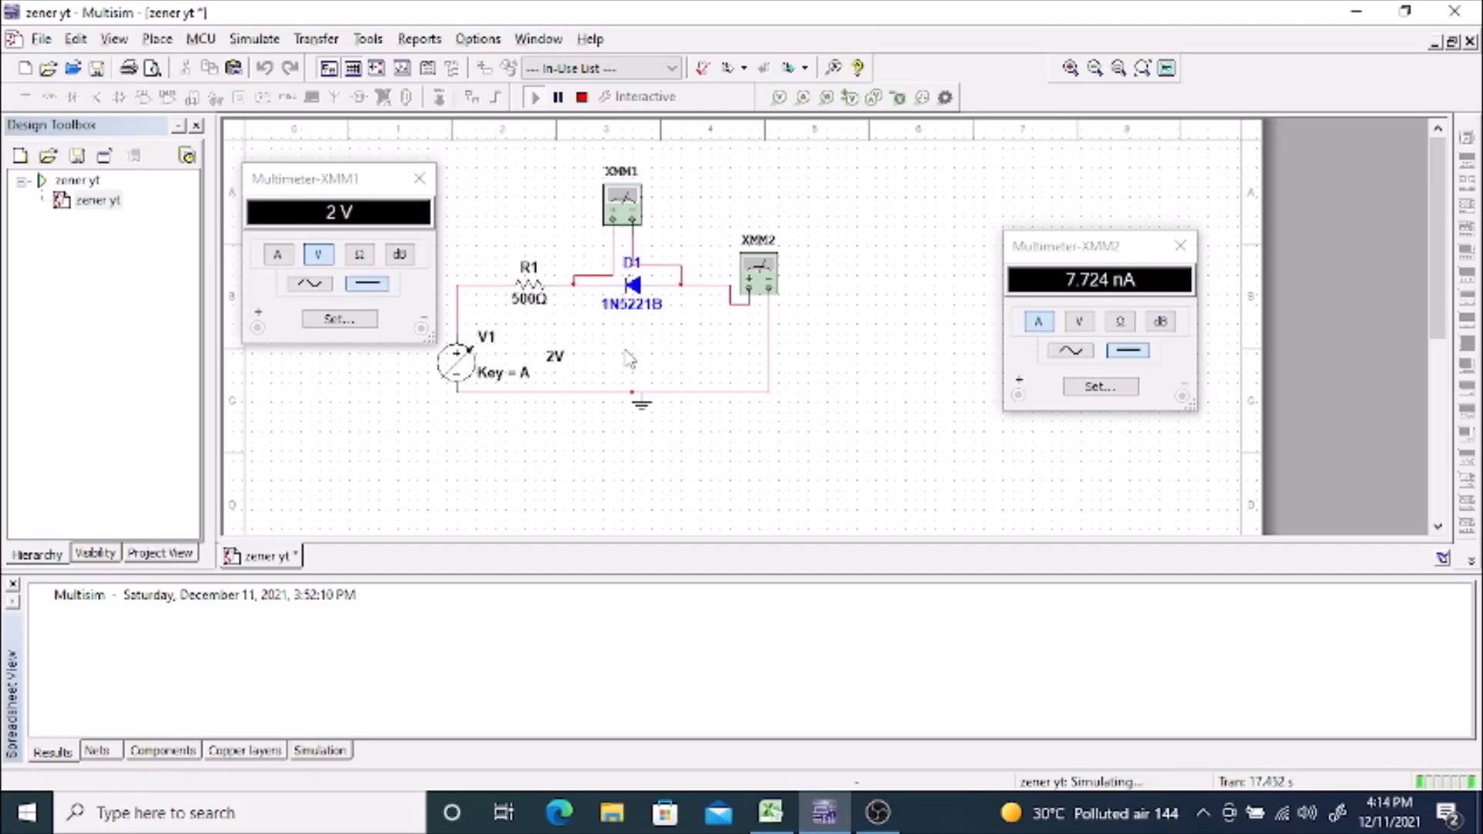
Step: Raise V1 in 0.1 V increments from 2 V to 3 V, reading both multimeters through the zener breakdown region
key("a")
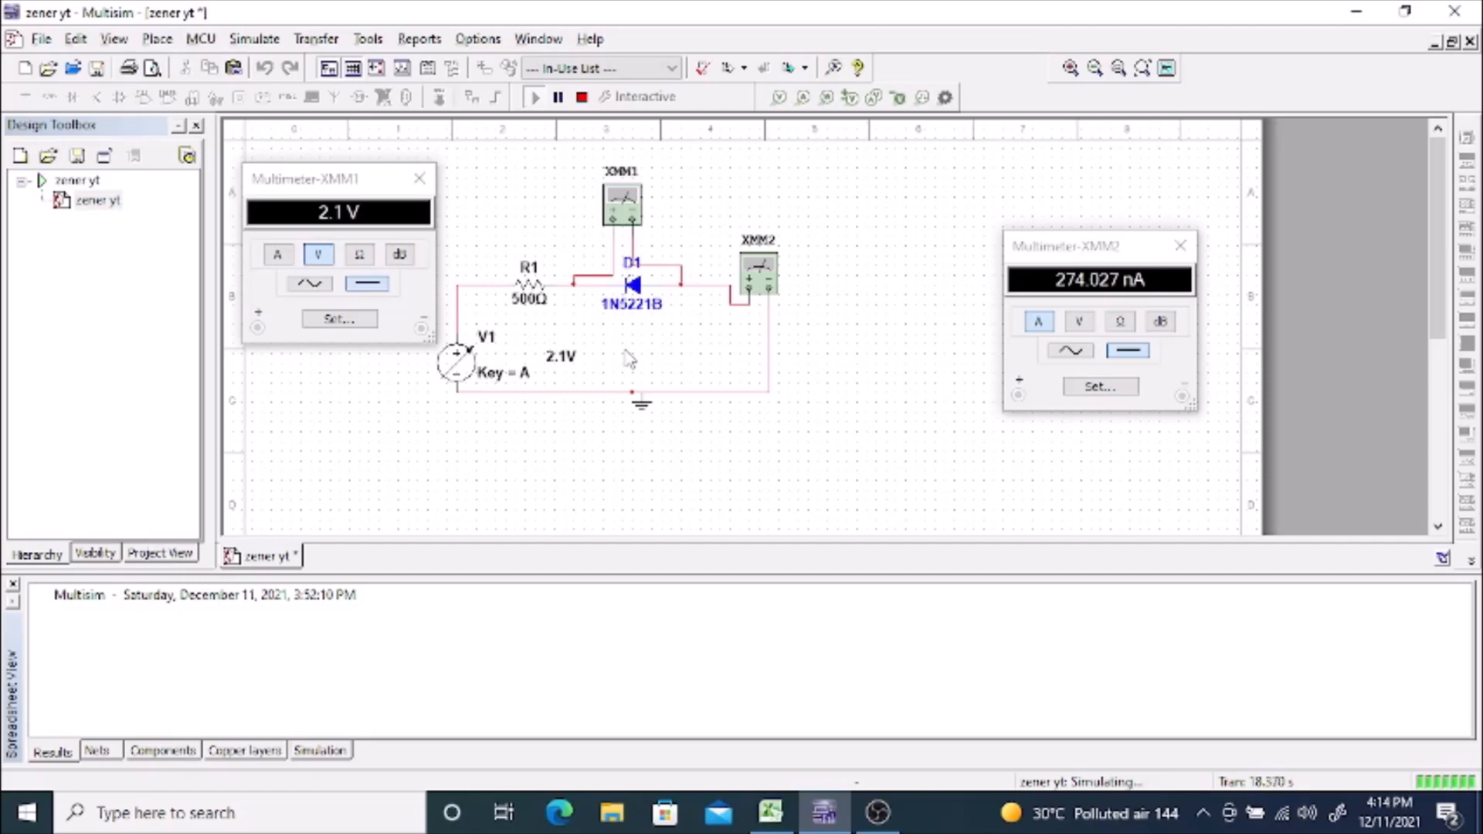
key("a")
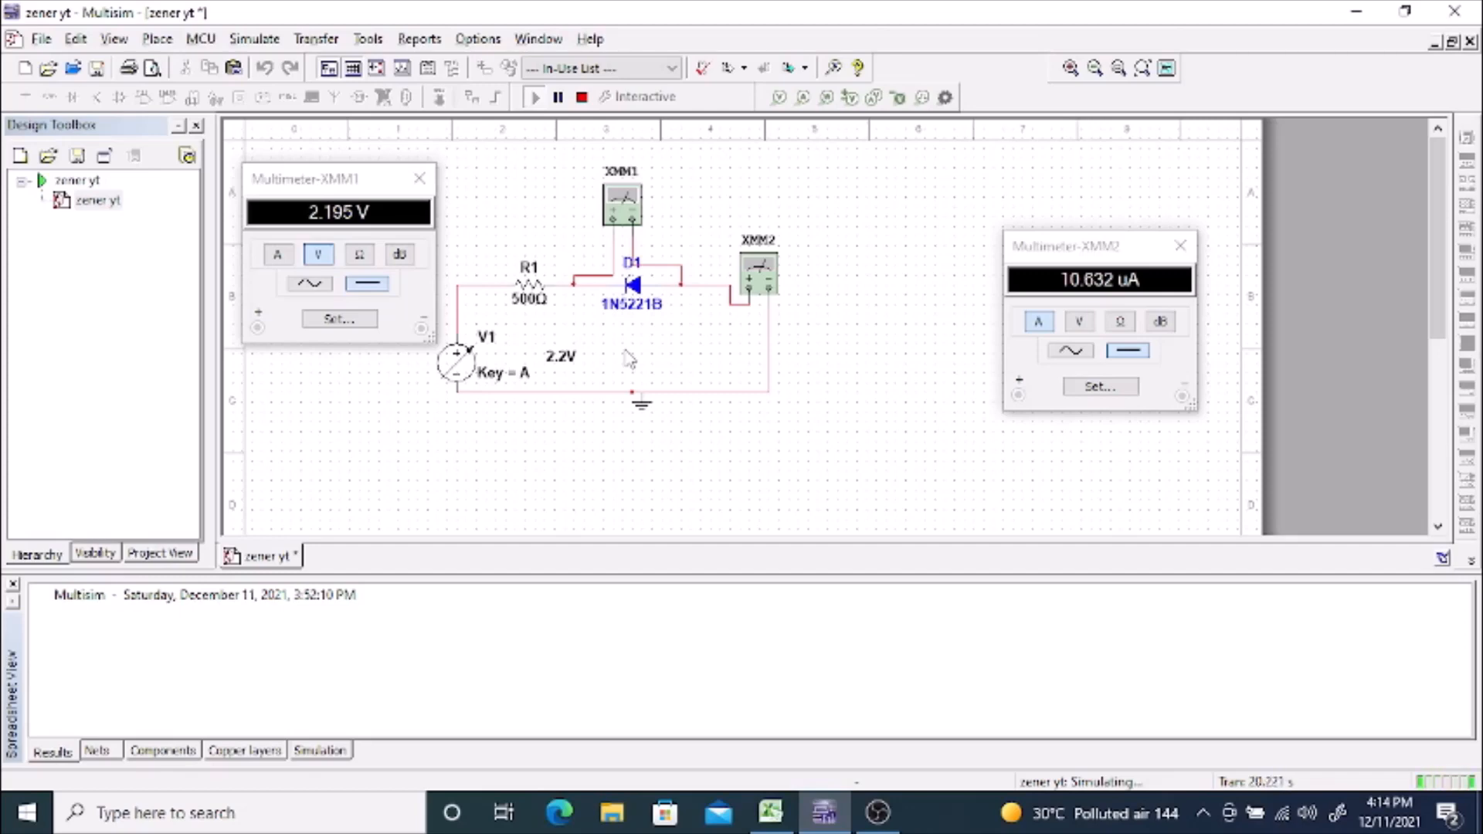
key("a")
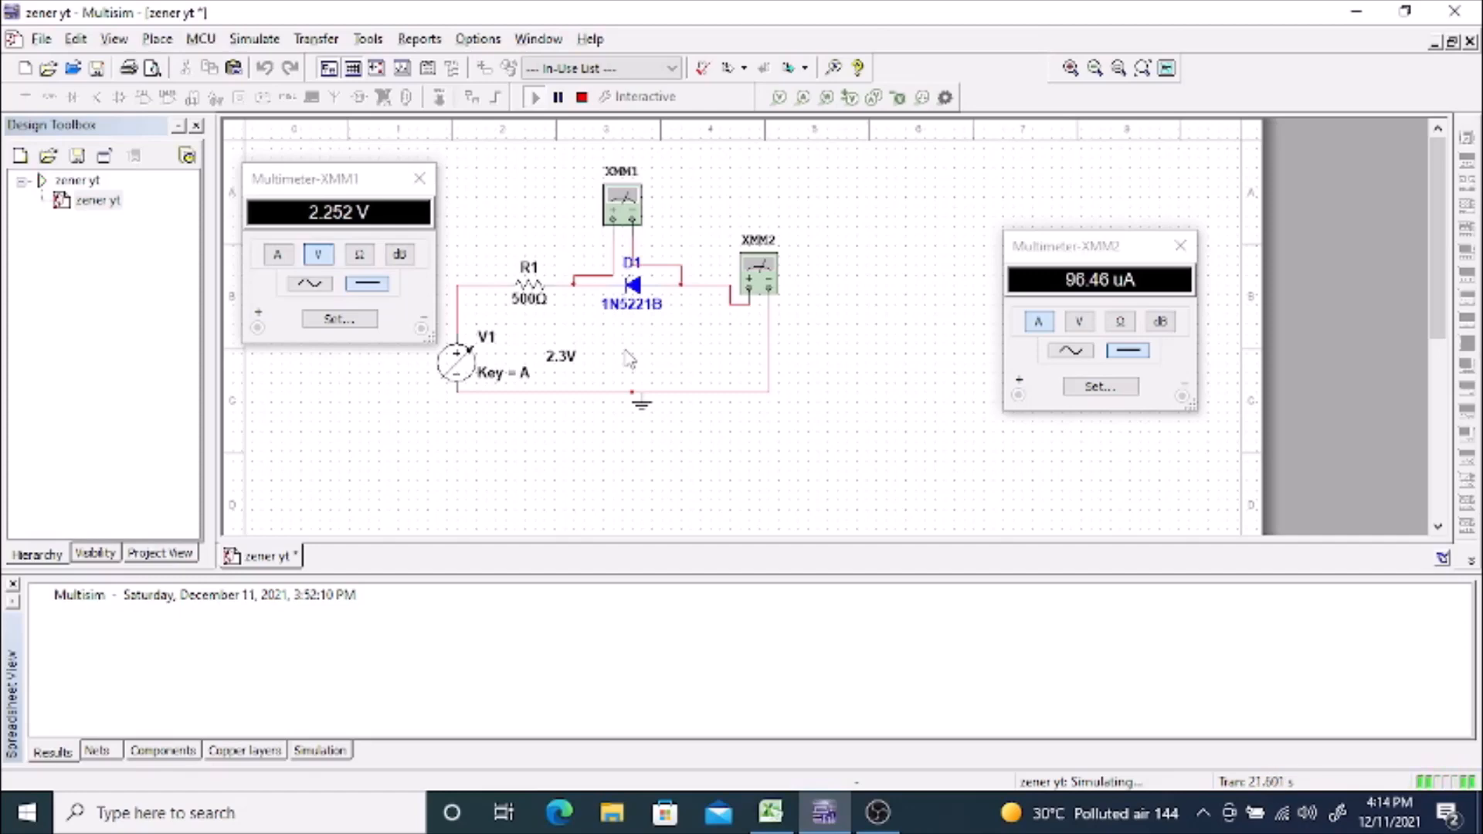
key("a")
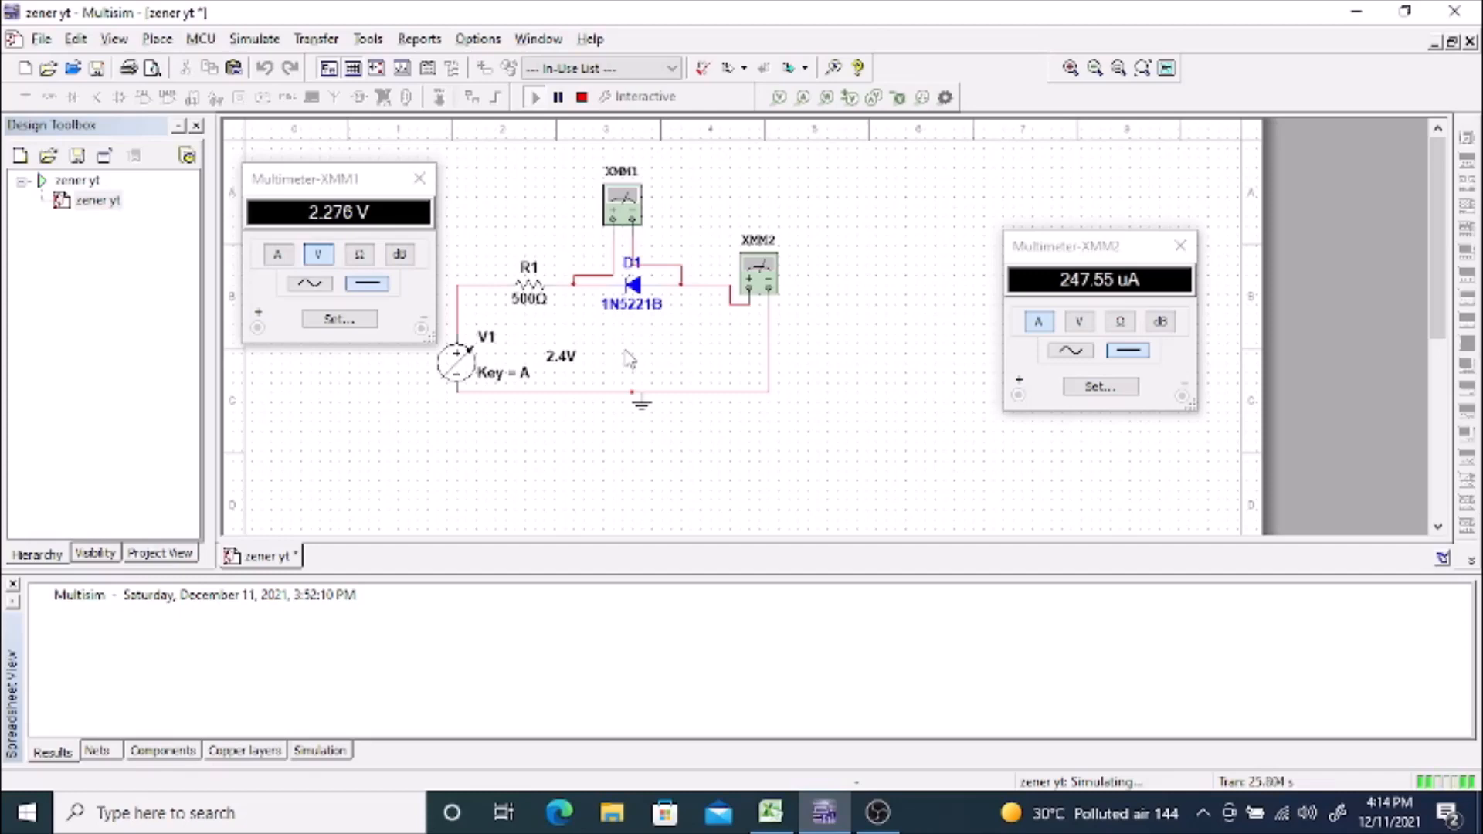
key("a")
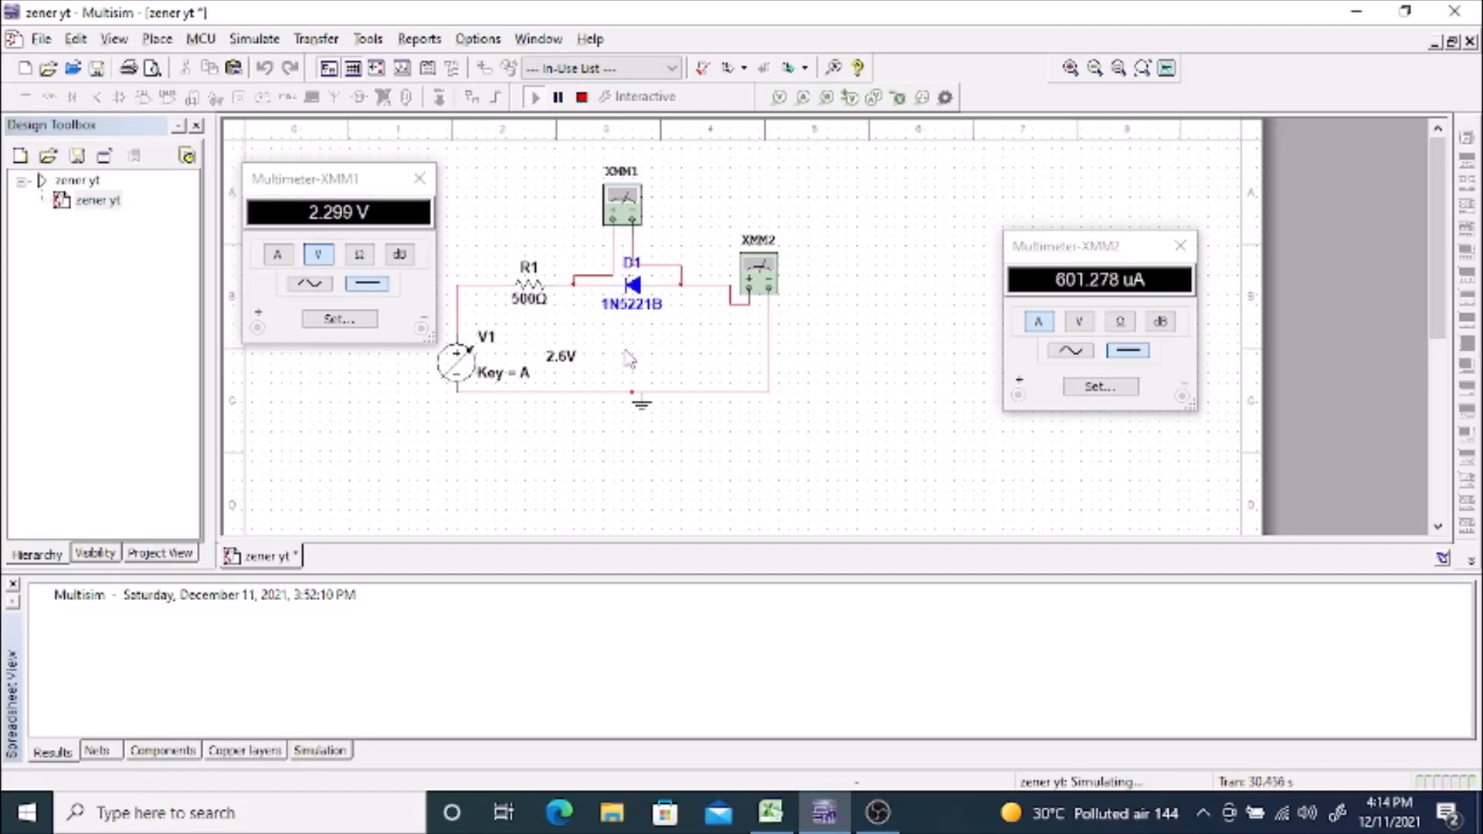
key("a")
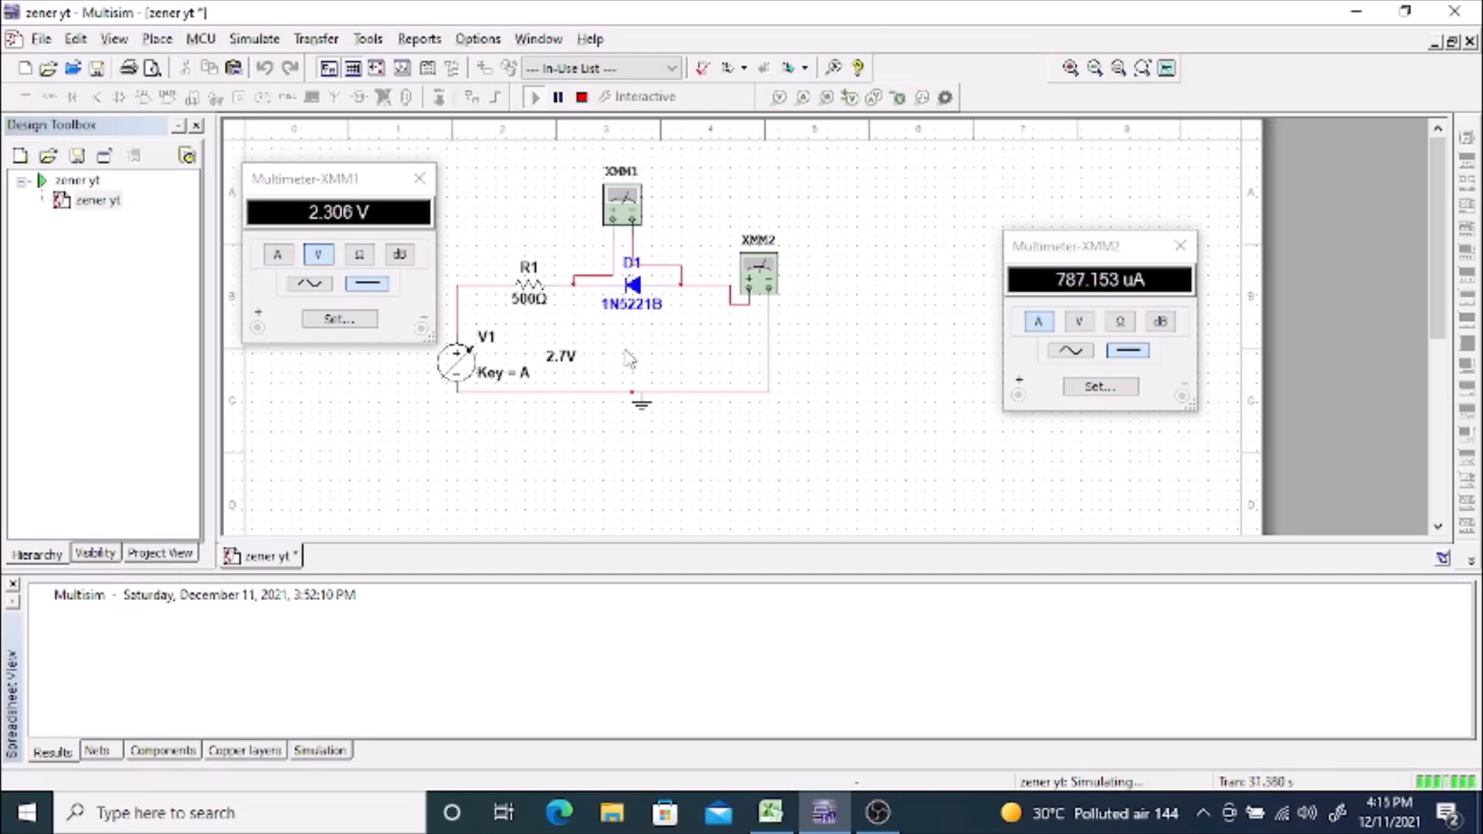
key("a")
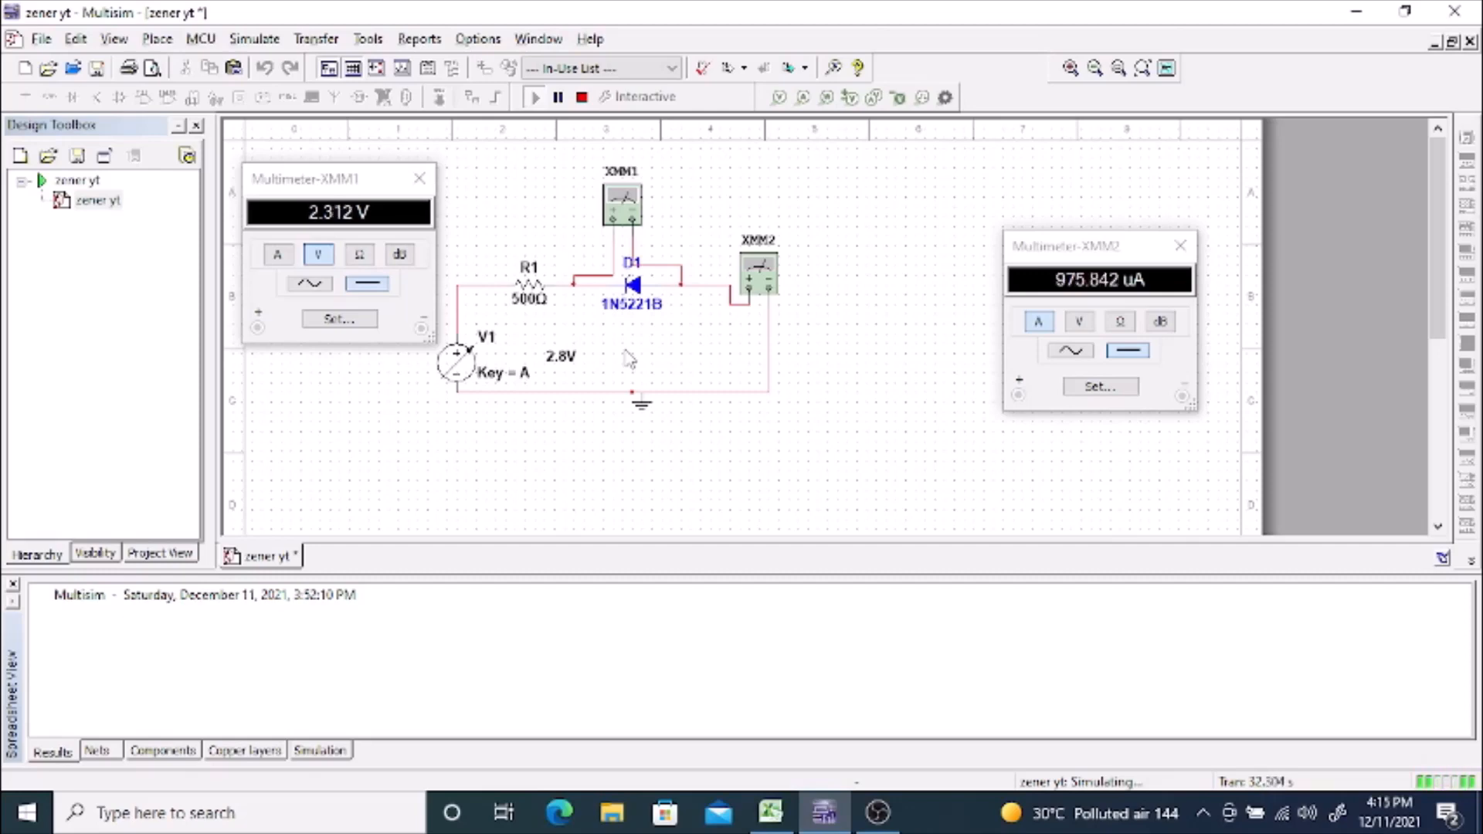
key("a")
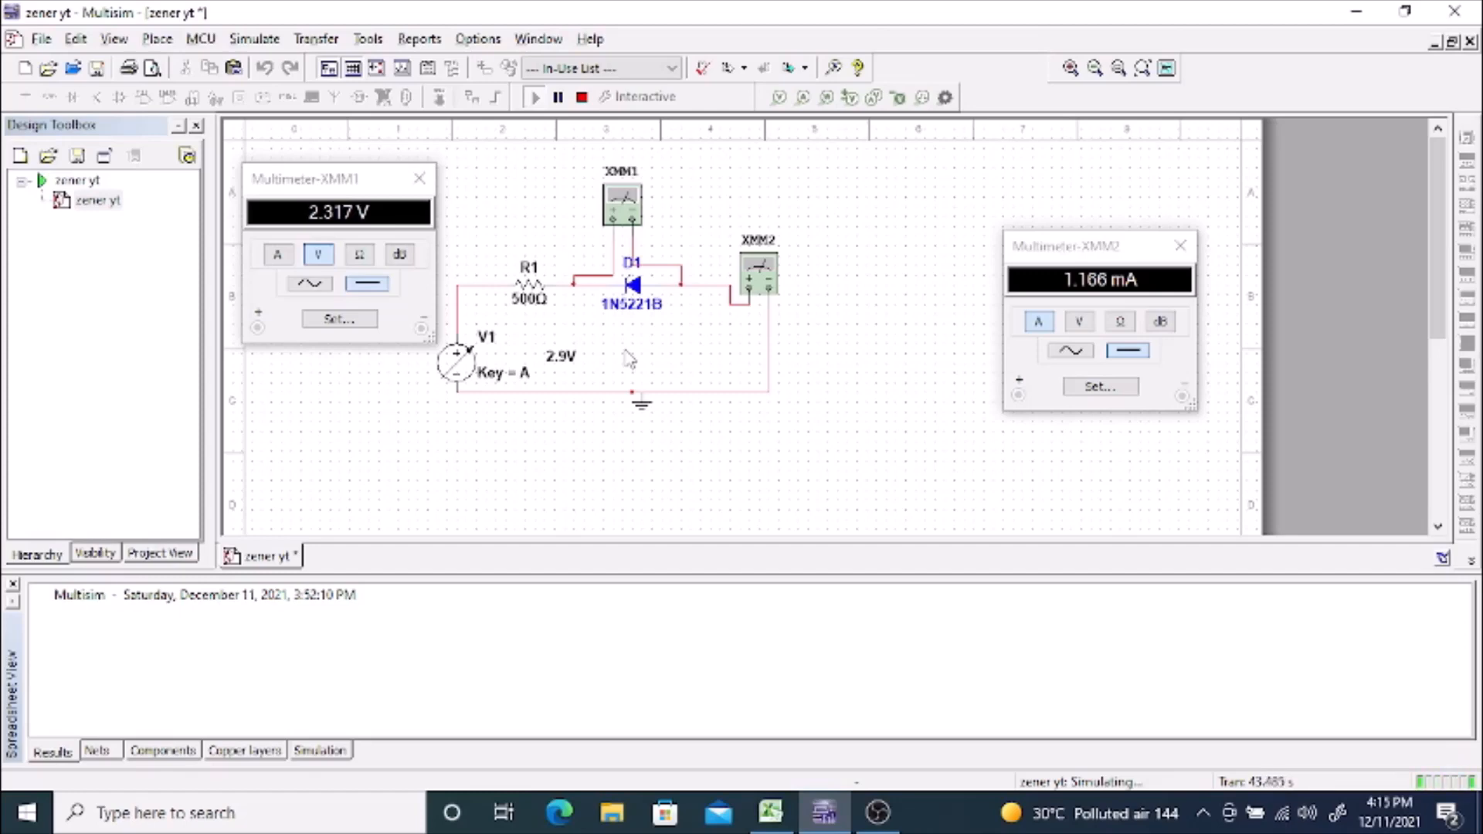
key("a")
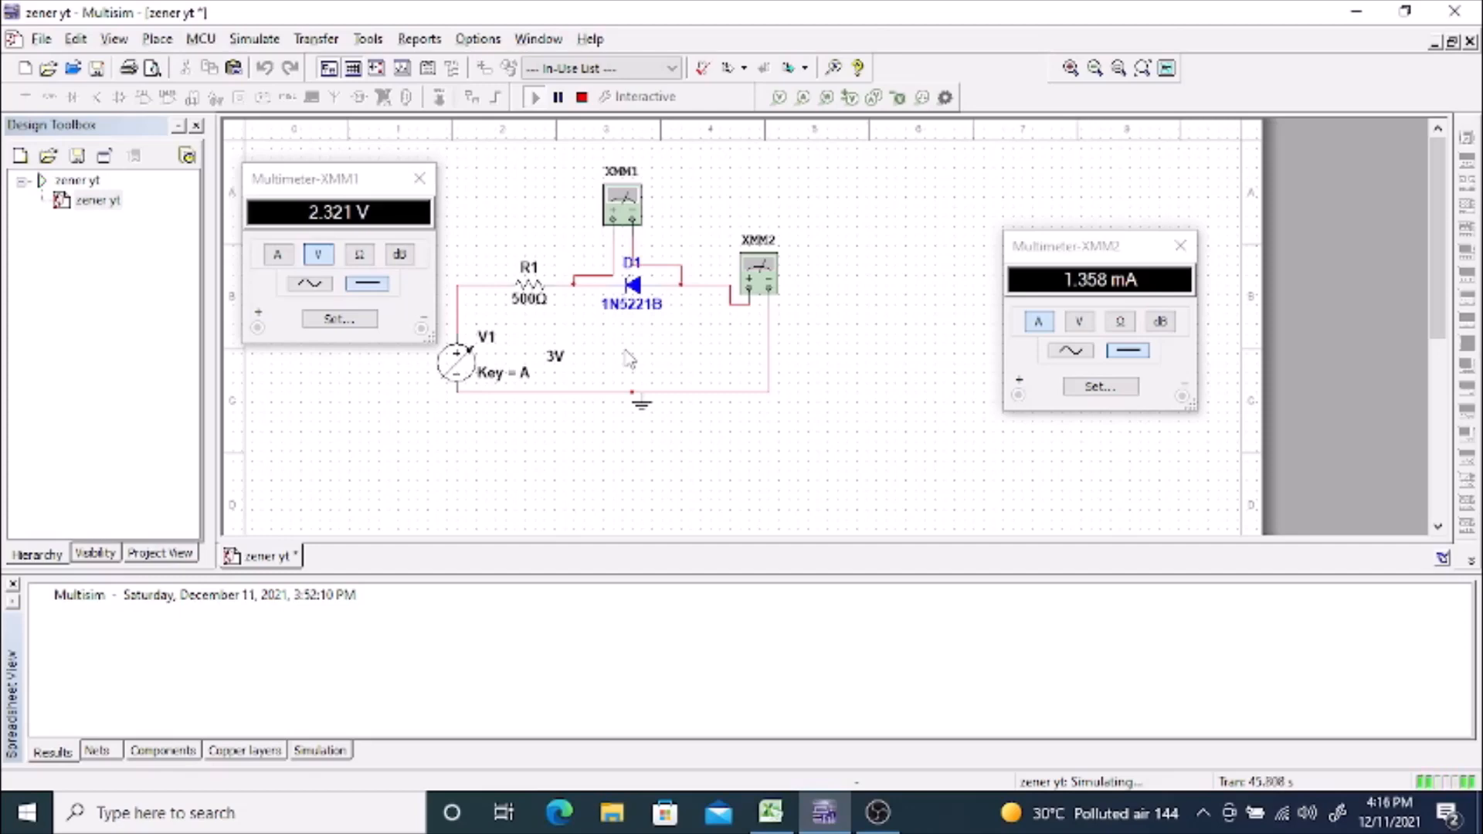
Step: Continue raising V1 in 0.1 V increments up to 5 V while reading the reverse voltage and current
key("a")
key("a")
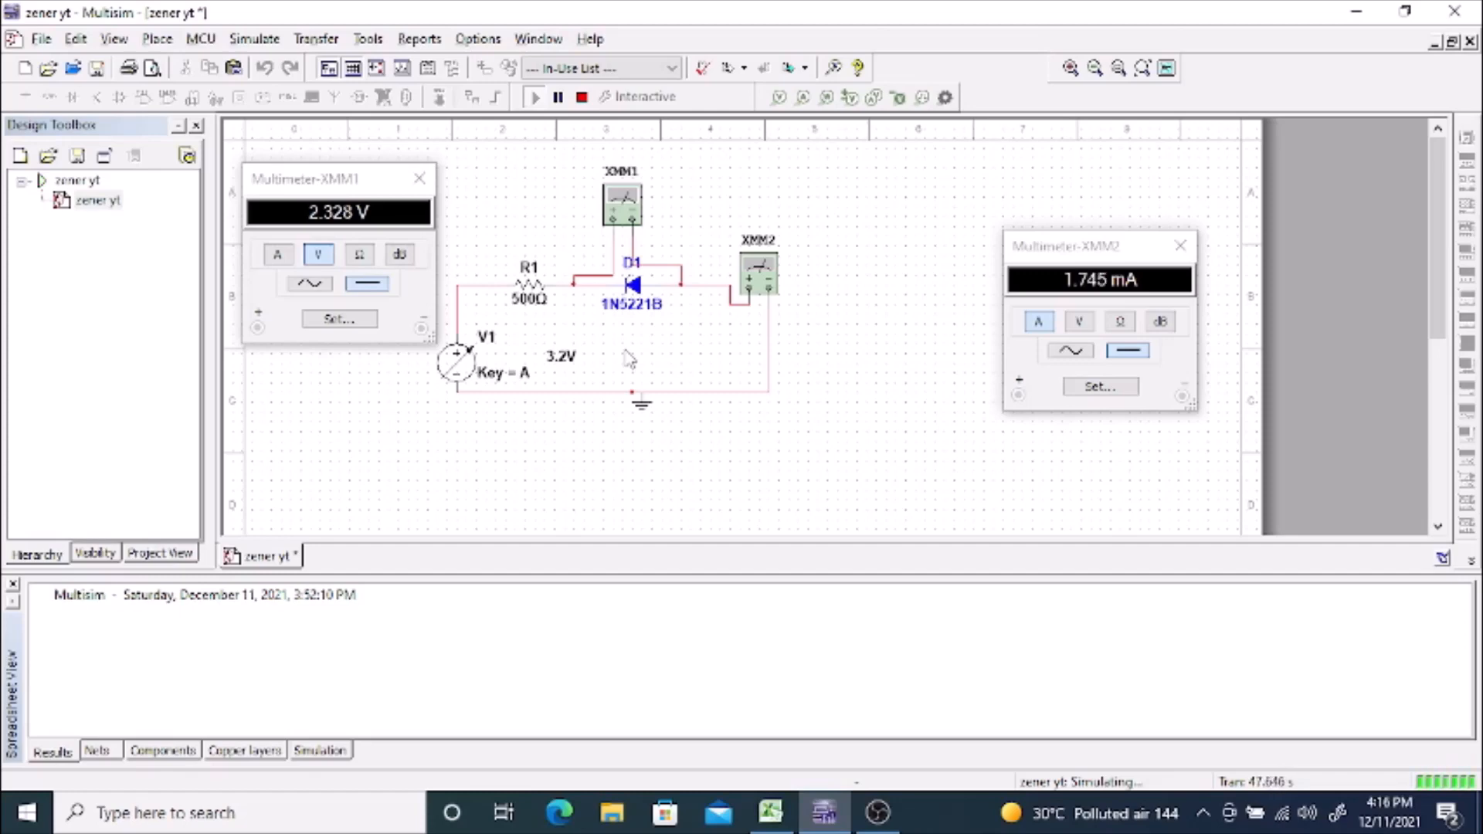
key("a")
key("a")
key("a")
key("a")
key("a")
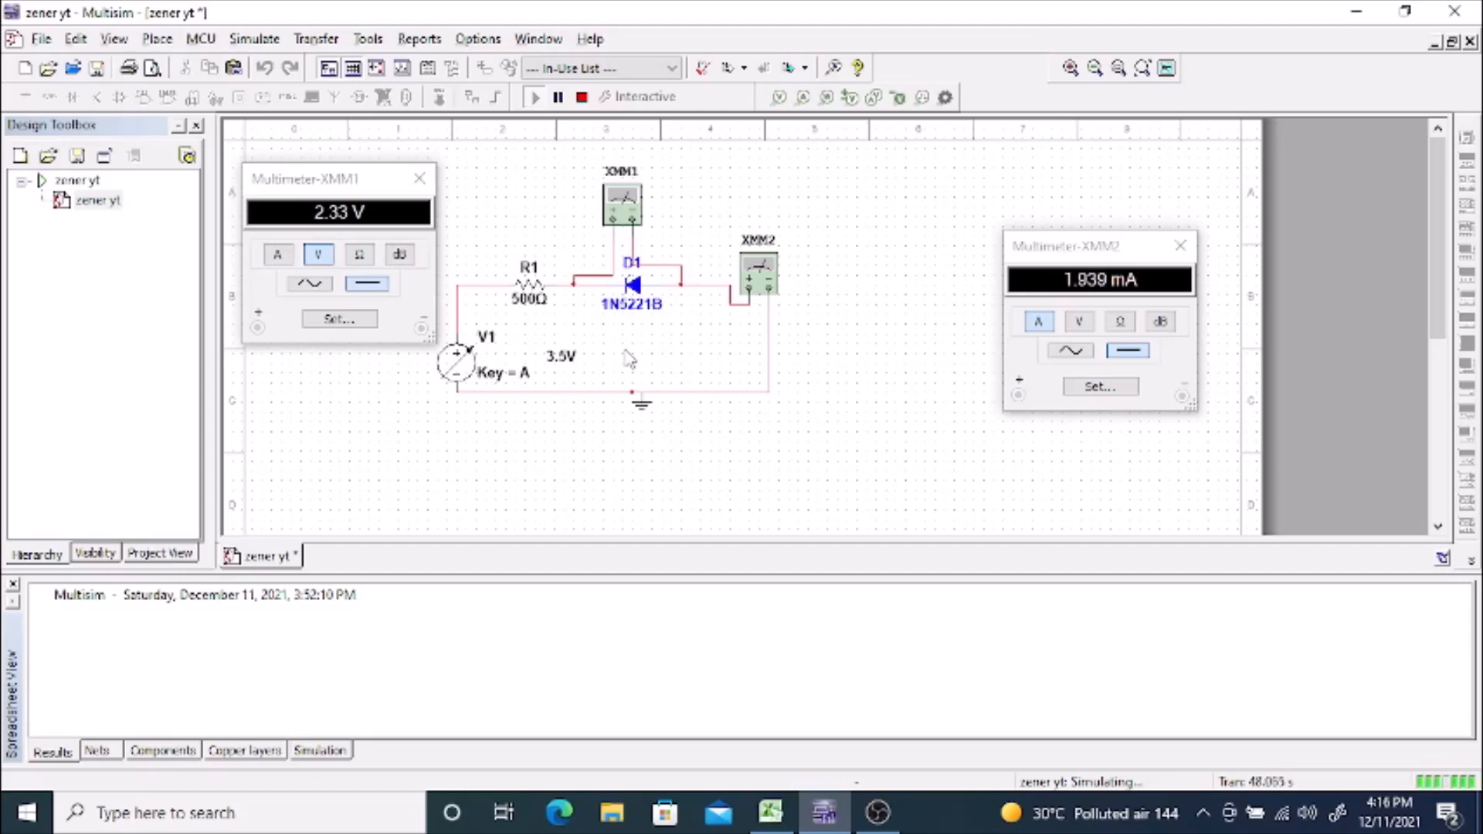
key("a")
key("a")
key("a")
key("a")
key("a")
key("a")
key("a")
key("a")
key("a")
key("a")
key("a")
key("a")
key("a")
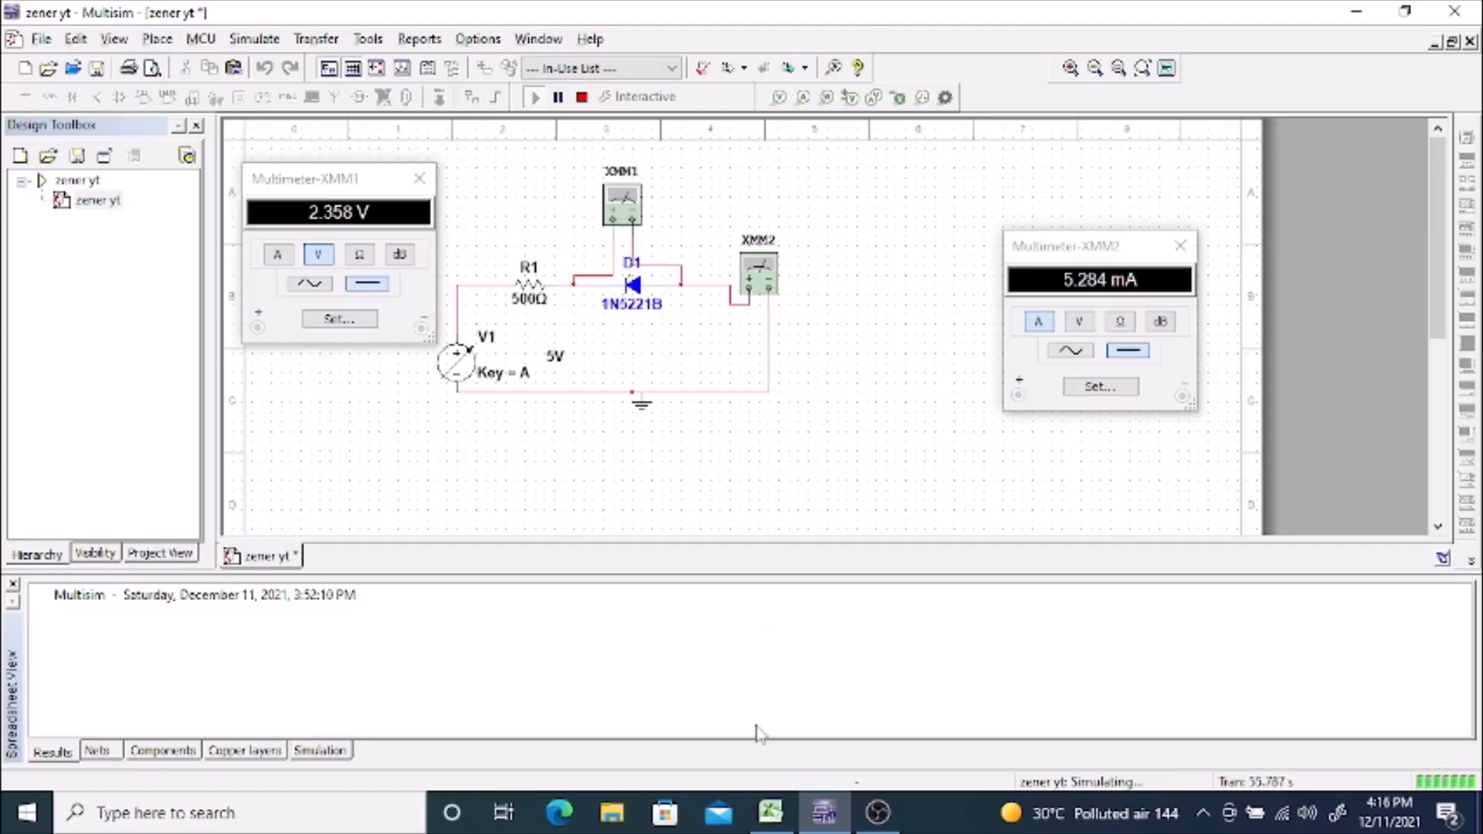
Step: Switch to the Excel workbook and delete the "FW Charecteristics of Zener" chart from the zener FB sheet
left_click(770, 814)
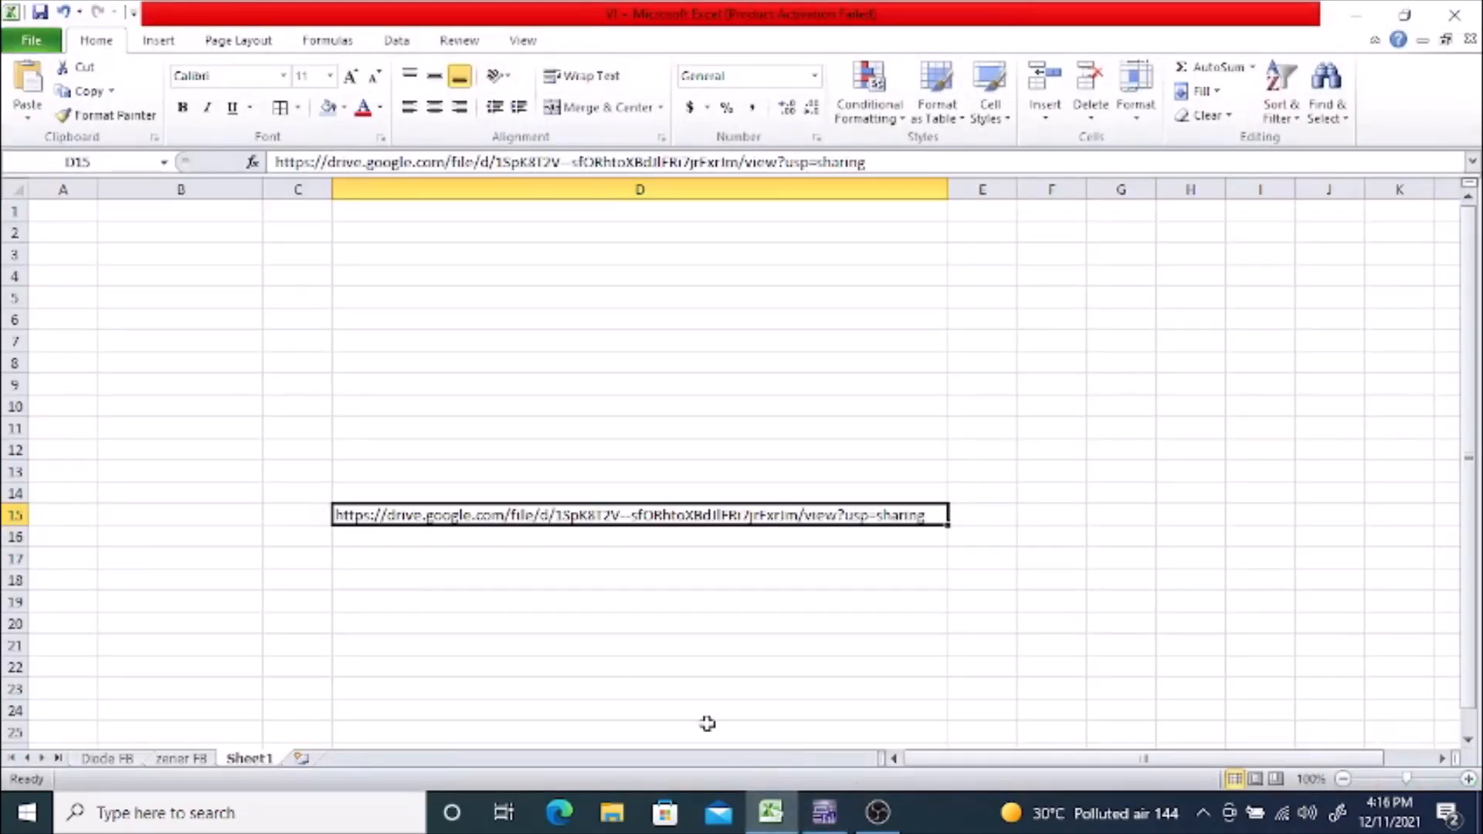
left_click(166, 763)
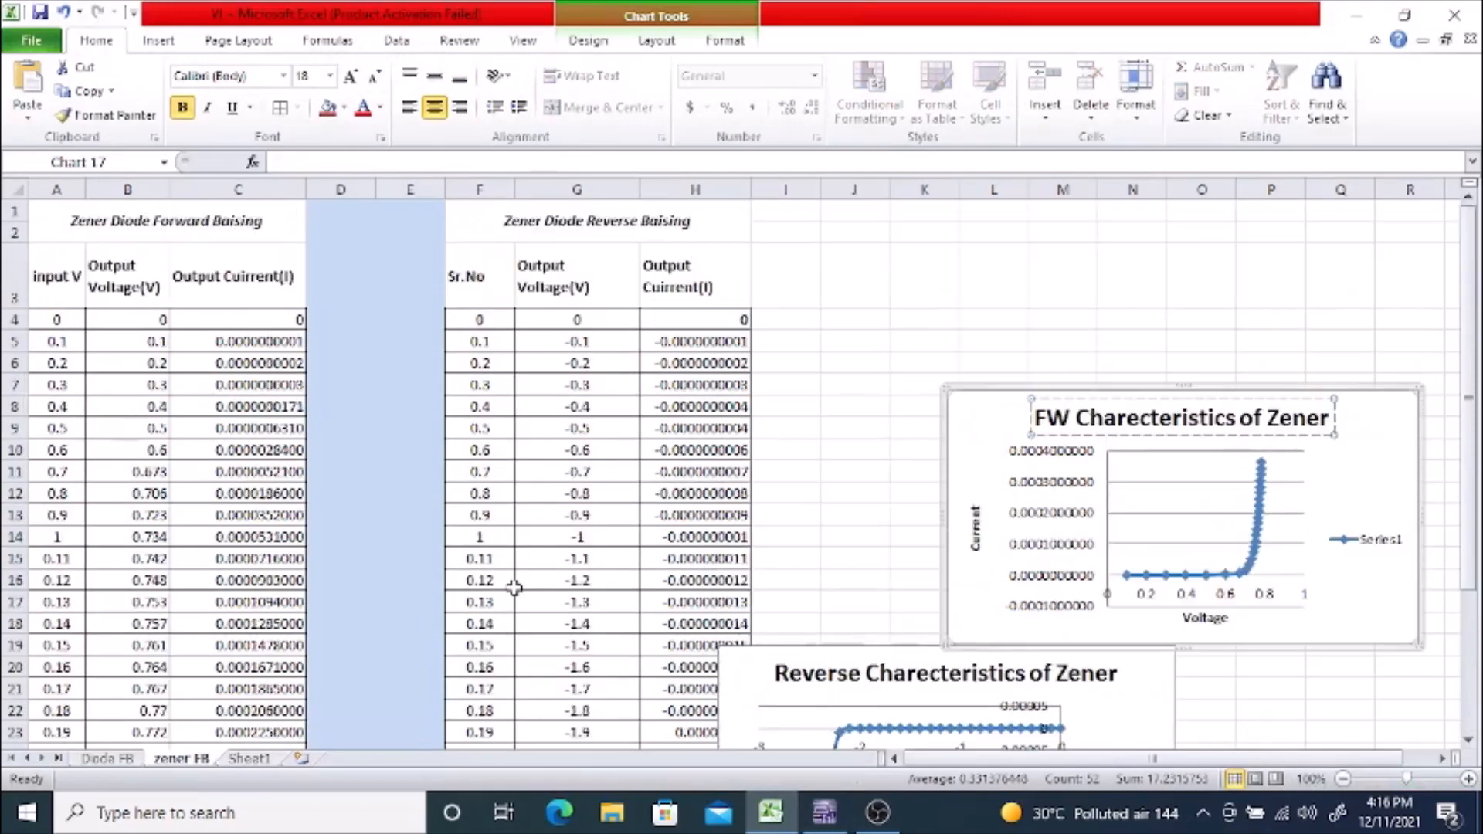
scroll(514, 587, "up", 2)
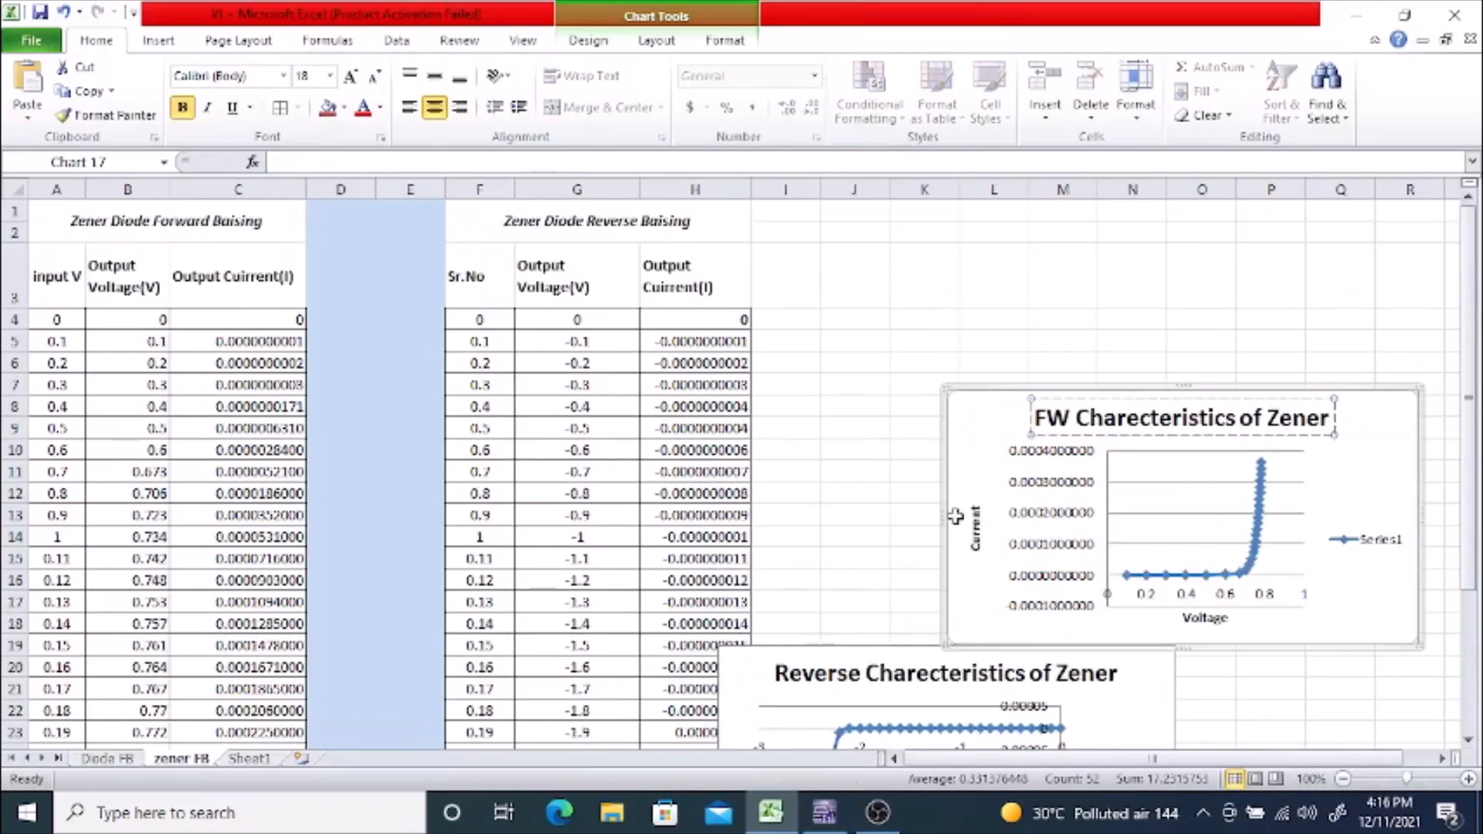
left_click(1142, 393)
key("Delete")
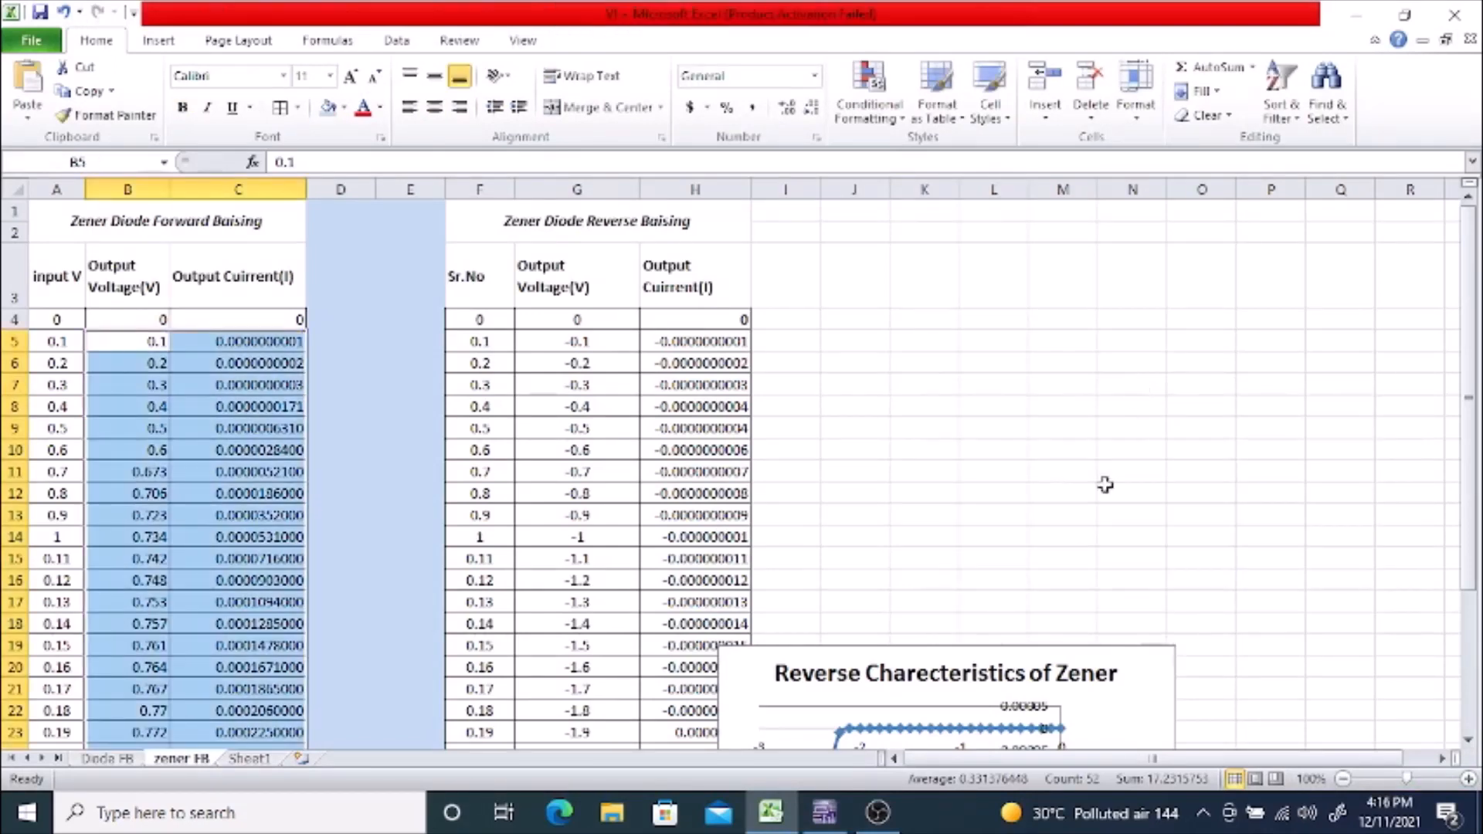
Step: Delete the "Reverse Charecteristics of Zener" chart from the zener FB sheet
left_click(1054, 650)
key("Delete")
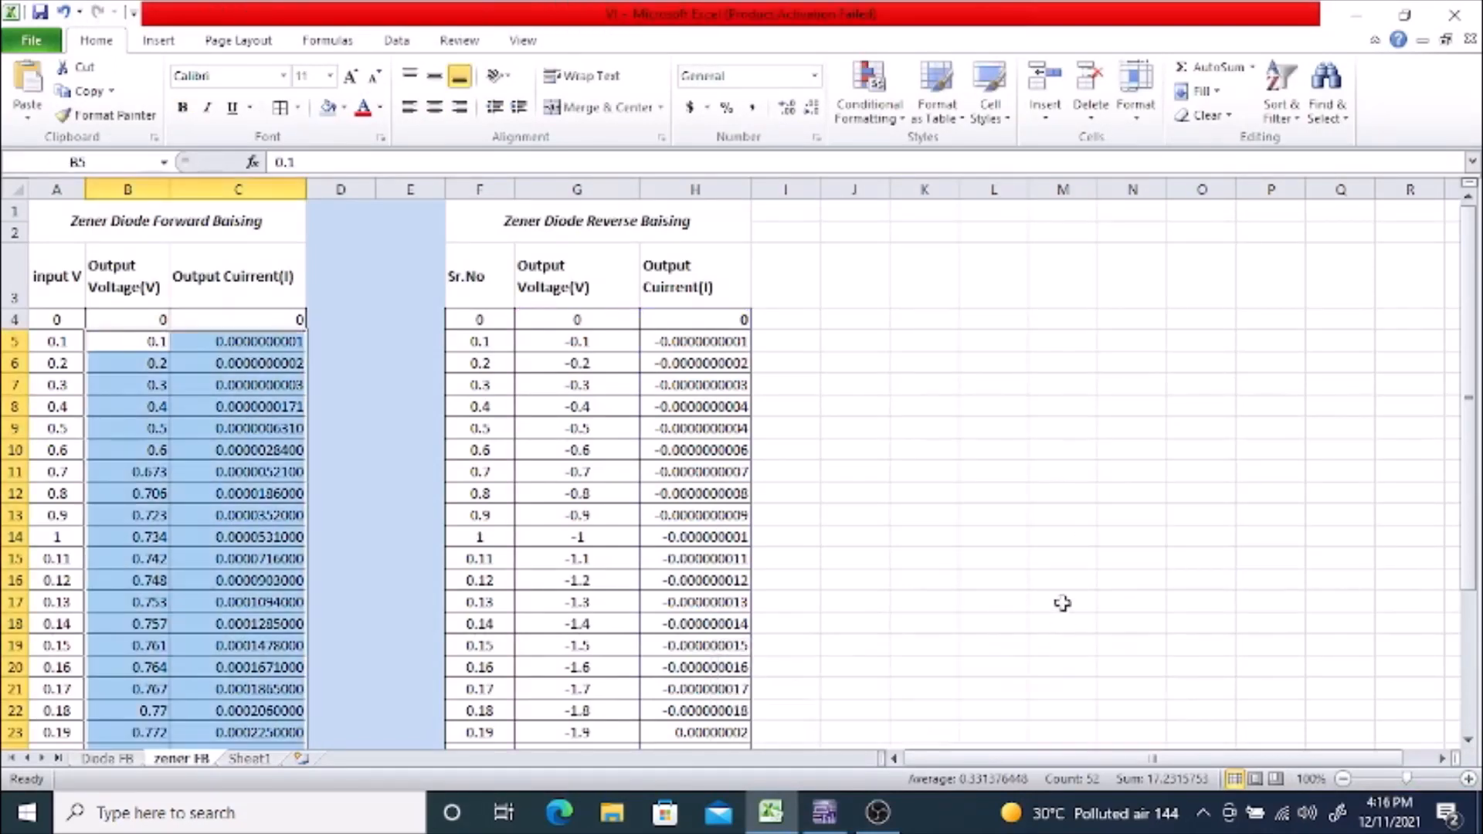
left_click(1060, 494)
scroll(1046, 483, "down", 1)
scroll(1046, 487, "up", 1)
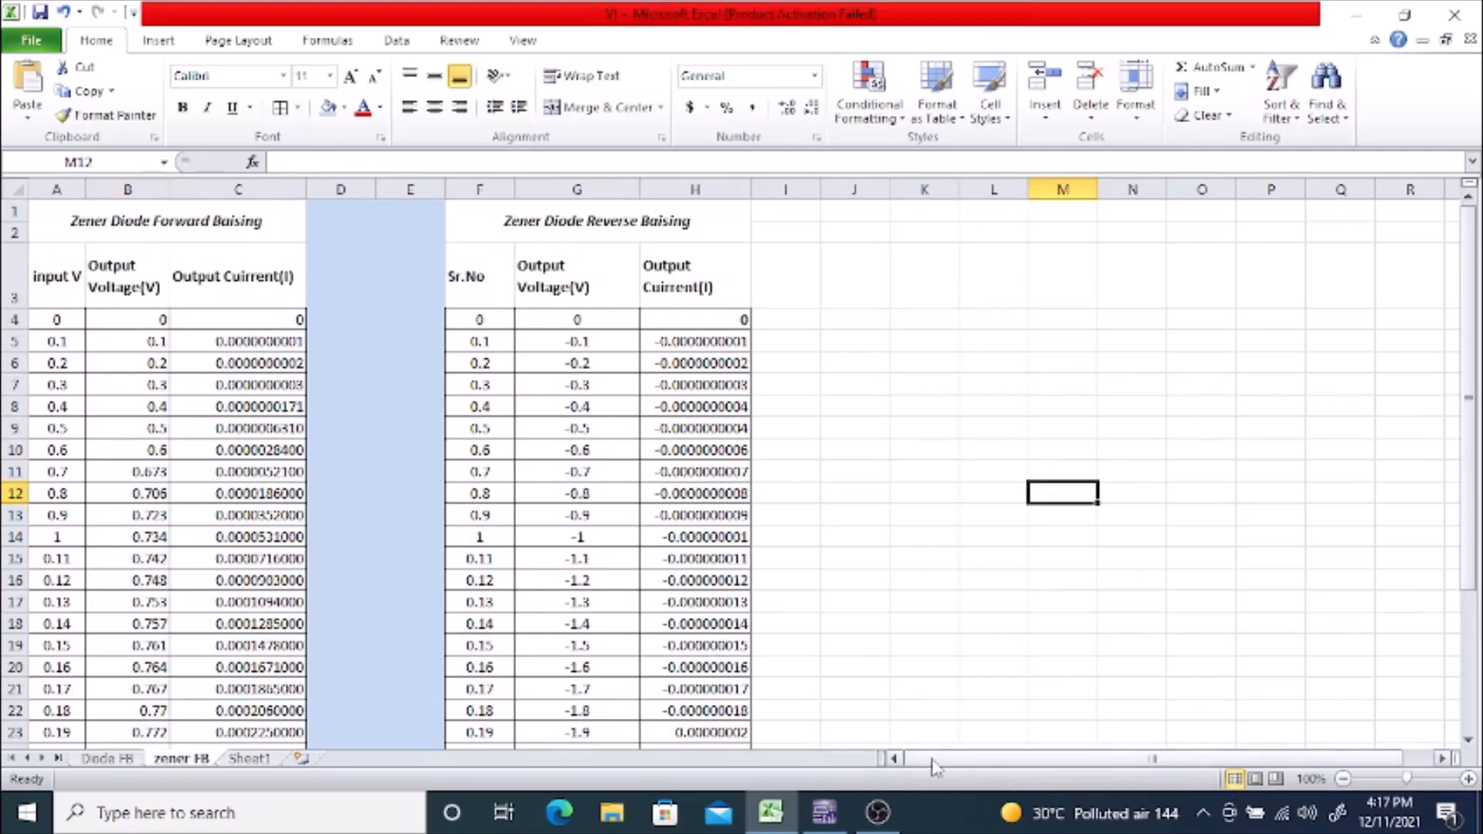
Step: Insert a smooth-line scatter chart with markers from the forward voltage and current data in B4:C30, placed in the empty area beside the tables
left_click(1343, 779)
left_click(1343, 779)
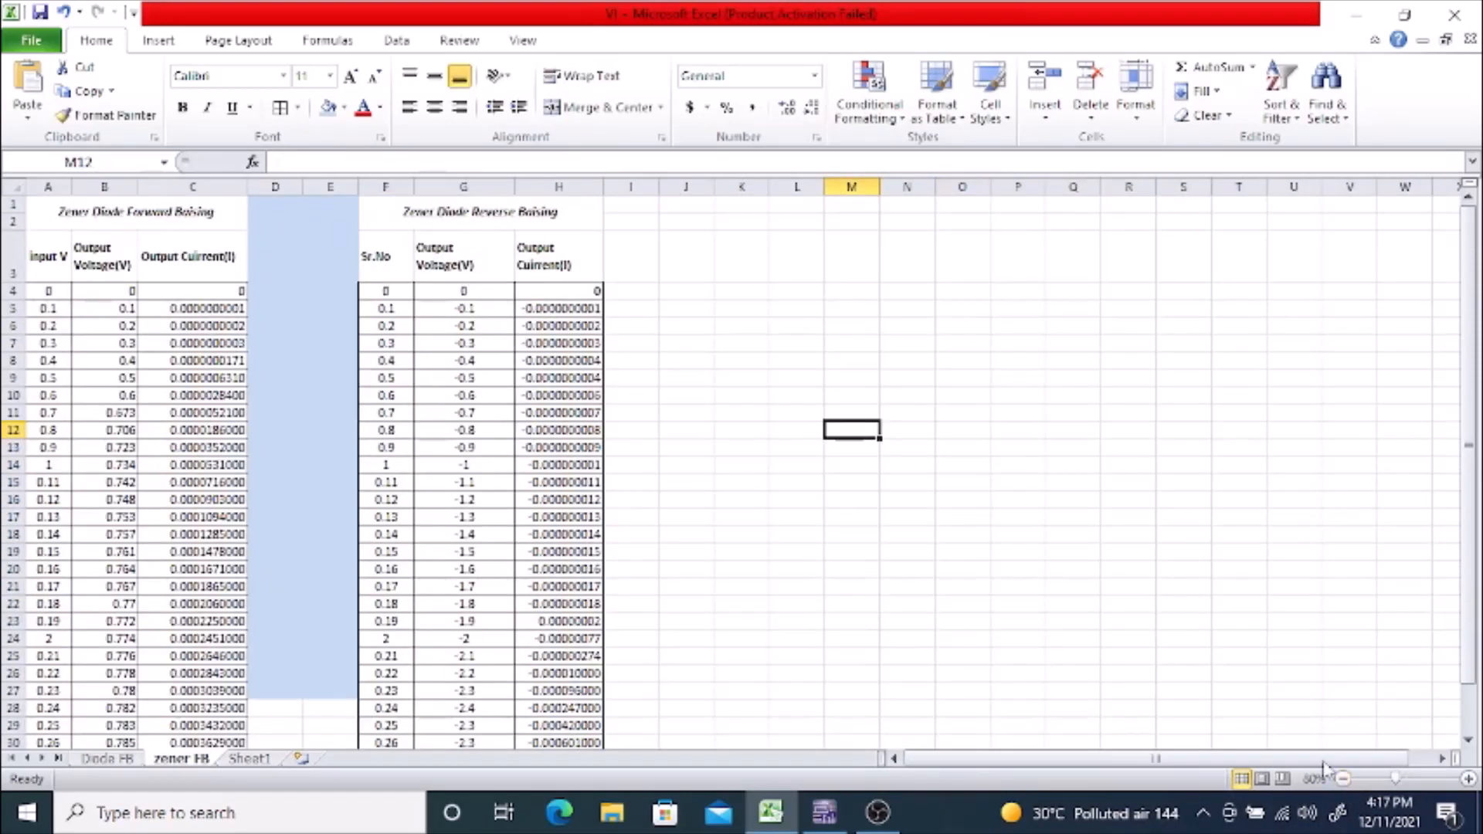
scroll(1208, 602, "down", 1)
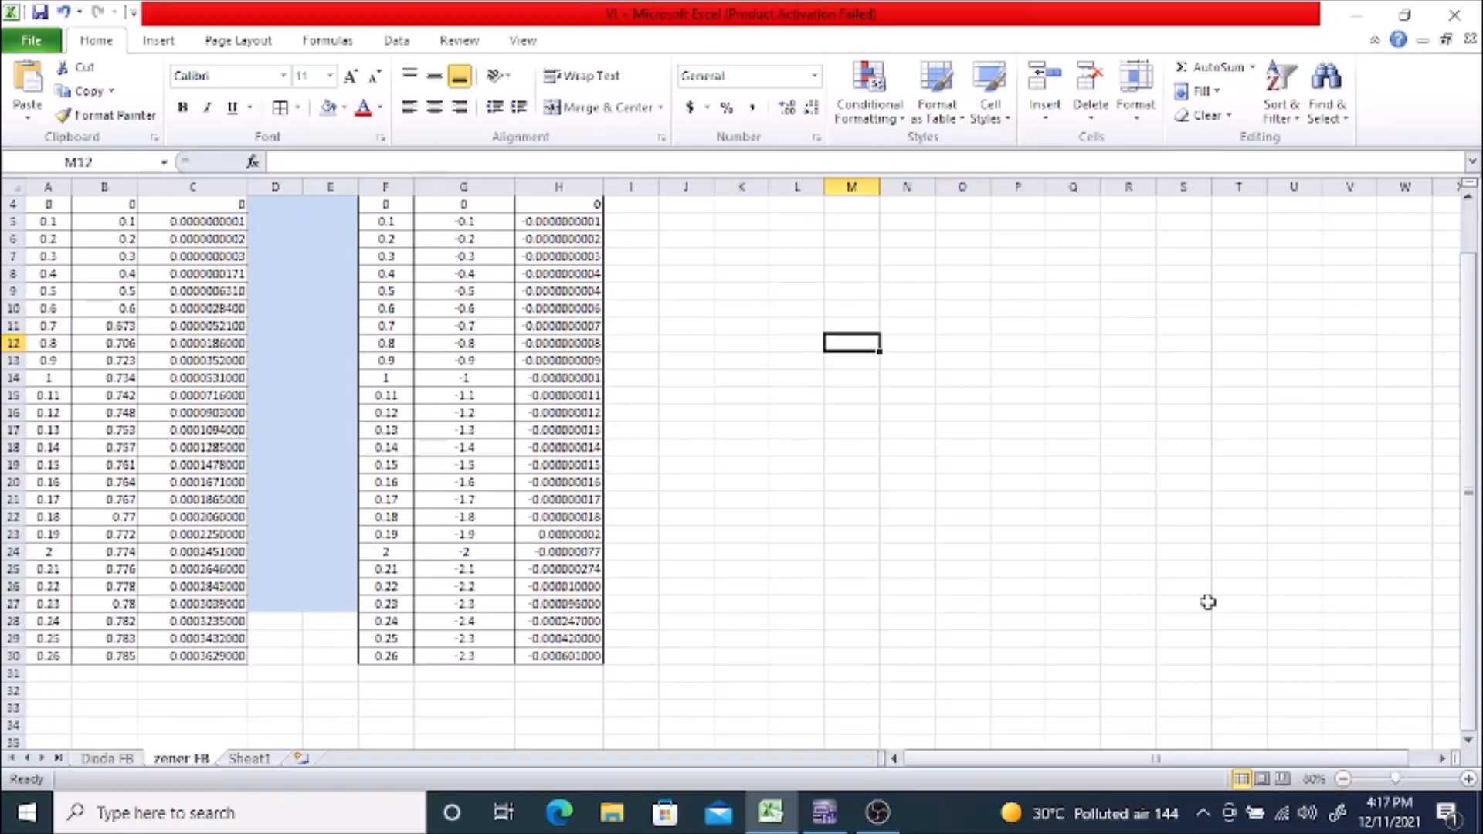
scroll(1208, 602, "up", 1)
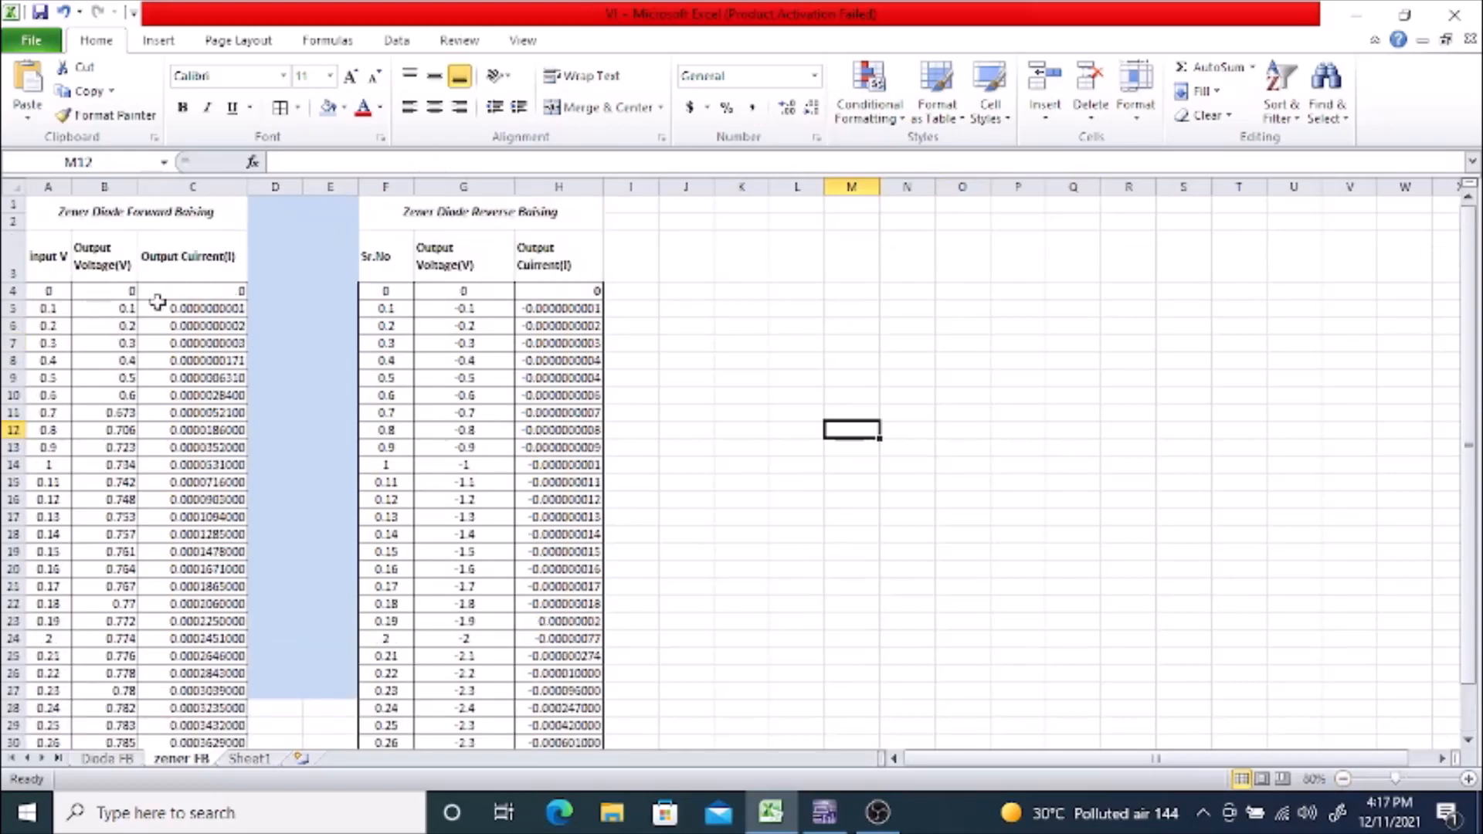
scroll(199, 424, "down", 1)
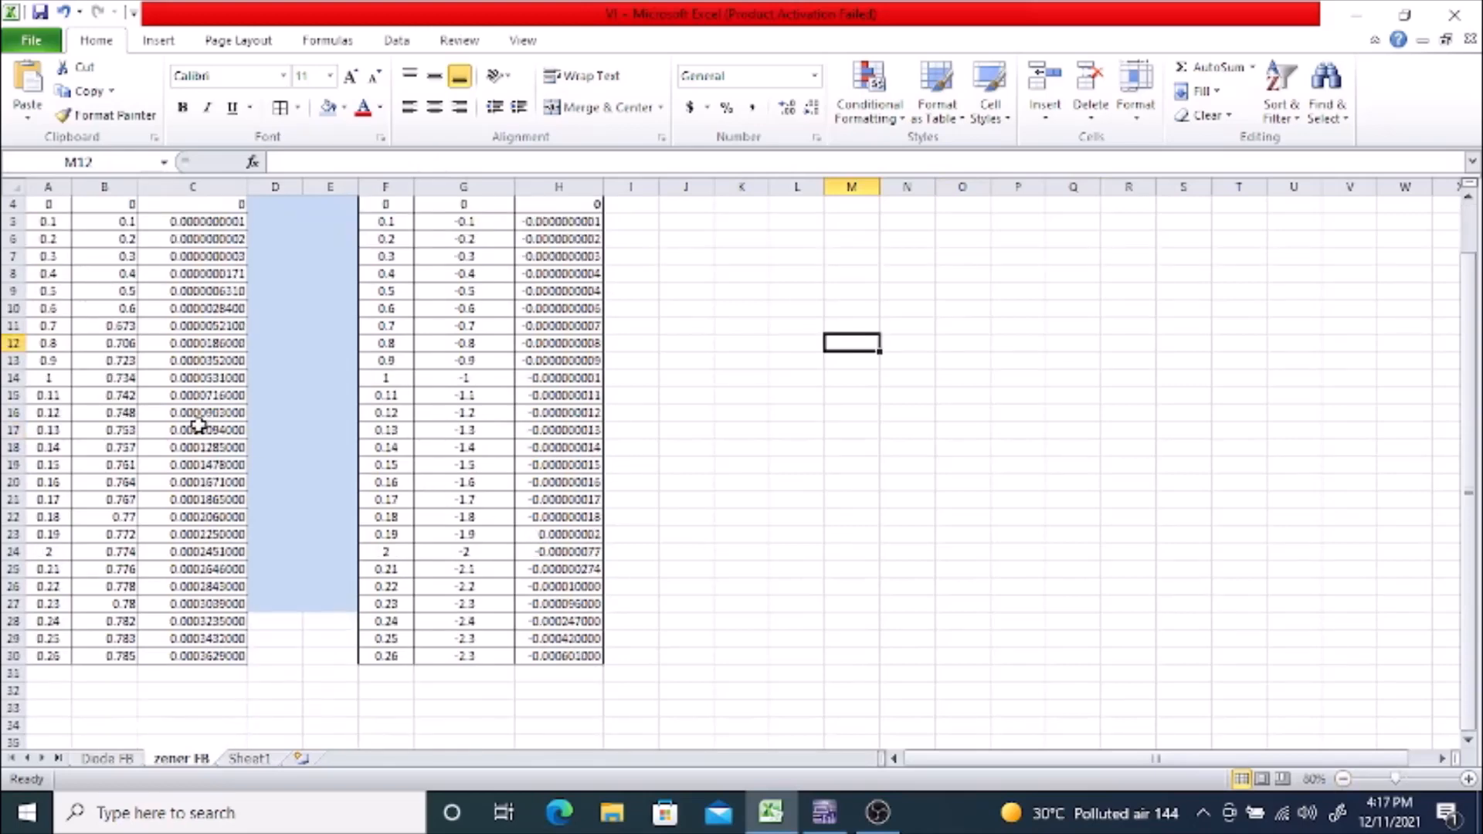
scroll(198, 424, "up", 1)
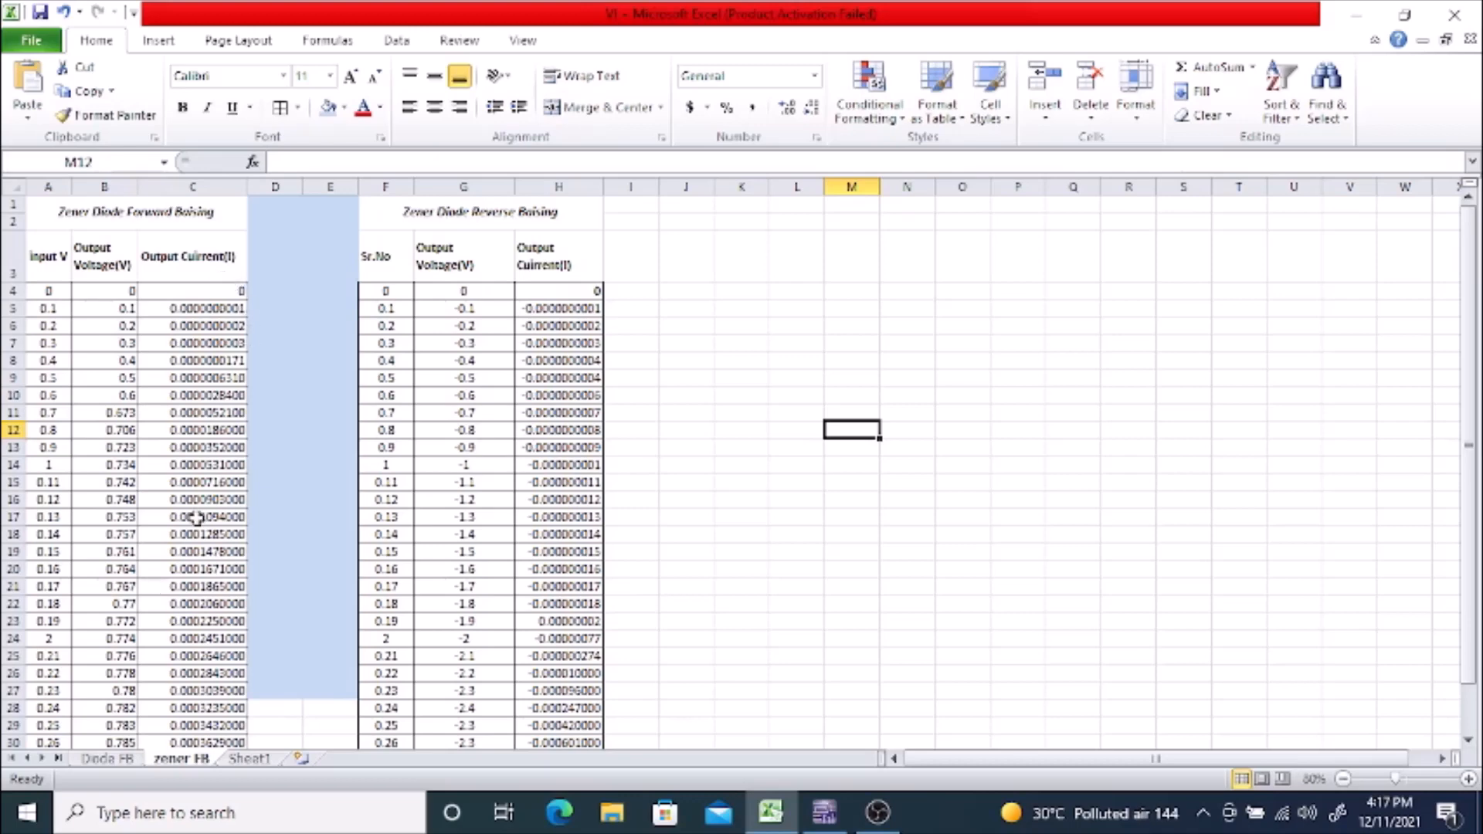
left_click_drag(121, 291, 183, 700)
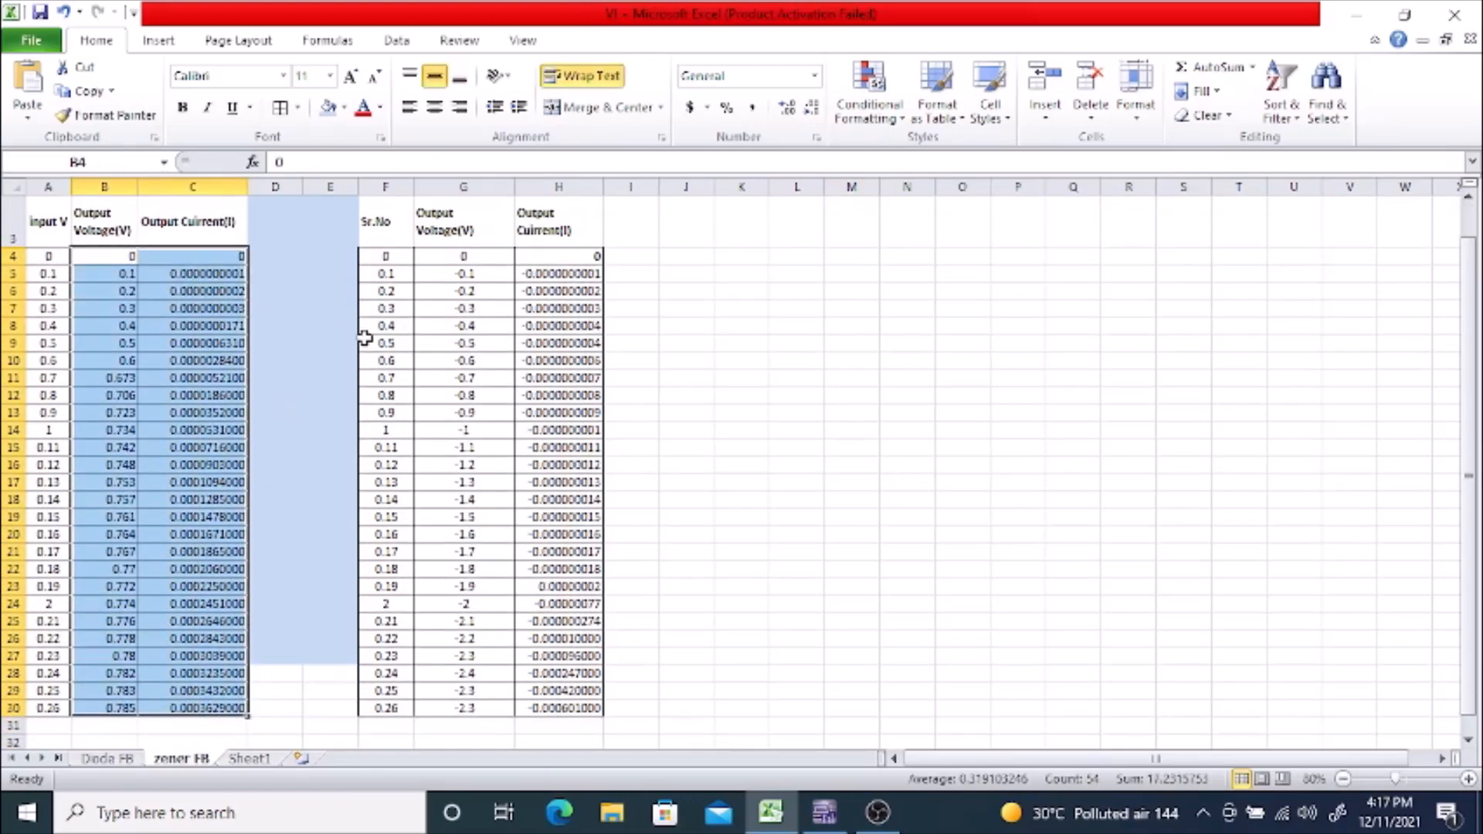
left_click(163, 47)
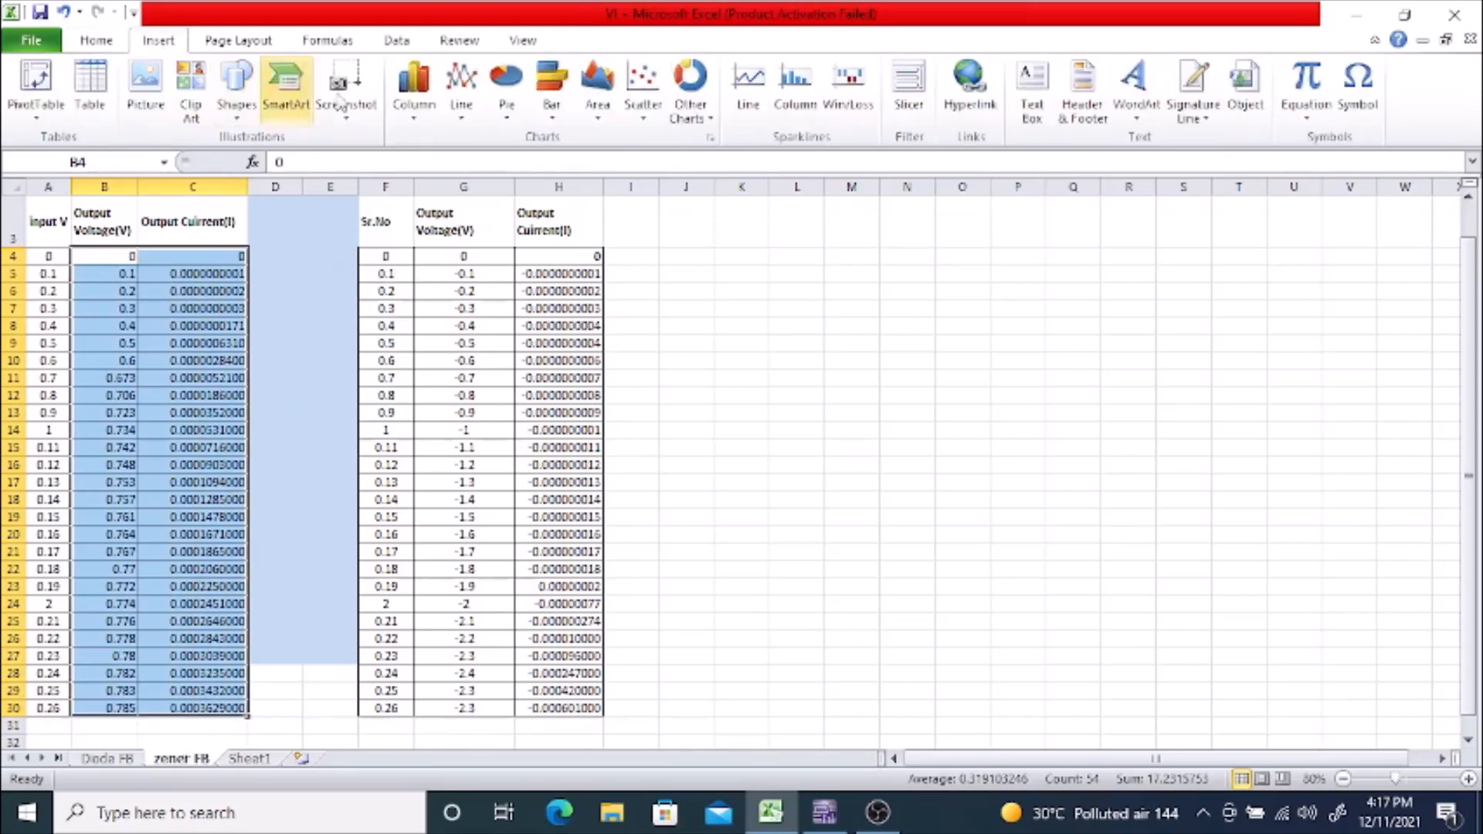
left_click(645, 114)
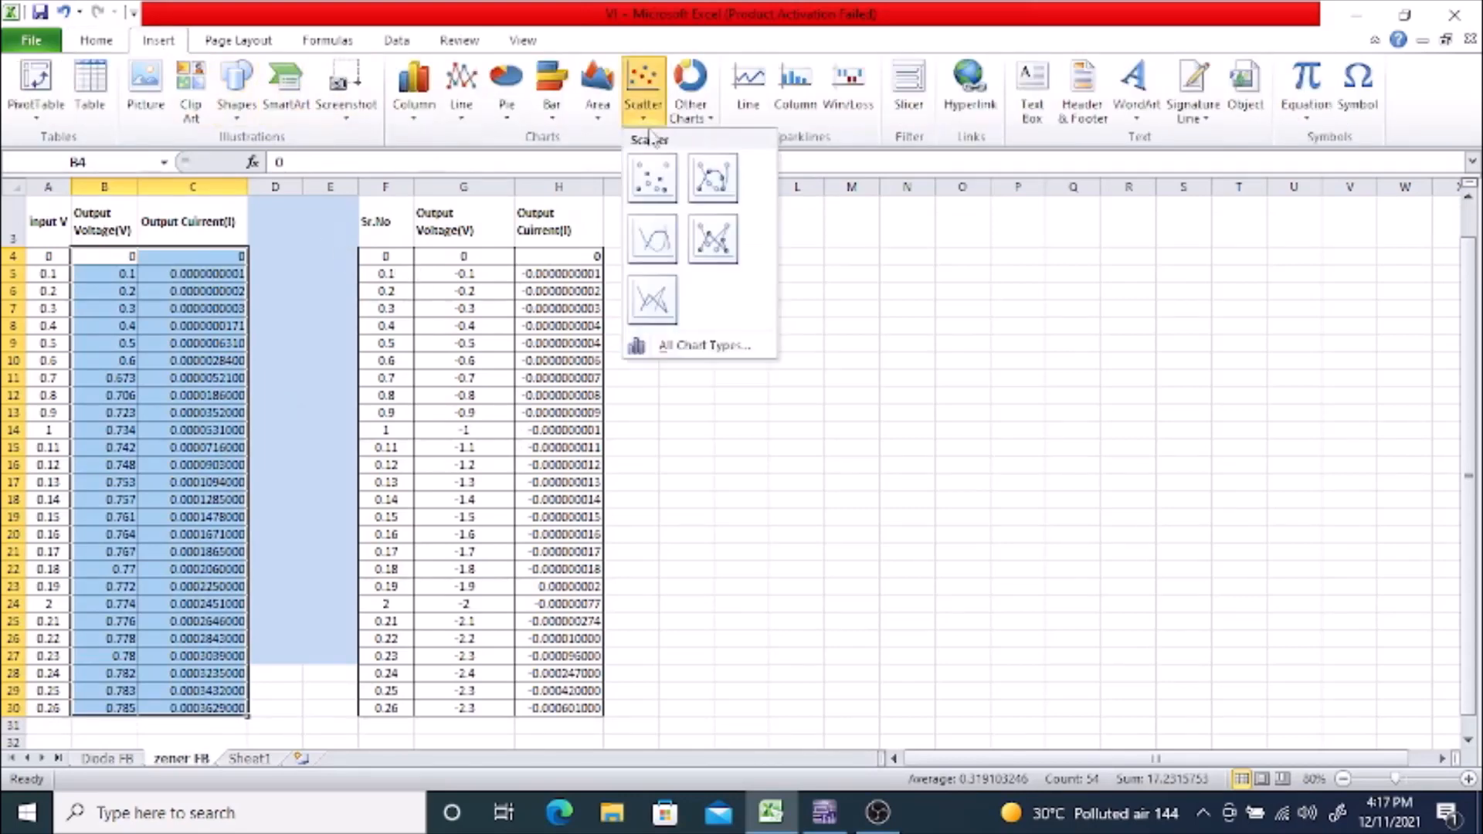
left_click(712, 180)
left_click_drag(744, 332, 1138, 206)
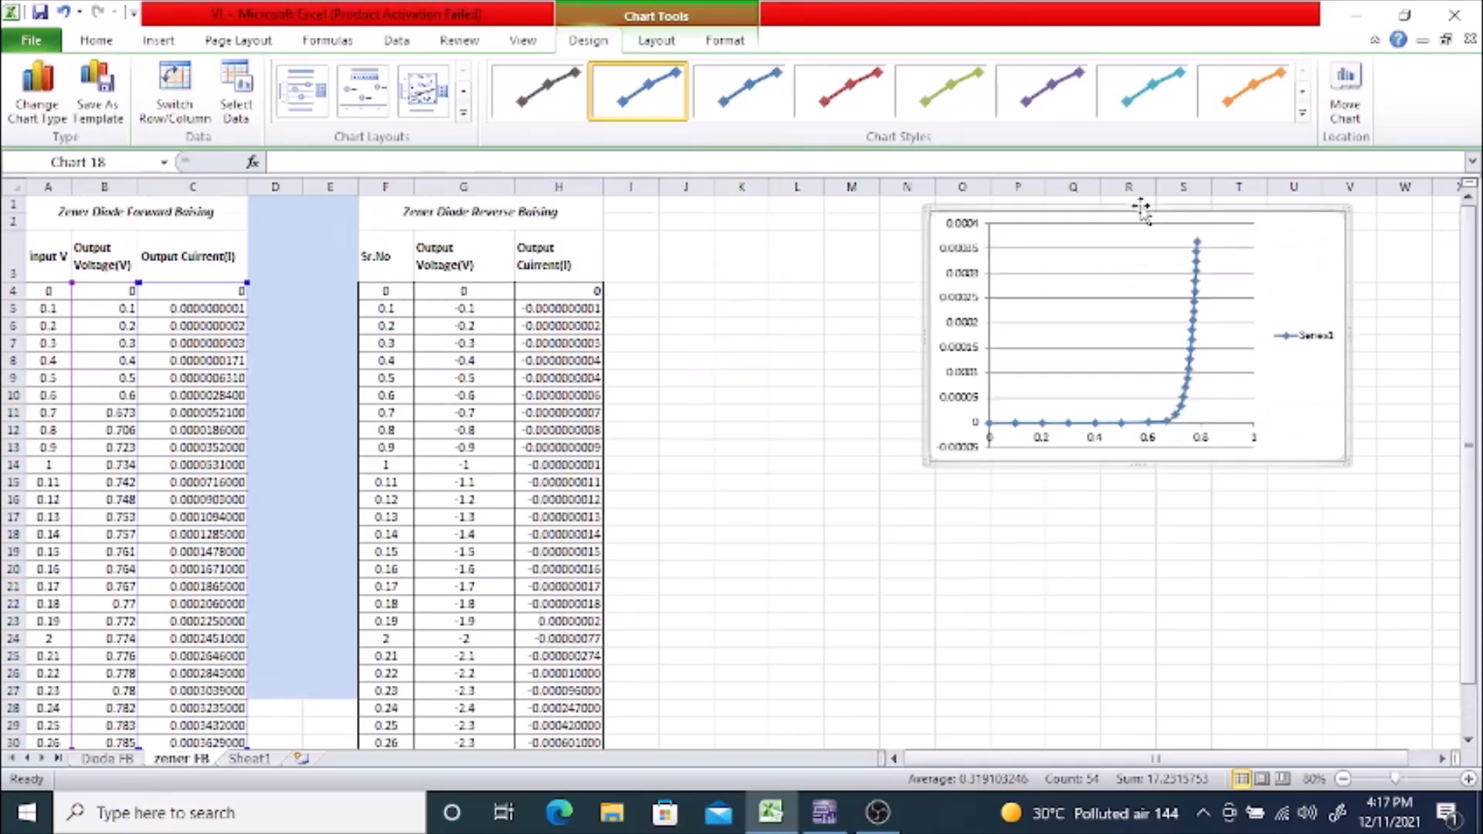
Step: Apply the chart layout with titles to the forward chart, titling it "FB condition of Zener" with vertical axis "Current" and horizontal axis "Voltage"
left_click(302, 91)
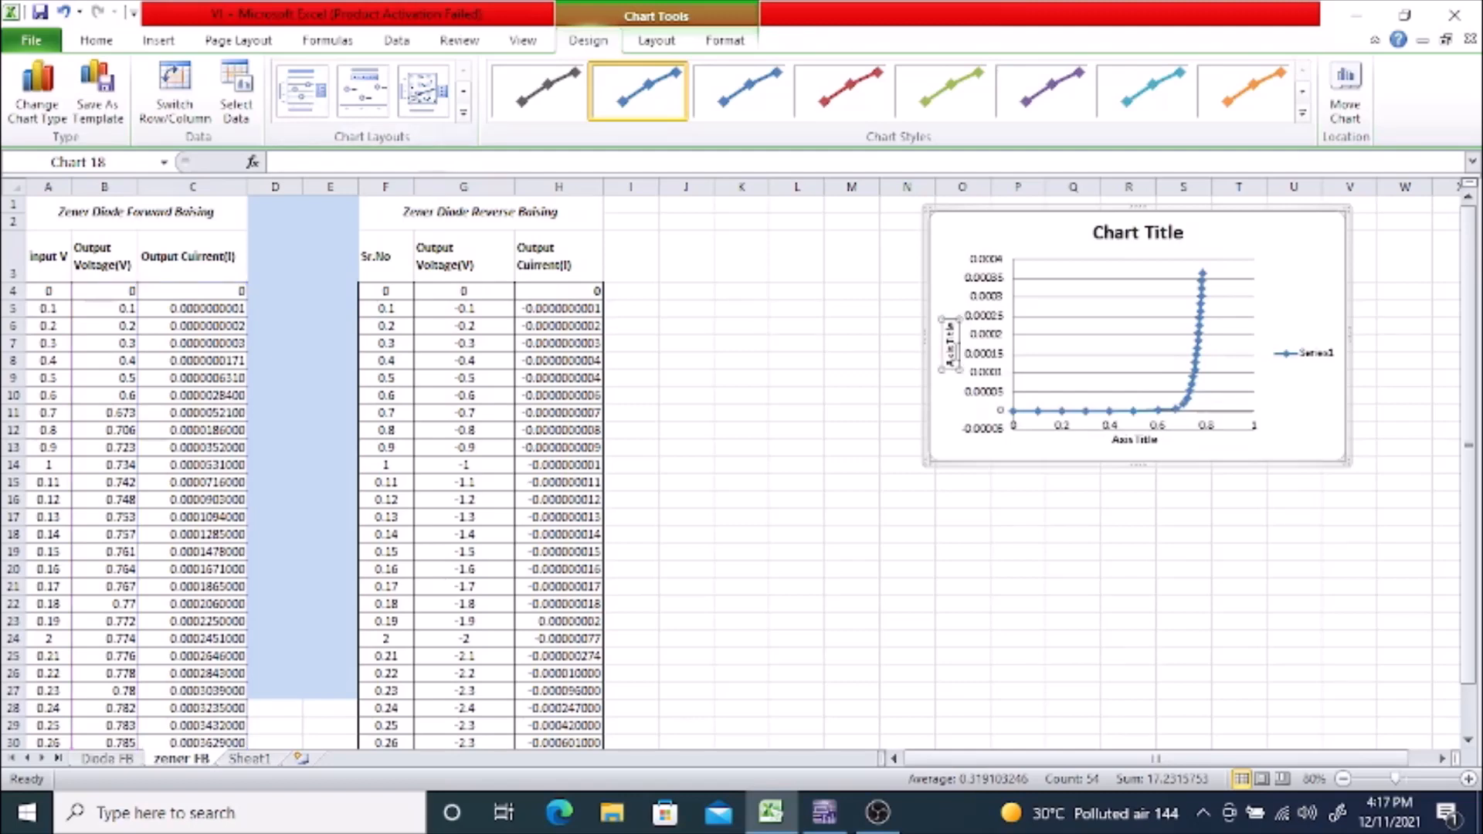
double_click(951, 346)
left_click(989, 116)
key("BackSpace")
key("BackSpace")
key("BackSpace")
key("BackSpace")
key("BackSpace")
key("BackSpace")
key("BackSpace")
key("BackSpace")
key("BackSpace")
key("BackSpace")
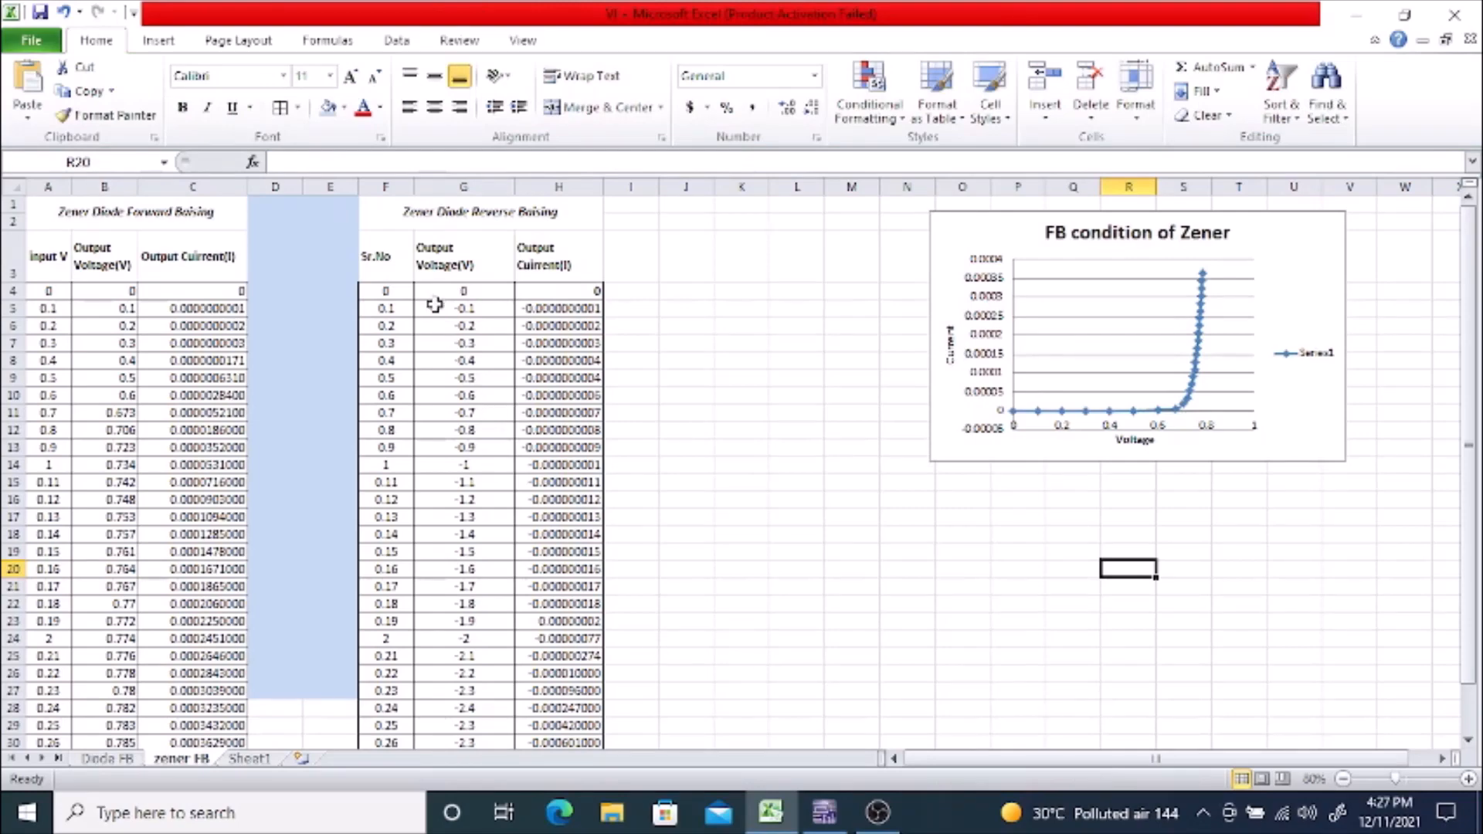
Step: Insert a smooth-line scatter chart with markers from the reverse data in G4:H30 and move it slightly lower, below the forward chart
left_click_drag(433, 292, 583, 707)
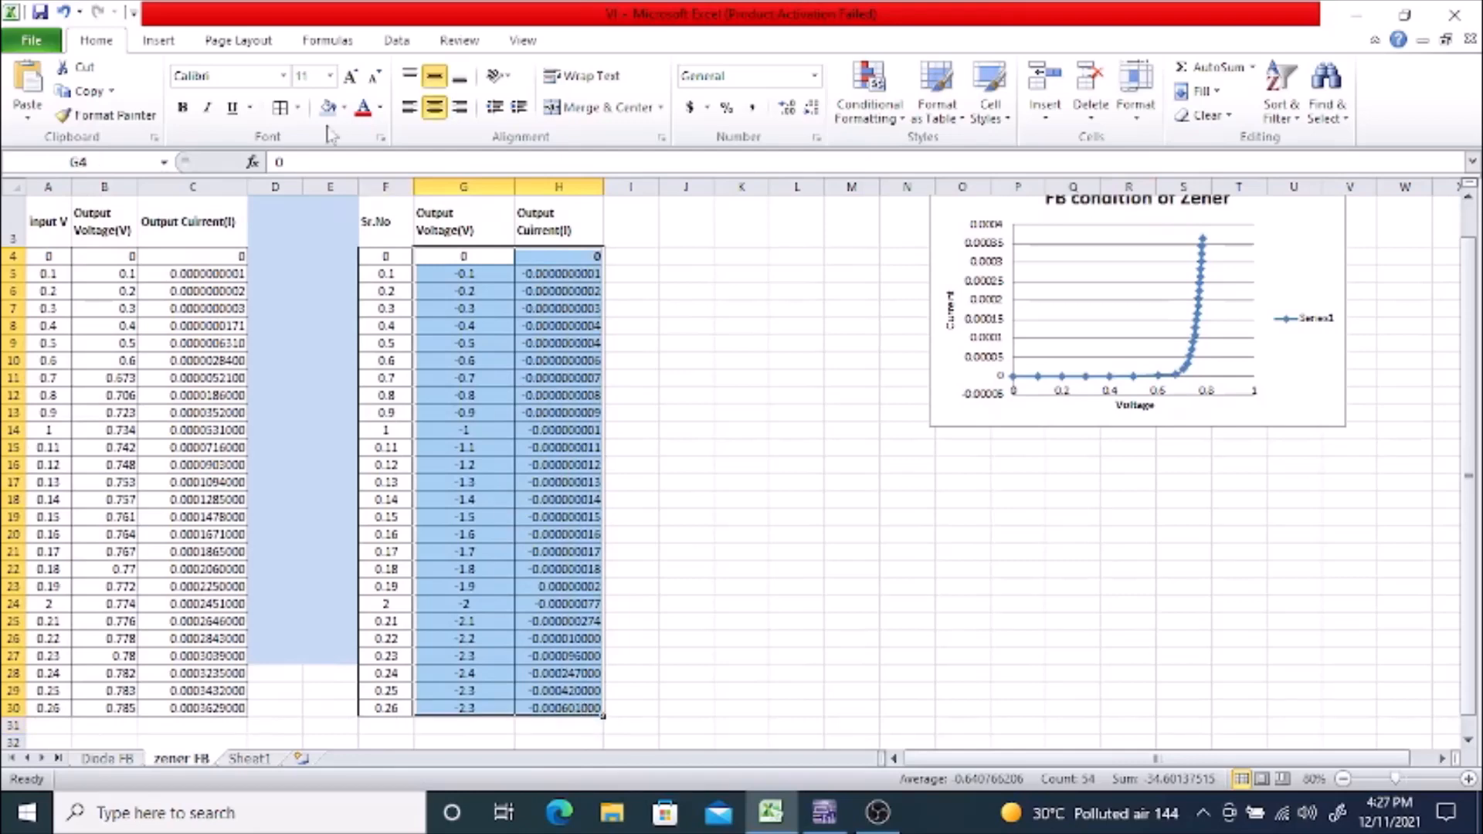
left_click(157, 45)
left_click(643, 108)
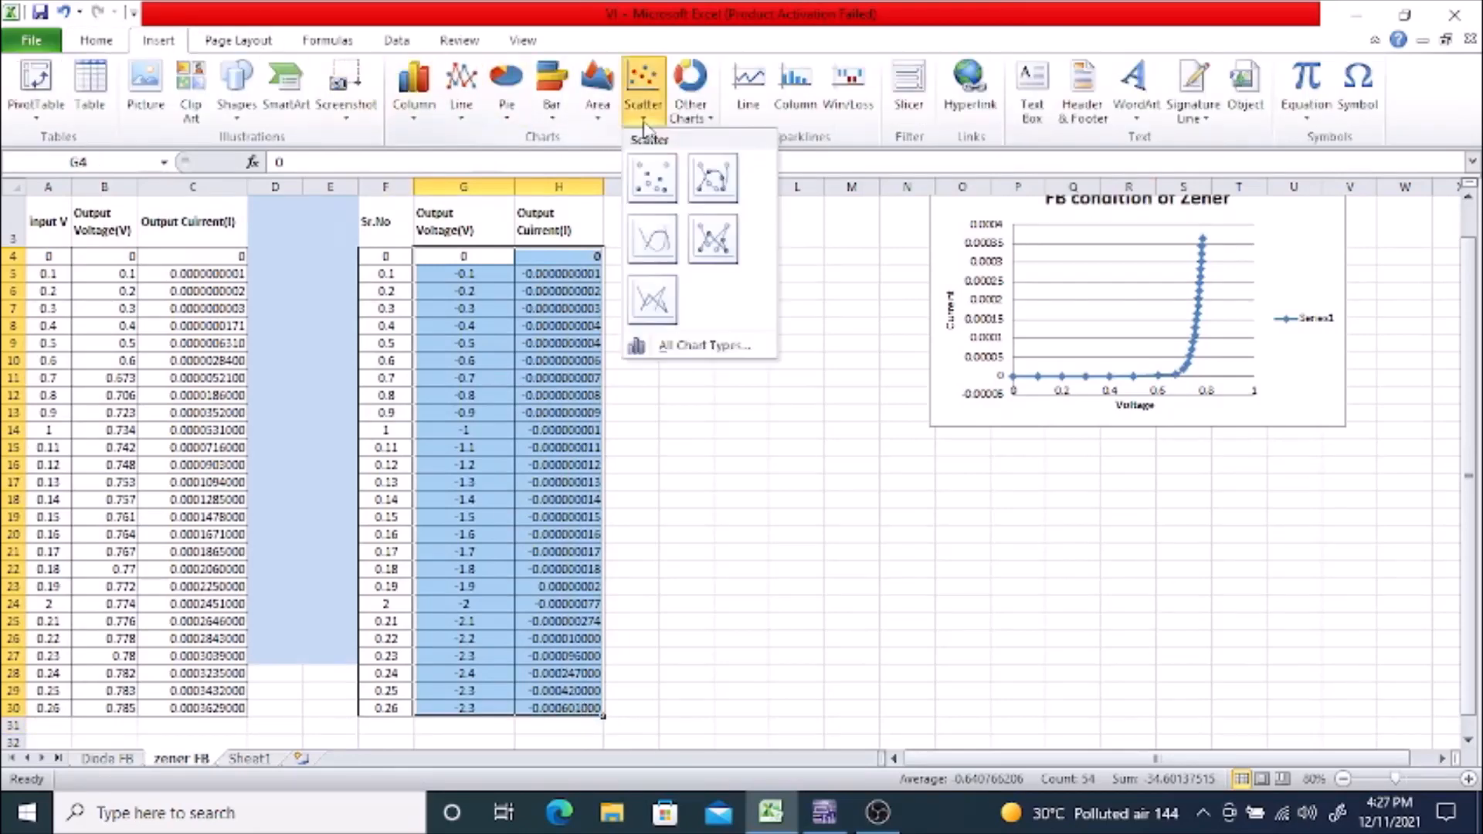
left_click(712, 178)
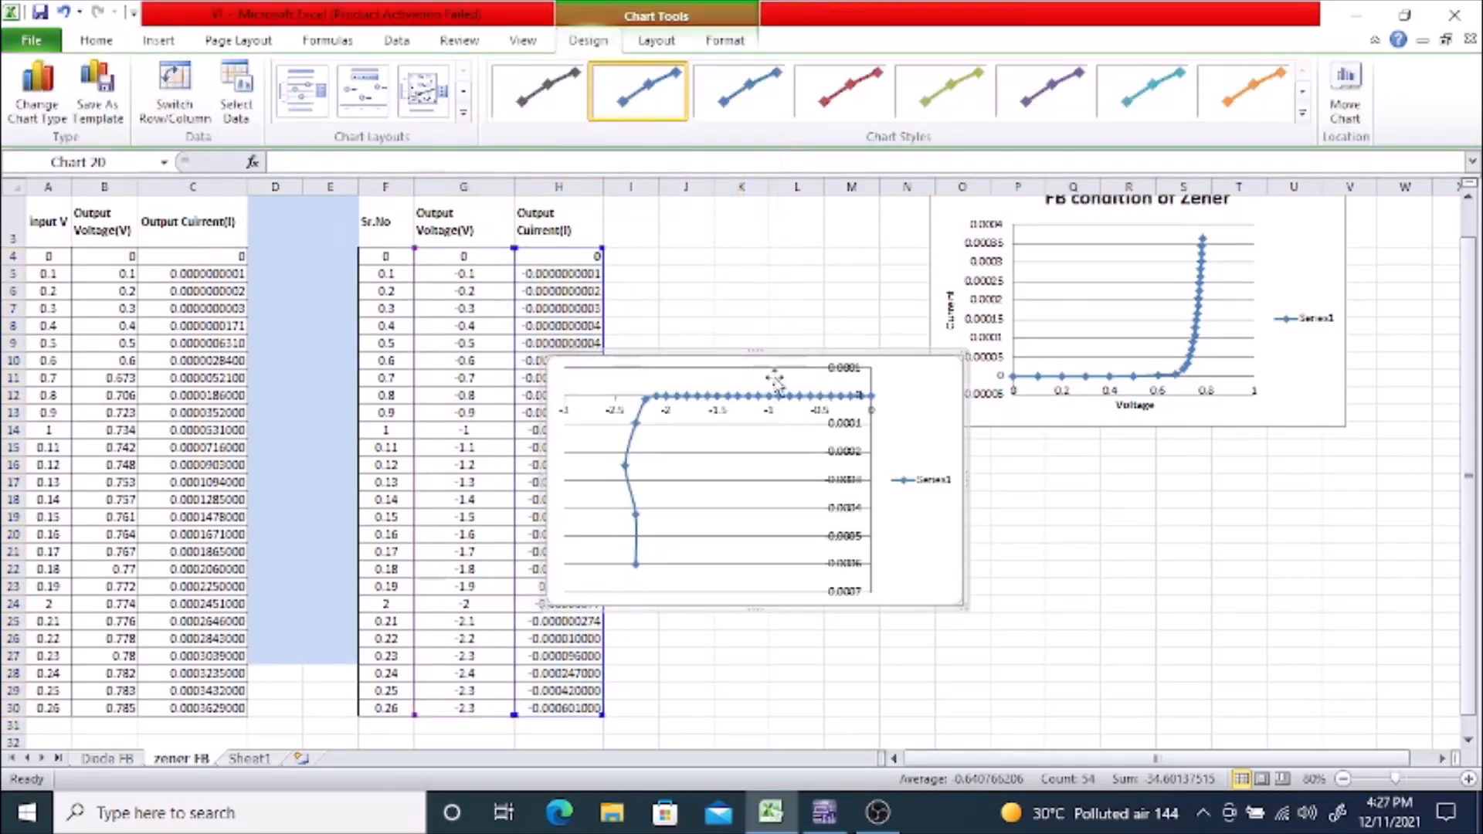
left_click_drag(771, 359, 808, 423)
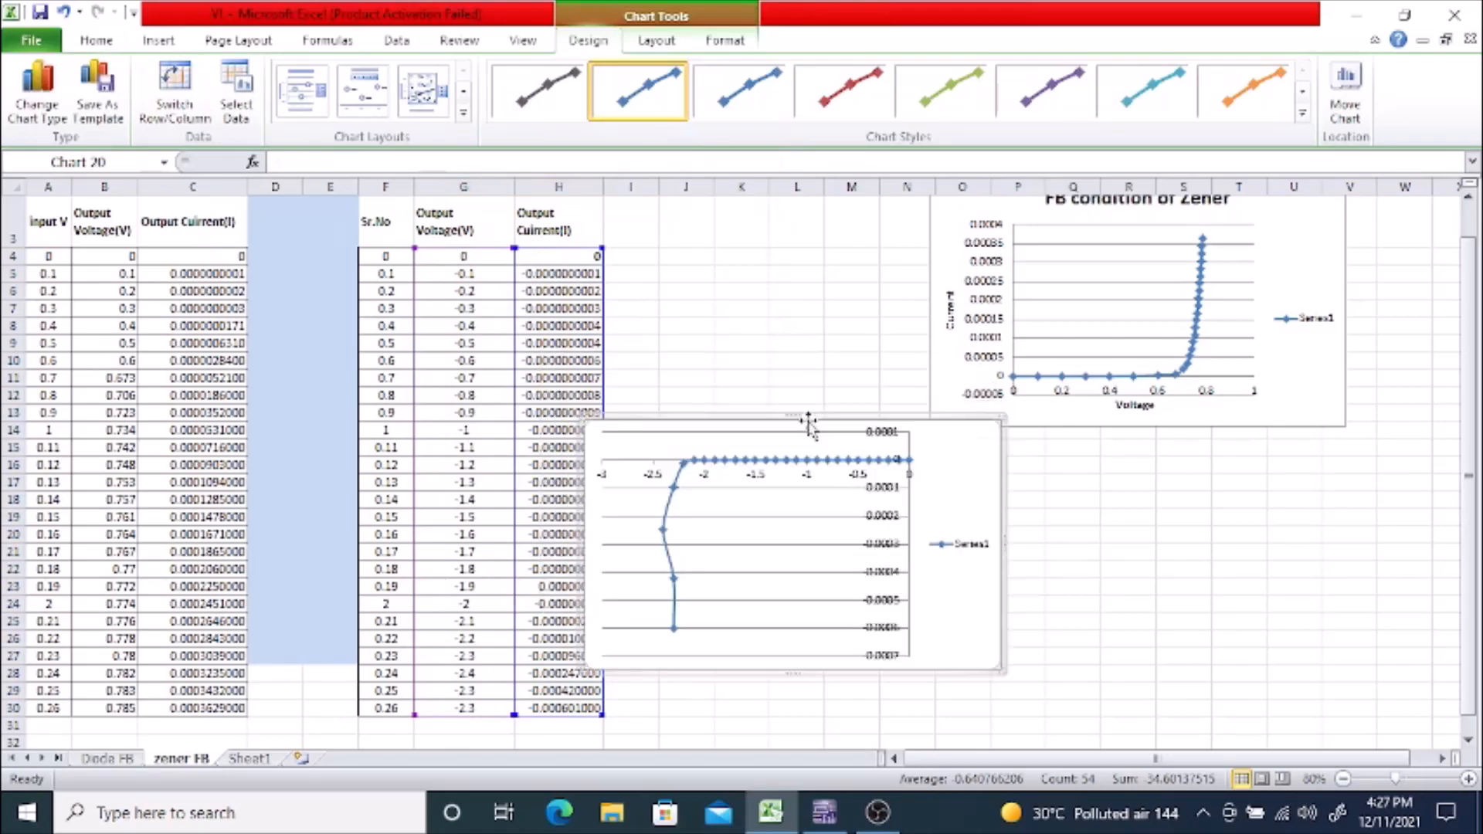
Step: Apply the chart layout with titles to the reverse chart and label its vertical axis "current" and horizontal axis "voltage"
left_click(302, 104)
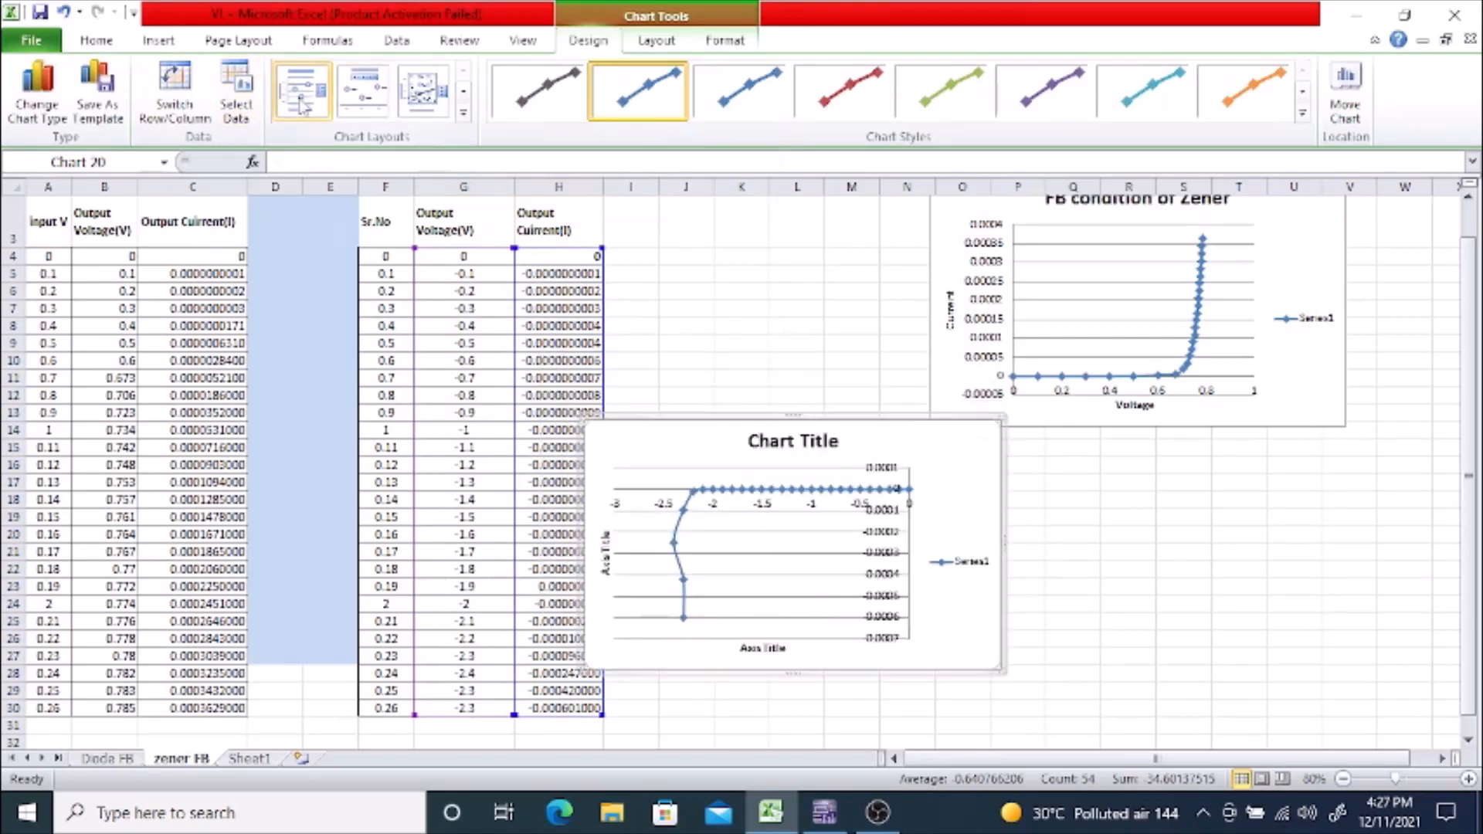
left_click(606, 553)
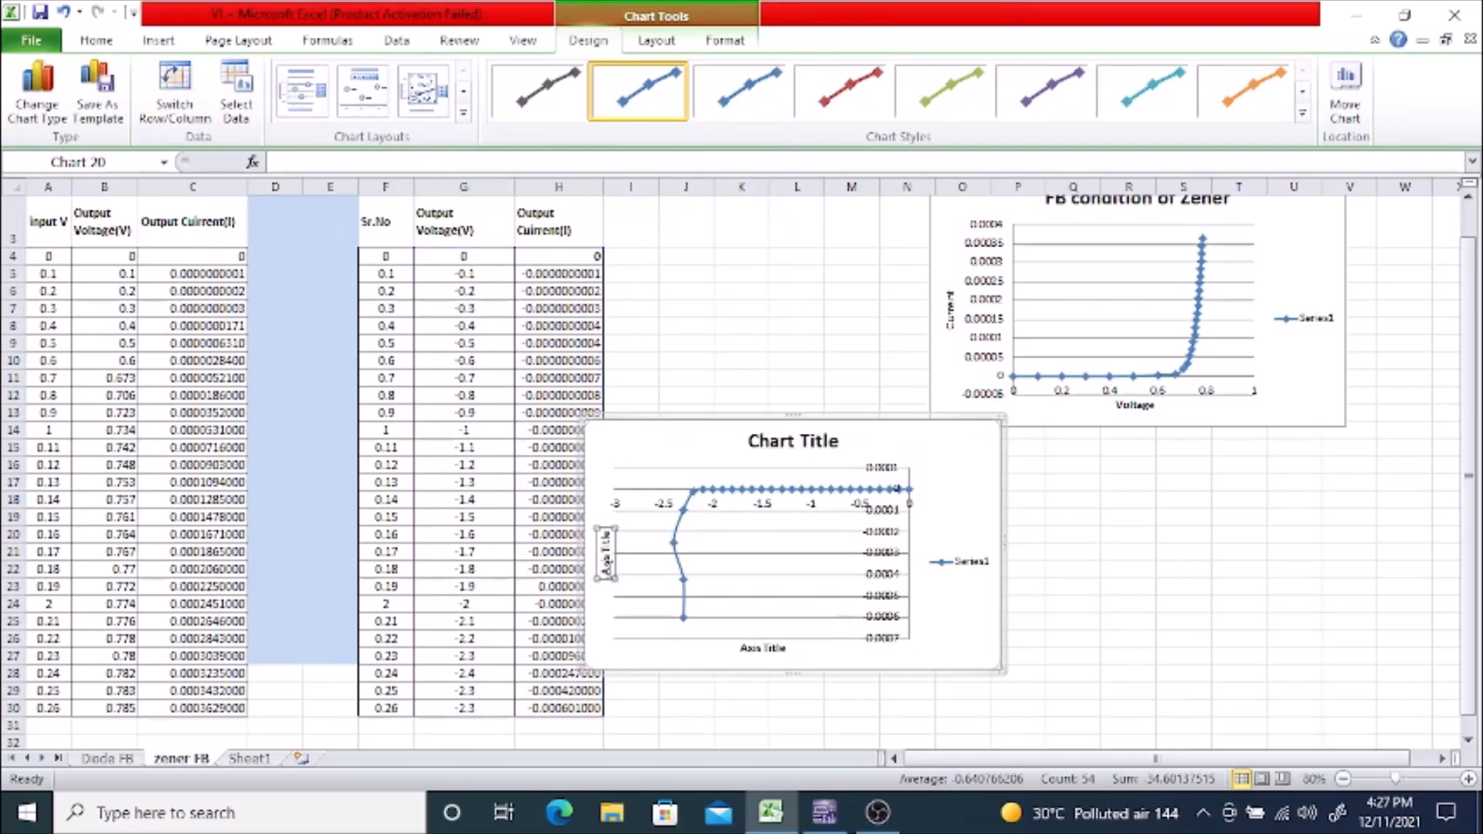
left_click_drag(607, 574, 607, 529)
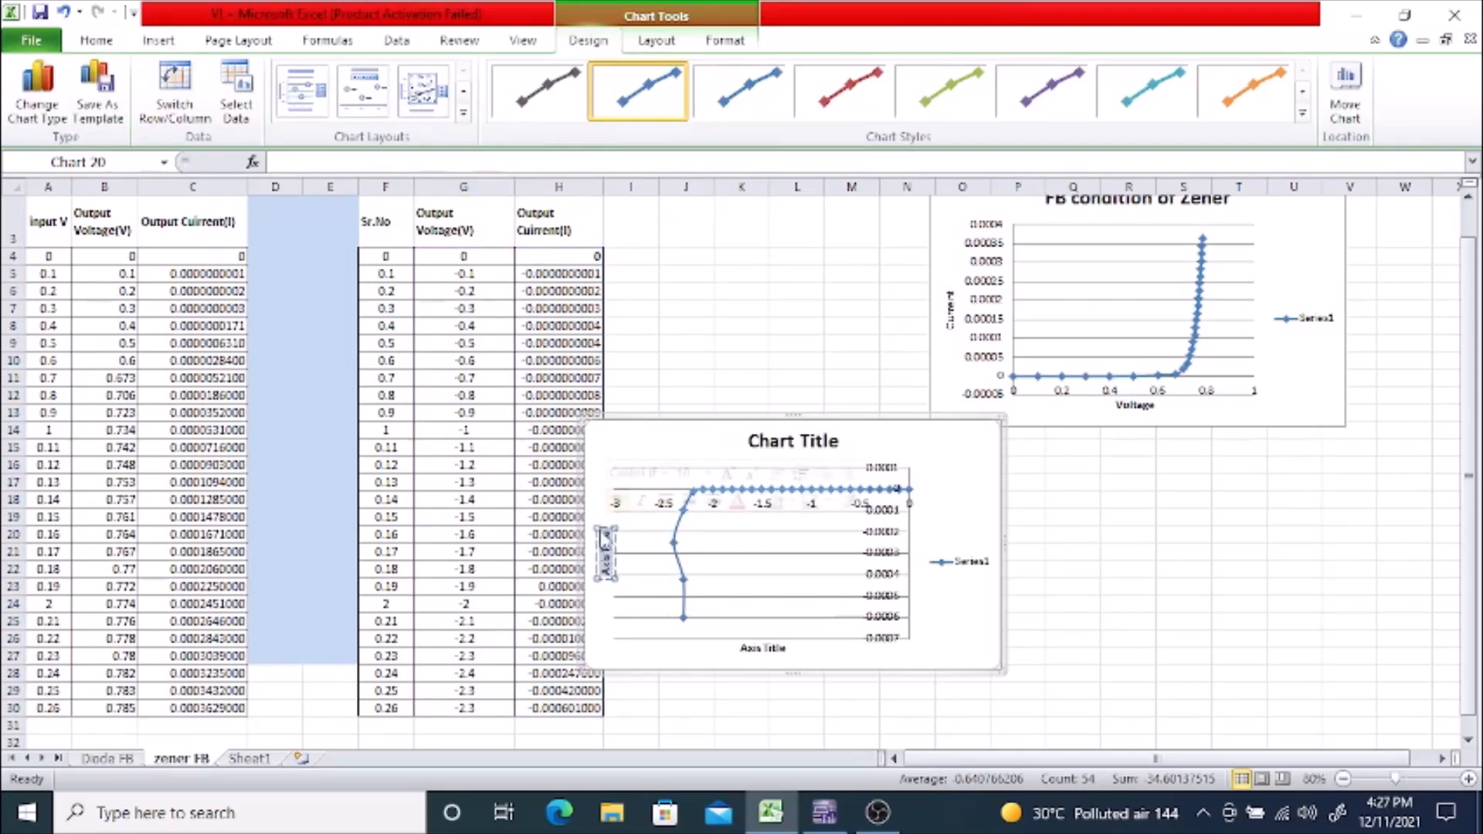
key("BackSpace")
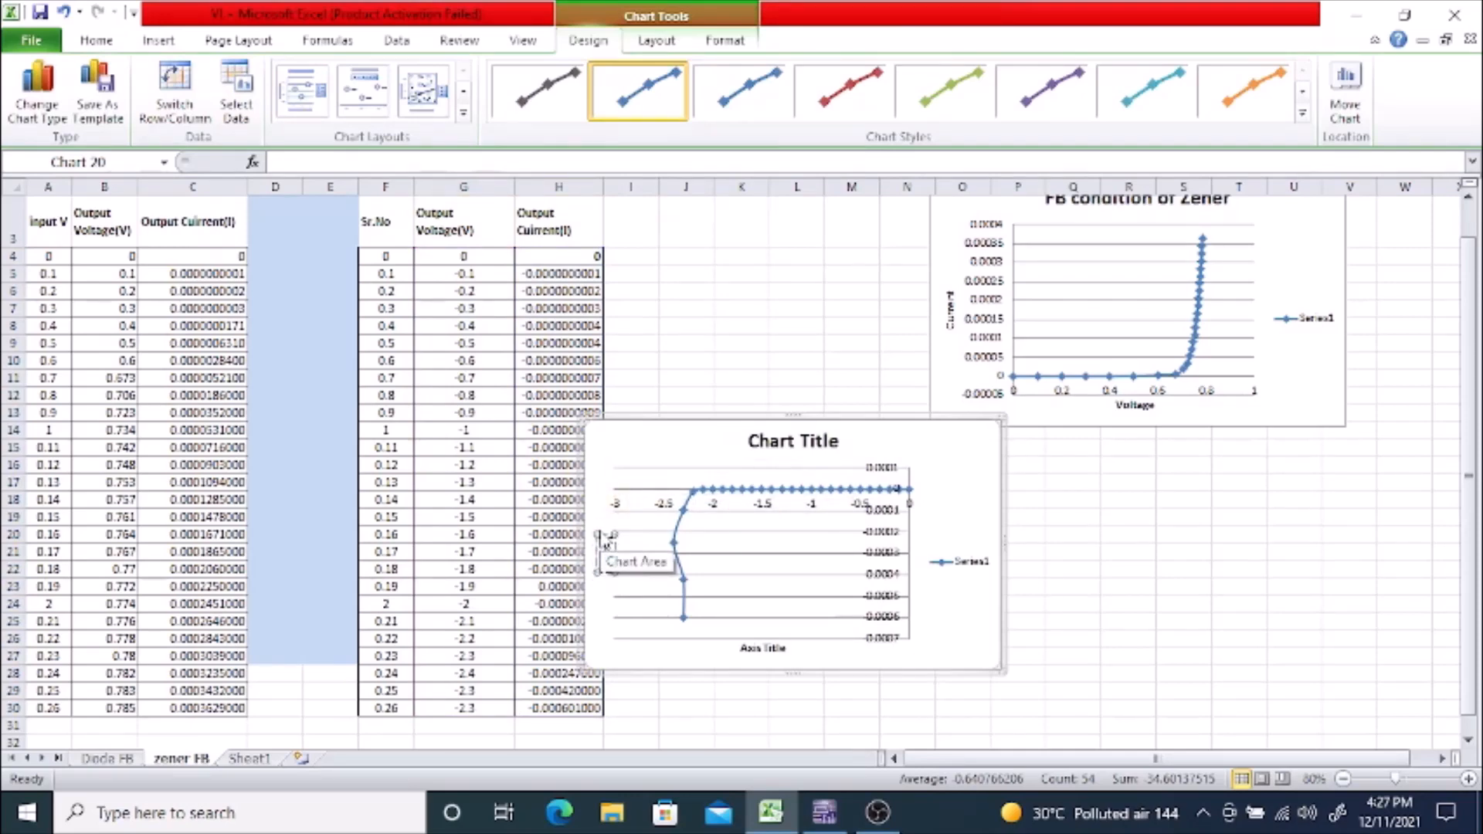
type("current")
left_click(775, 649)
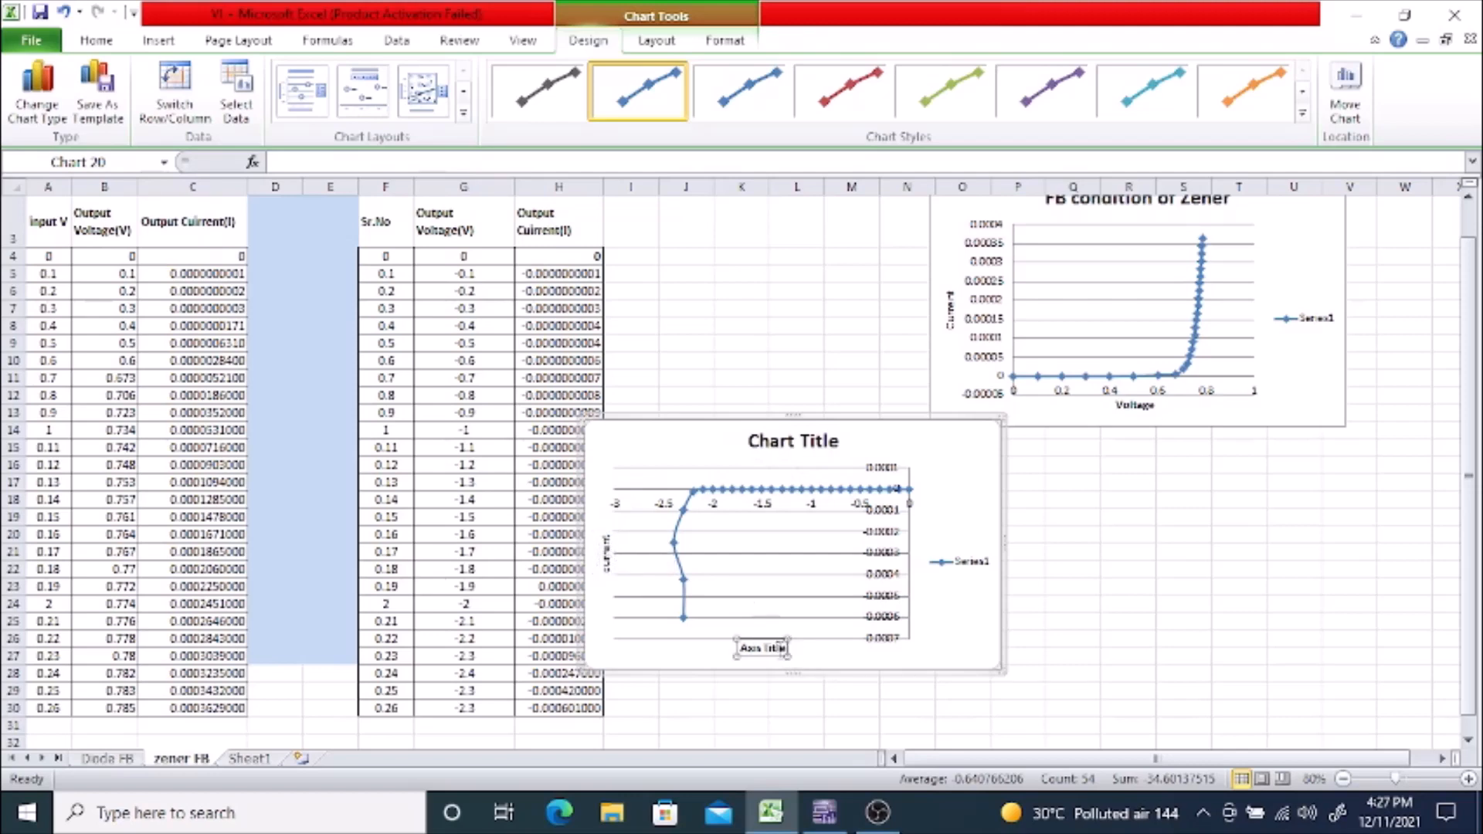
left_click_drag(782, 647, 737, 649)
key("BackSpace")
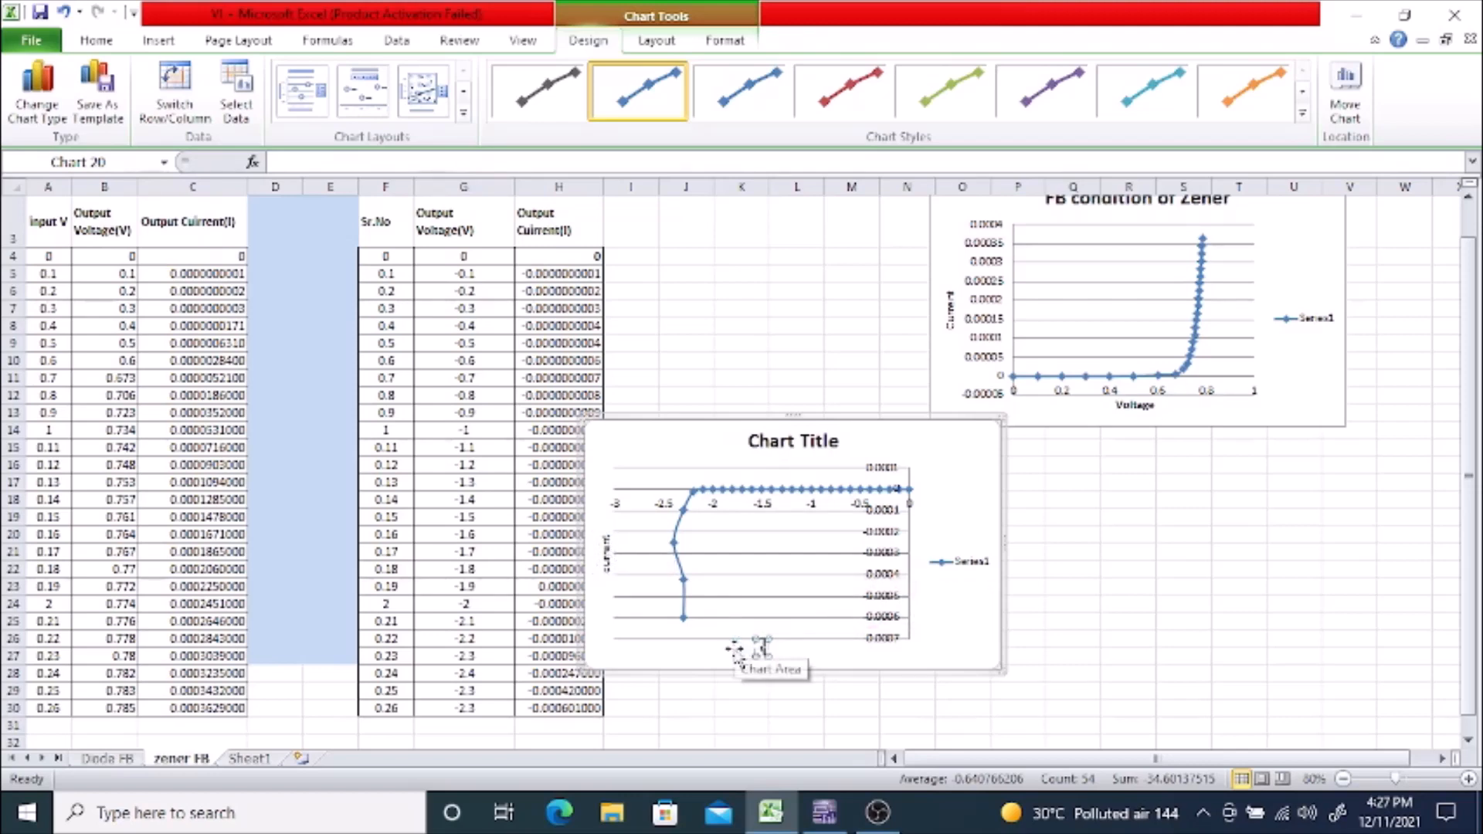
type("voltage")
Step: Change the reverse chart's title to "reverse condition of zener"
left_click(792, 442)
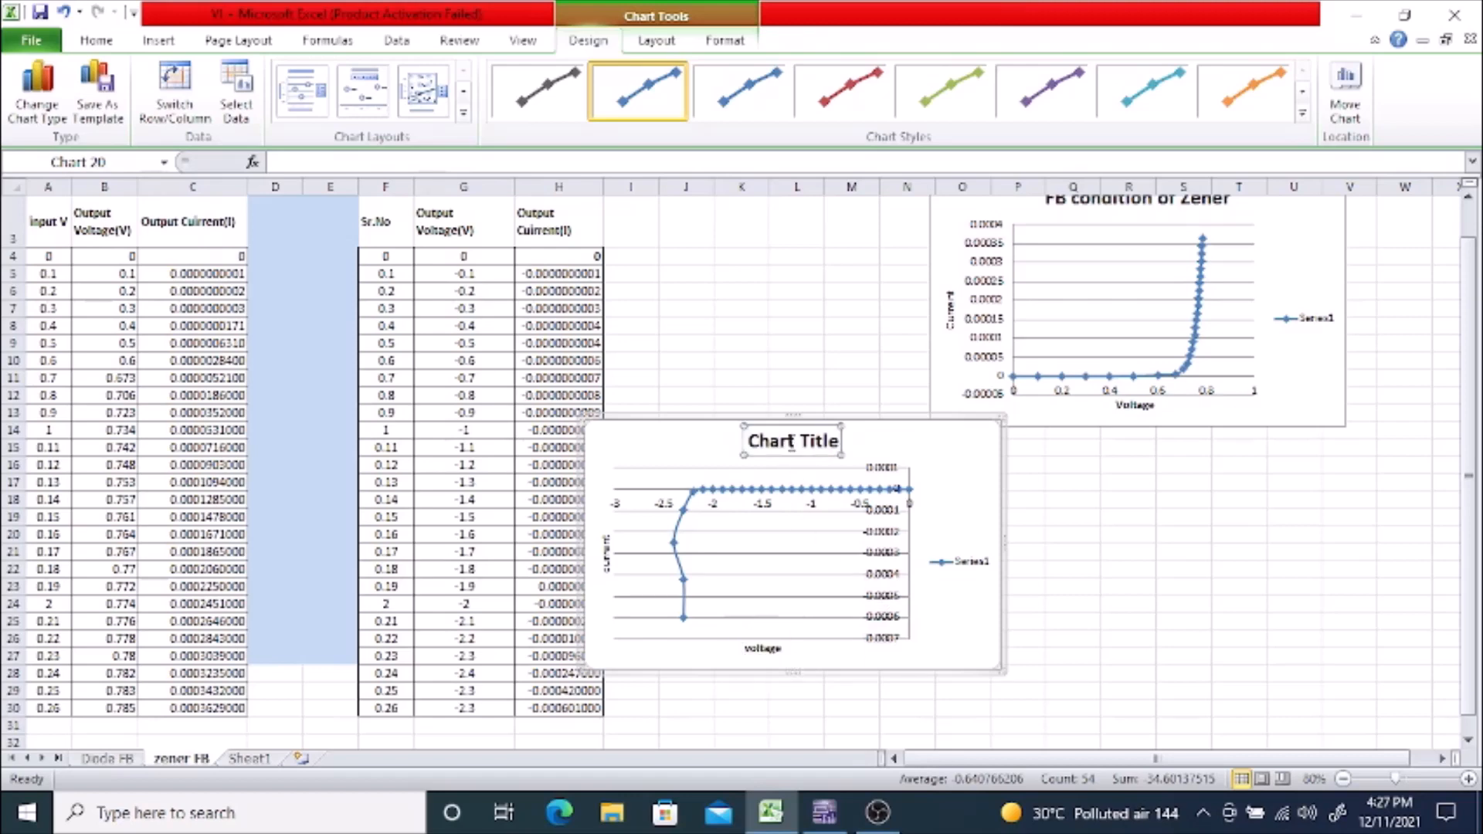
left_click_drag(840, 442, 734, 443)
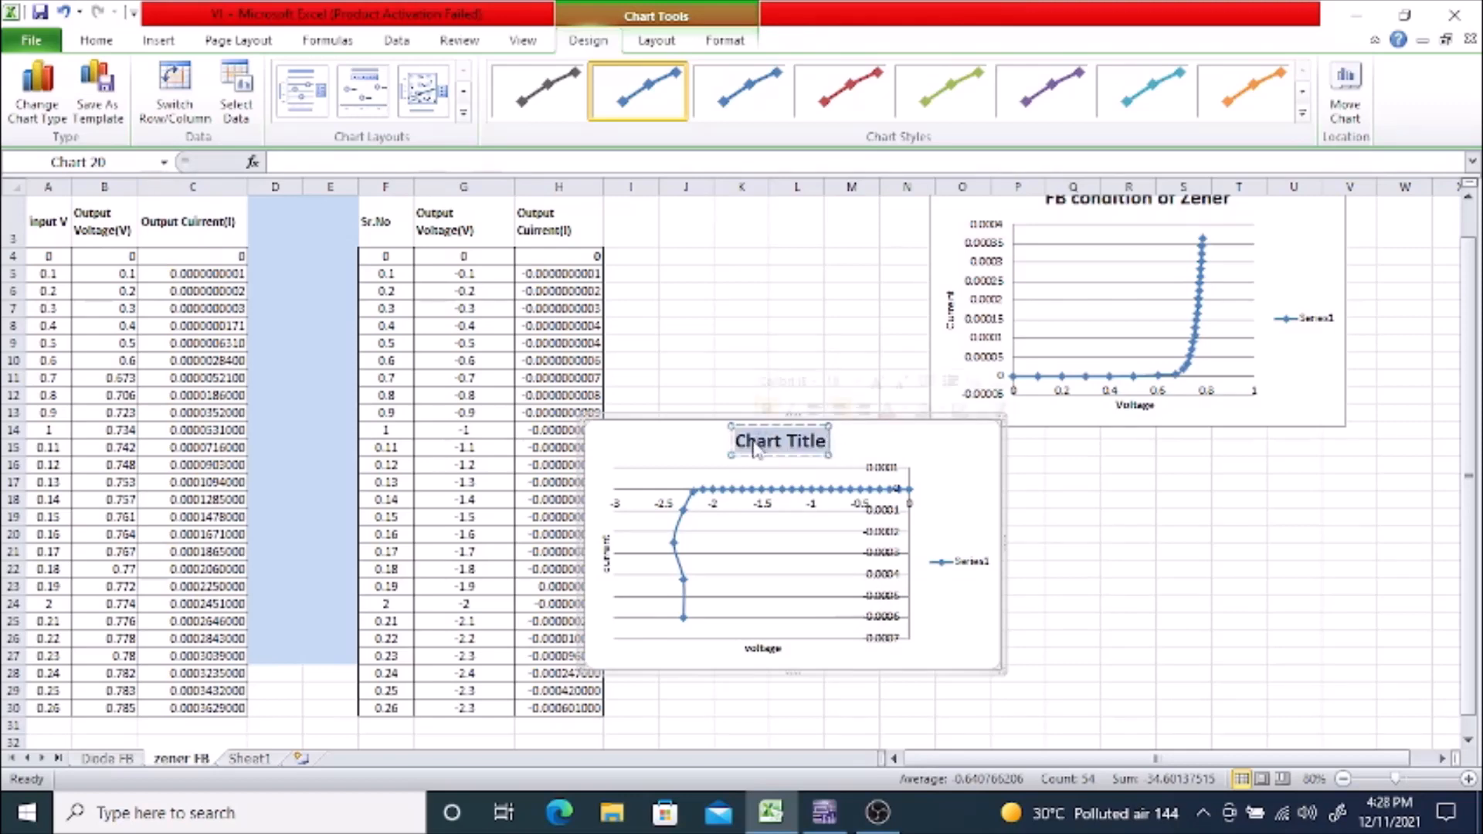
type("re")
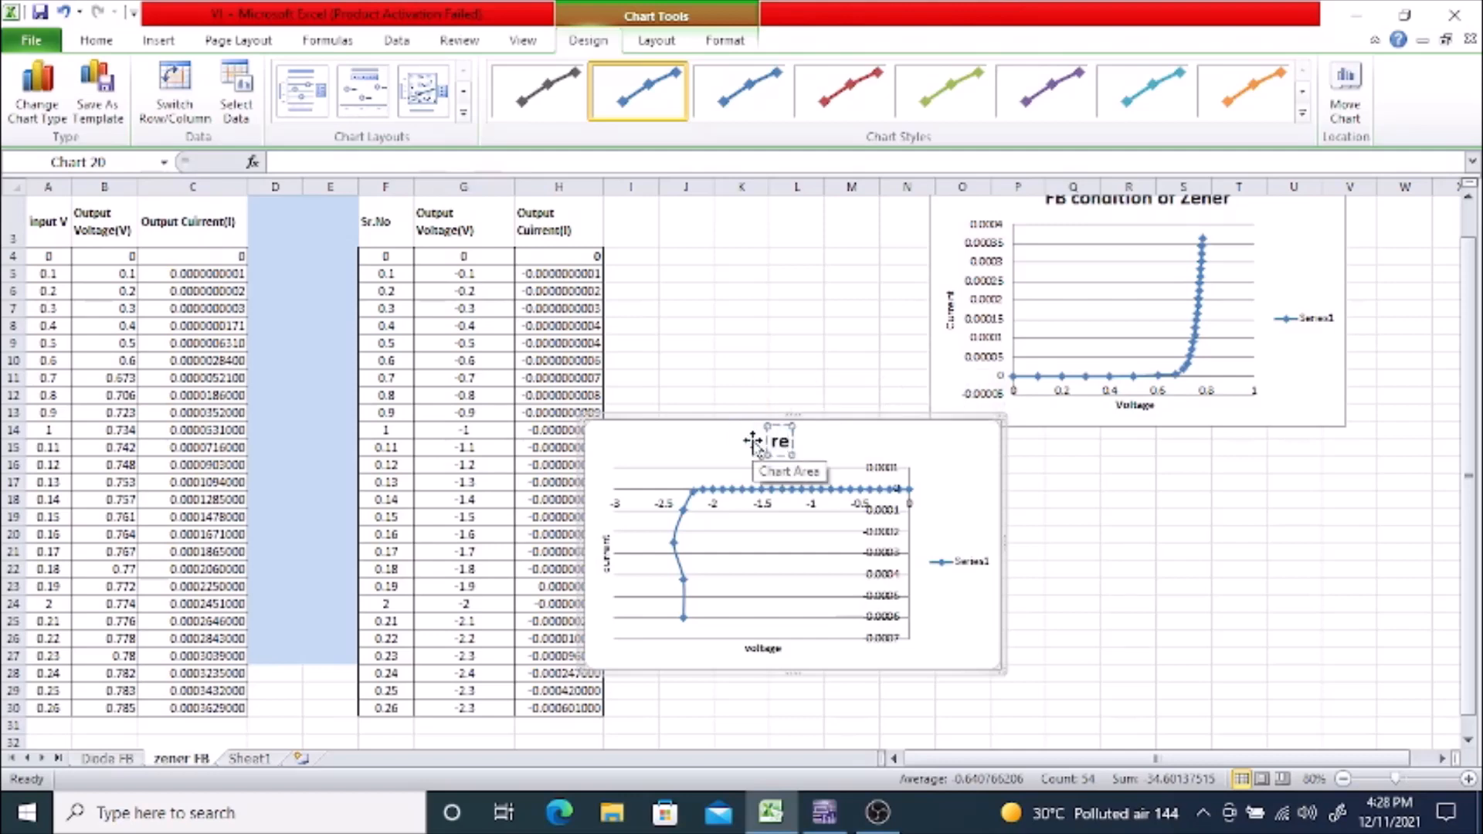
type("verse")
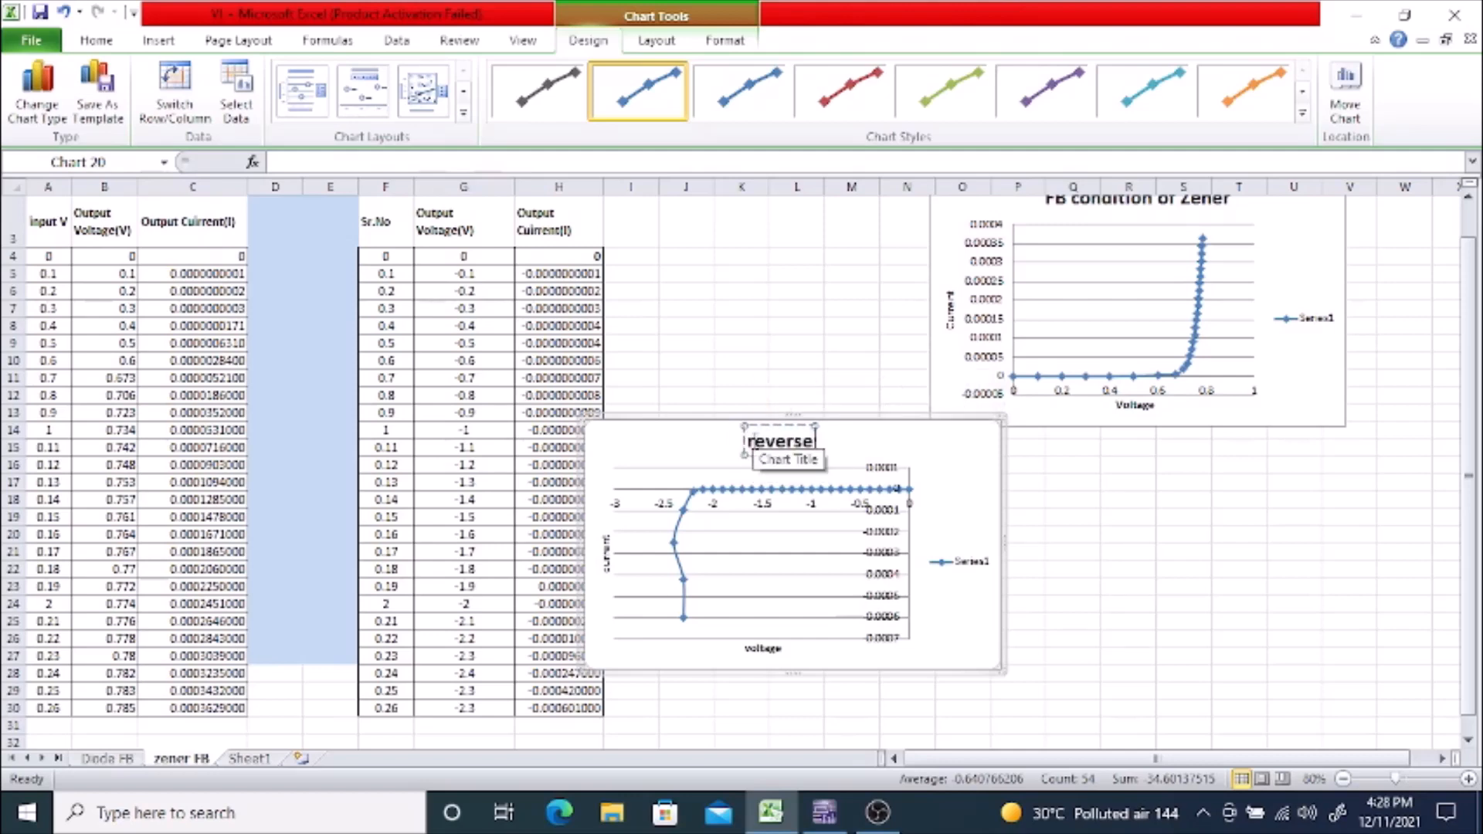
type(" conditi")
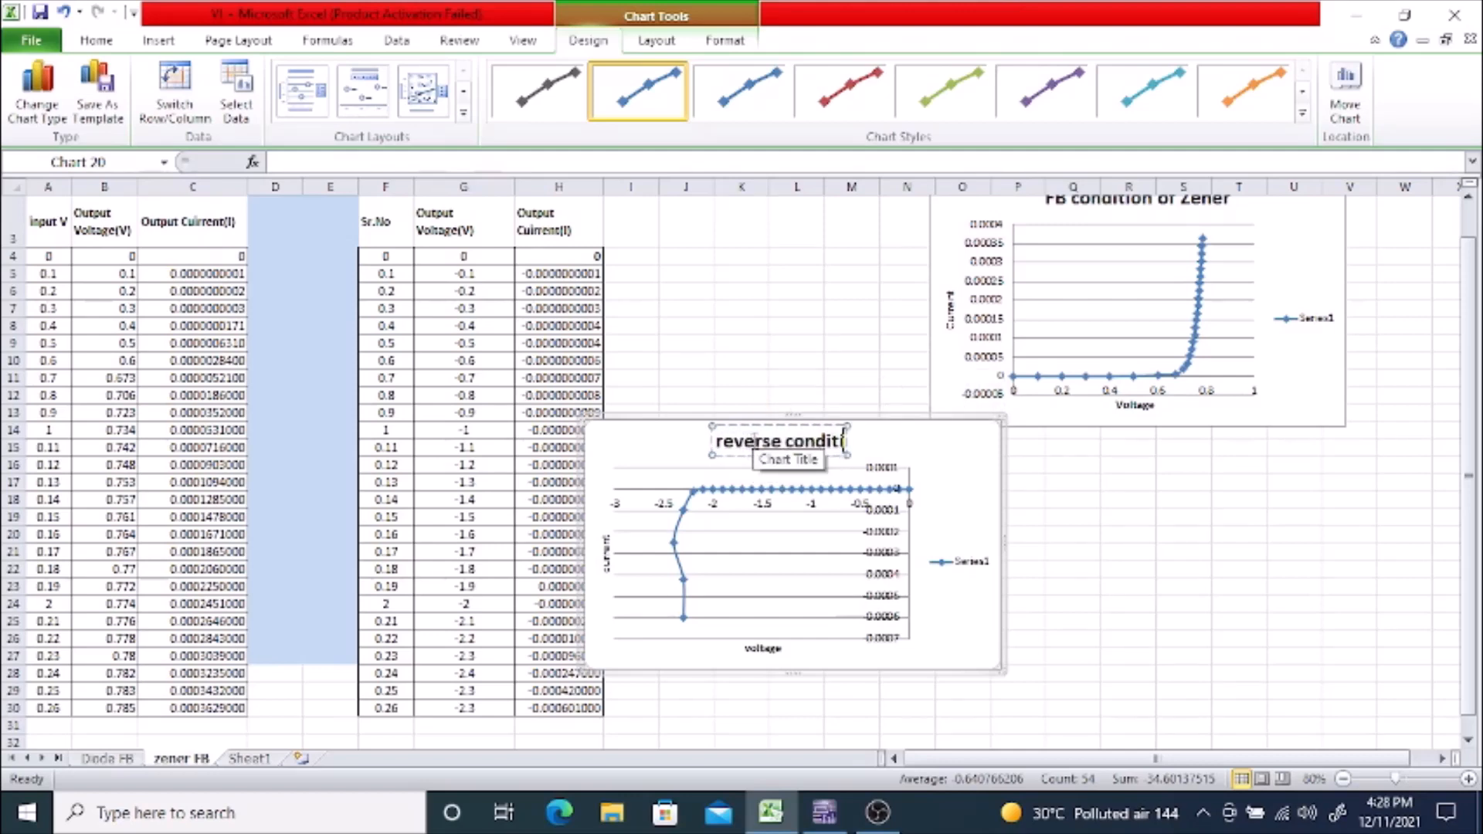
type("on of")
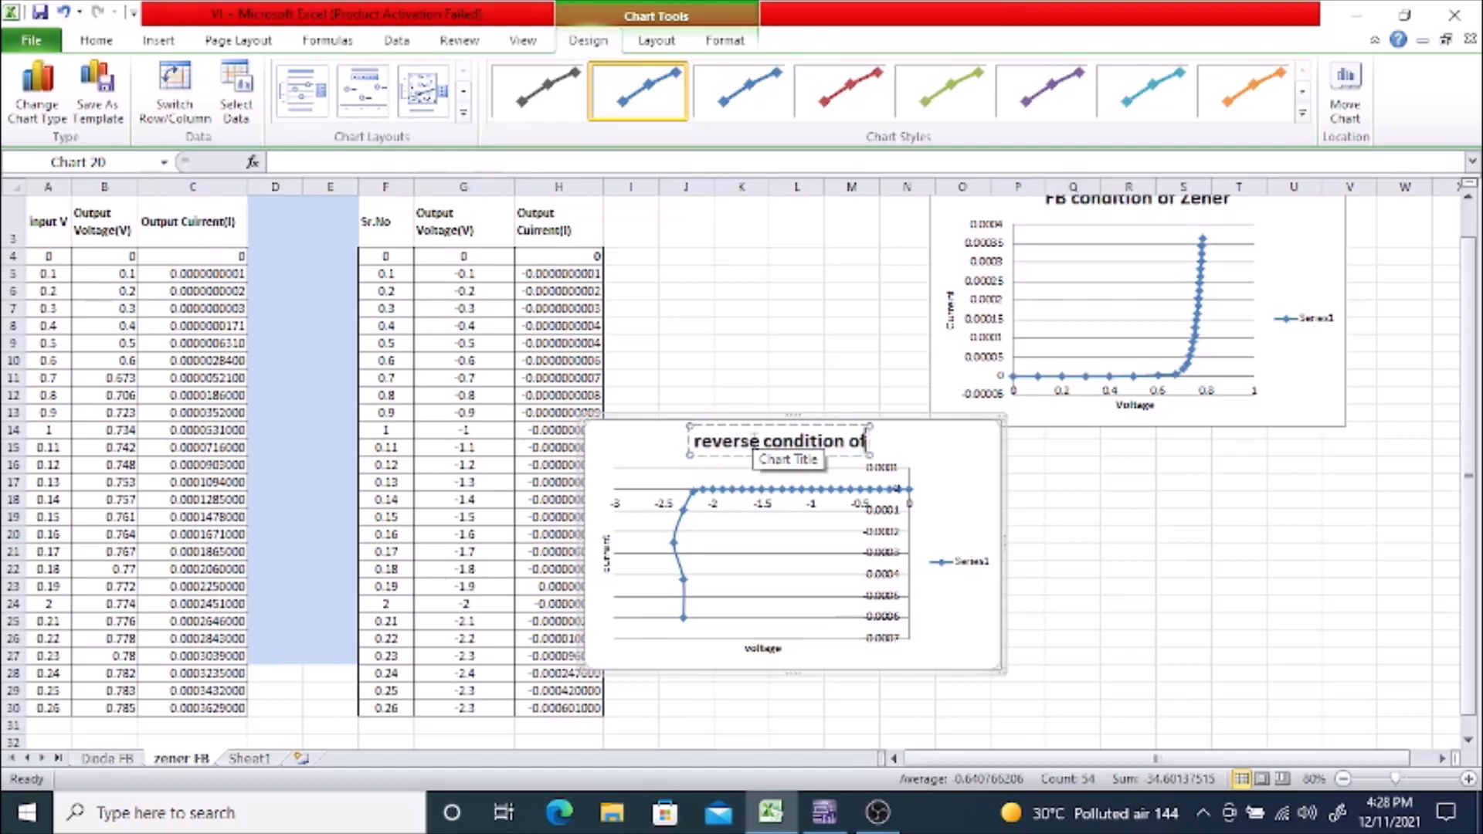
type(" zener")
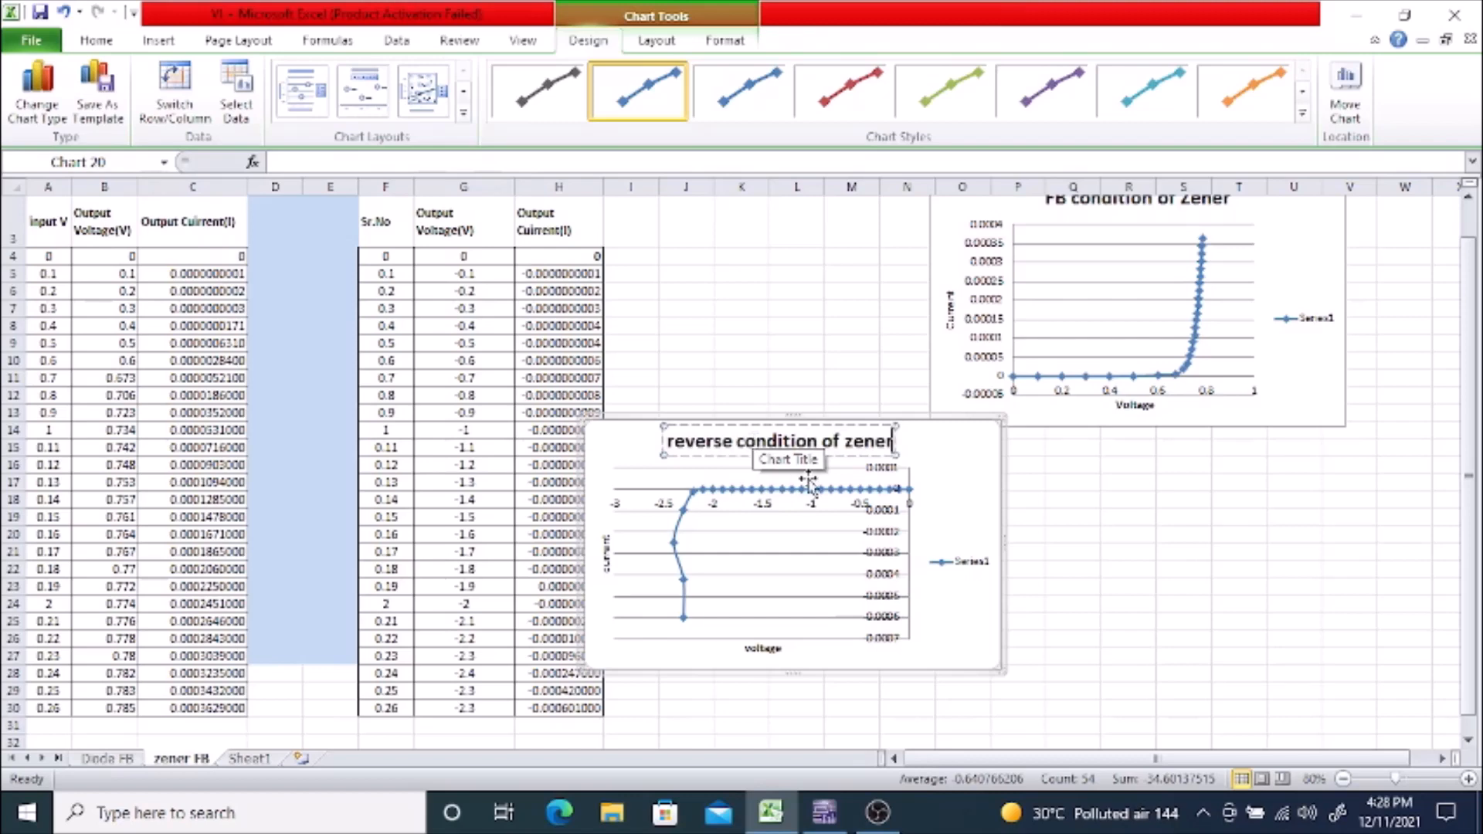
left_click(969, 516)
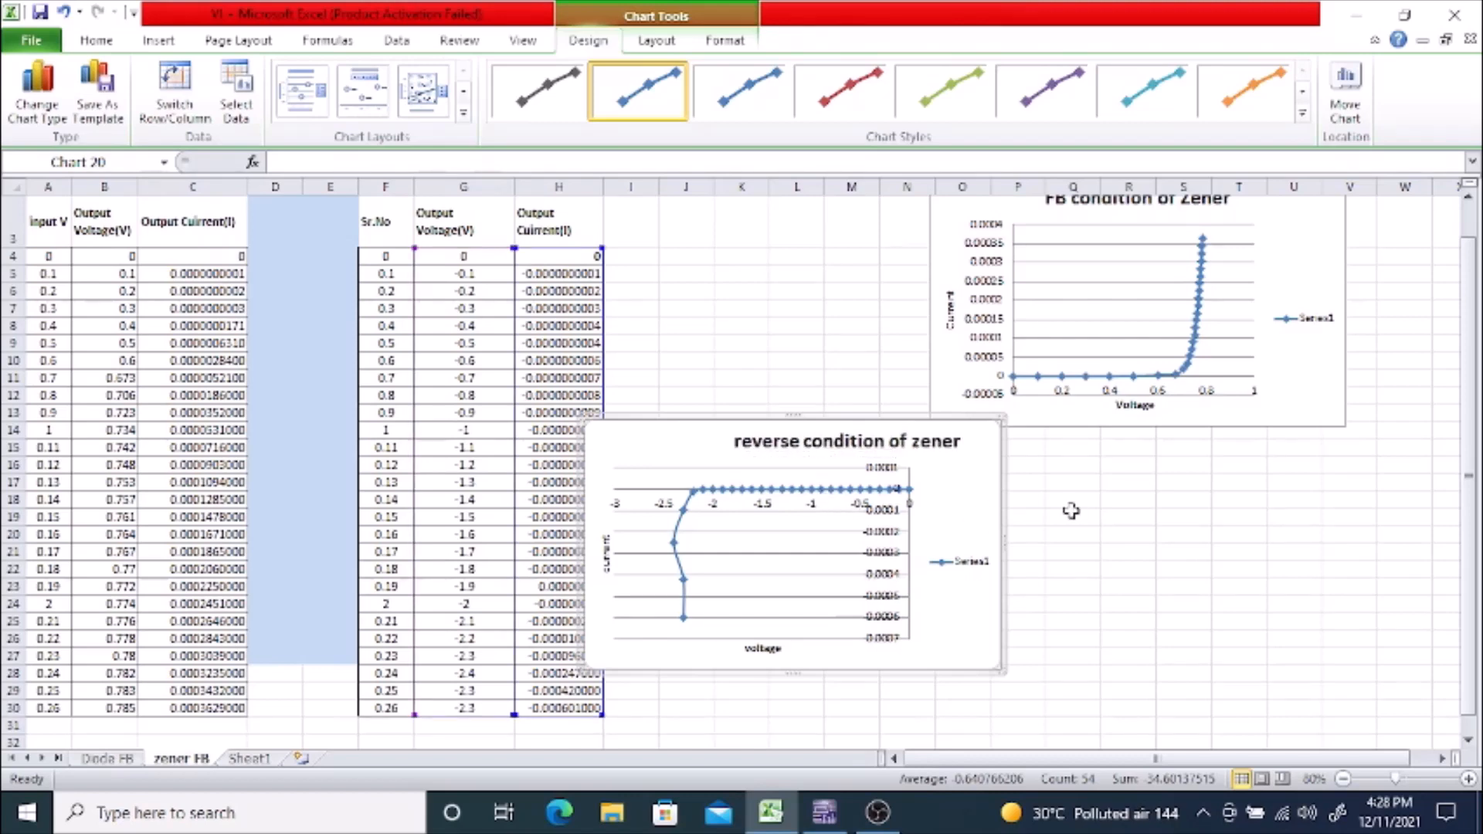